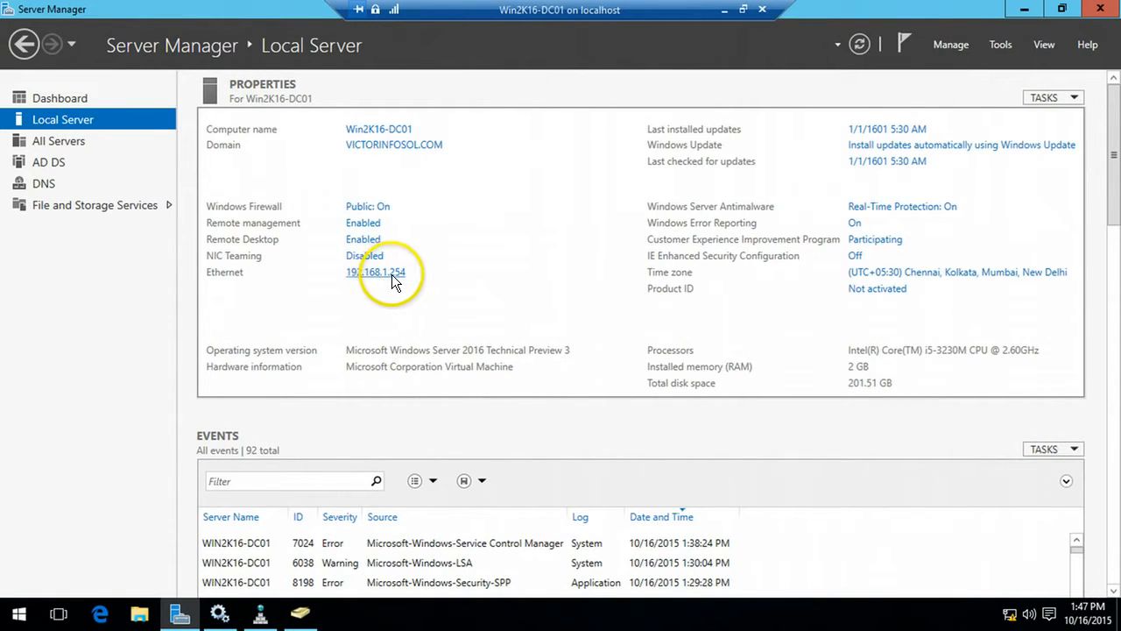
Step: Look over the VICTORINFOSOL.COM domain in Active Directory Users and Computers, and return to the presentation
click(310, 621)
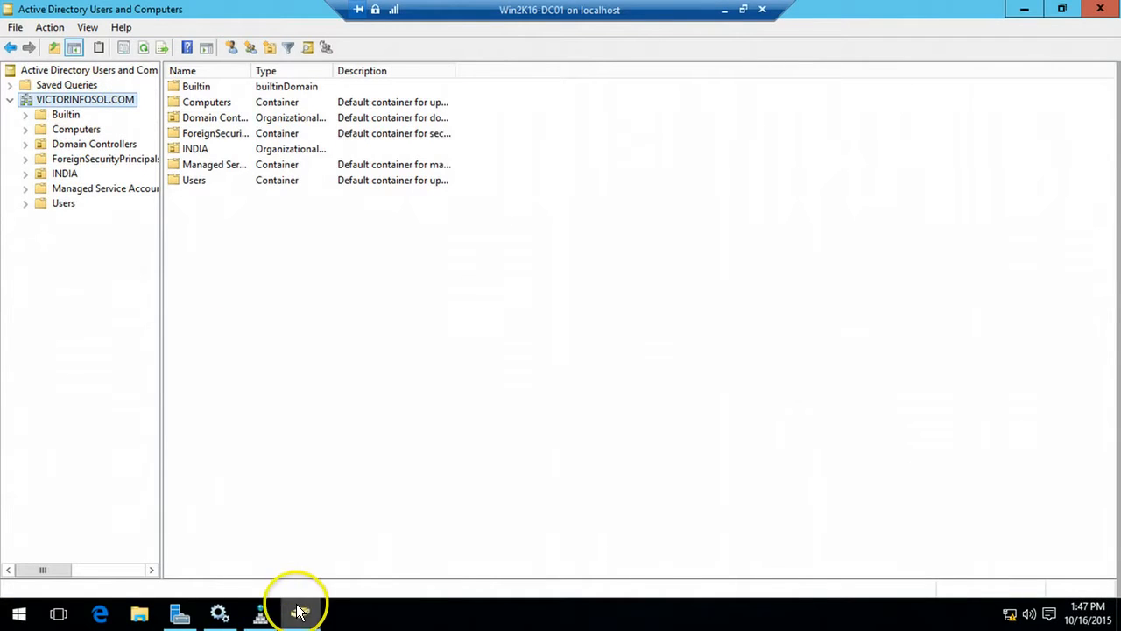
click(299, 610)
click(725, 10)
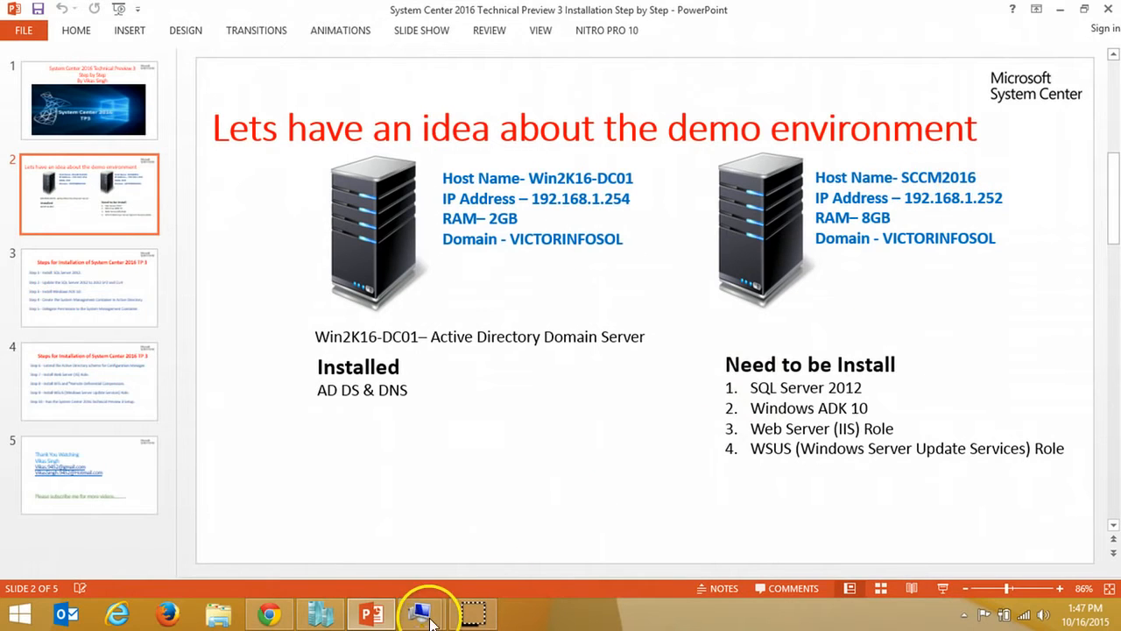
Step: Switch to the SCCM2016 virtual machine and check its local server properties and domain membership settings without changing them
mouse_move(426, 608)
click(543, 554)
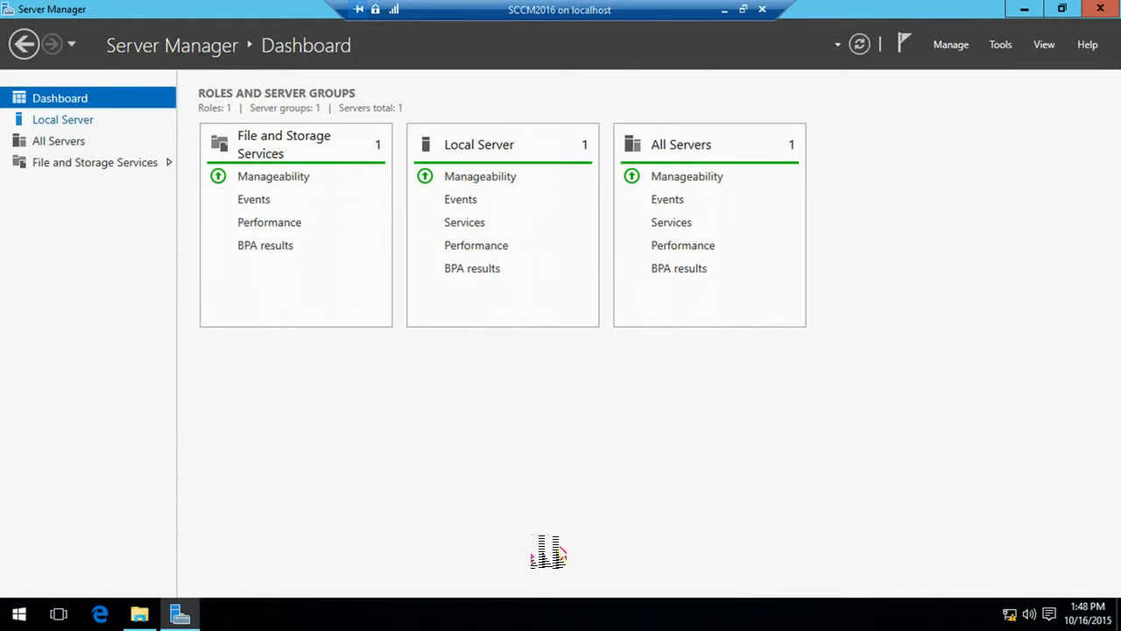
click(62, 119)
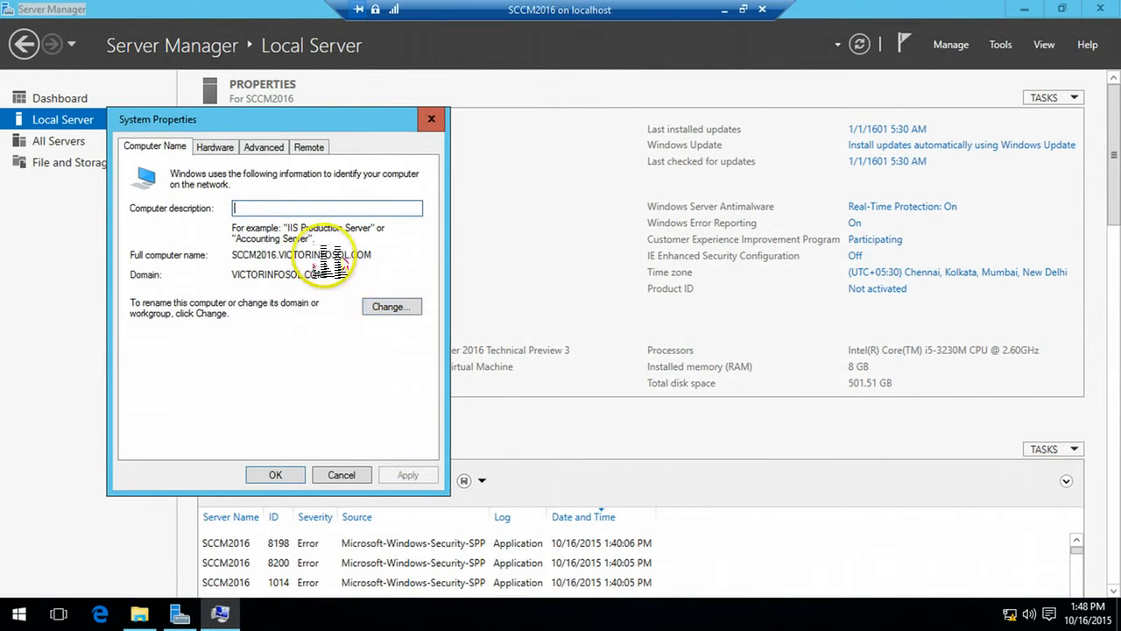
click(390, 306)
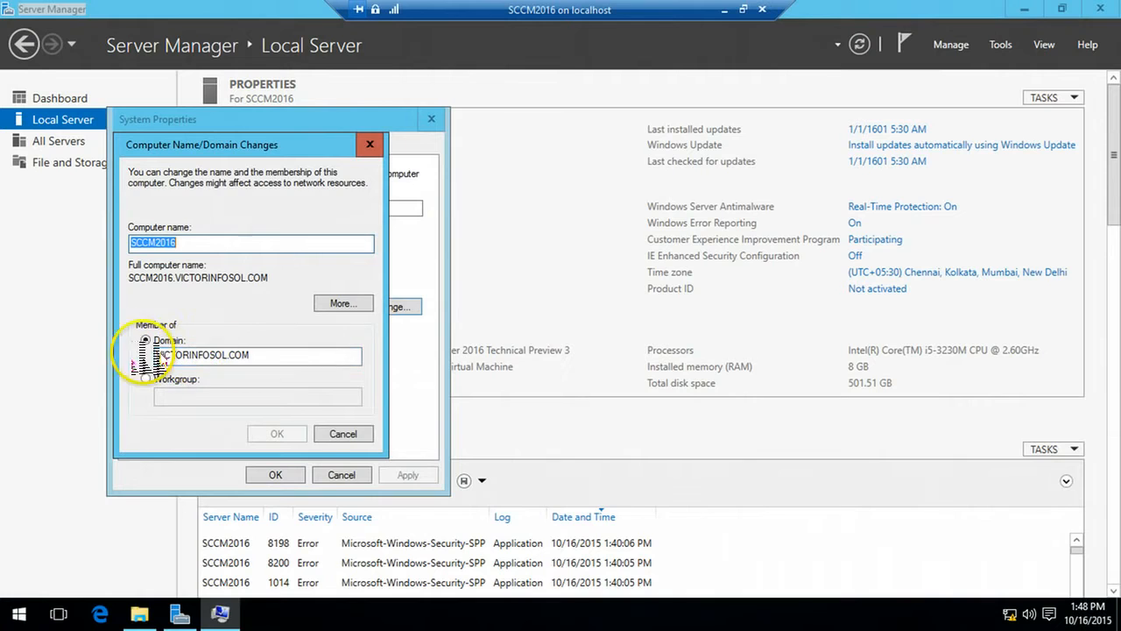
click(342, 433)
click(341, 474)
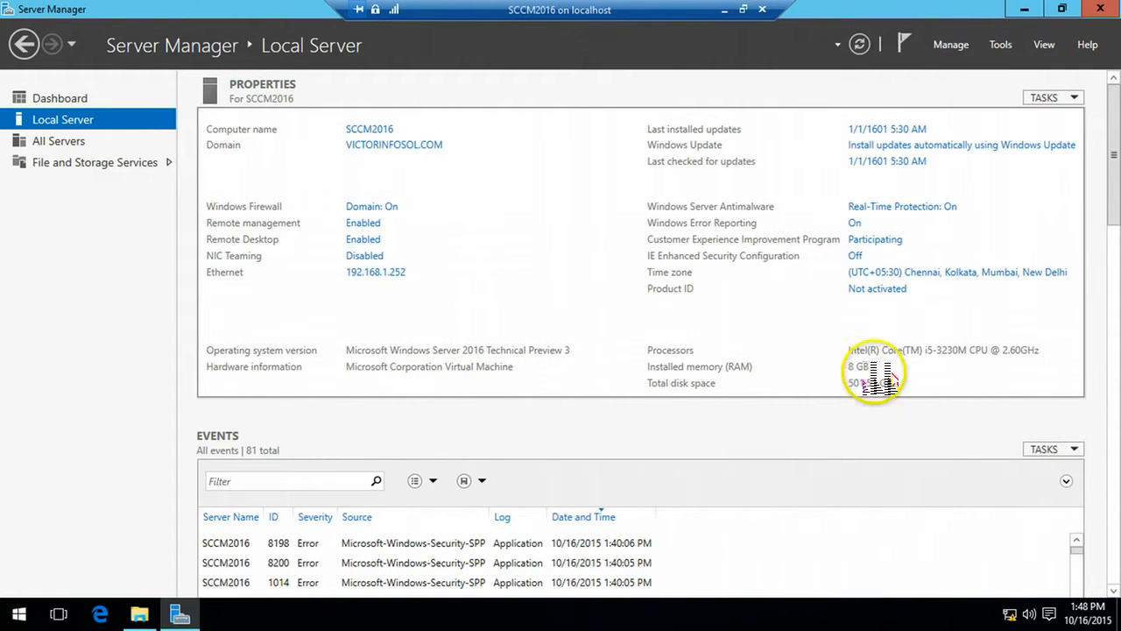
click(741, 10)
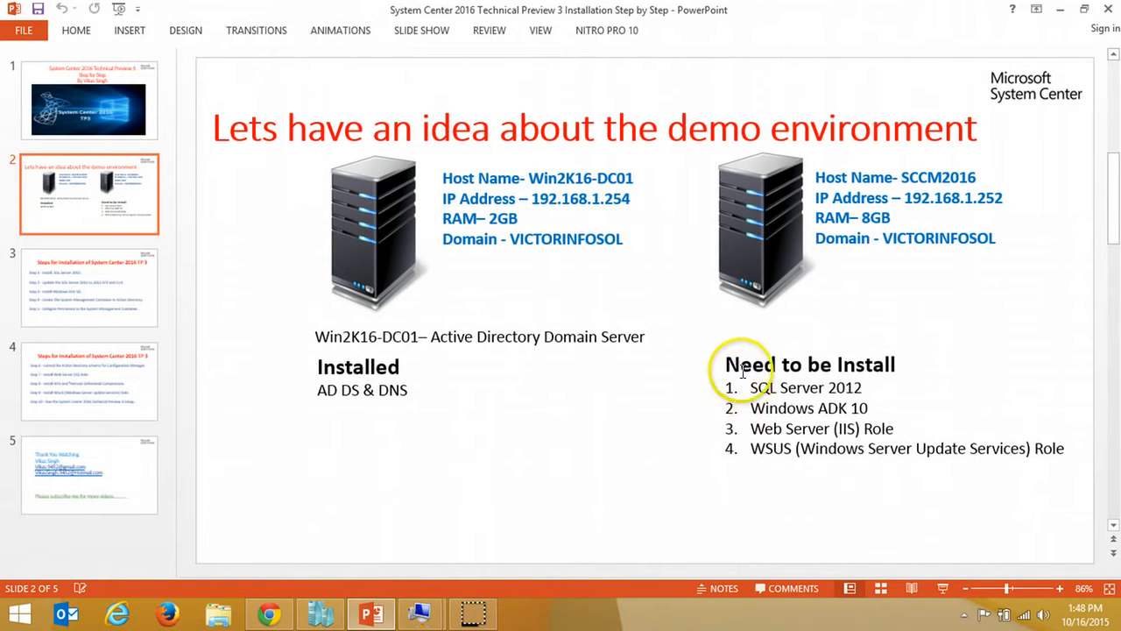
Step: Highlight the Need to be Install items one by one, from SQL Server 2012 to the WSUS role
mouse_move(779, 387)
mouse_down()
mouse_move(866, 368)
mouse_move(870, 387)
mouse_up()
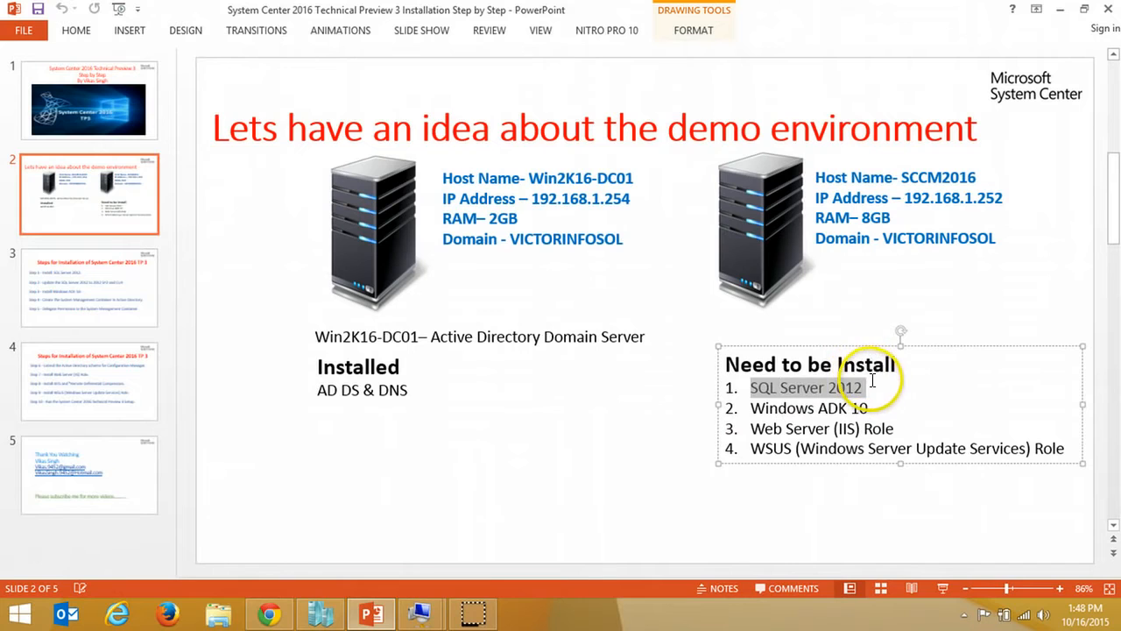
drag(751, 409, 871, 409)
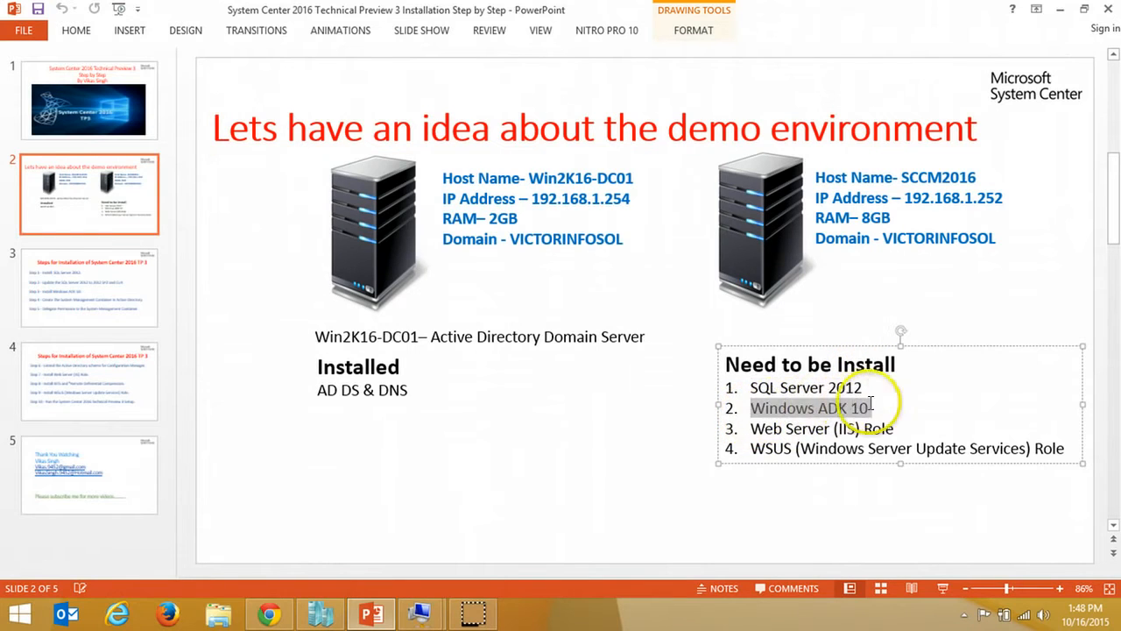
drag(758, 431, 905, 427)
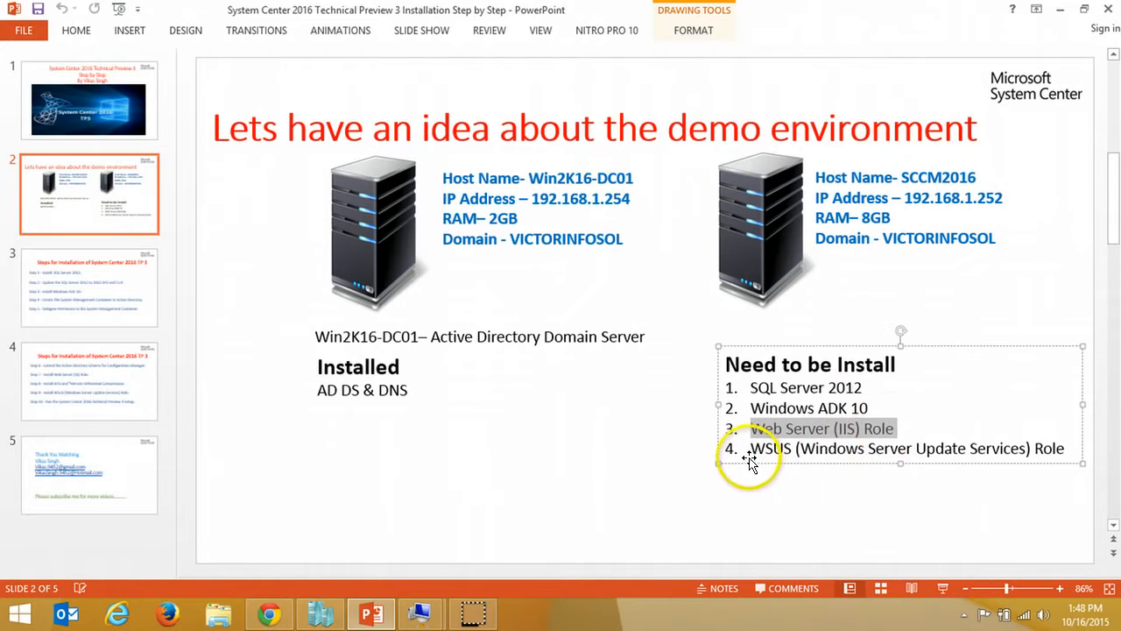
drag(752, 450, 867, 450)
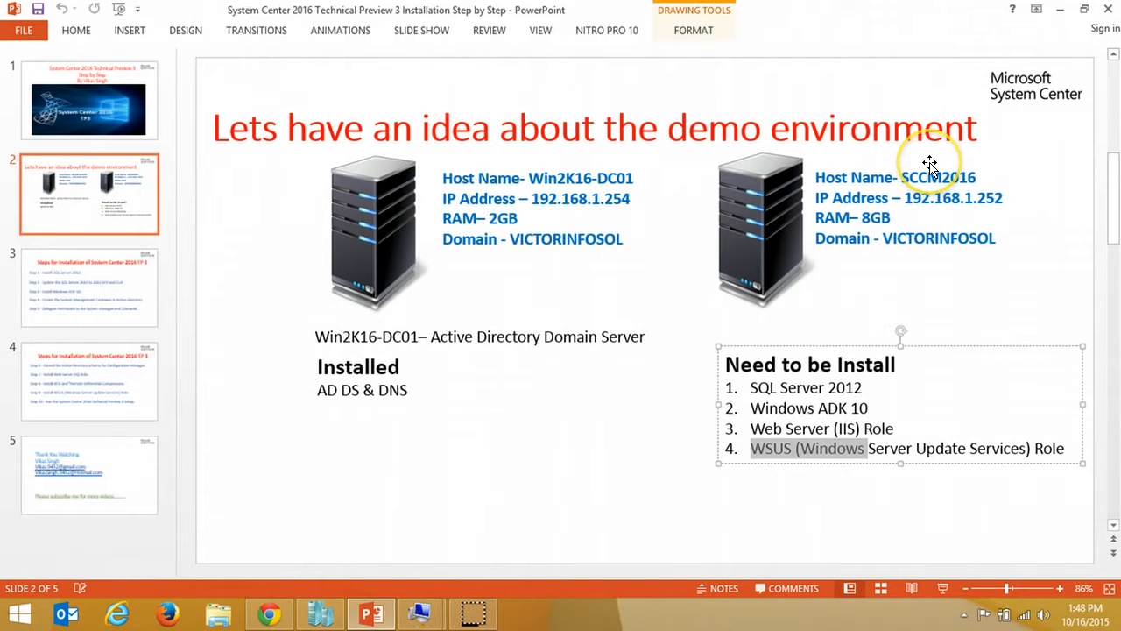
click(639, 440)
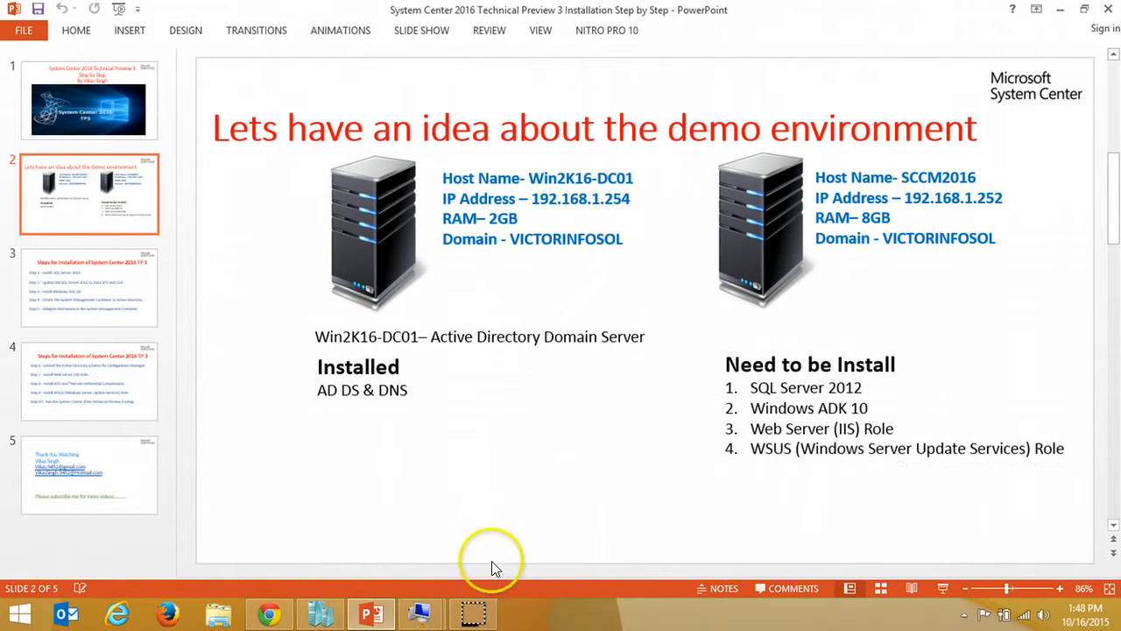
Step: Switch to the Win2K16-DC01 virtual machine and open the Users unit under INDIA in Active Directory Users and Computers
mouse_move(422, 613)
click(376, 546)
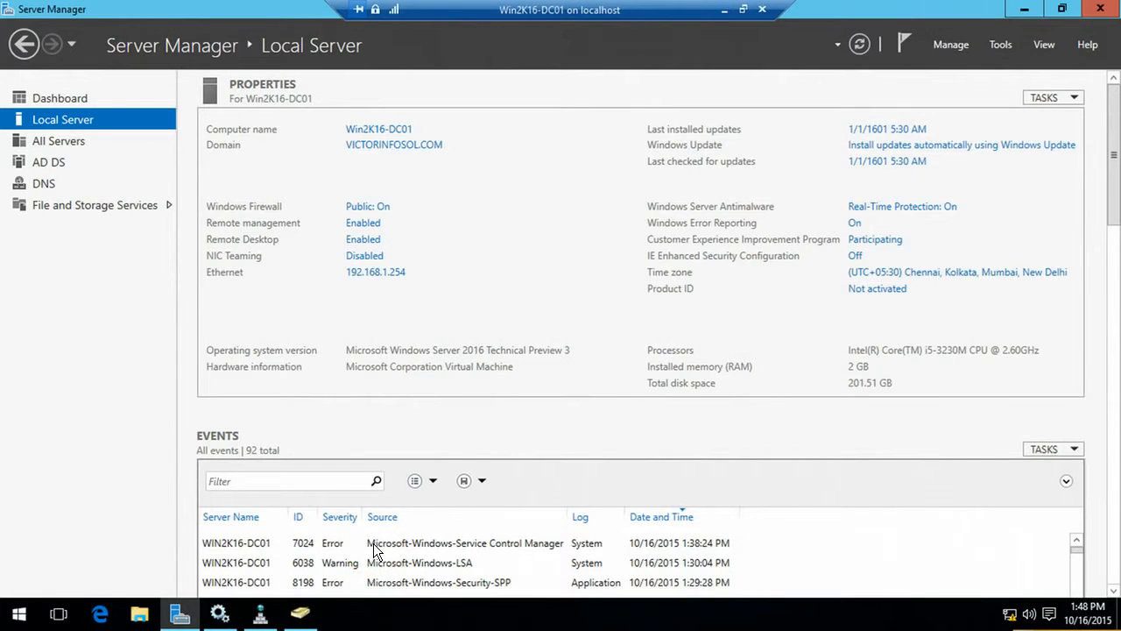
click(180, 613)
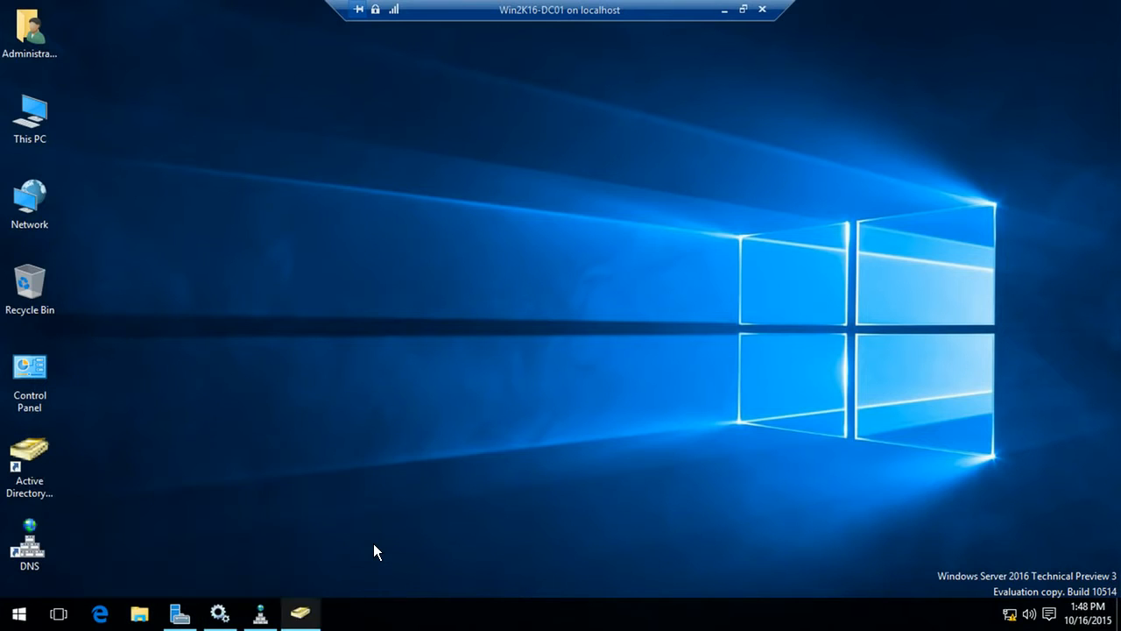
click(299, 613)
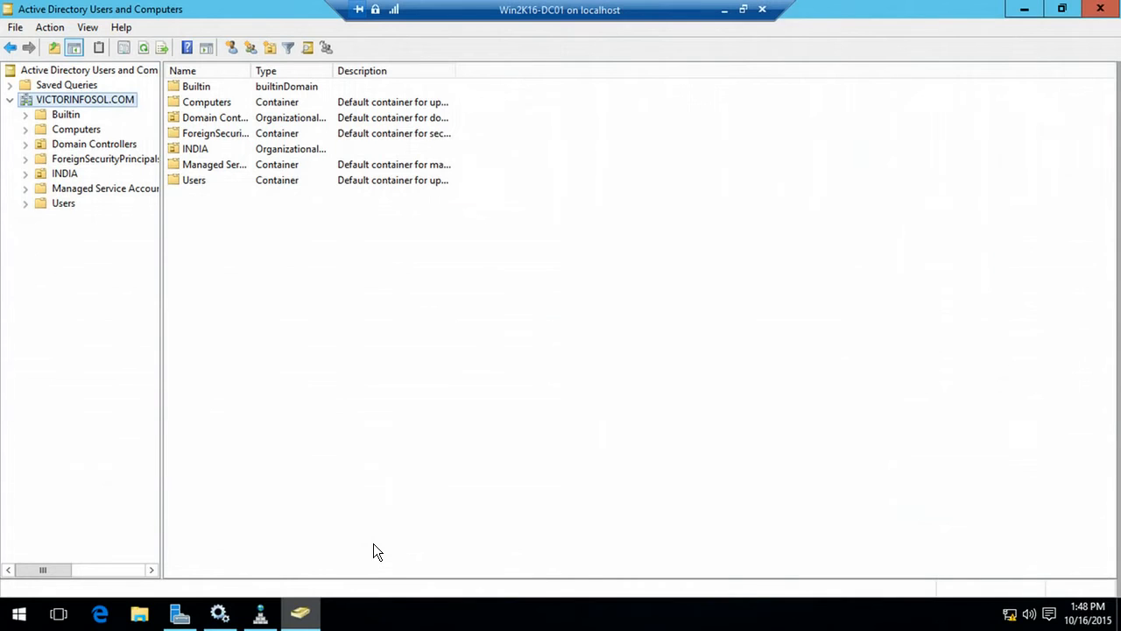
double_click(68, 175)
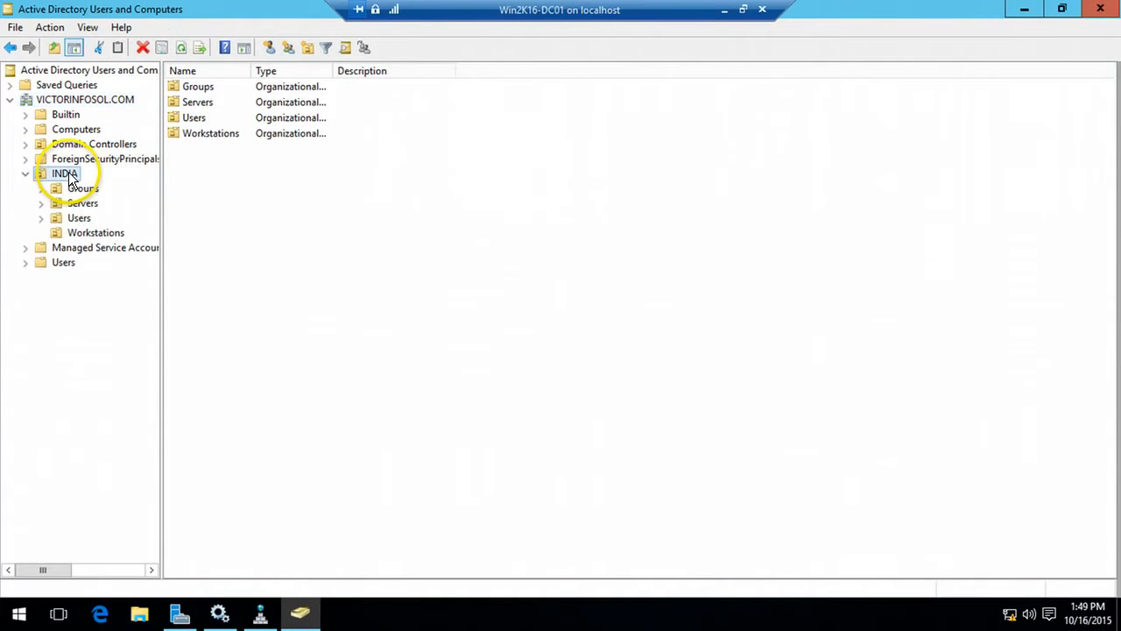
click(79, 219)
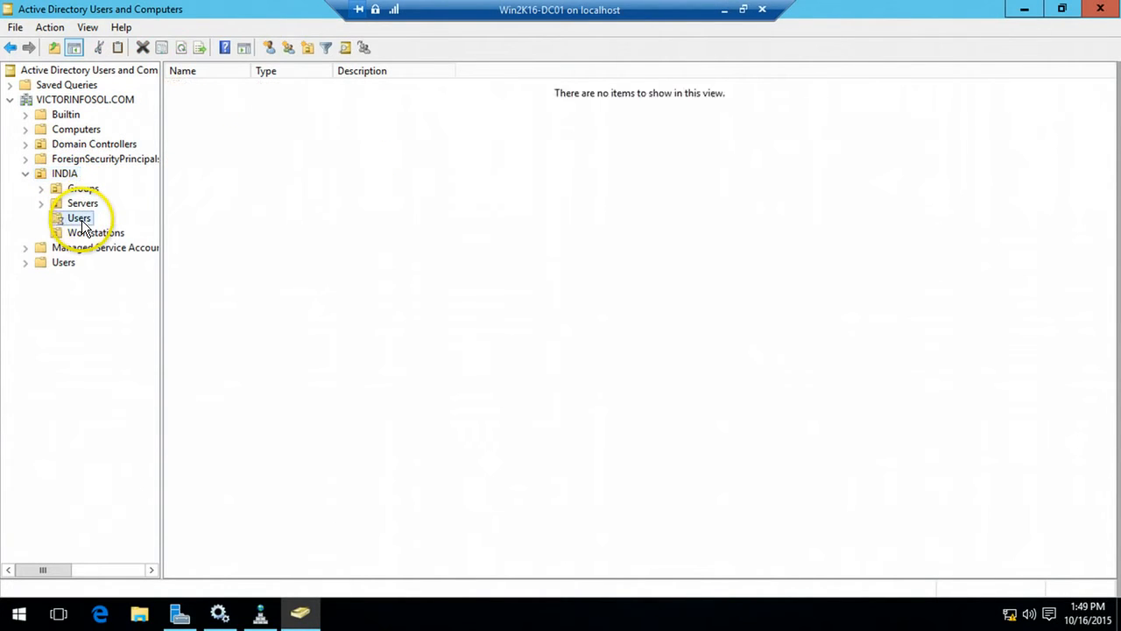
Step: Review each group the SCCMAdmin account is a member of in its properties, and close the dialog
click(229, 104)
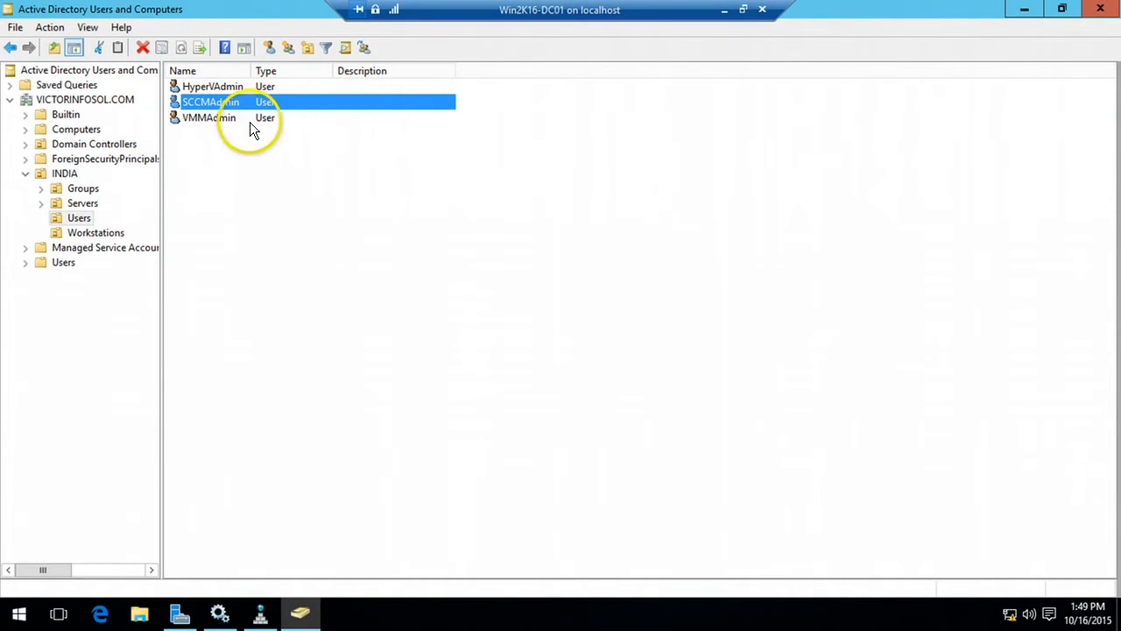
right_click(245, 104)
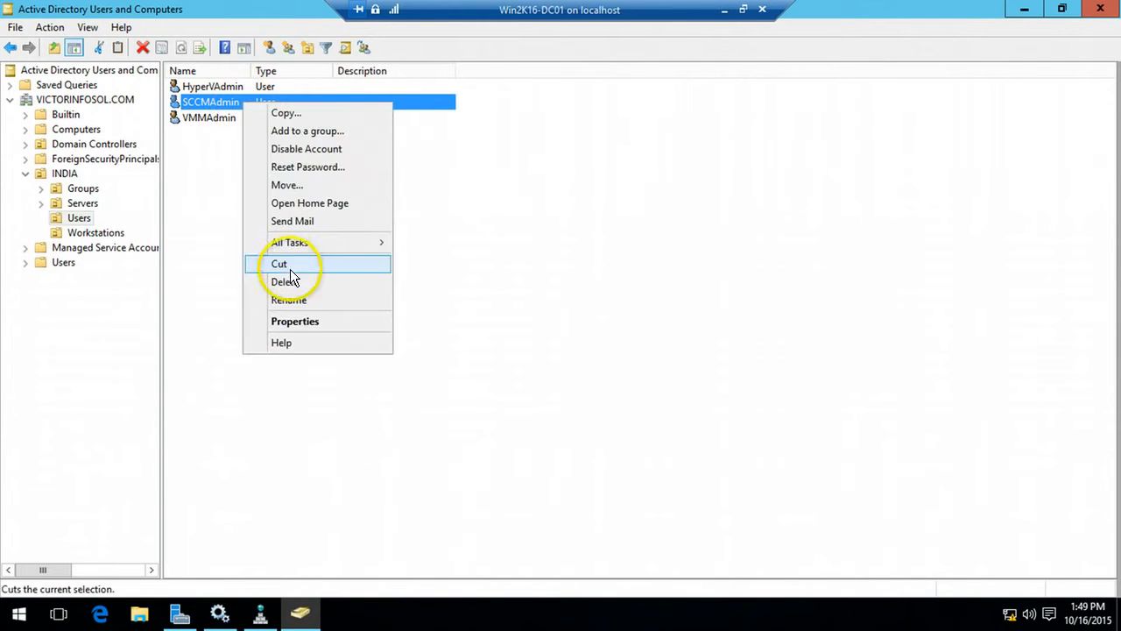
click(301, 321)
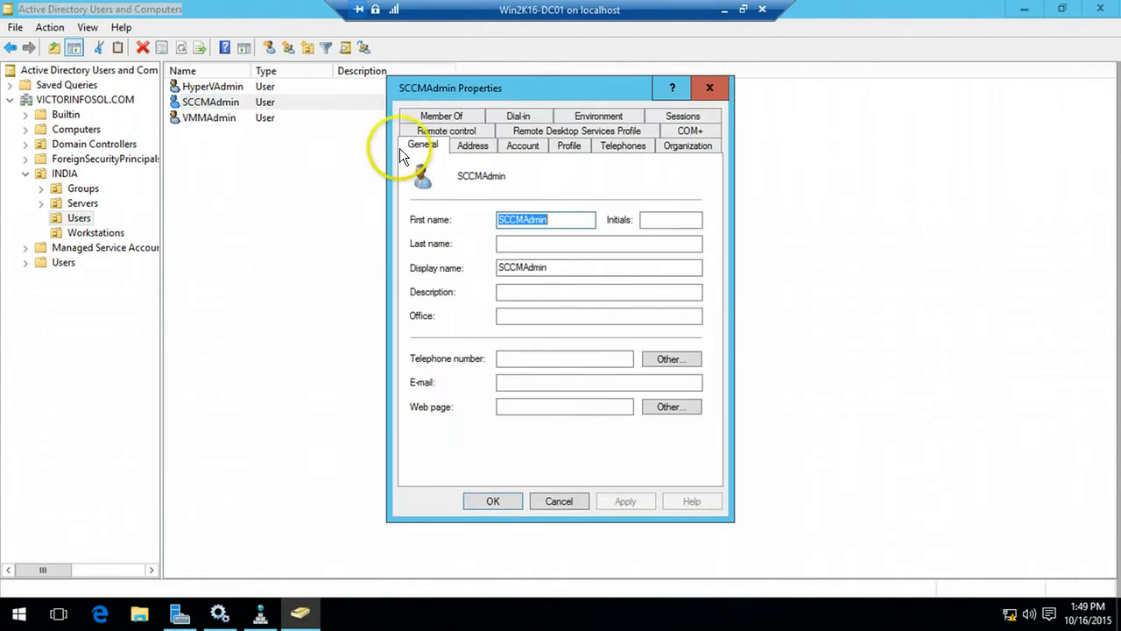
click(466, 120)
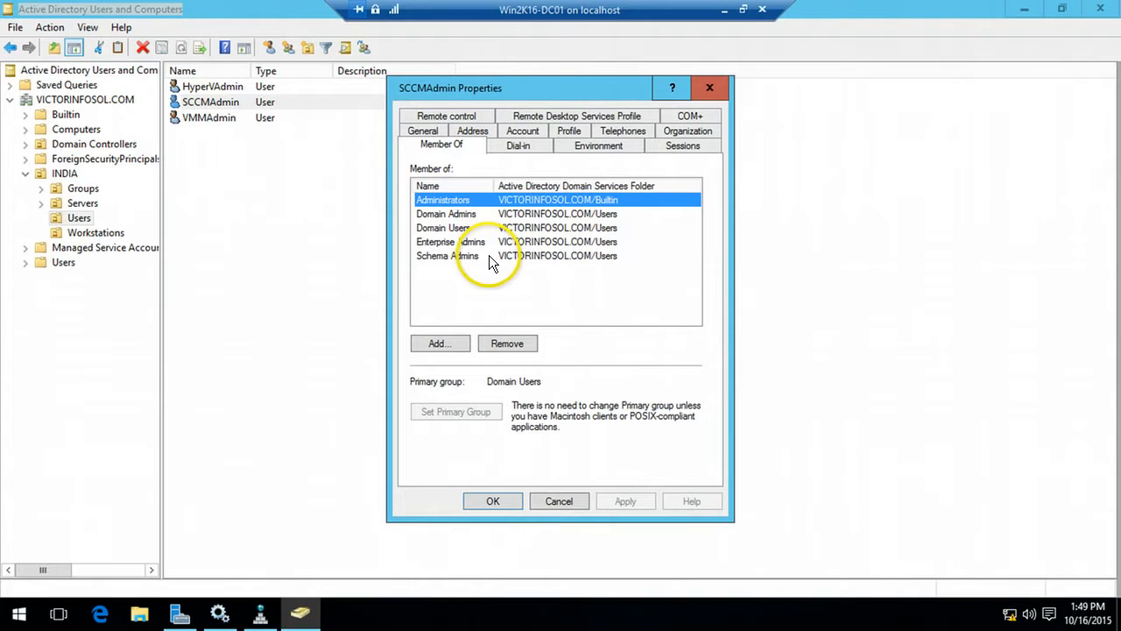
click(489, 255)
click(473, 201)
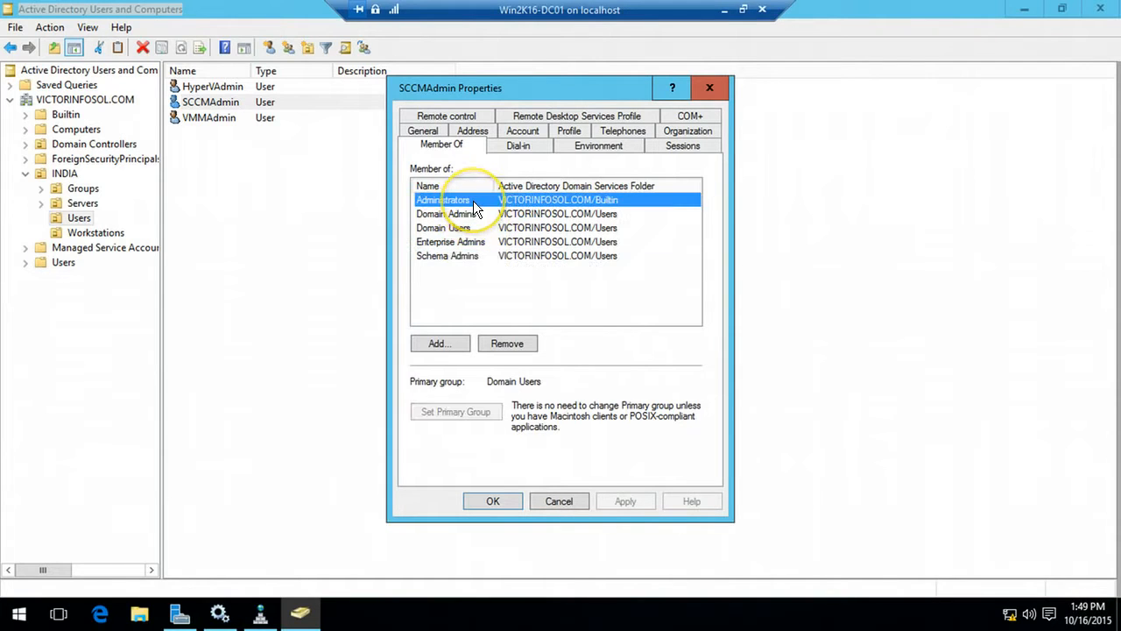
click(472, 214)
click(464, 228)
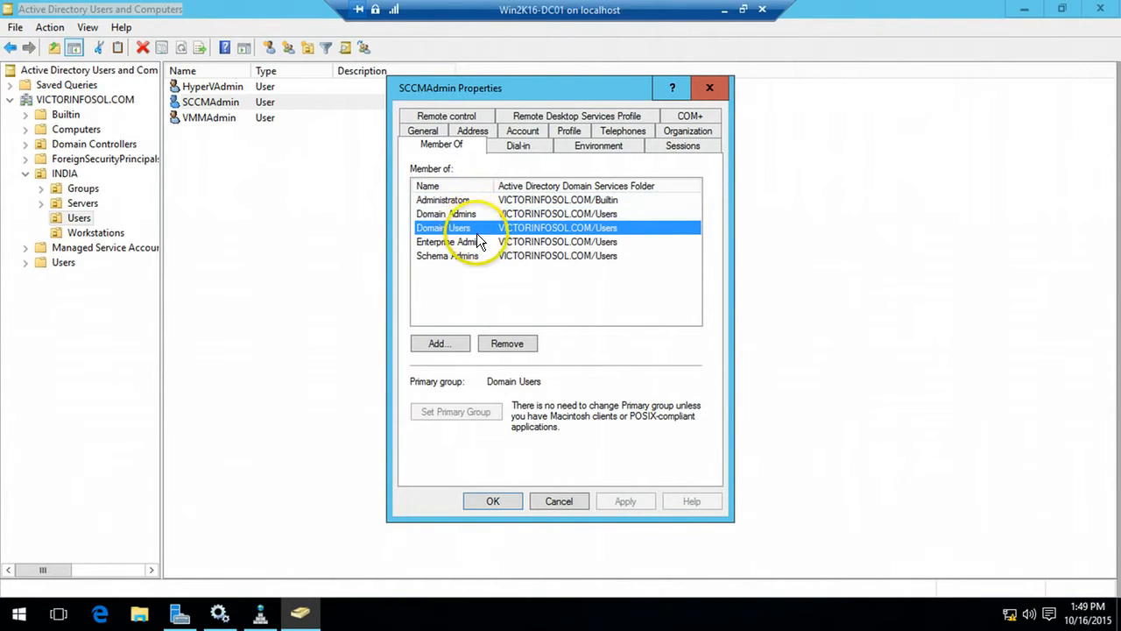
click(484, 243)
click(481, 257)
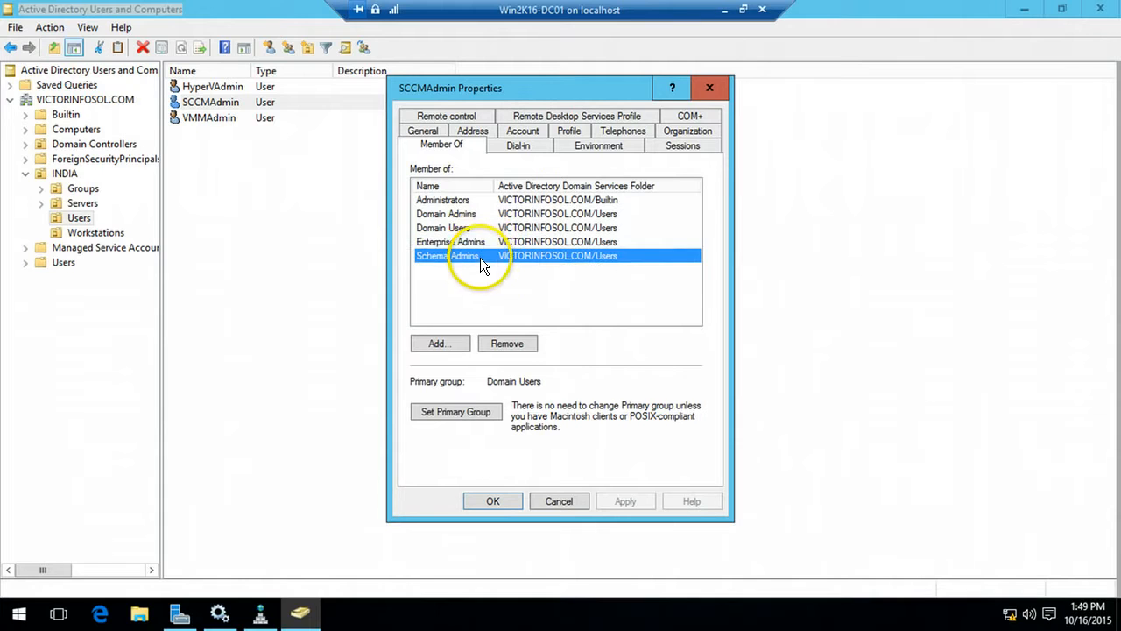
click(493, 501)
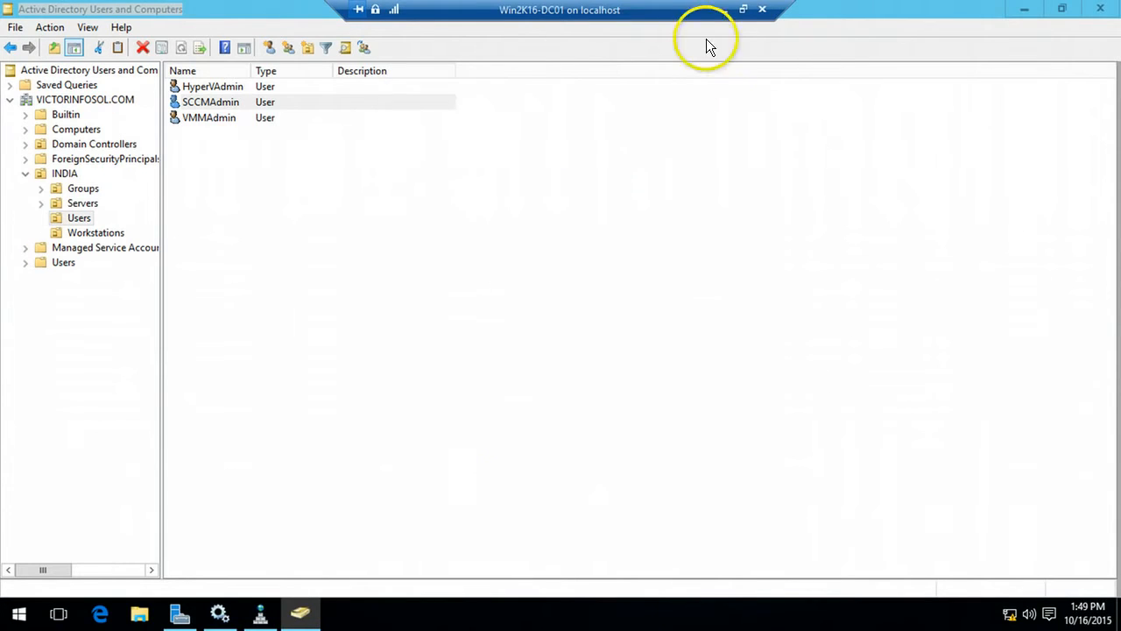
Step: Switch to the SCCM2016 virtual machine and check which account is signed in
click(724, 9)
click(418, 618)
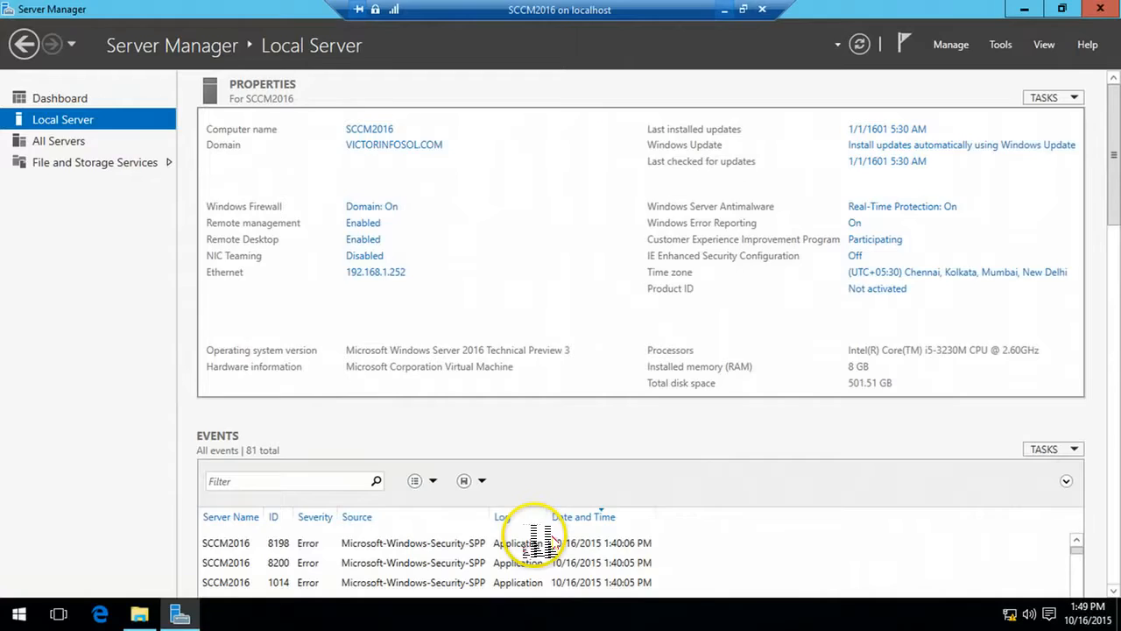
key(super)
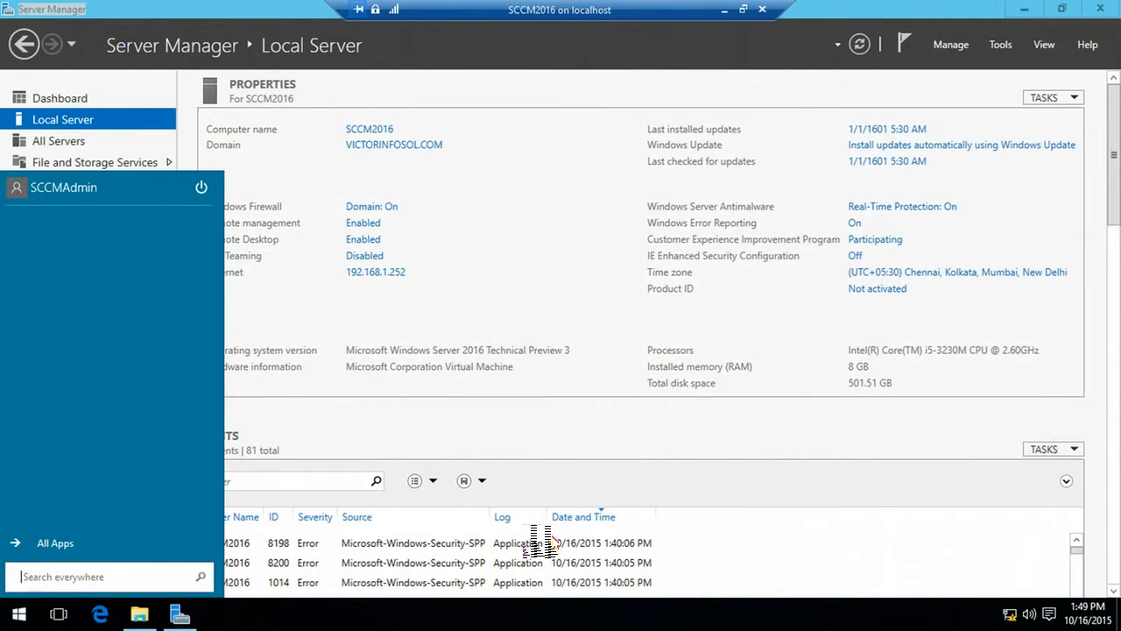
key(super)
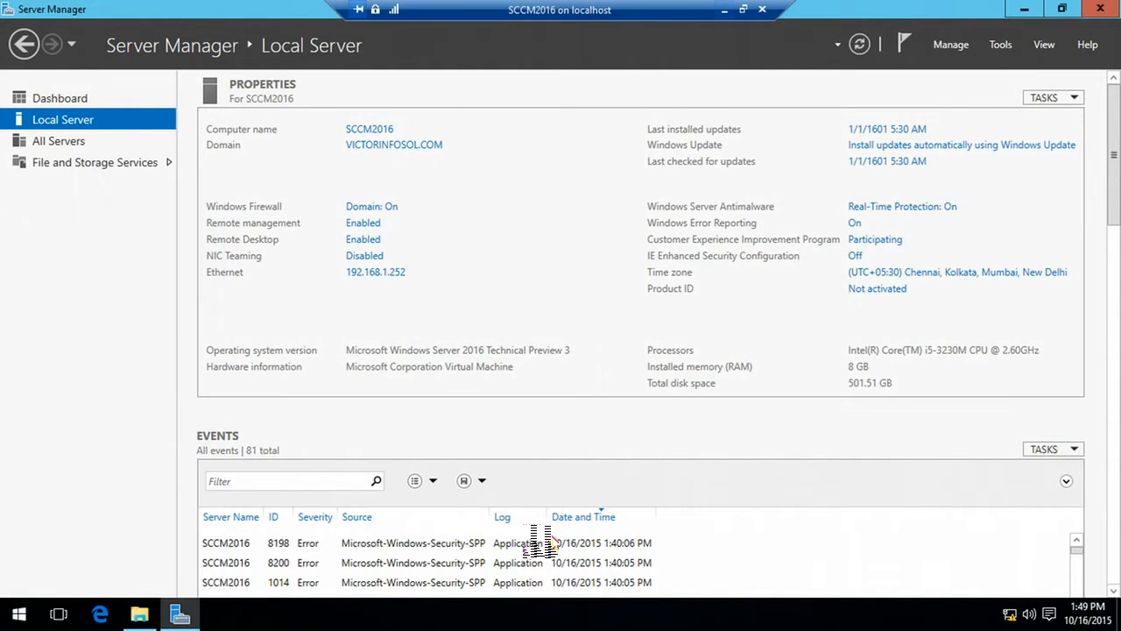
Step: Return to the presentation and show slide 3 with the System Center 2016 TP 3 installation steps
click(723, 11)
click(738, 15)
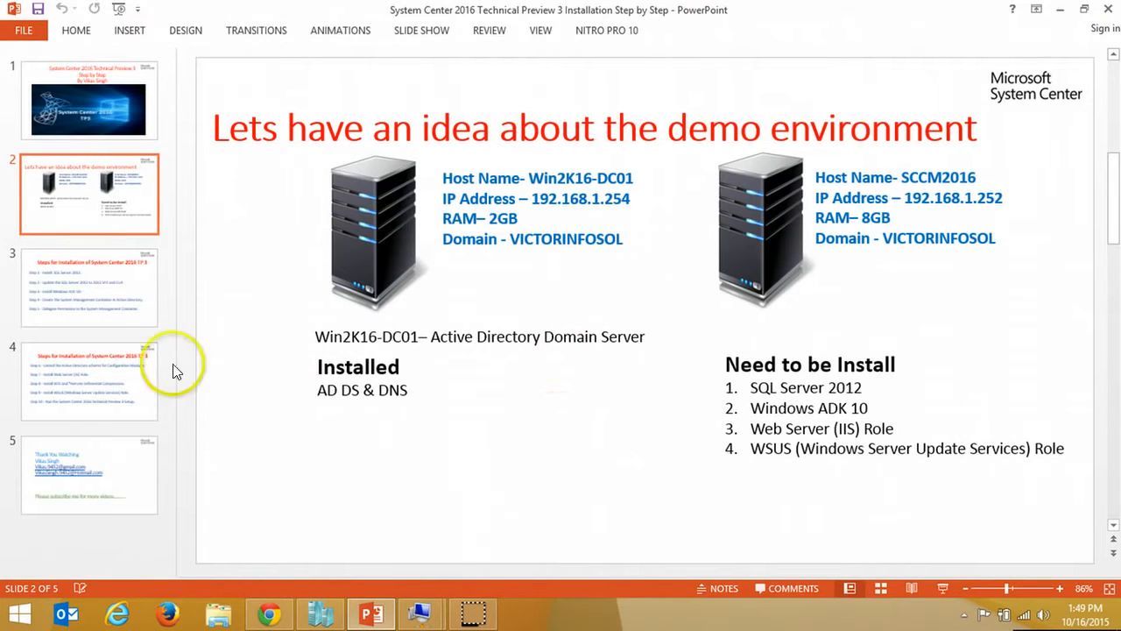
click(114, 303)
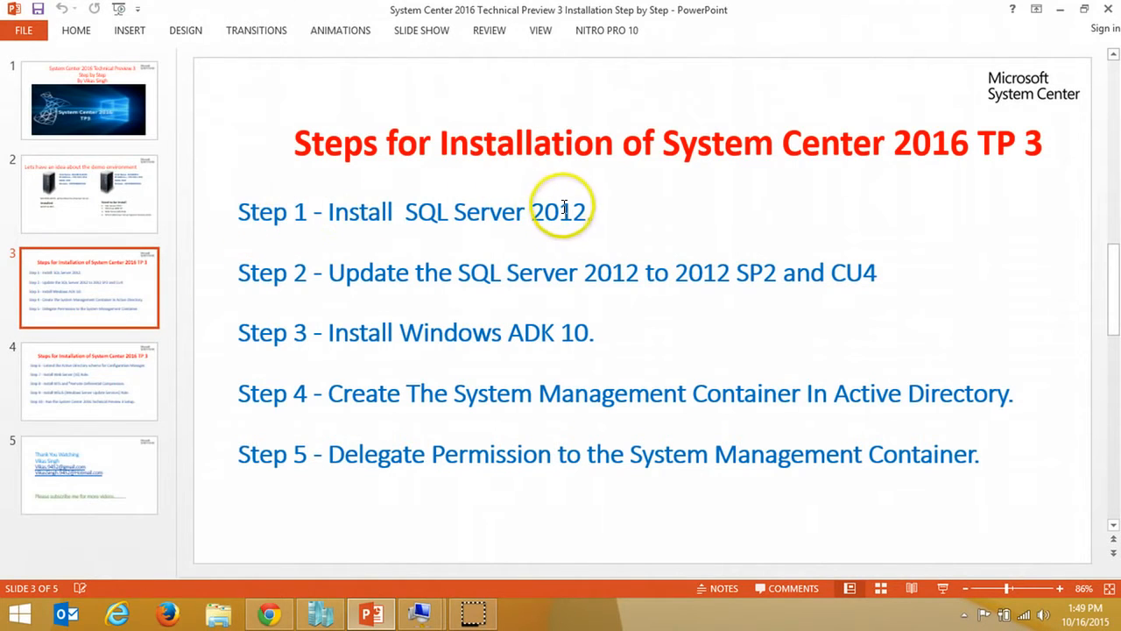
Step: Switch to Hyper-V Manager and open the settings of the SCCM2016 virtual machine
click(325, 612)
key(shift+F10)
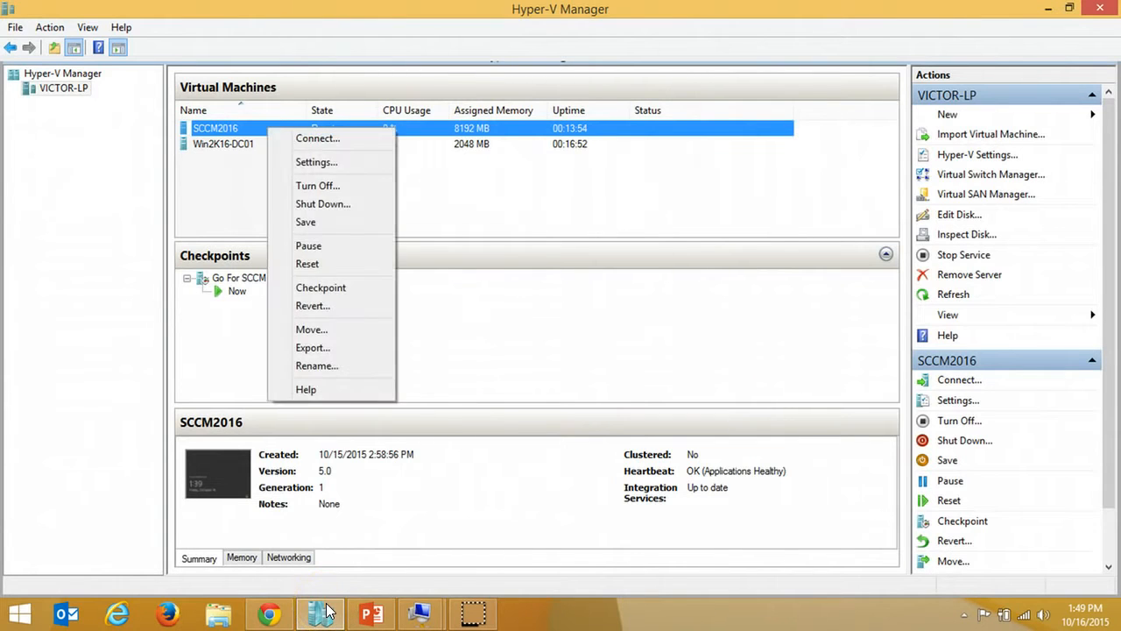
key(Down)
key(Down)
key(Up)
key(Return)
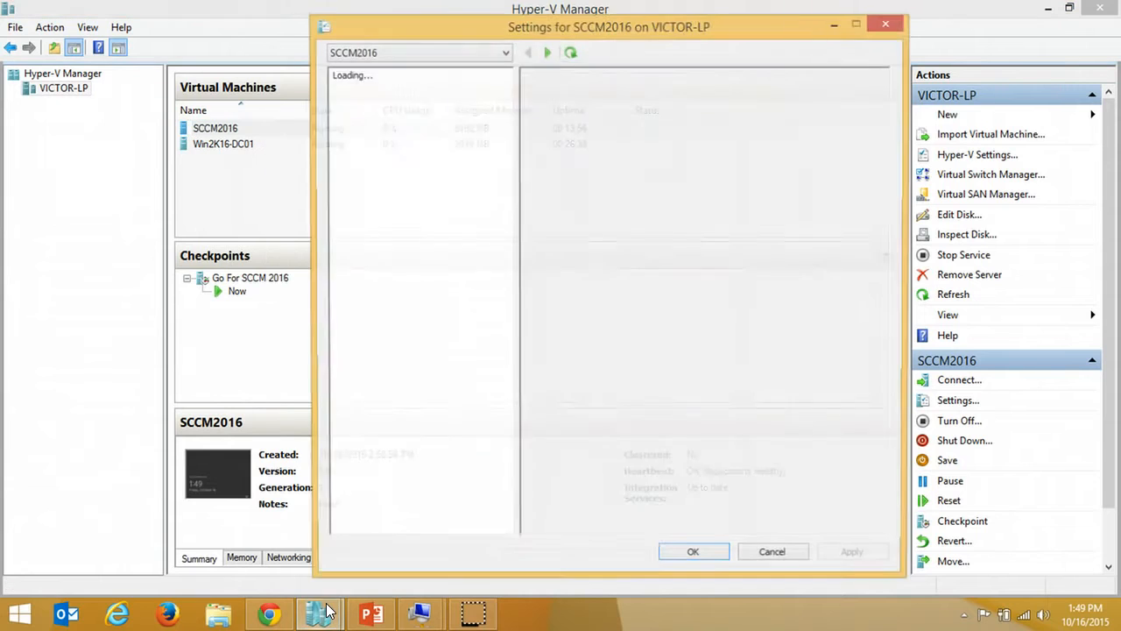
Step: Attach the image file F:\ISO\SQL Server\Microsoft SQL Server 2012.iso to the SCCM2016 virtual machine's DVD drive and save the settings
click(403, 203)
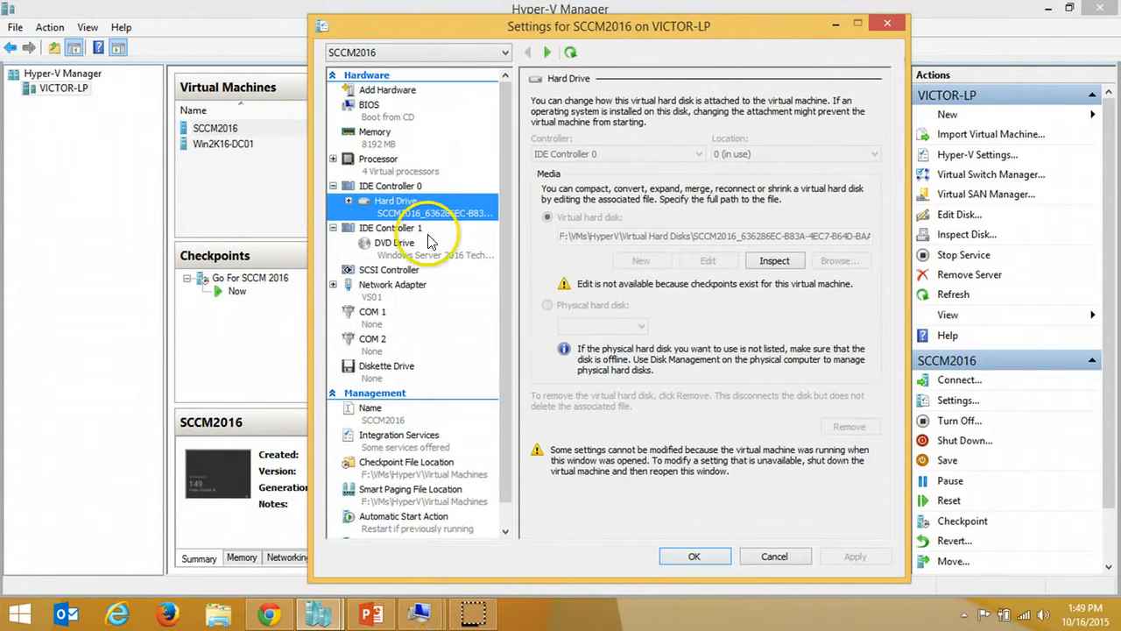
click(429, 247)
click(841, 249)
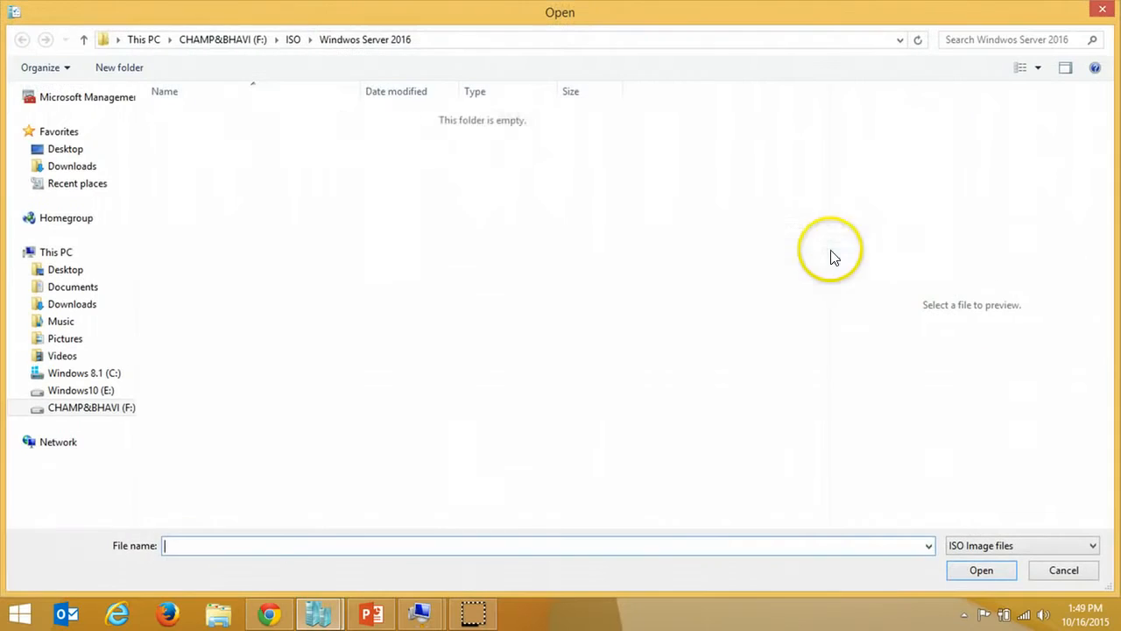
click(290, 41)
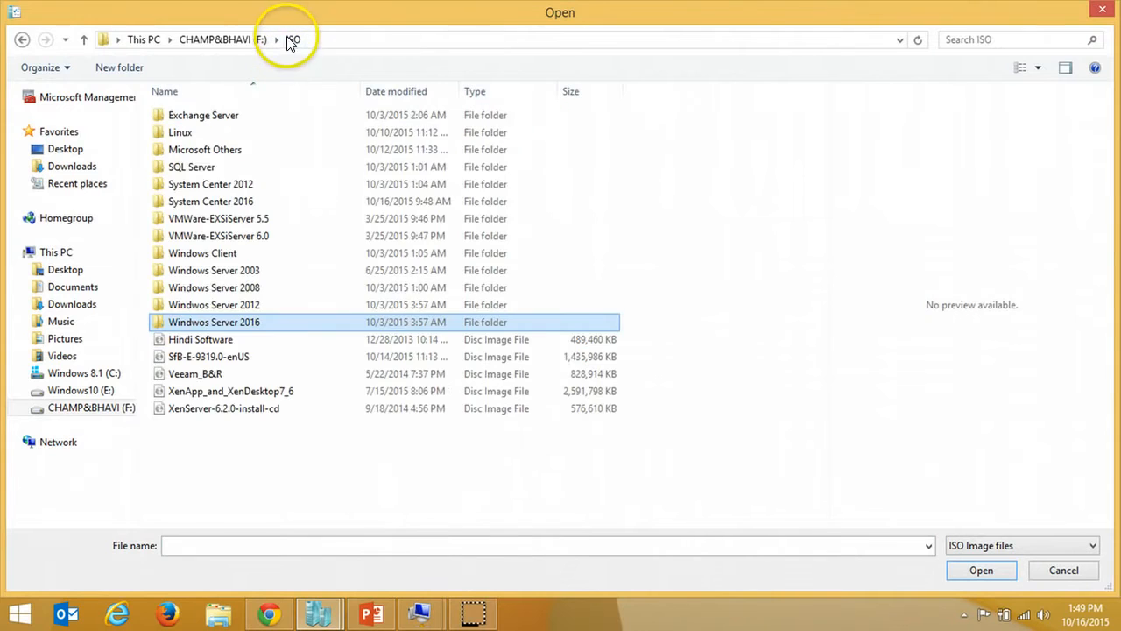
double_click(224, 173)
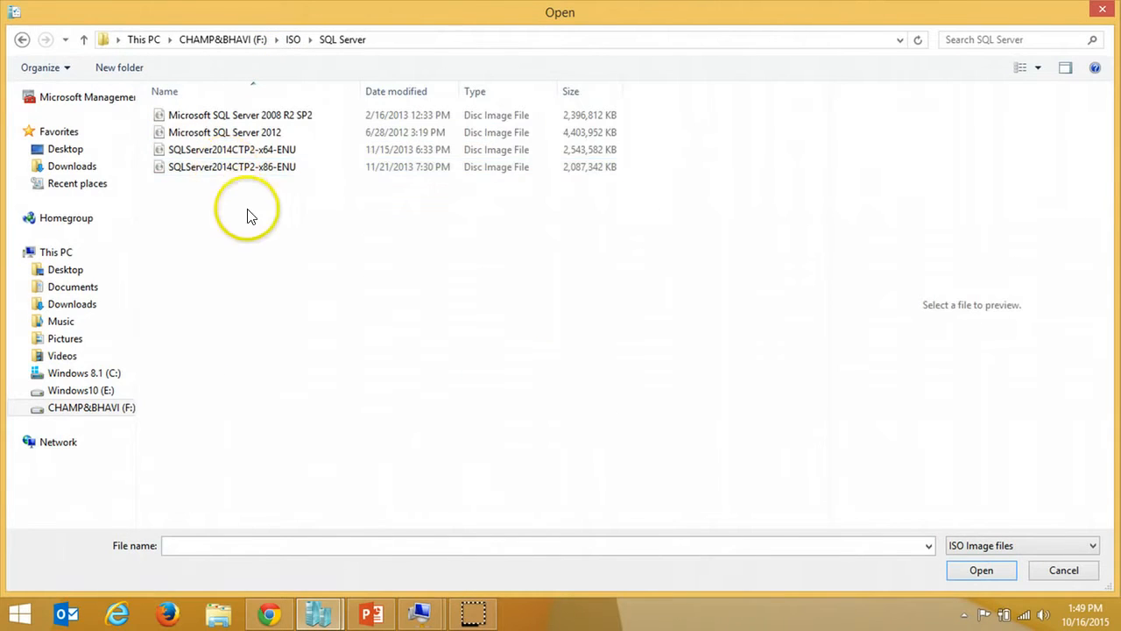
click(279, 131)
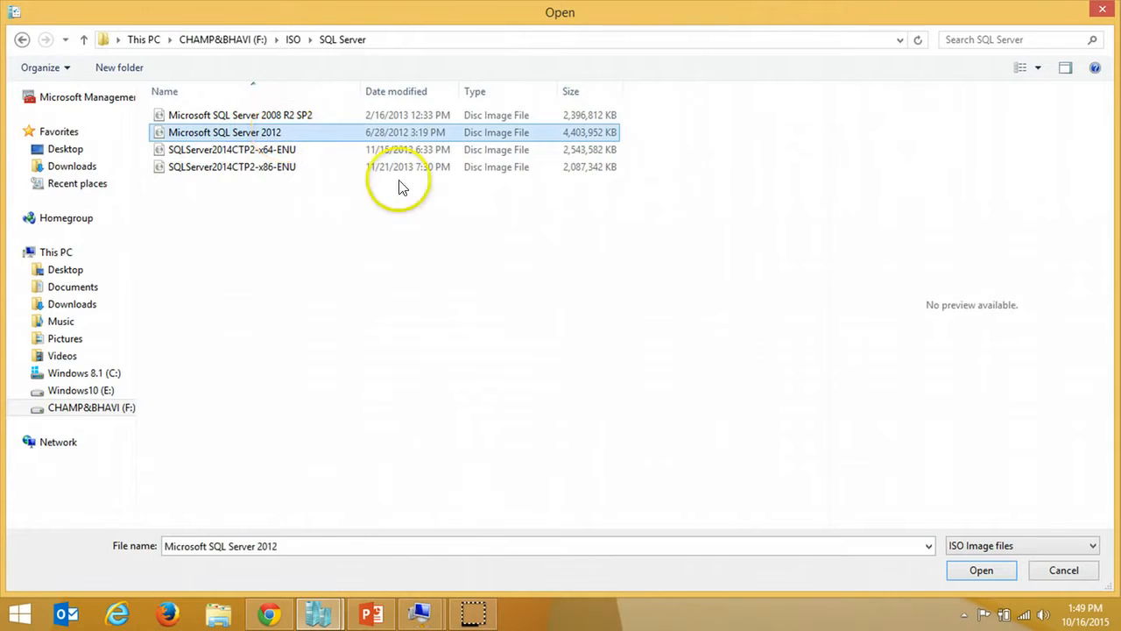
click(1001, 571)
click(859, 558)
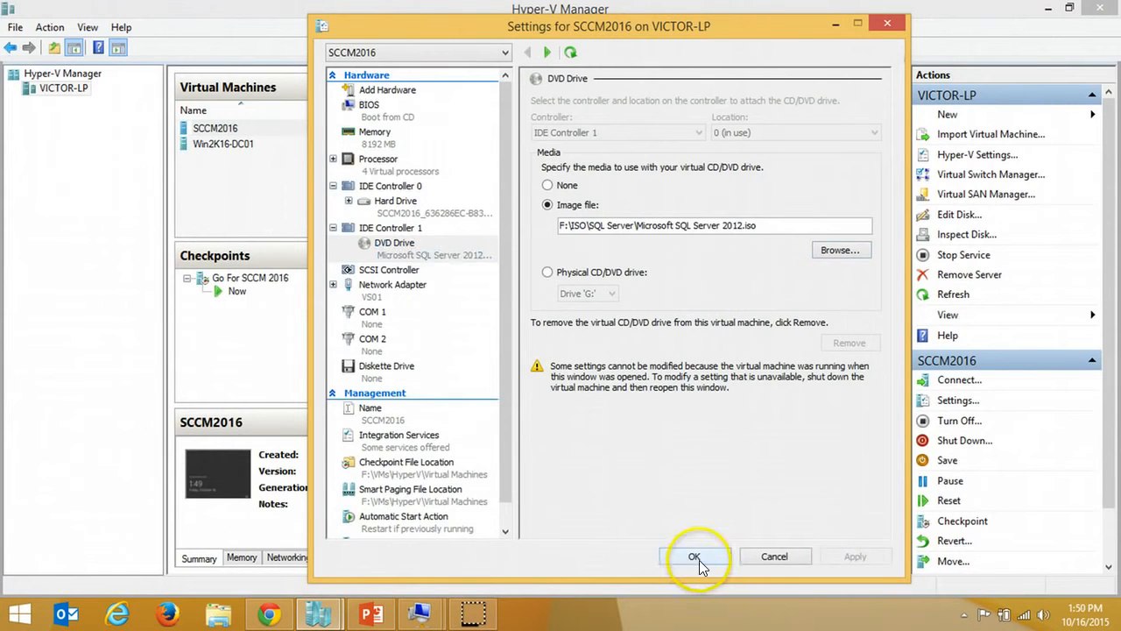
click(699, 559)
Step: Switch to the SCCM2016 virtual machine and launch SQL Server 2012 setup from DVD Drive (E:)
mouse_move(419, 613)
click(512, 552)
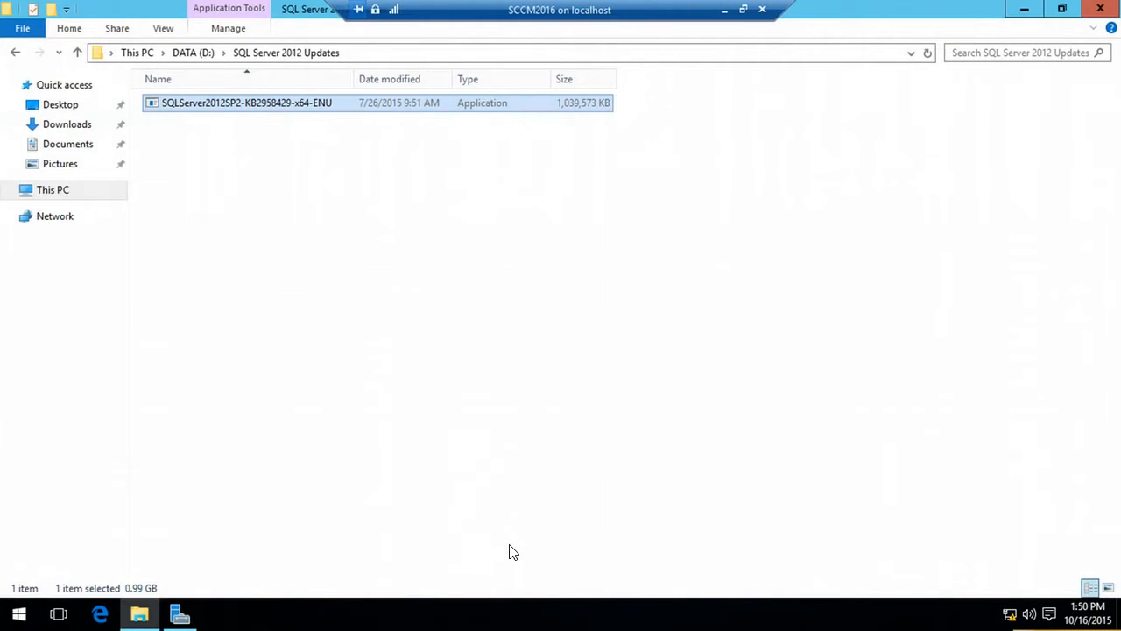
click(52, 190)
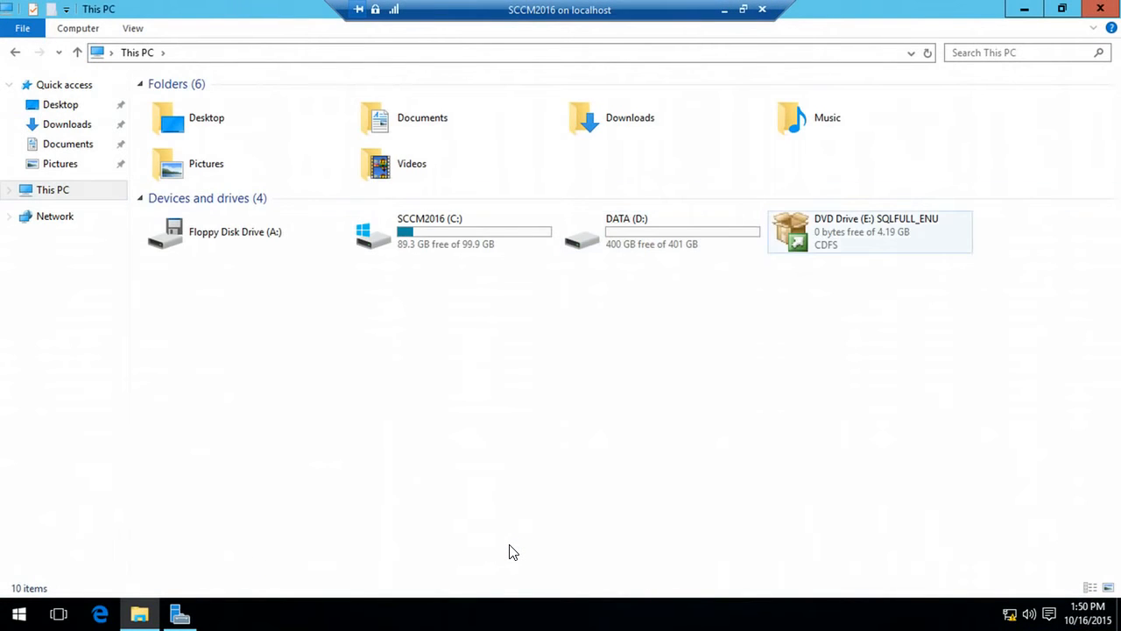
double_click(839, 230)
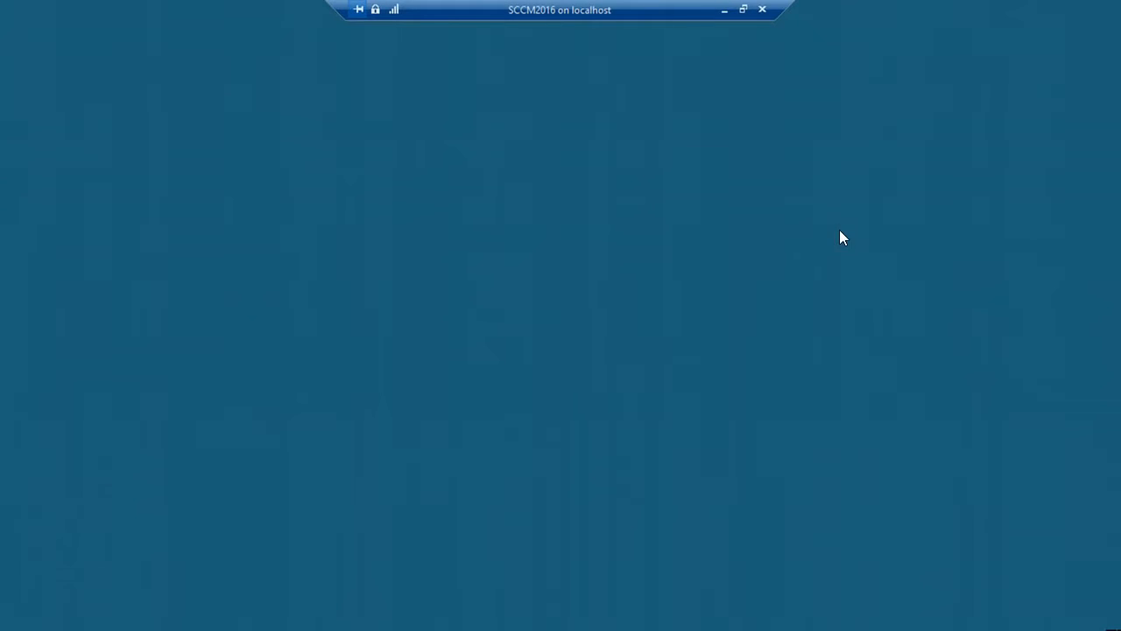
click(632, 341)
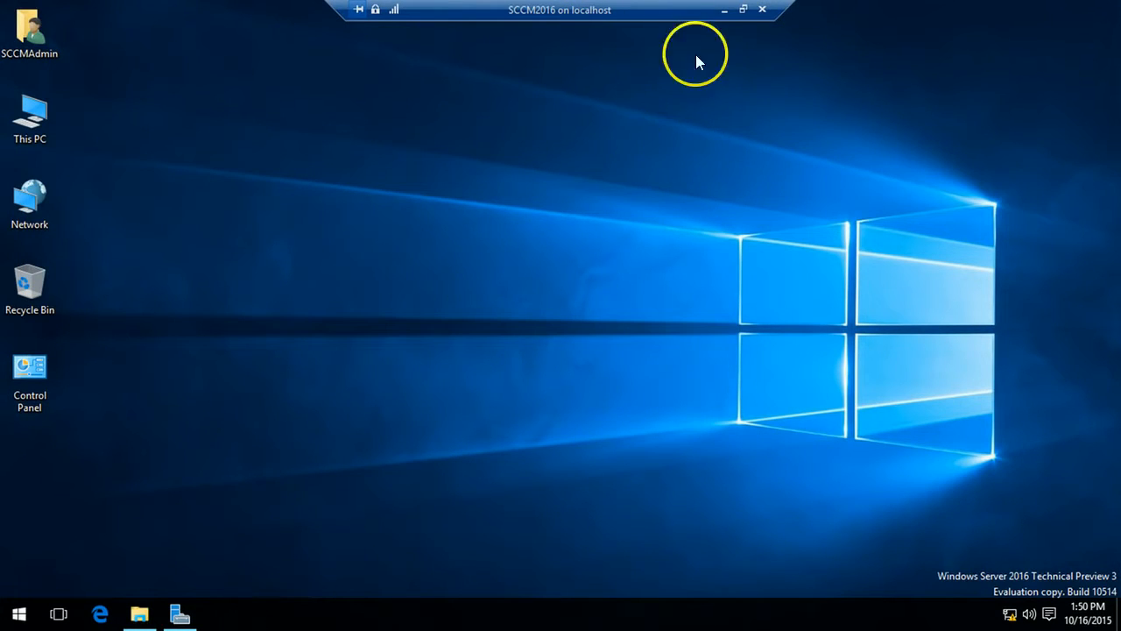
click(741, 12)
drag(1105, 180, 1105, 338)
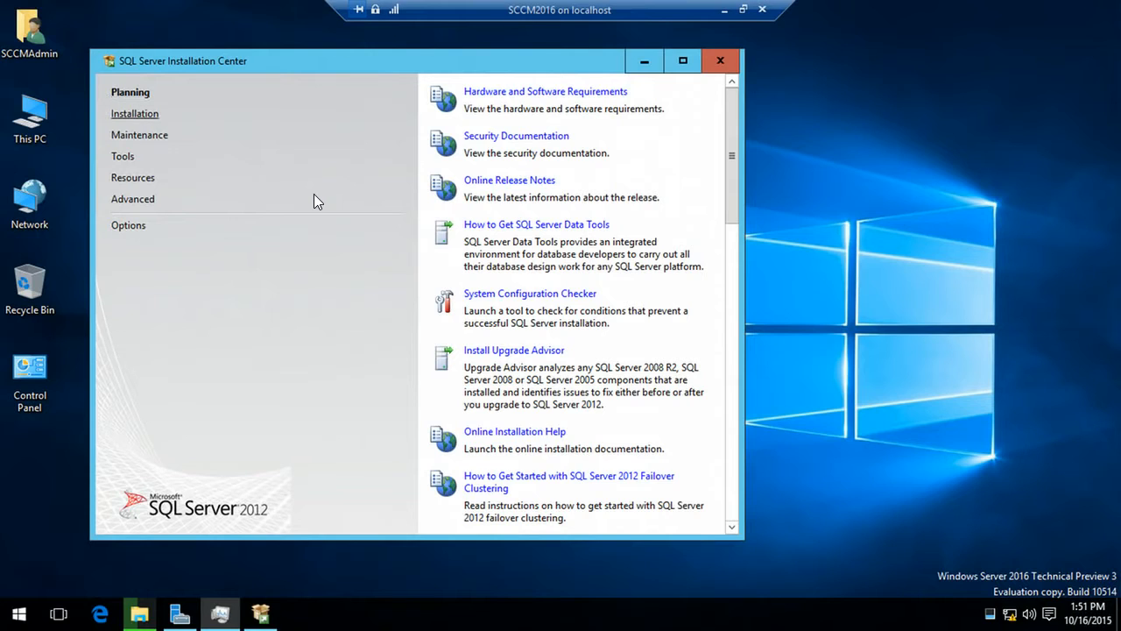
Step: Start a new SQL Server stand-alone installation, then minimize the Installation Center and take the virtual machine out of full screen
click(149, 115)
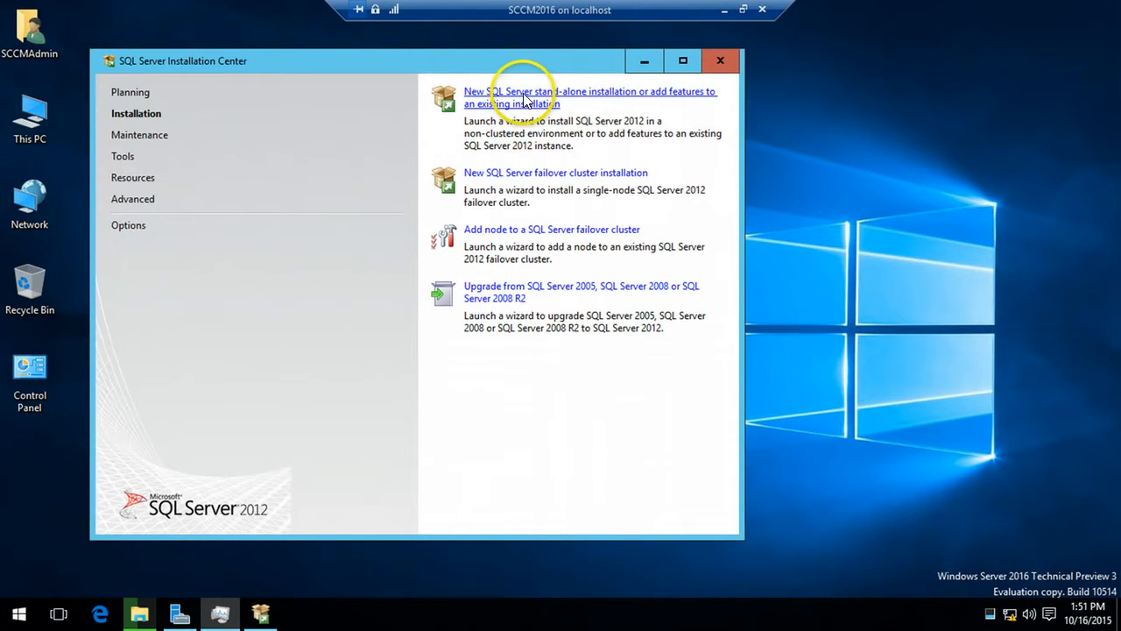
click(524, 100)
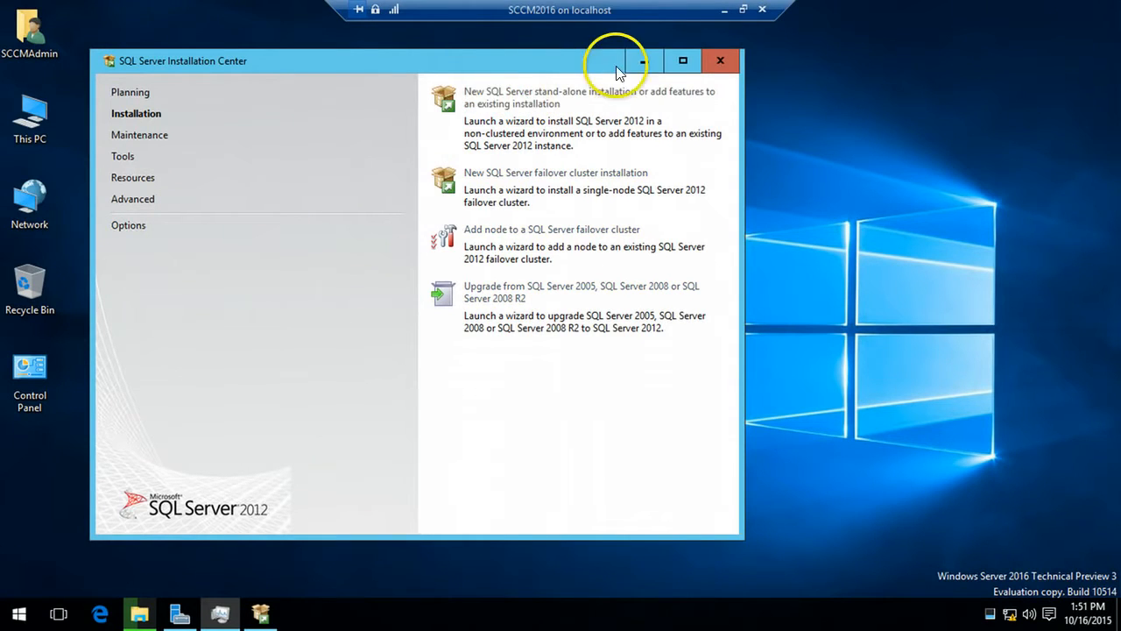
click(640, 61)
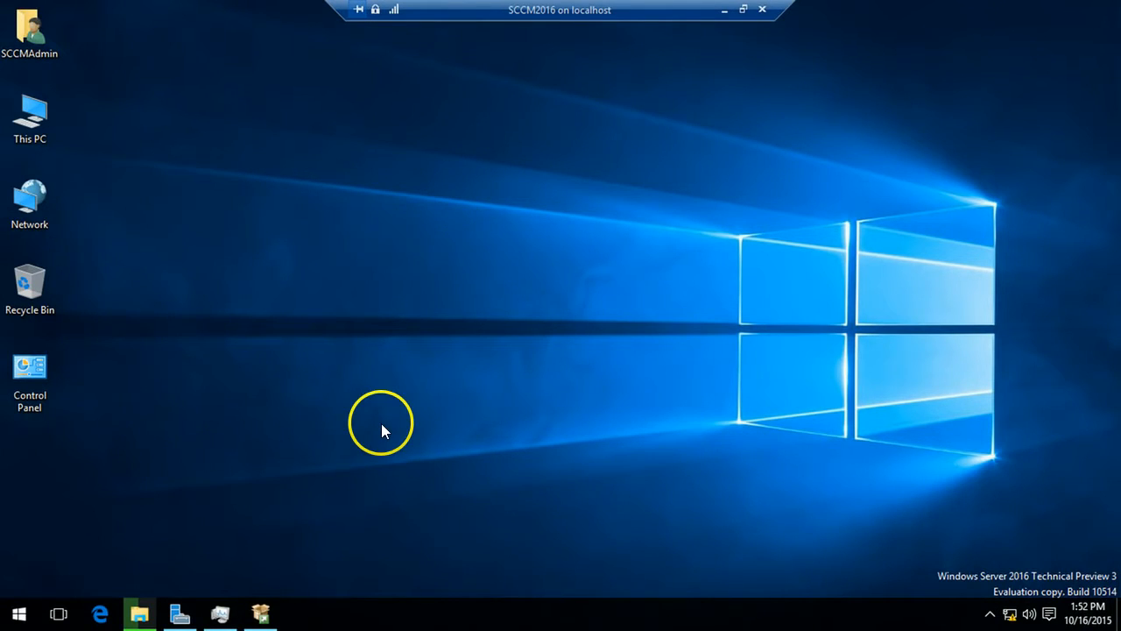
click(744, 9)
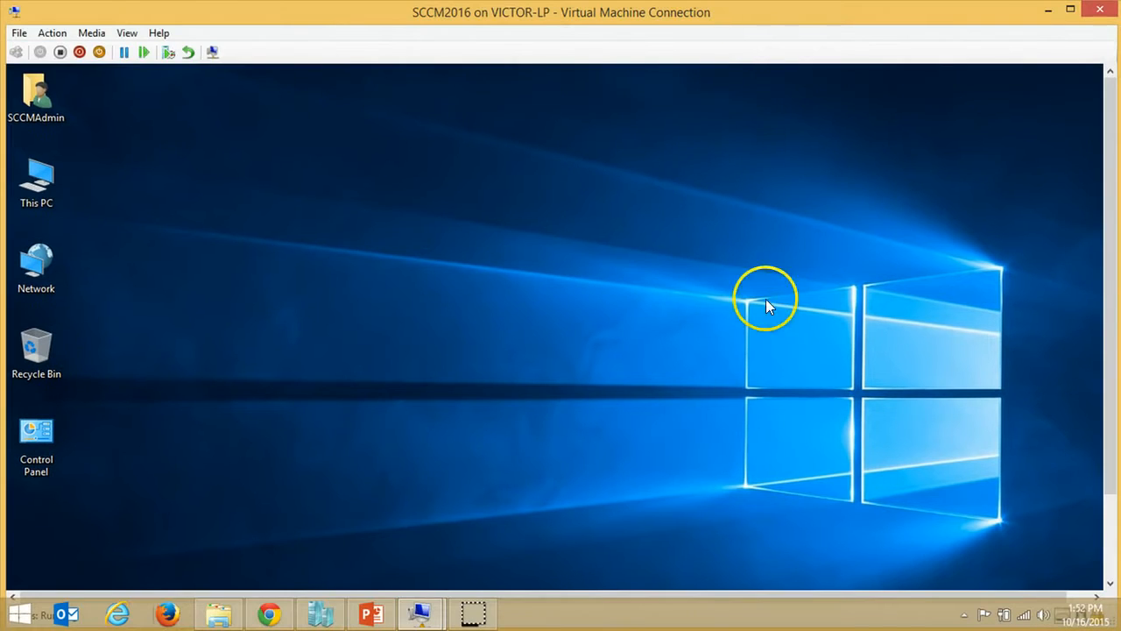
Step: Show the details of the initial Setup Support Rules check and continue to the product key page
scroll(1108, 384, down, 1)
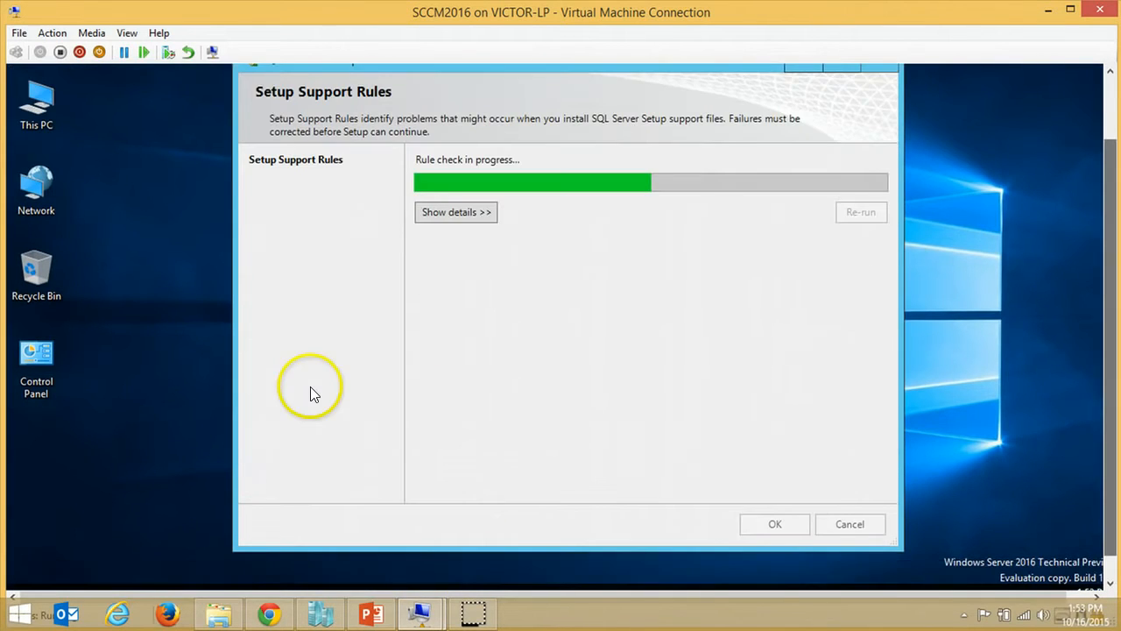
click(455, 211)
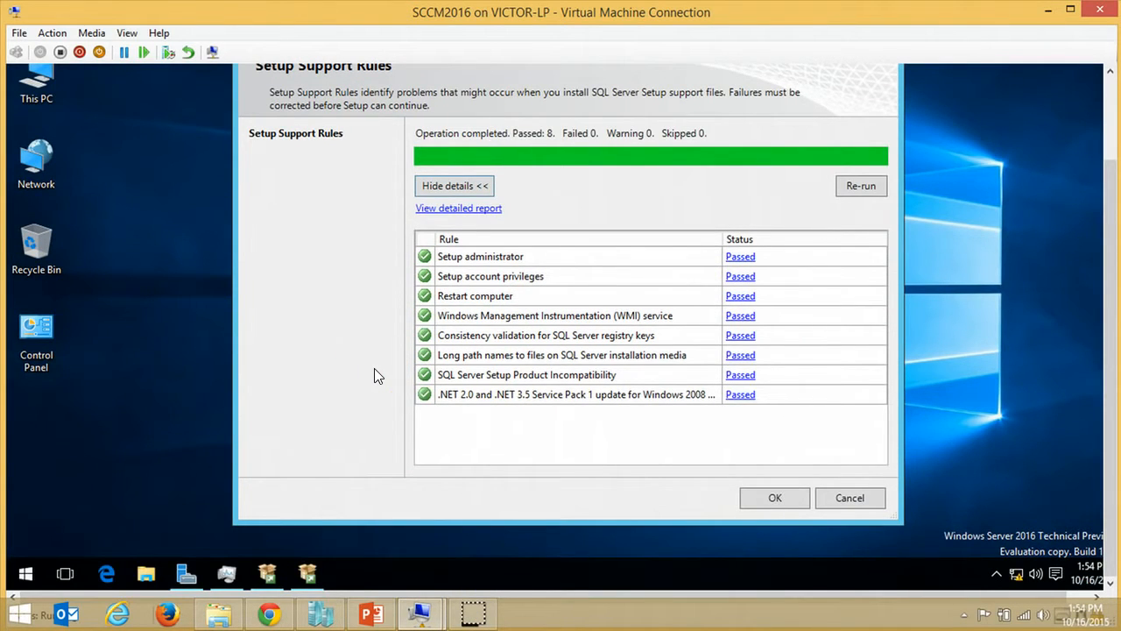
key(Return)
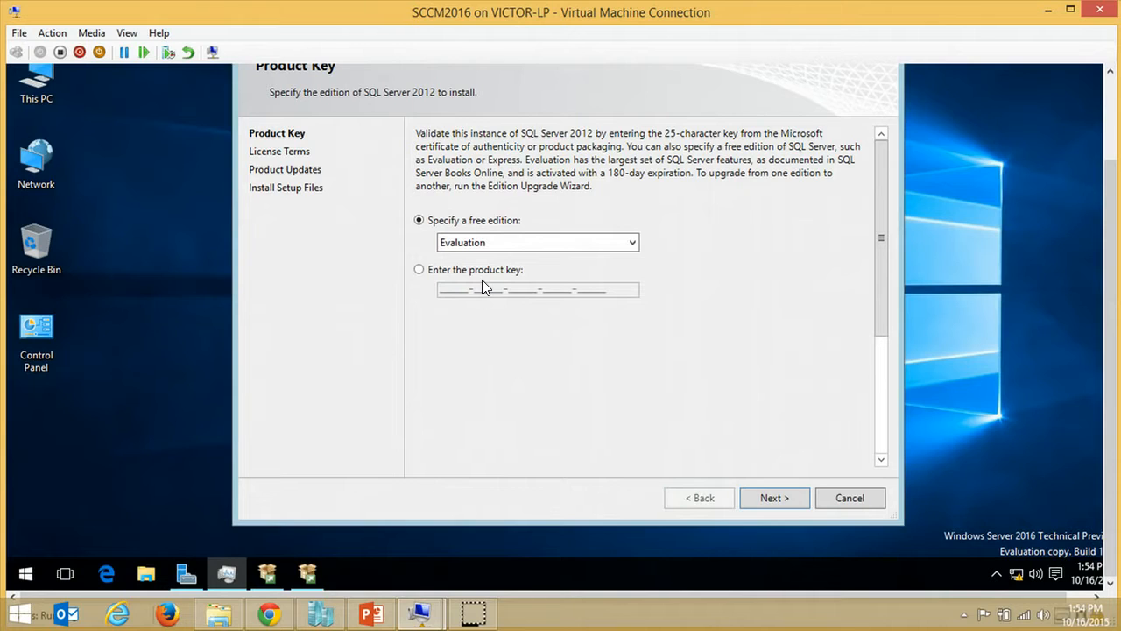
Step: Choose to validate SQL Server with a product key, enter the product key and continue to the license terms
click(477, 280)
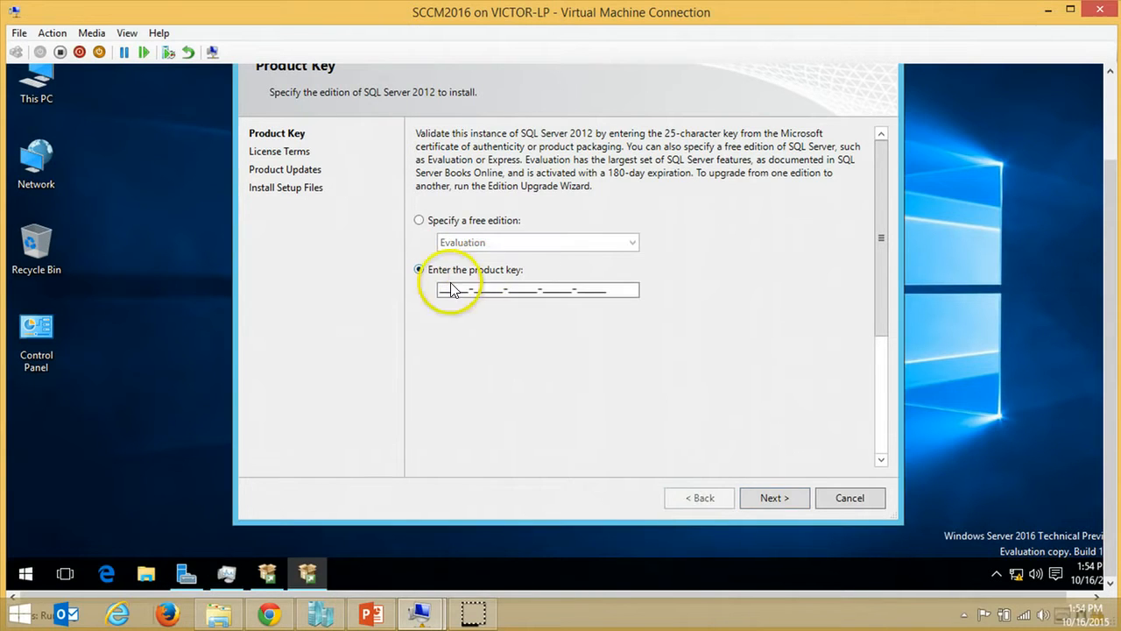
click(463, 292)
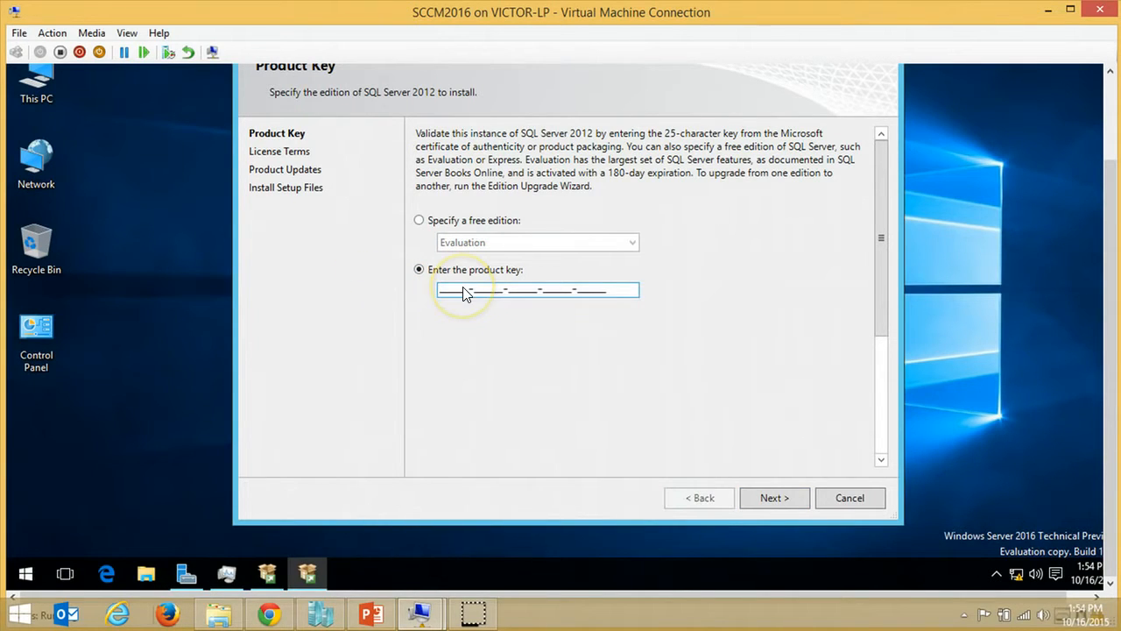
click(762, 492)
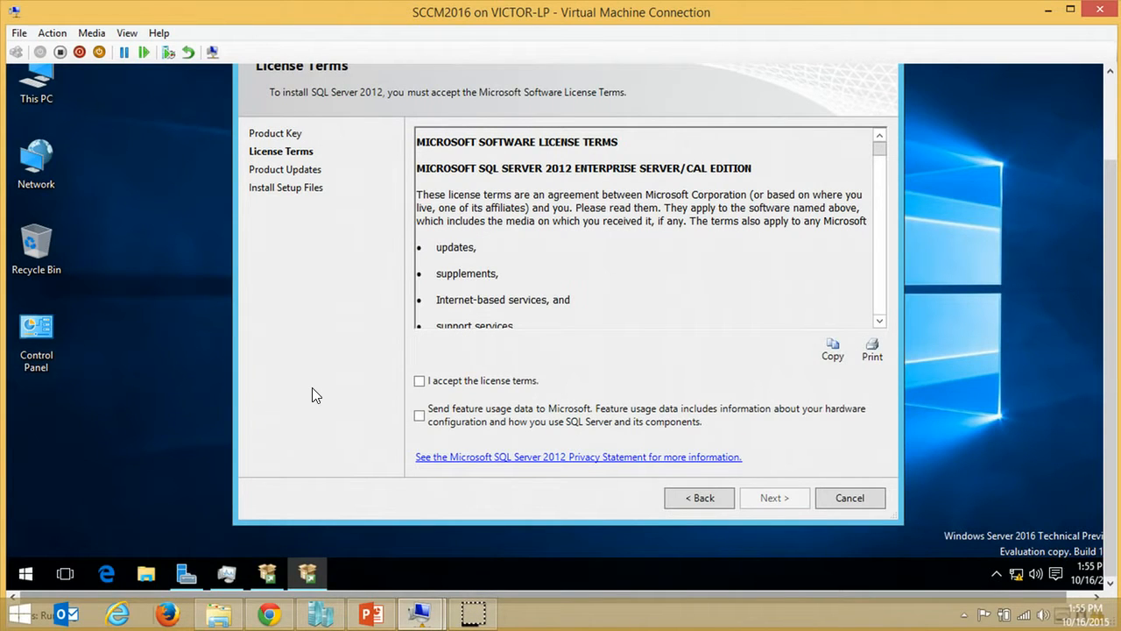
Step: Accept the SQL Server 2012 license terms and continue past the product updates to install the setup files
click(419, 381)
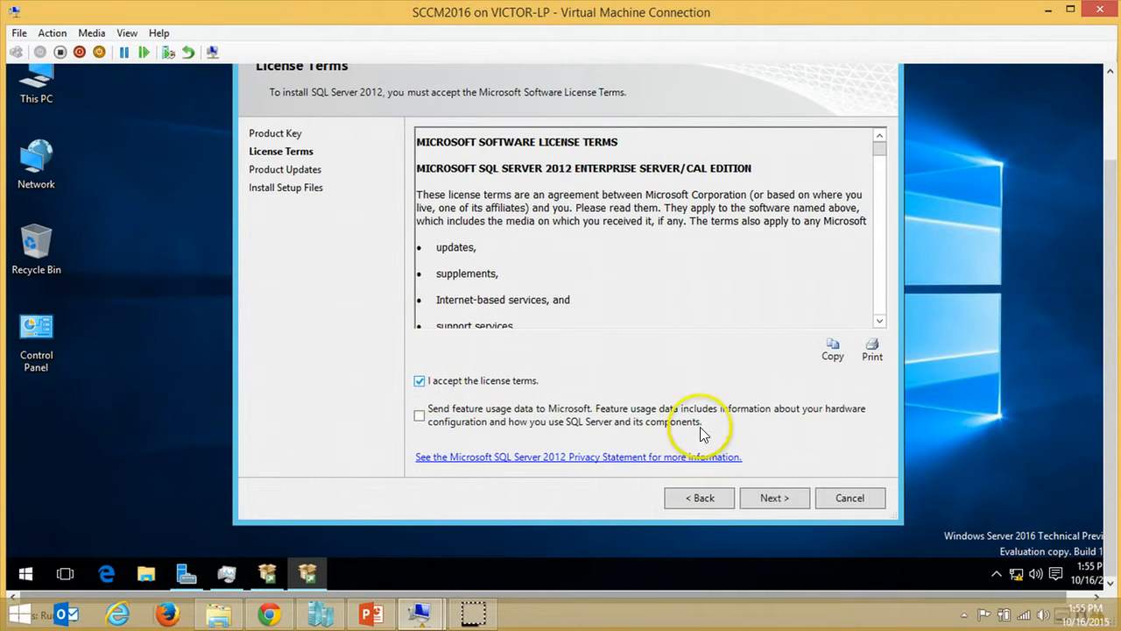
click(771, 500)
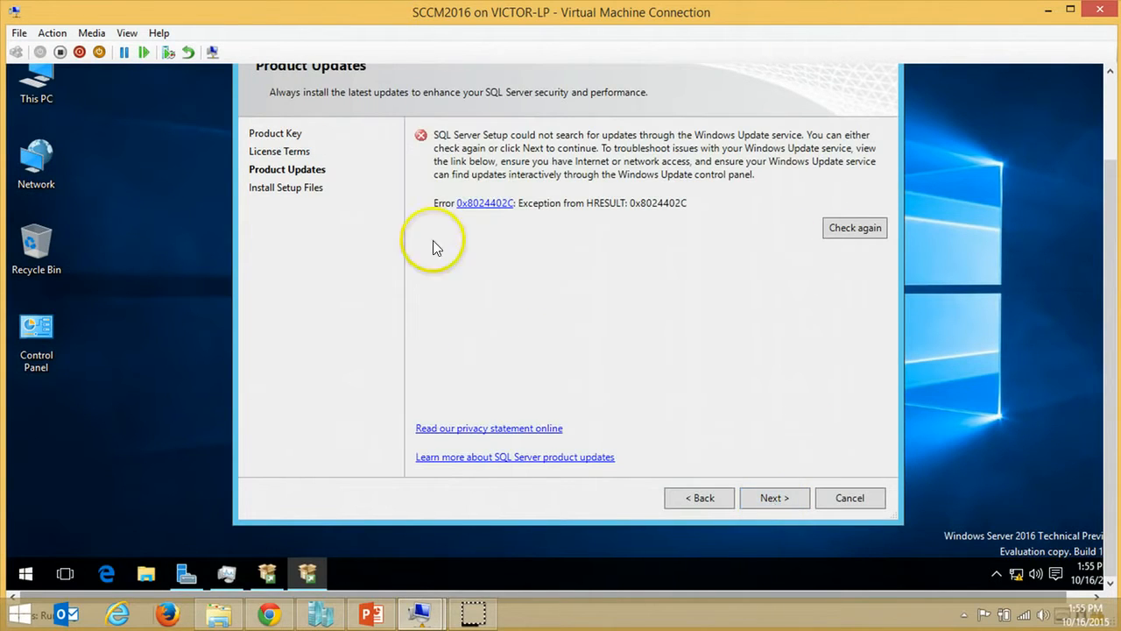
click(782, 499)
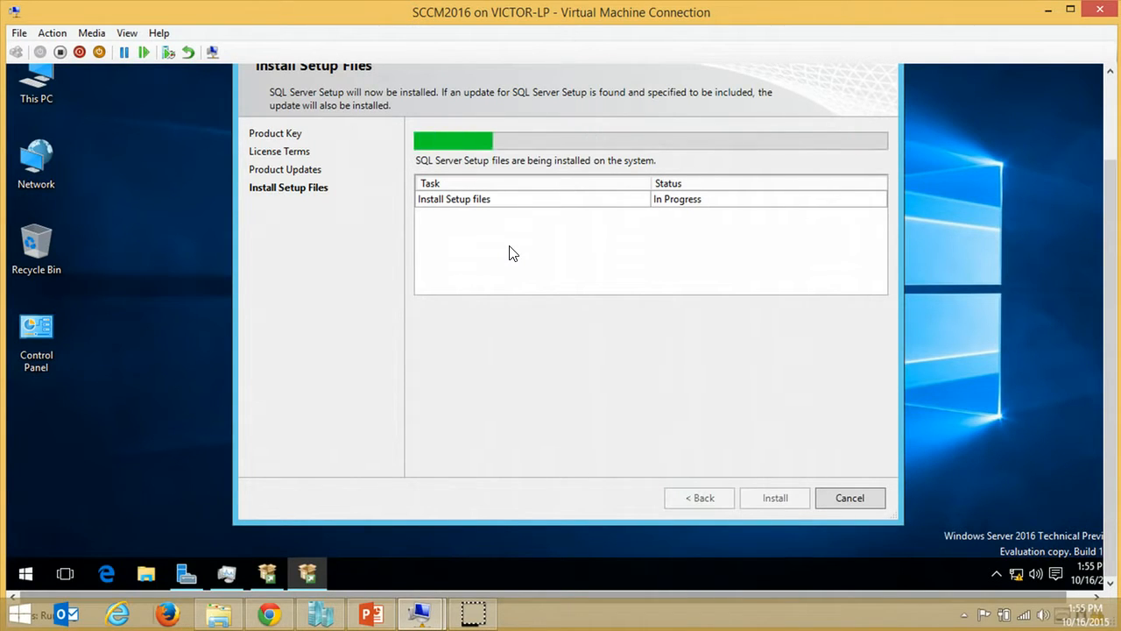
click(495, 351)
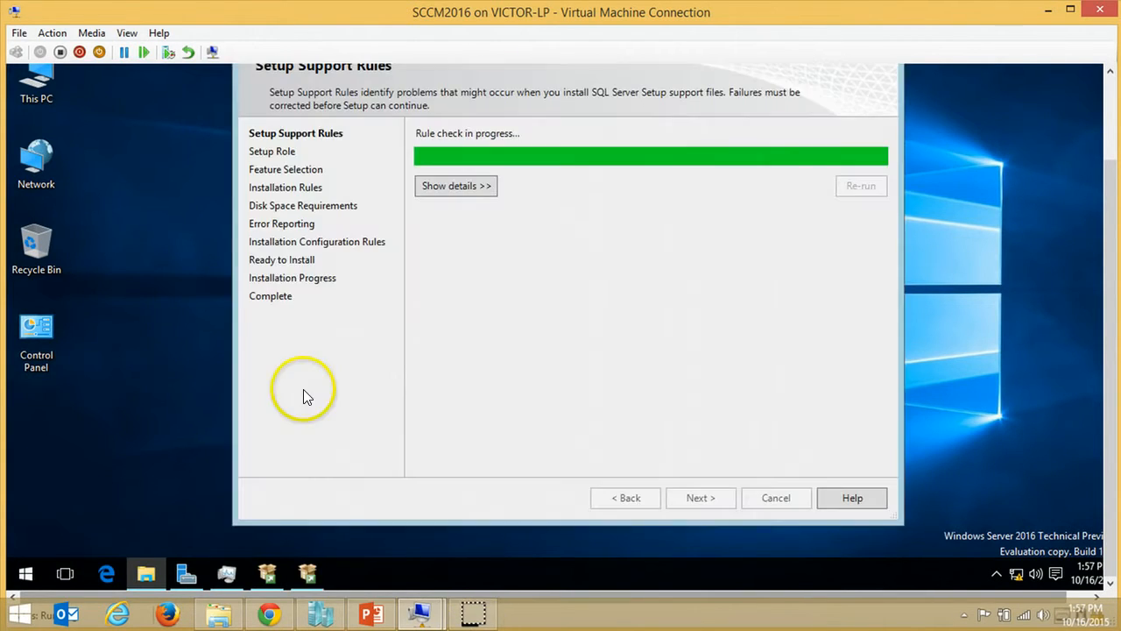
Step: Review the detailed results of the second Setup Support Rules check and continue through the setup role to feature selection
click(455, 186)
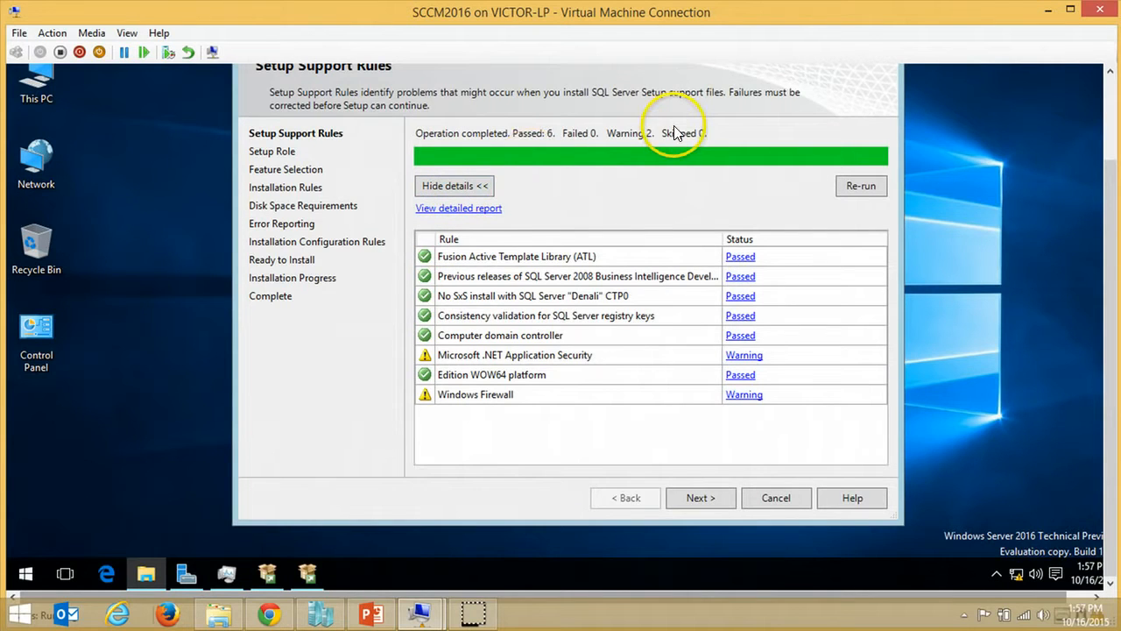
drag(1111, 241, 1112, 226)
click(709, 518)
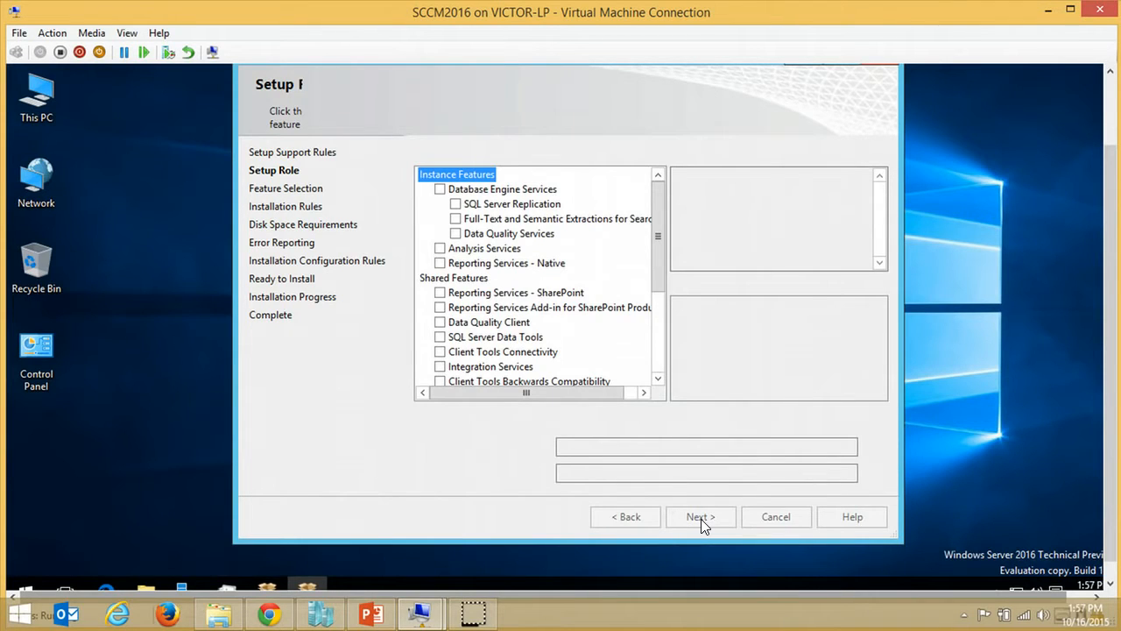
Step: Select Database Engine Services, Full-Text and Semantic Extractions for Search, Reporting Services - Native, and Management Tools - Basic and Complete for installation
click(440, 190)
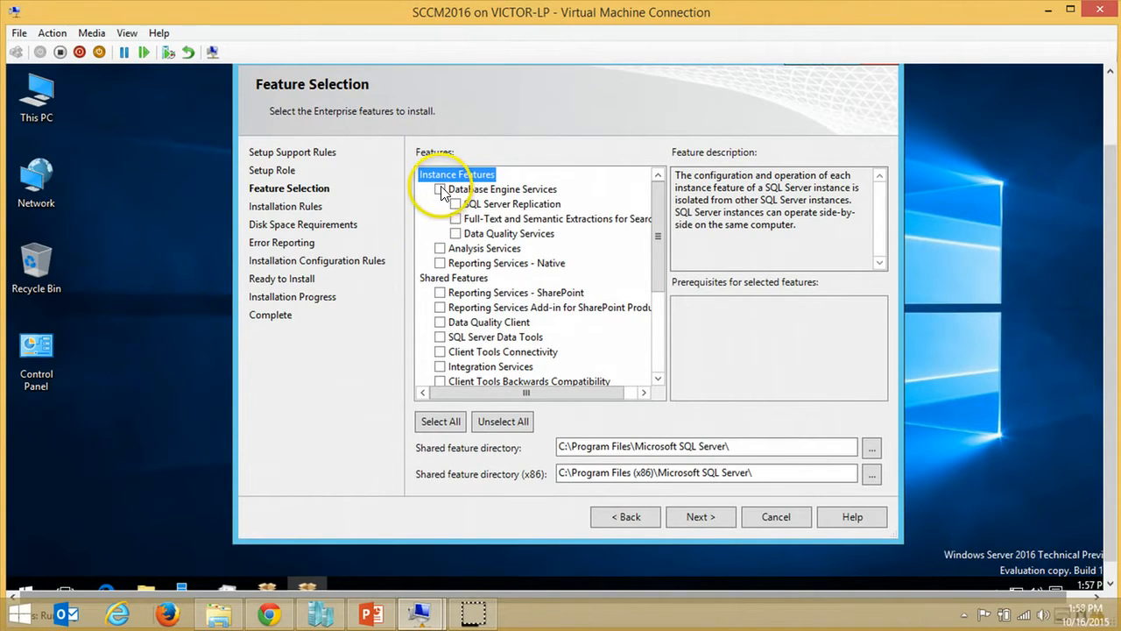
click(456, 220)
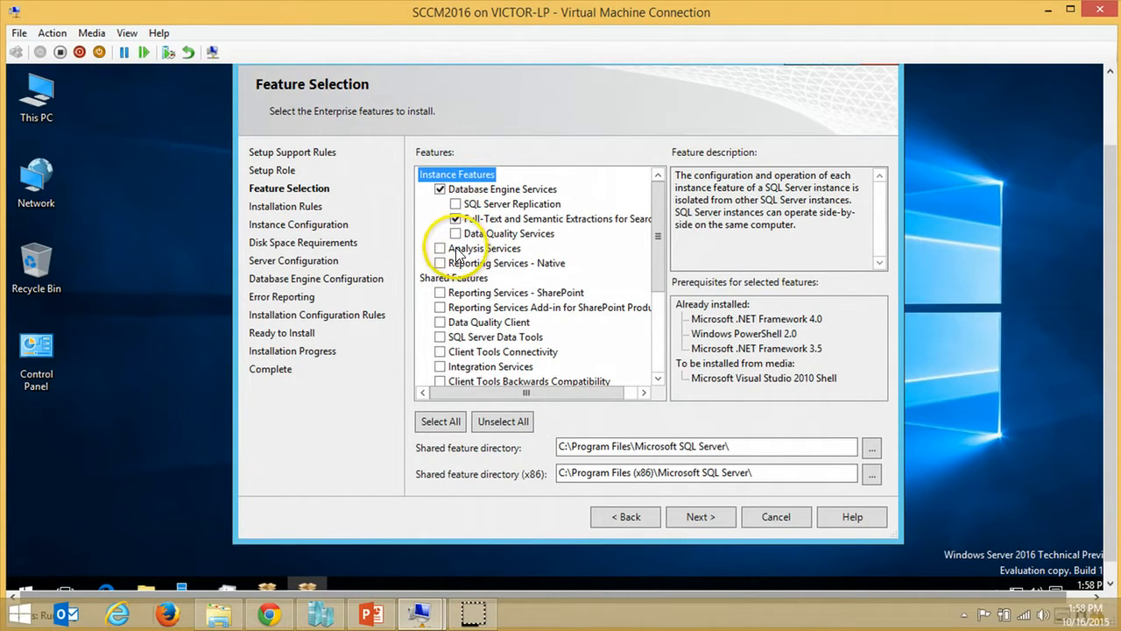
click(539, 262)
drag(659, 254, 663, 337)
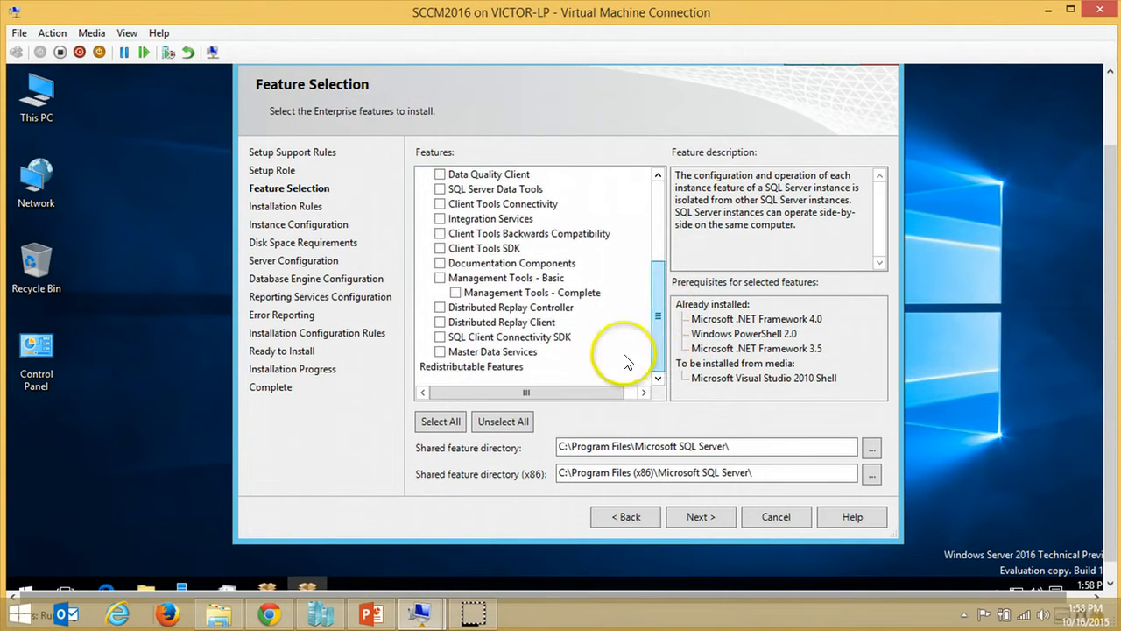
click(441, 278)
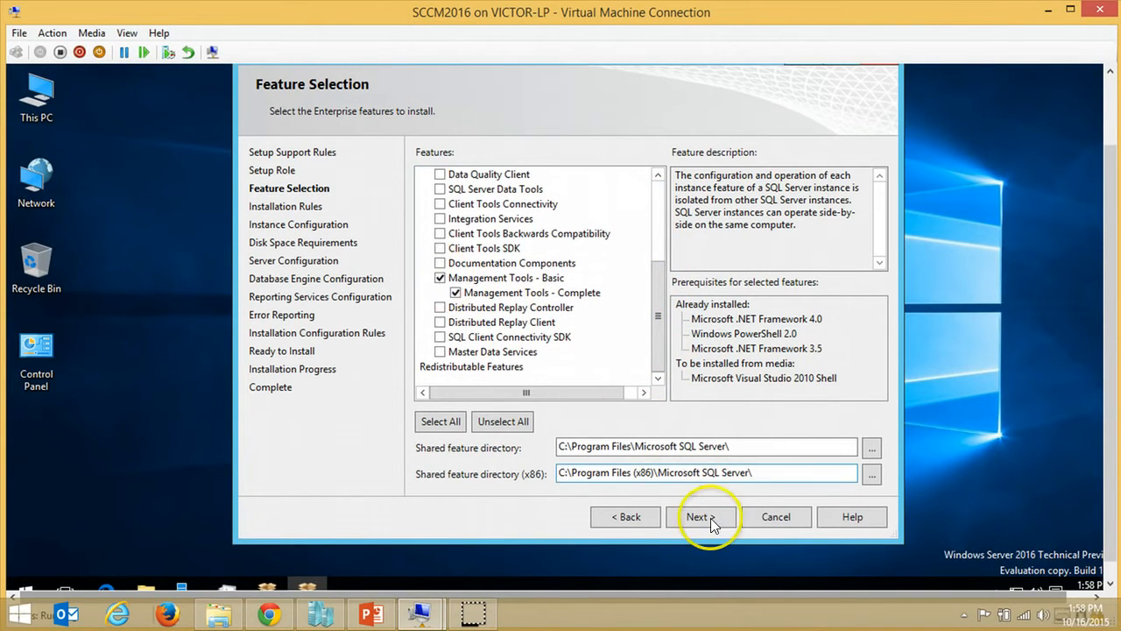
drag(658, 310, 661, 214)
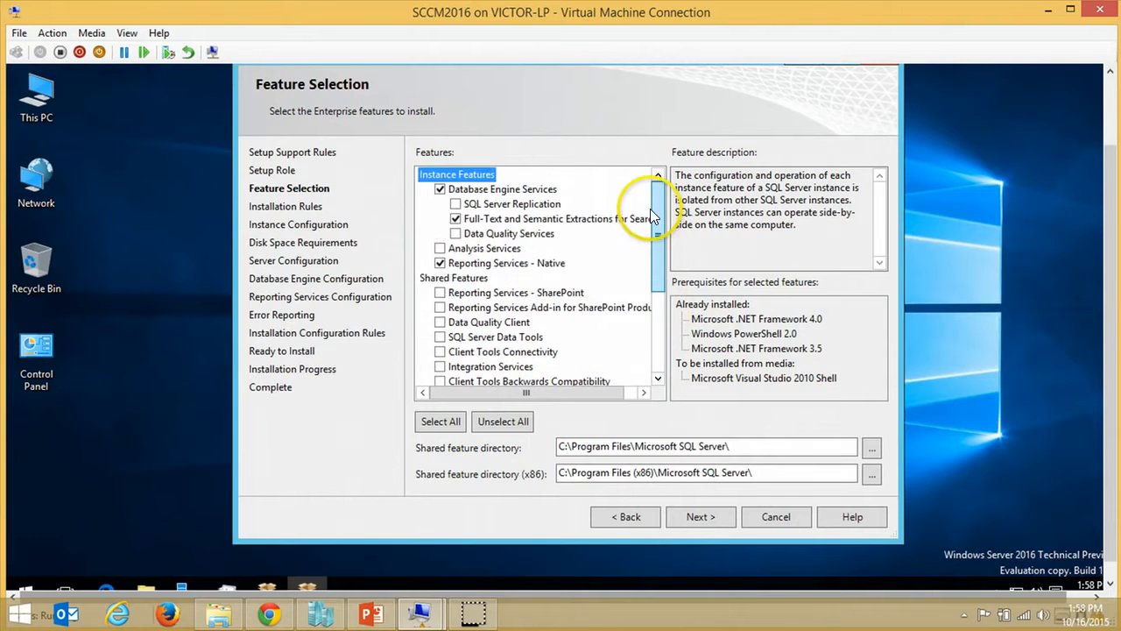
Step: Proceed to the Installation Rules check, show its details and continue to Instance Configuration
click(716, 516)
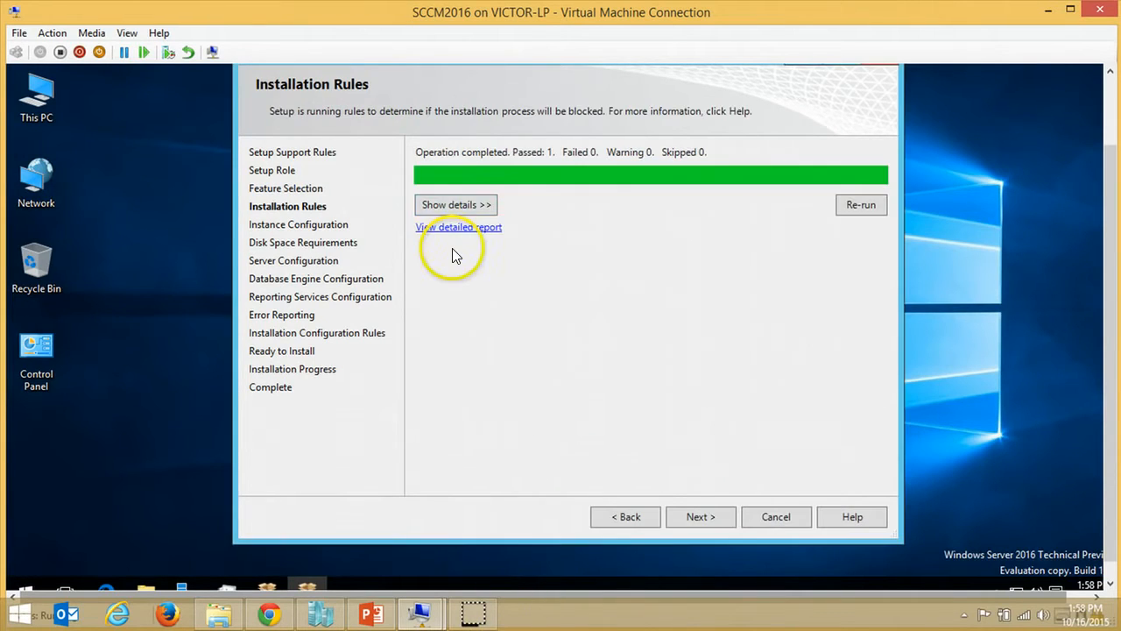
click(455, 207)
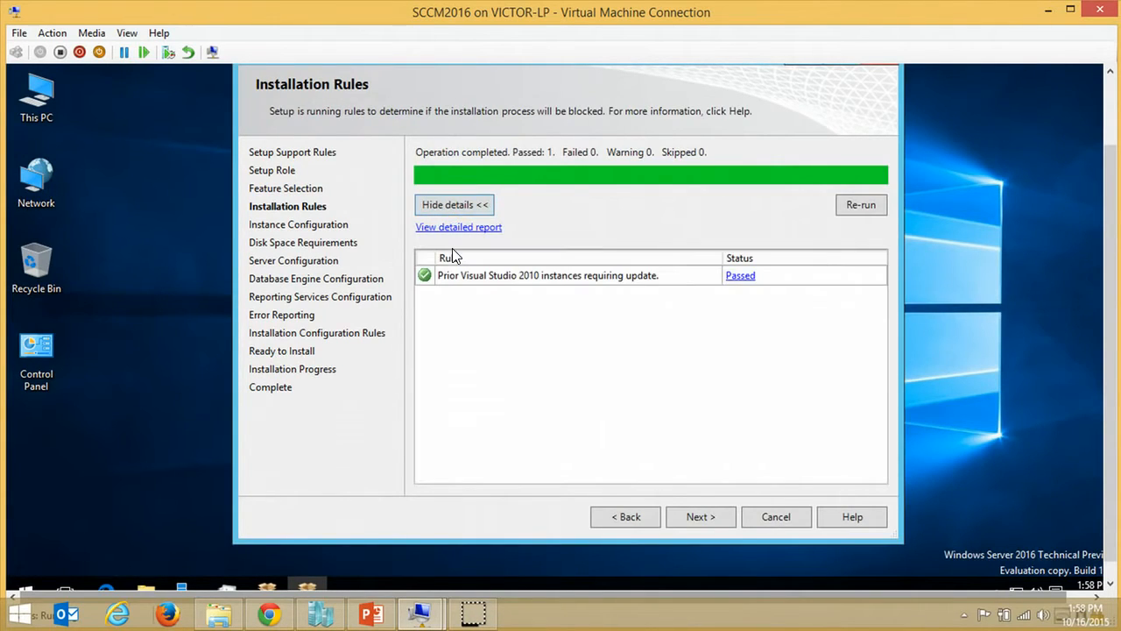
key(Return)
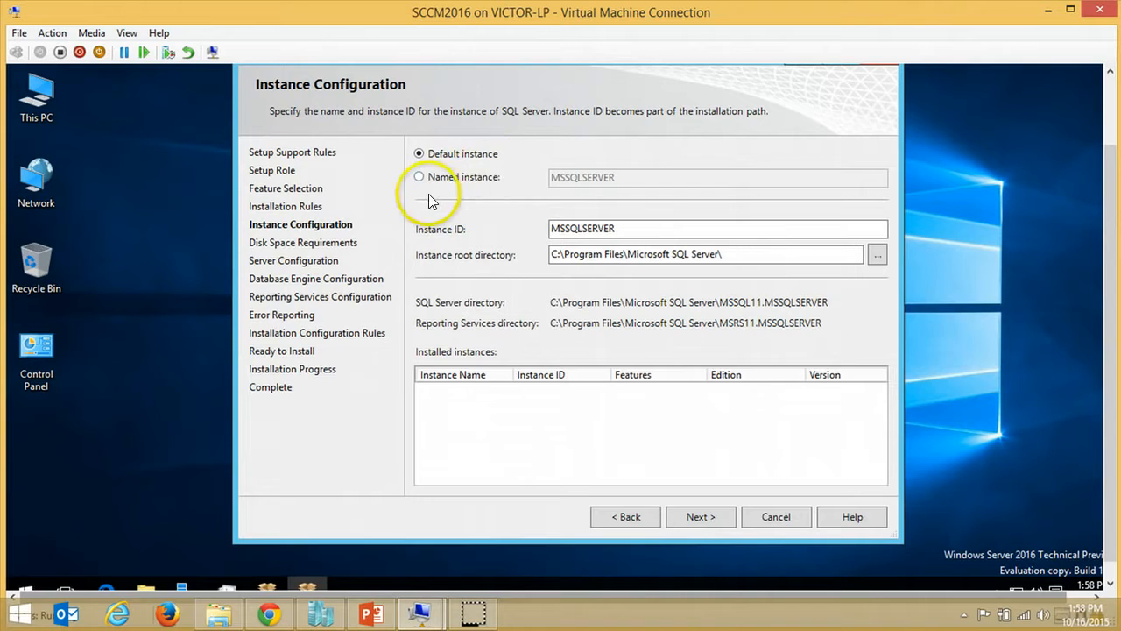
Step: Keep the default instance with the instance ID MSSQLSERVER and continue past the disk space requirements to Server Configuration
drag(631, 228, 458, 257)
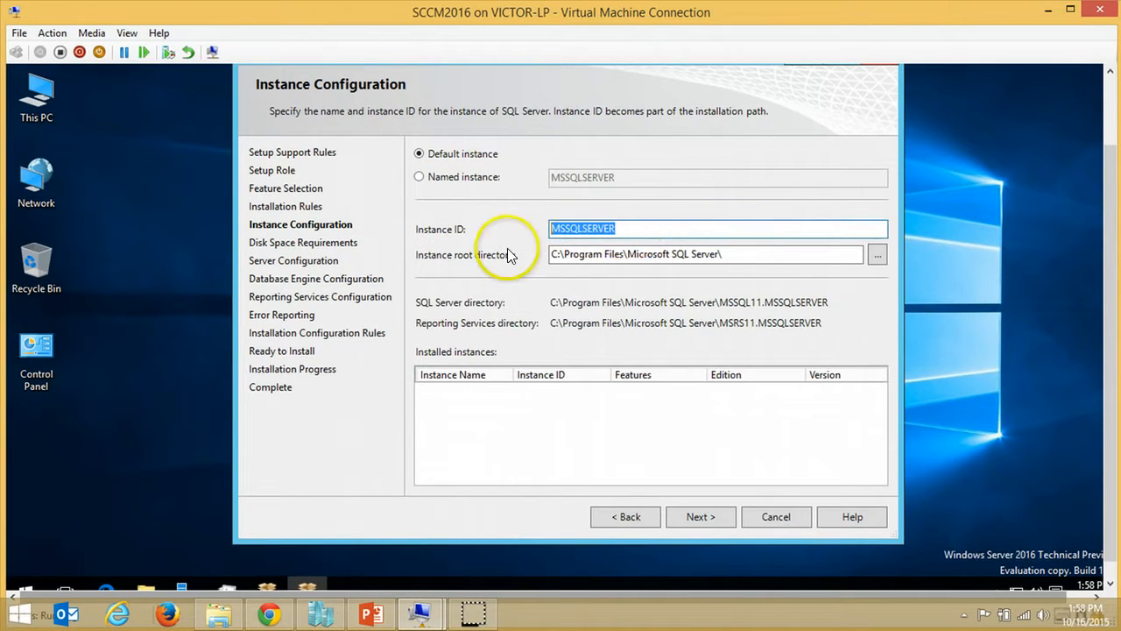
click(712, 518)
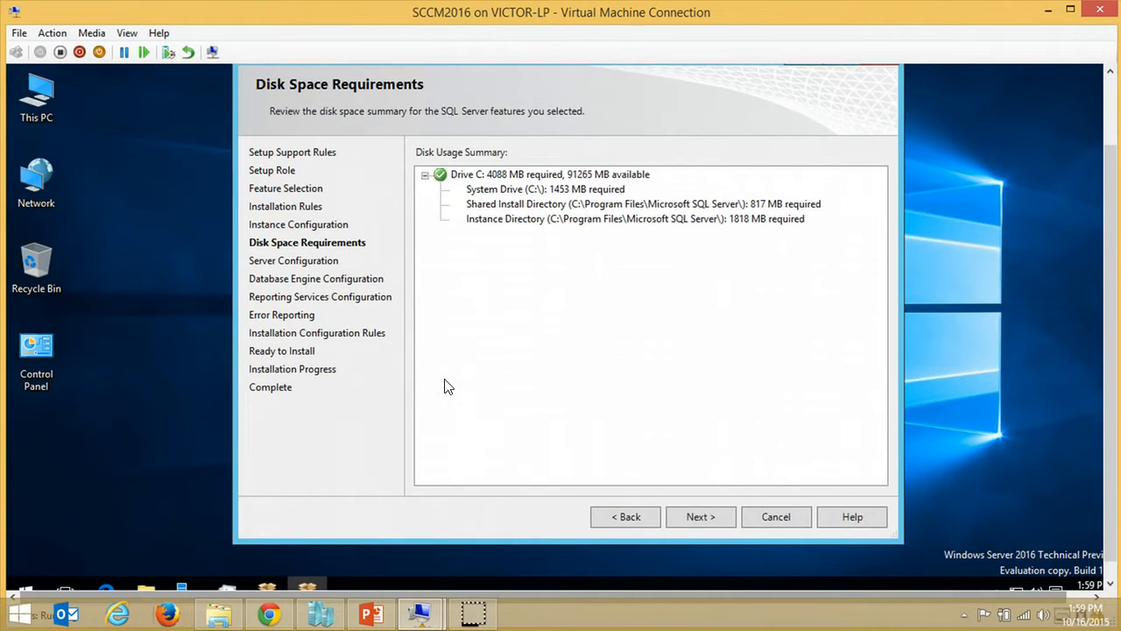
click(709, 516)
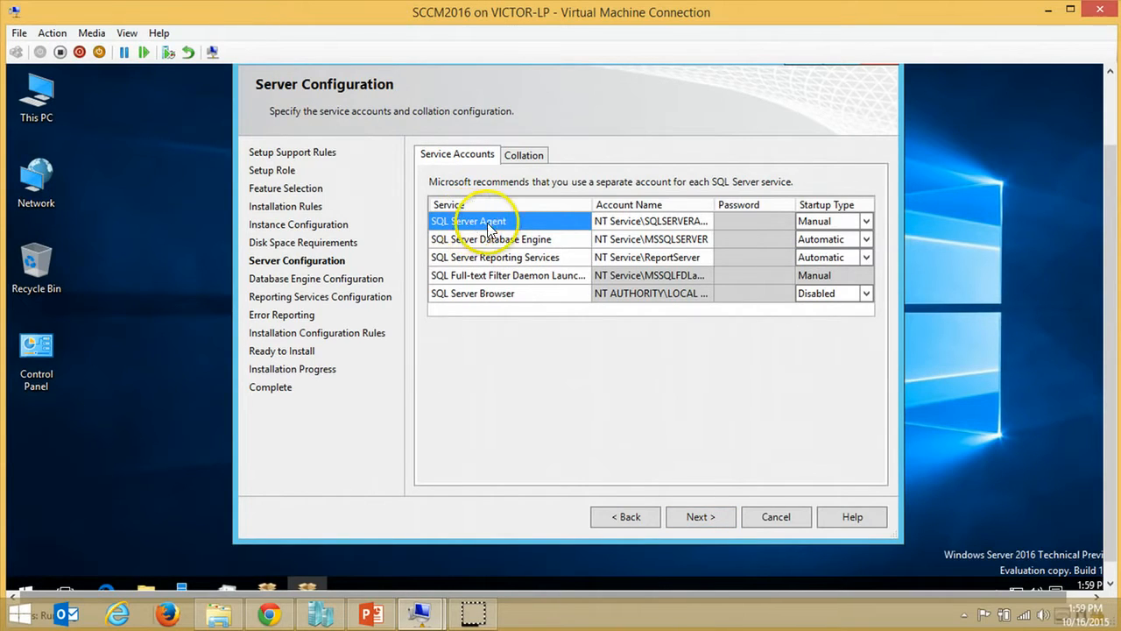
Step: Set the SQL Server Agent service's startup type to Automatic and continue to Database Engine Configuration
click(864, 221)
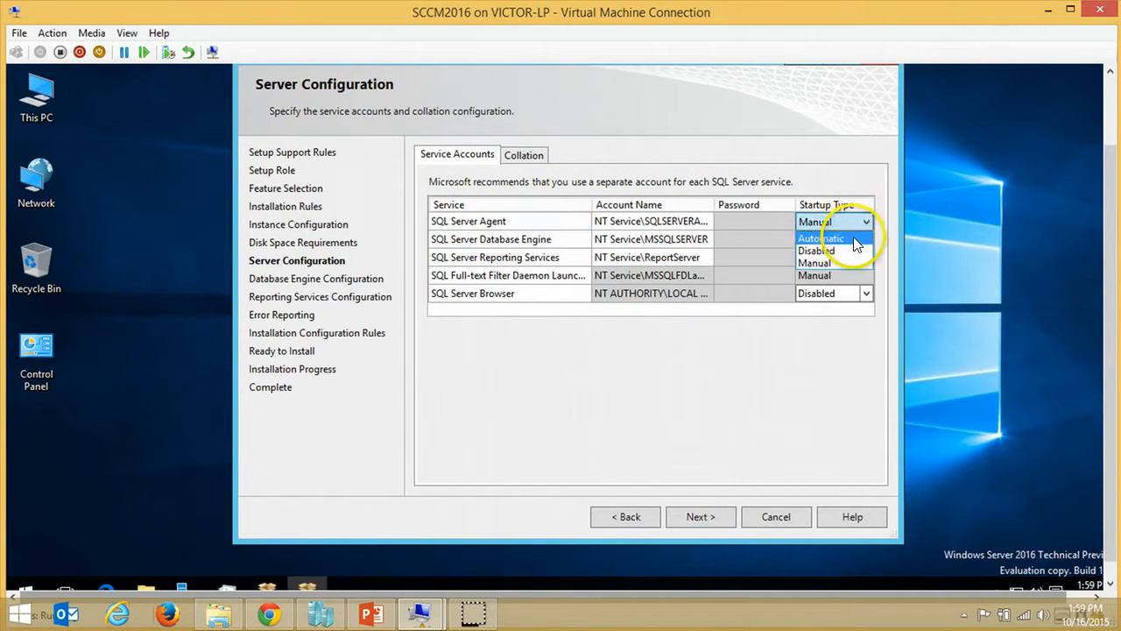
click(854, 239)
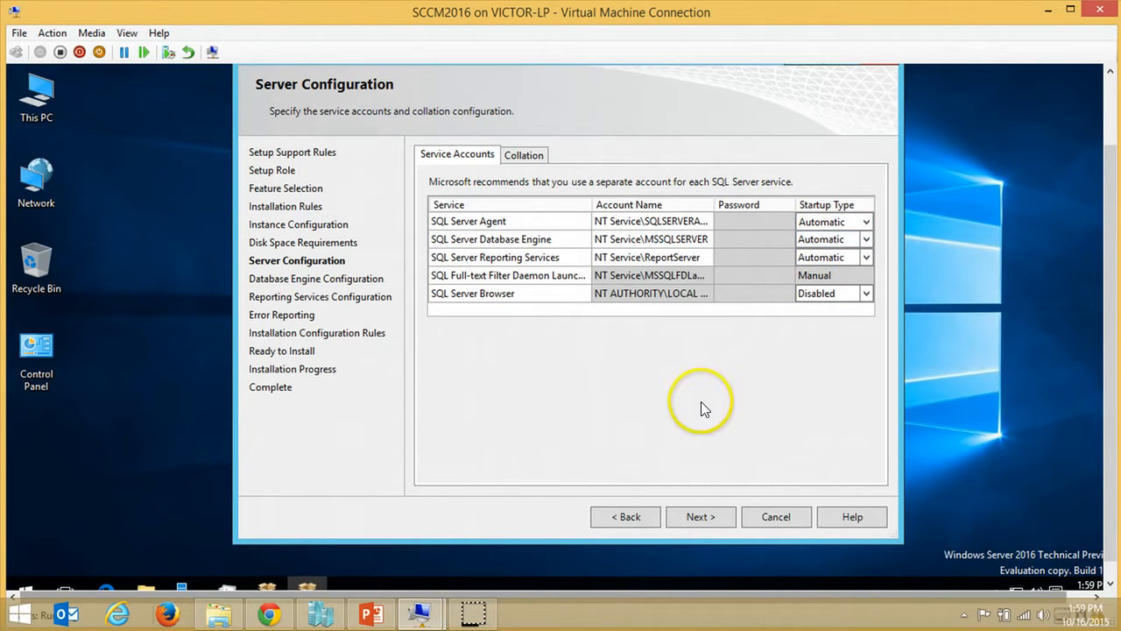
click(693, 515)
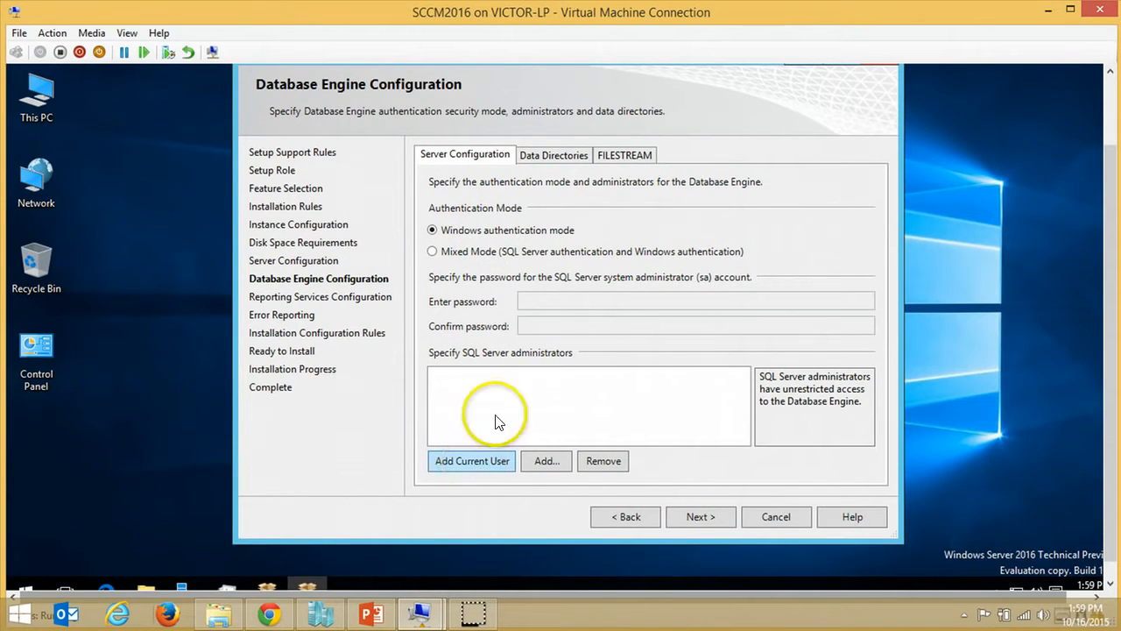
Step: Add the current user as a SQL Server administrator and continue with Reporting Services Native Mode set to Install and configure
click(482, 459)
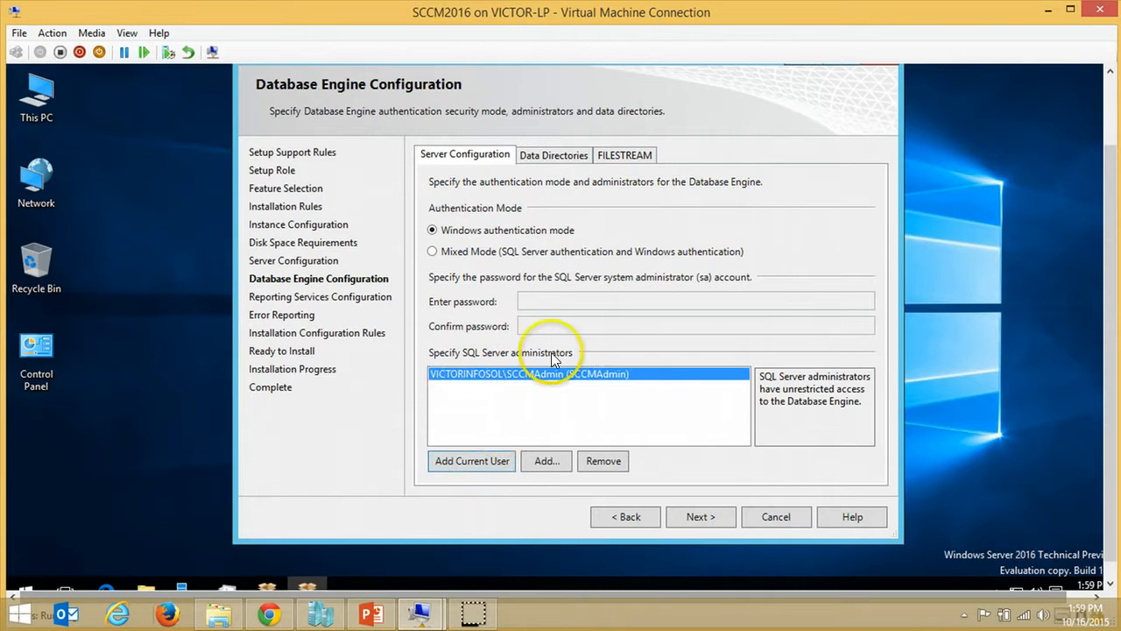
click(703, 516)
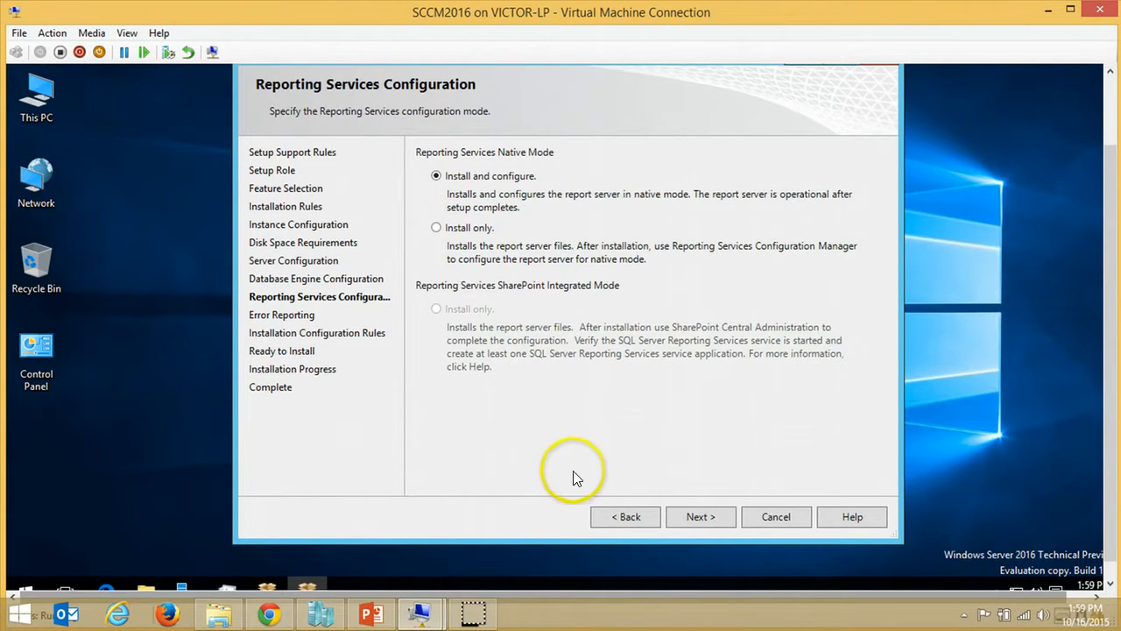
click(713, 515)
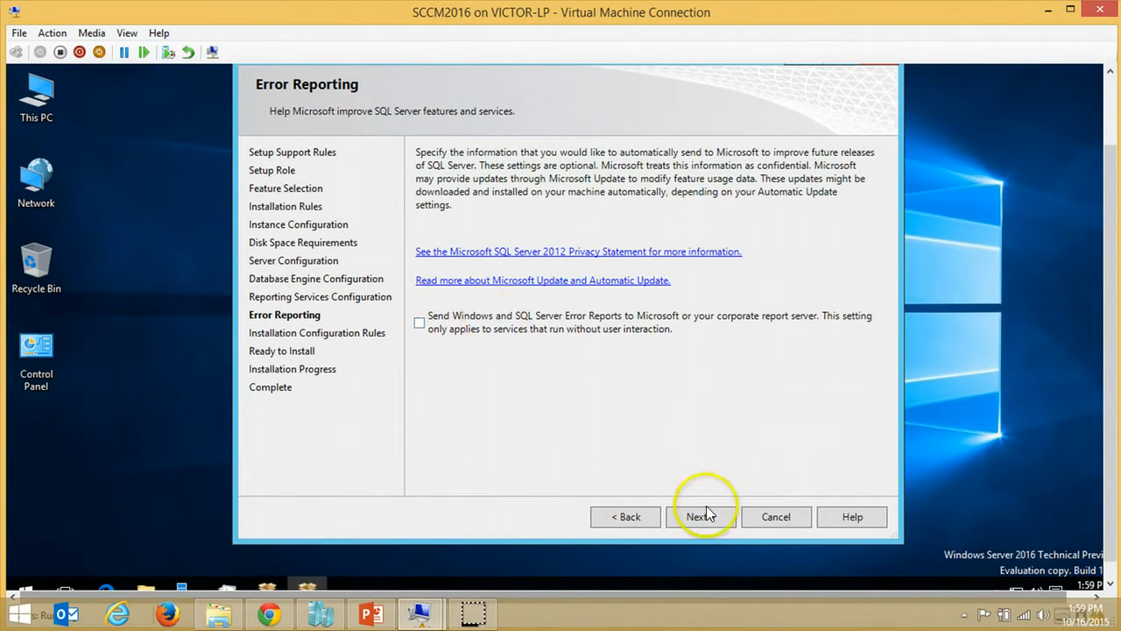
Step: Continue without sending error reports, show the Installation Configuration Rules details and start the SQL Server 2012 installation
click(712, 518)
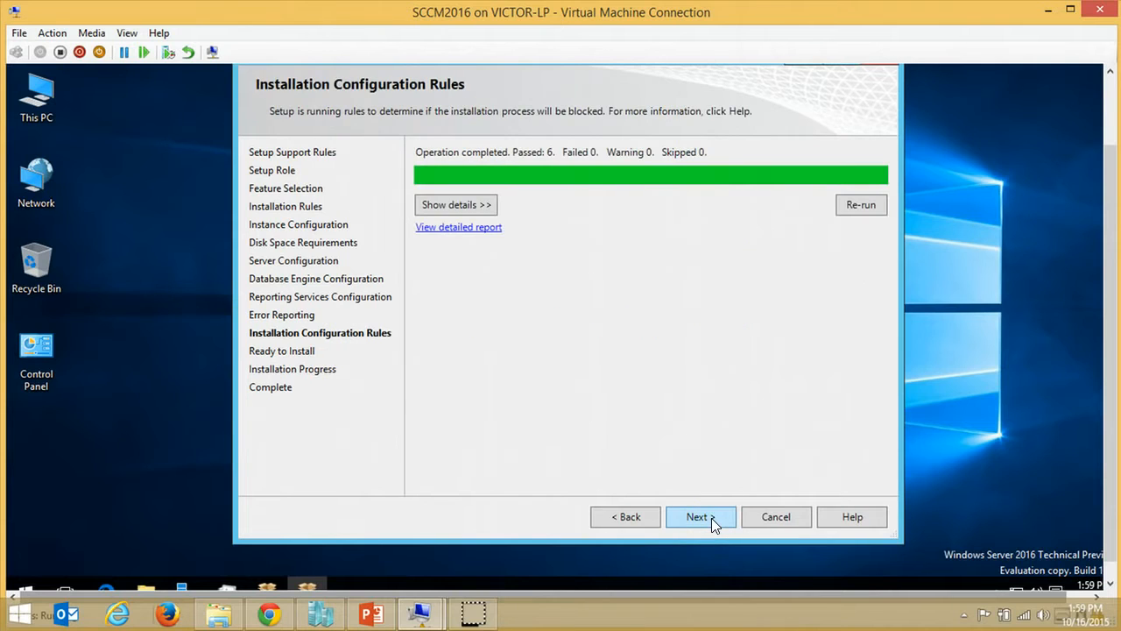
click(459, 207)
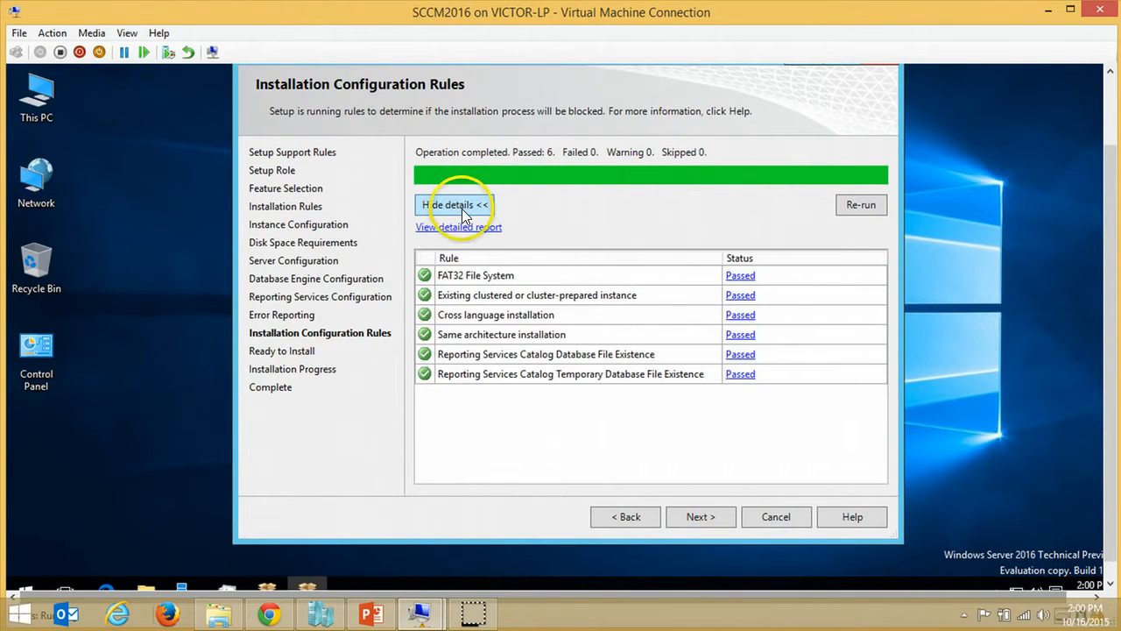
click(700, 518)
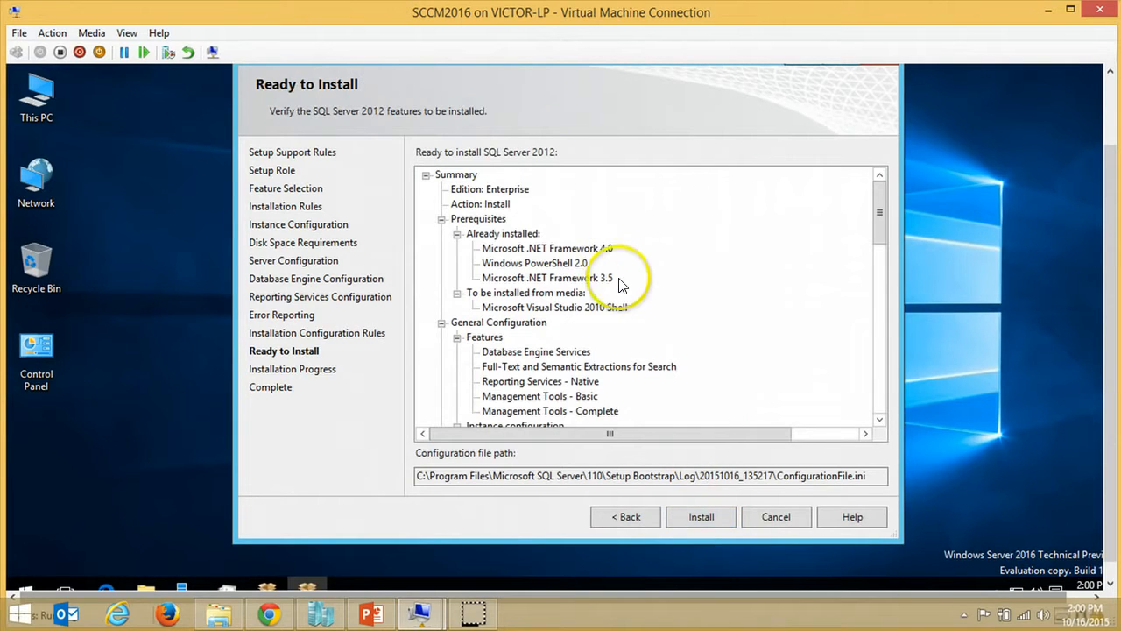
click(715, 520)
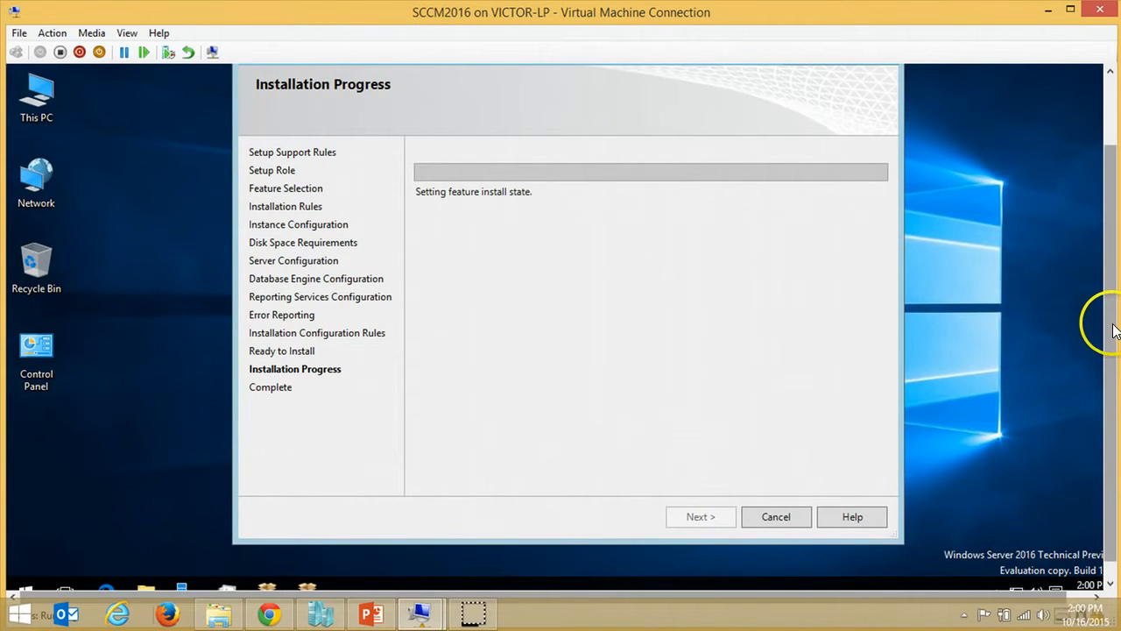
drag(1115, 325, 1117, 352)
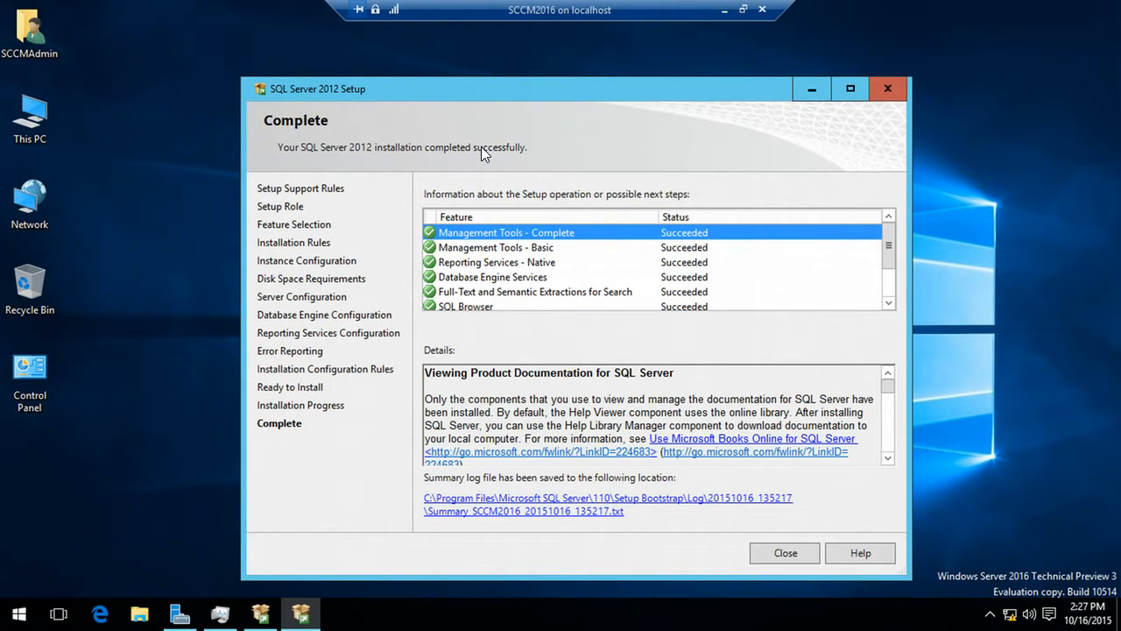
Step: Review the status of all features in the completed setup, then close the setup wizard and the SQL Server Installation Center
click(887, 289)
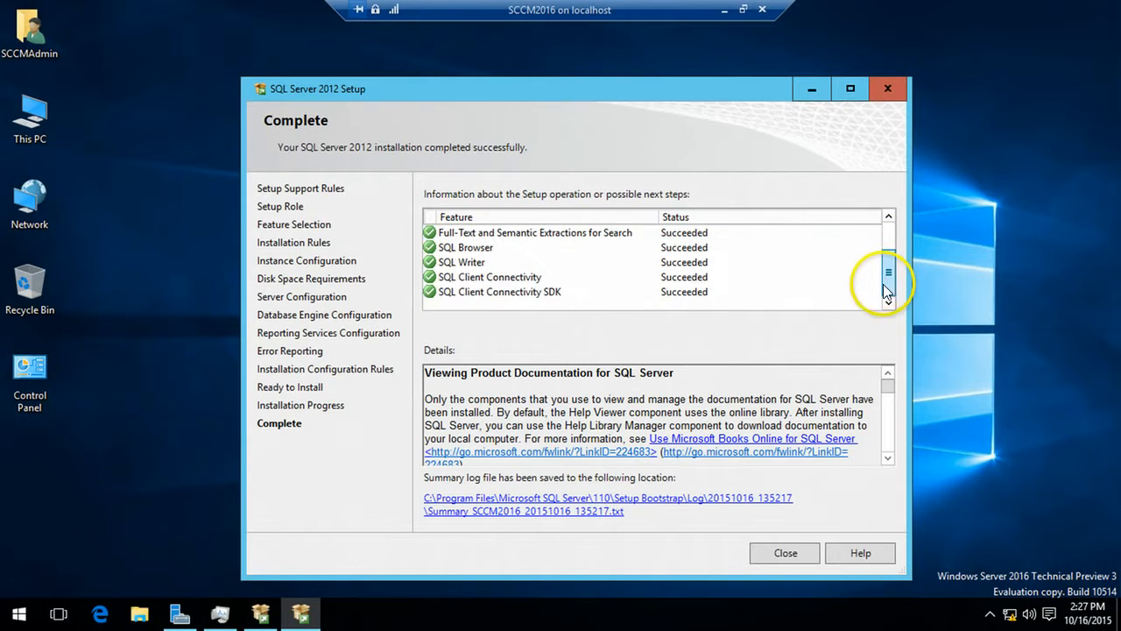
mouse_move(885, 289)
mouse_down()
mouse_move(901, 215)
mouse_move(898, 294)
mouse_up()
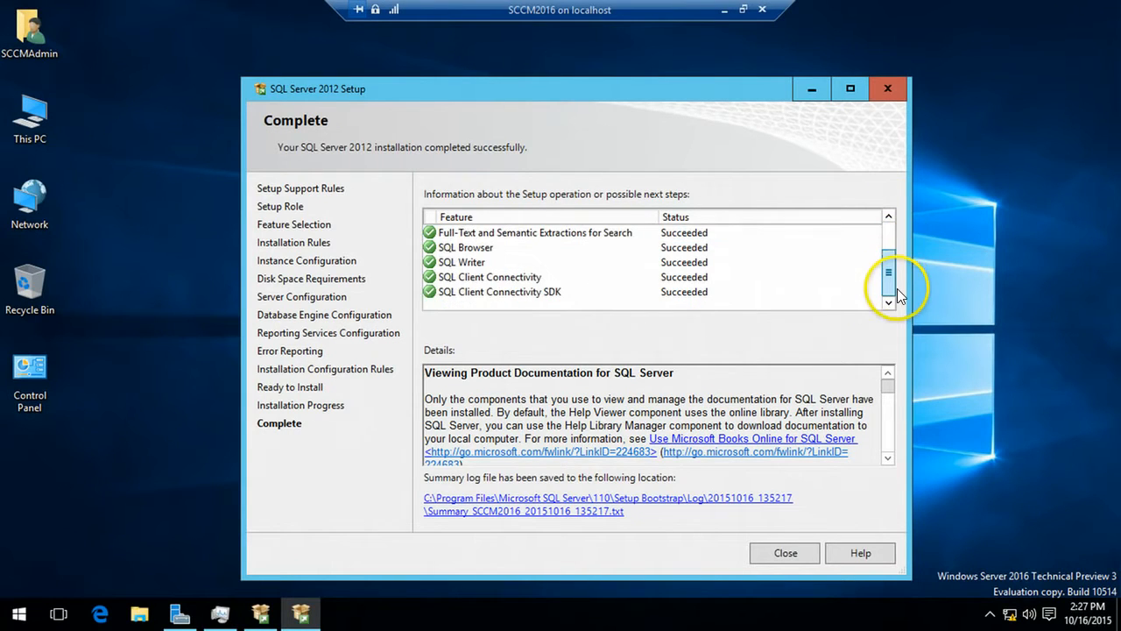
click(785, 553)
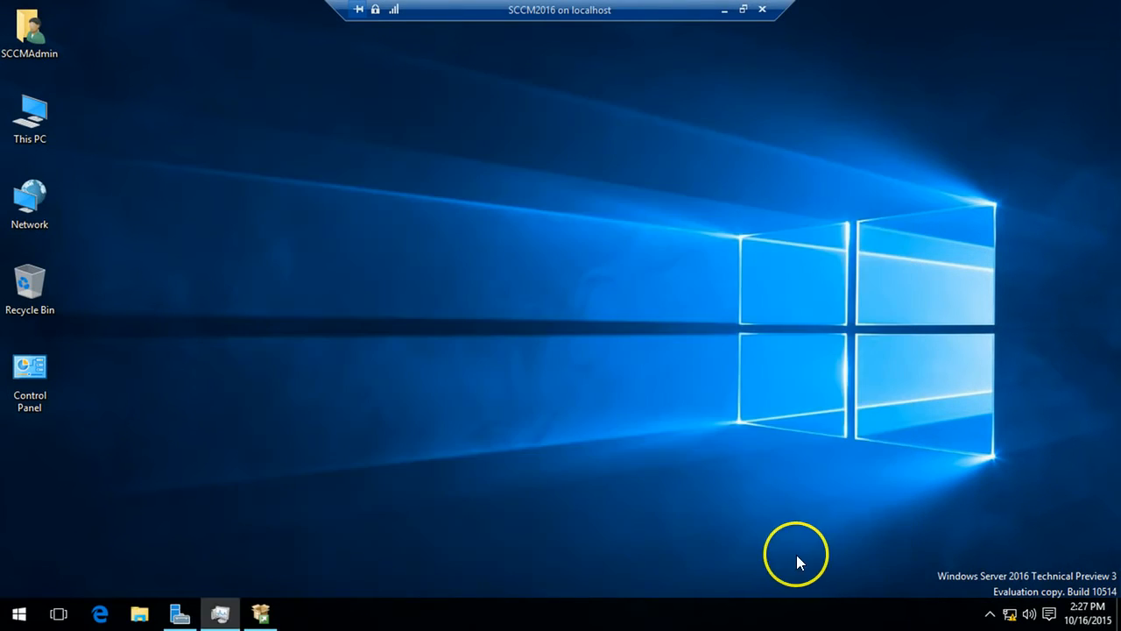
click(260, 613)
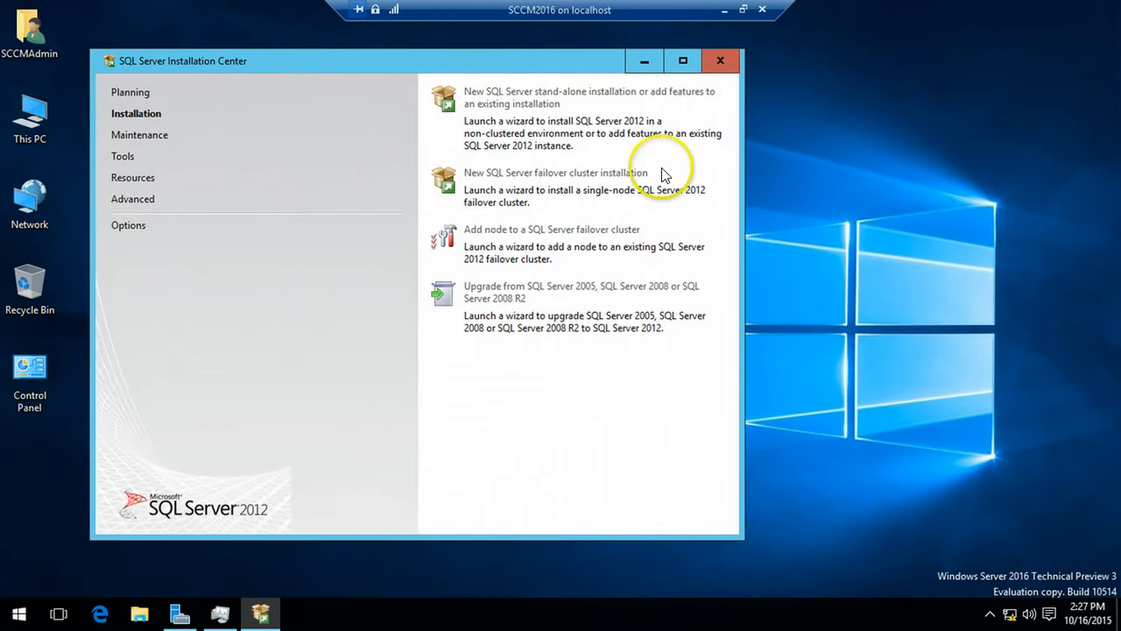
click(719, 61)
Step: Open SQL Server Management Studio and connect to the SCCM2016 Database Engine with Windows Authentication
click(8, 609)
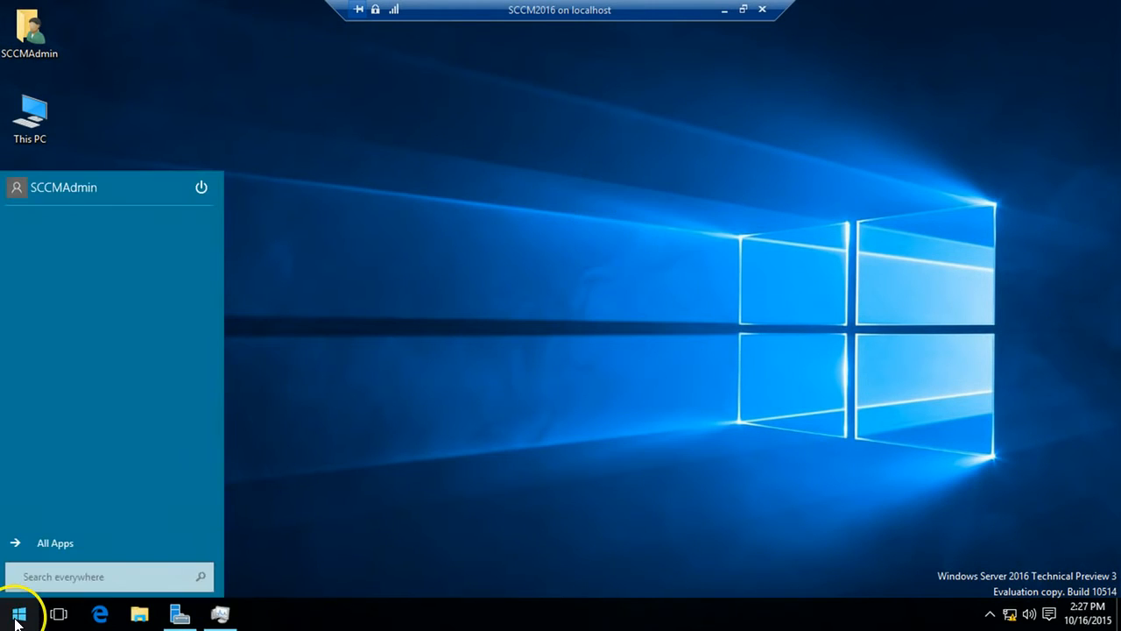
click(35, 545)
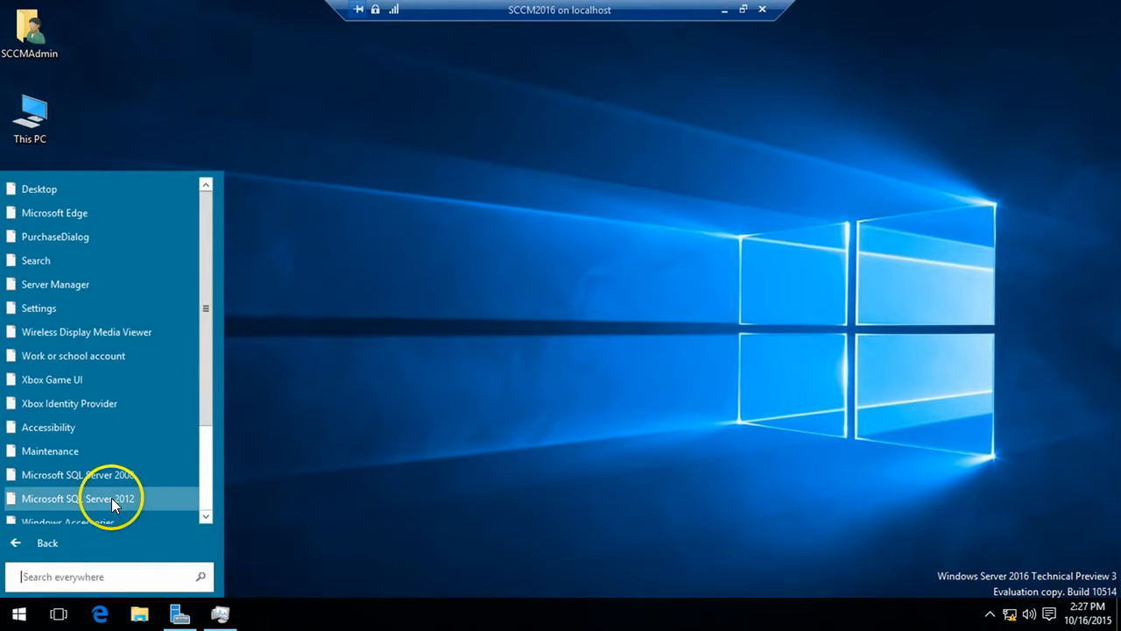
click(111, 496)
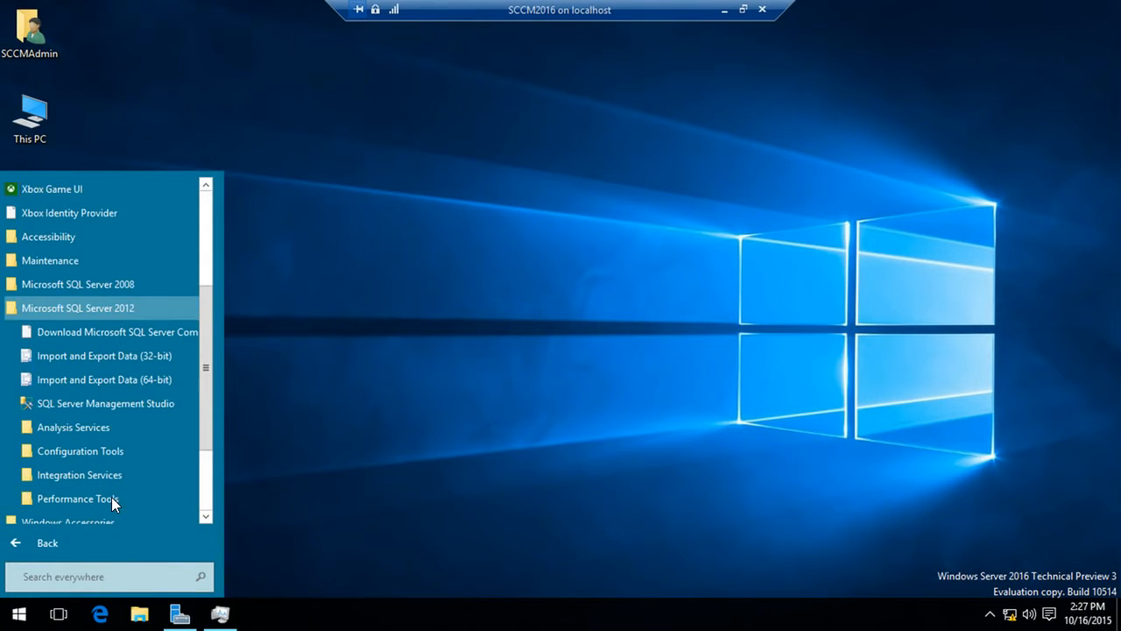
click(78, 404)
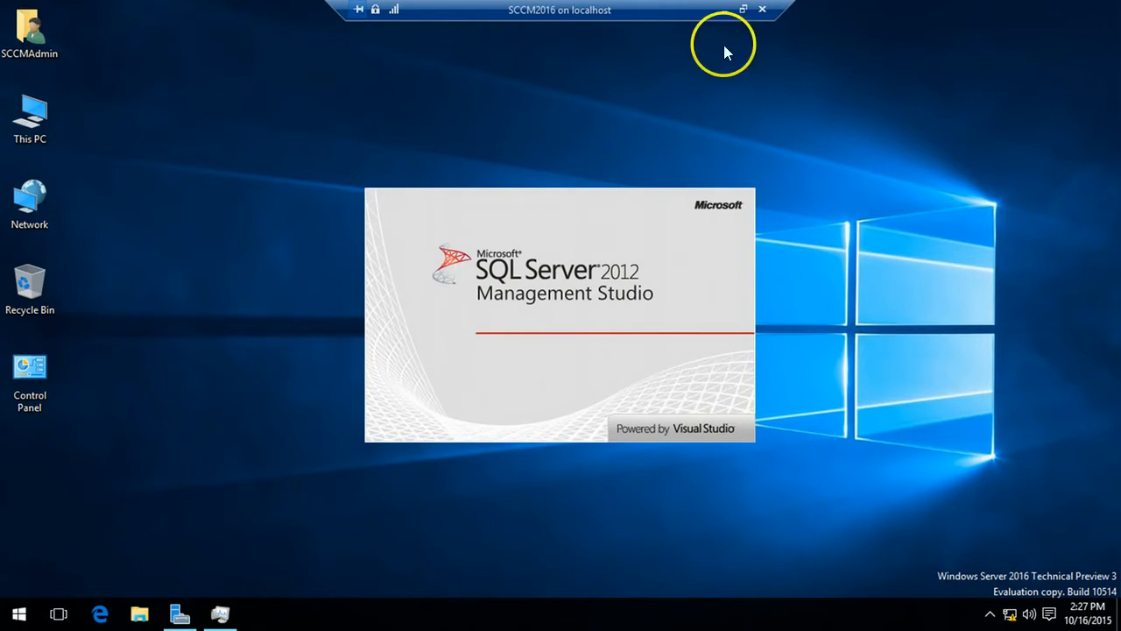
click(744, 9)
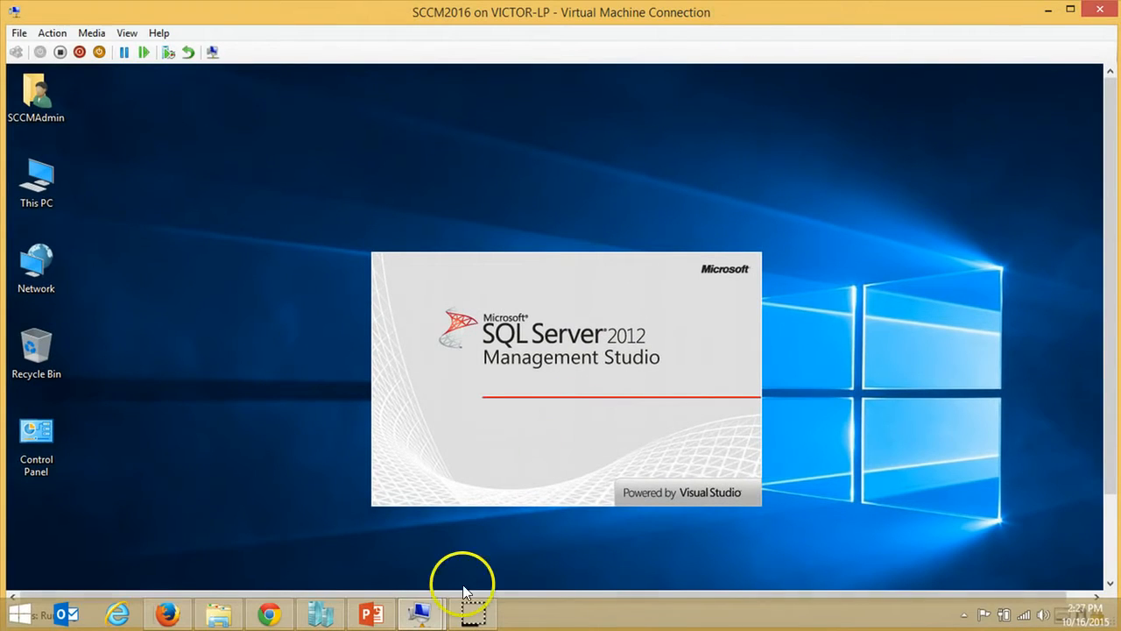
click(473, 613)
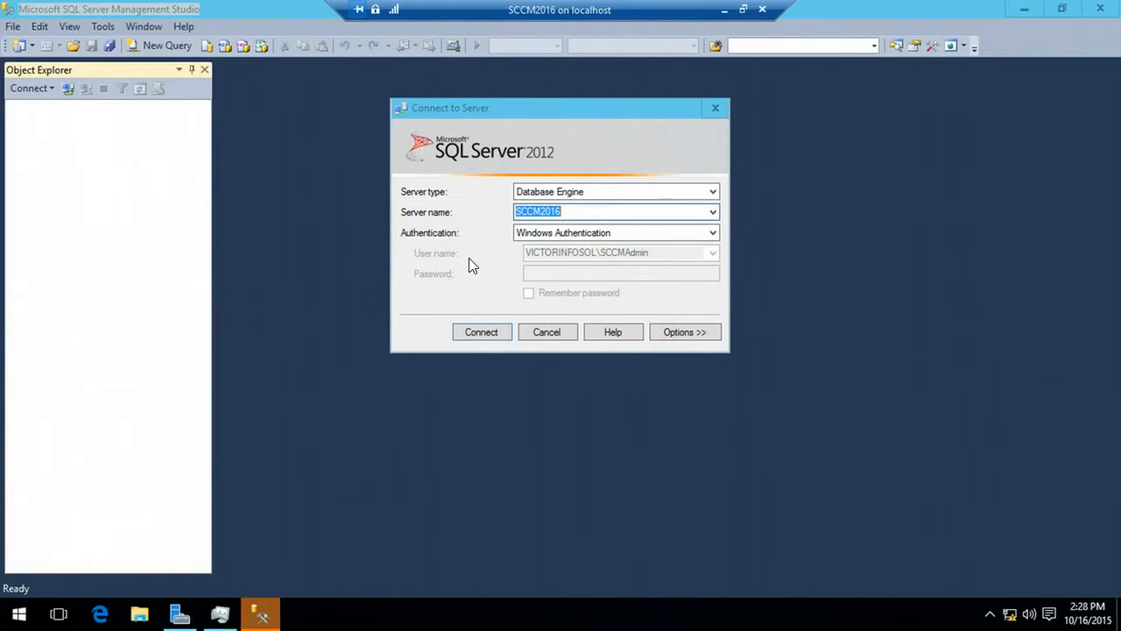
click(472, 333)
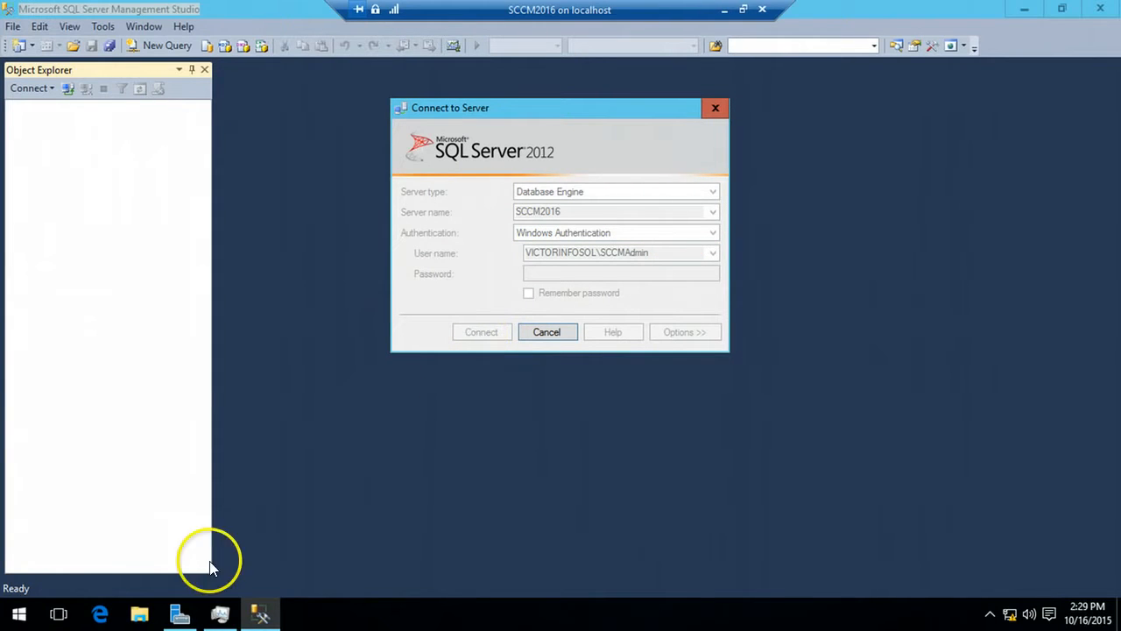
Step: Switch to Server Manager, launch the Services console from it and minimize Server Manager
click(181, 612)
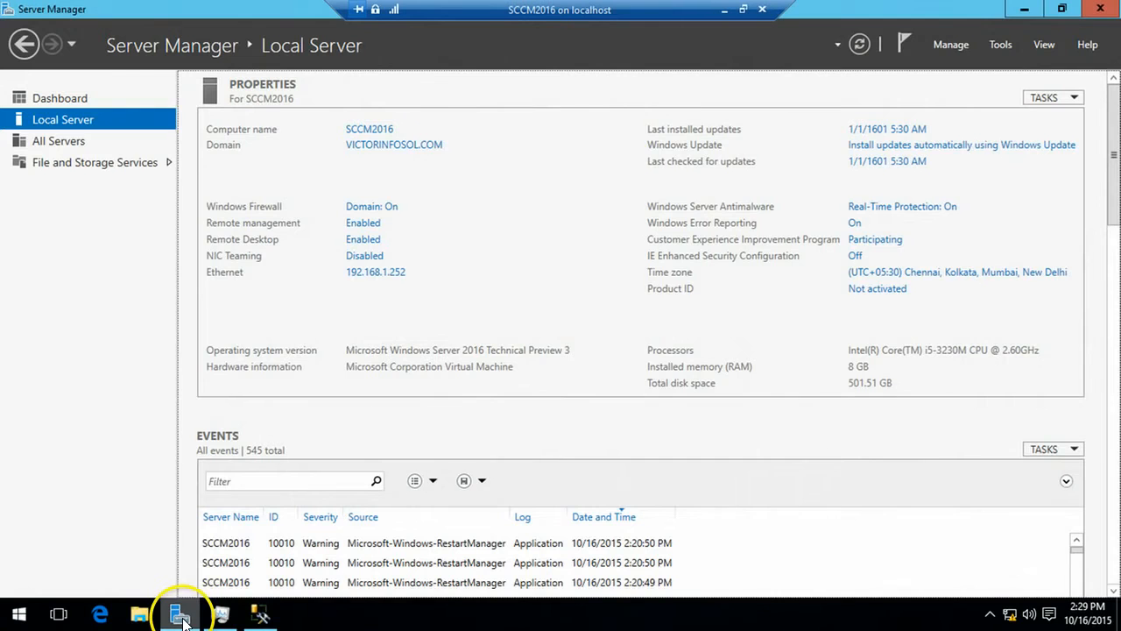
click(1004, 48)
click(937, 288)
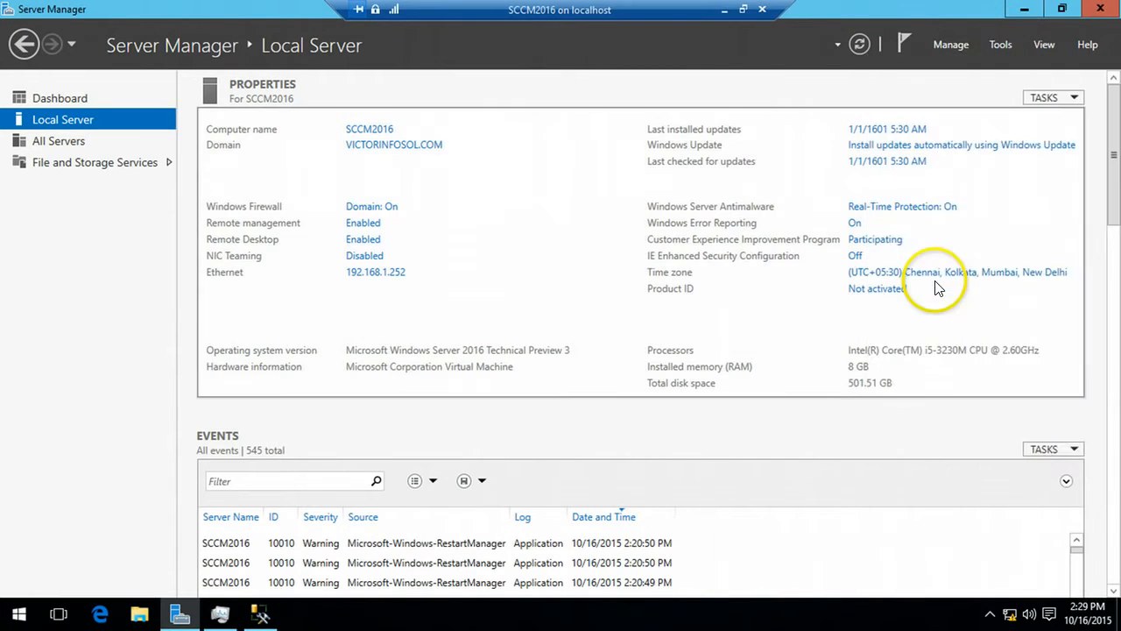
click(1022, 9)
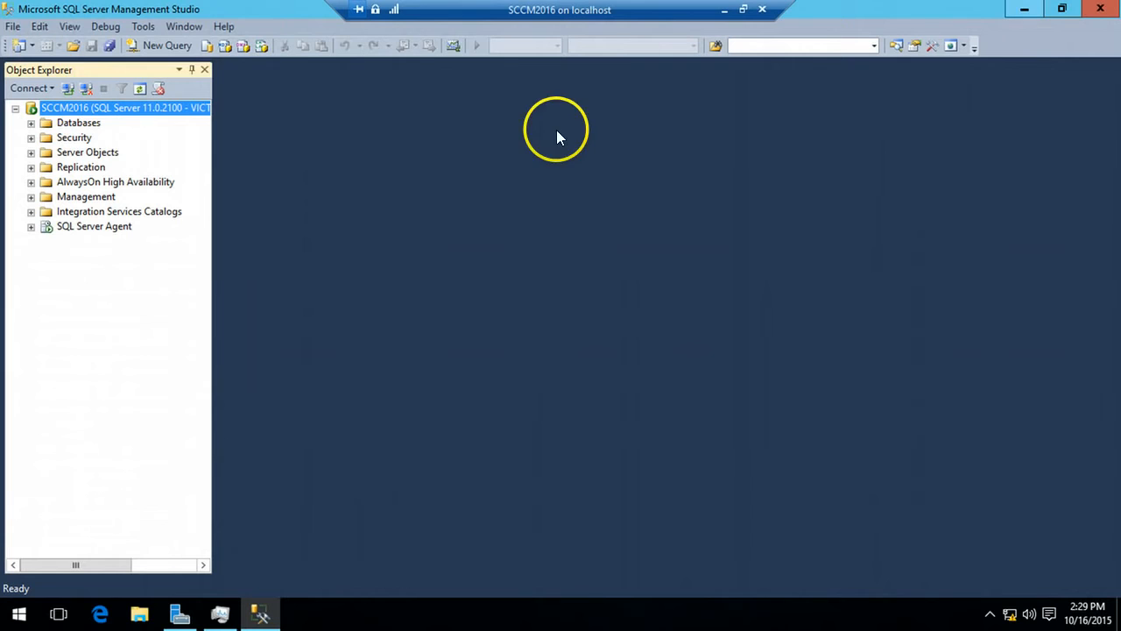
Step: Set the minimum server memory to 8192 MB in the SCCM2016 server's properties and save the memory settings
right_click(131, 109)
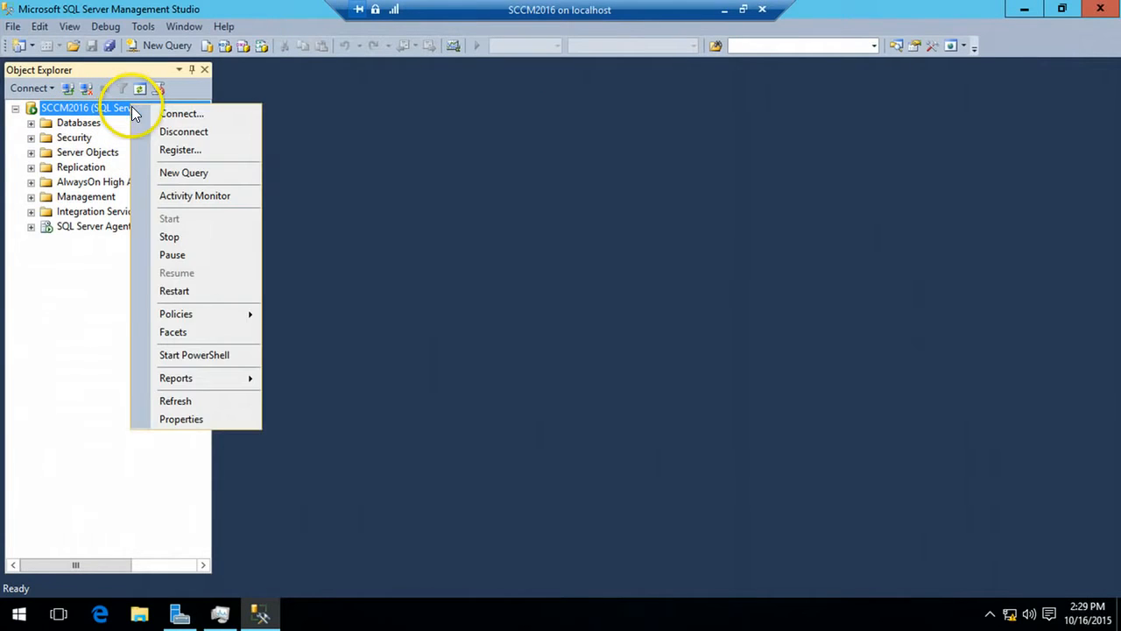
click(193, 418)
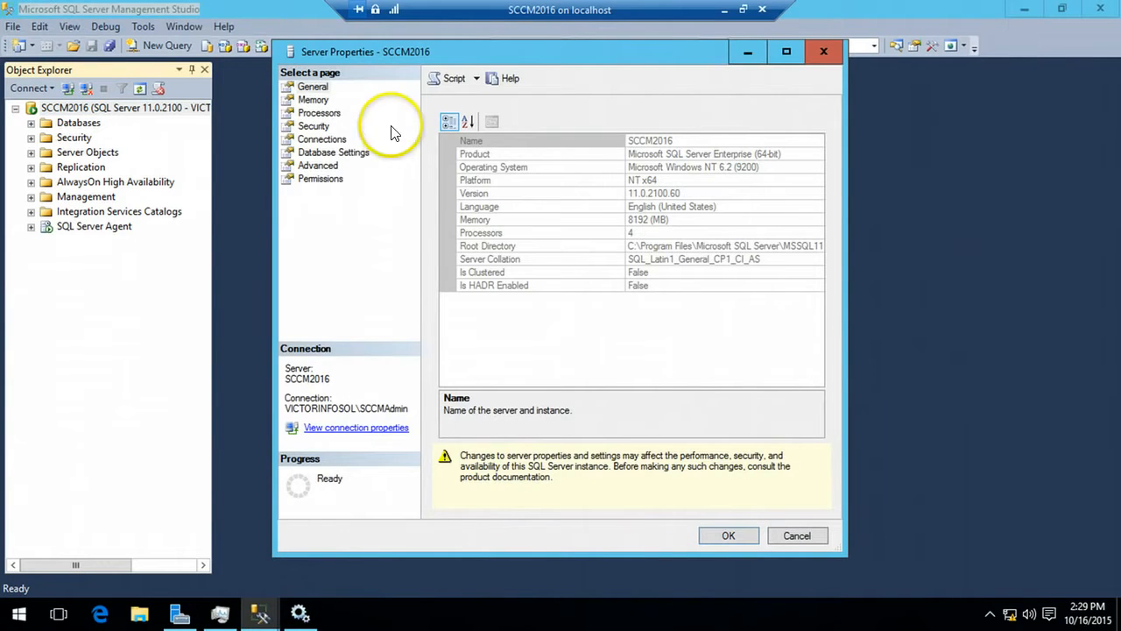
click(317, 100)
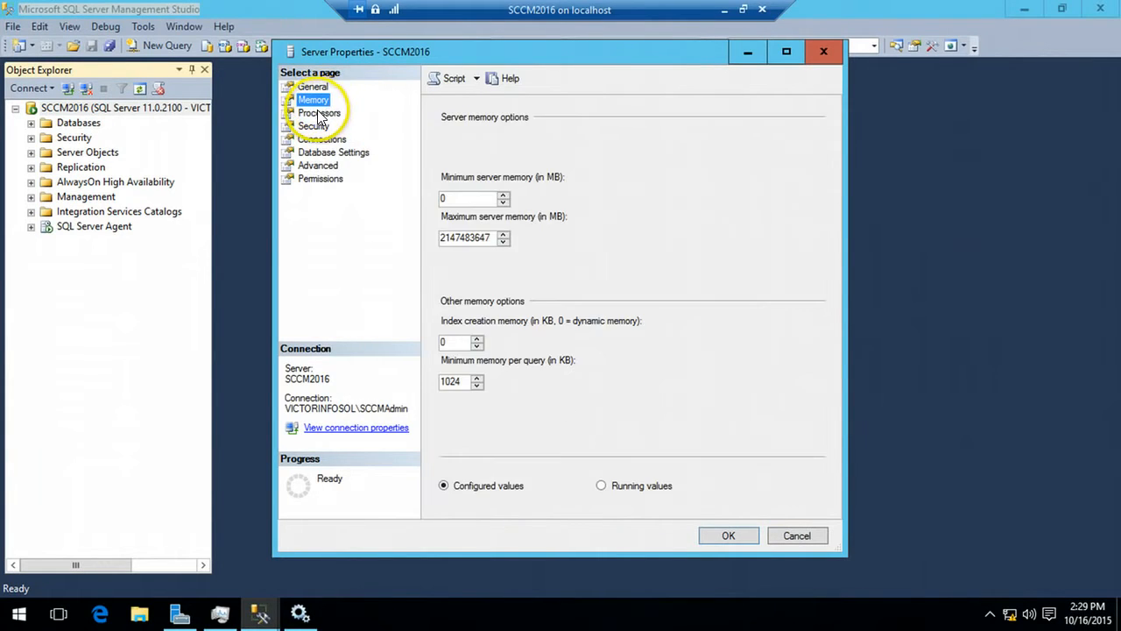
click(461, 200)
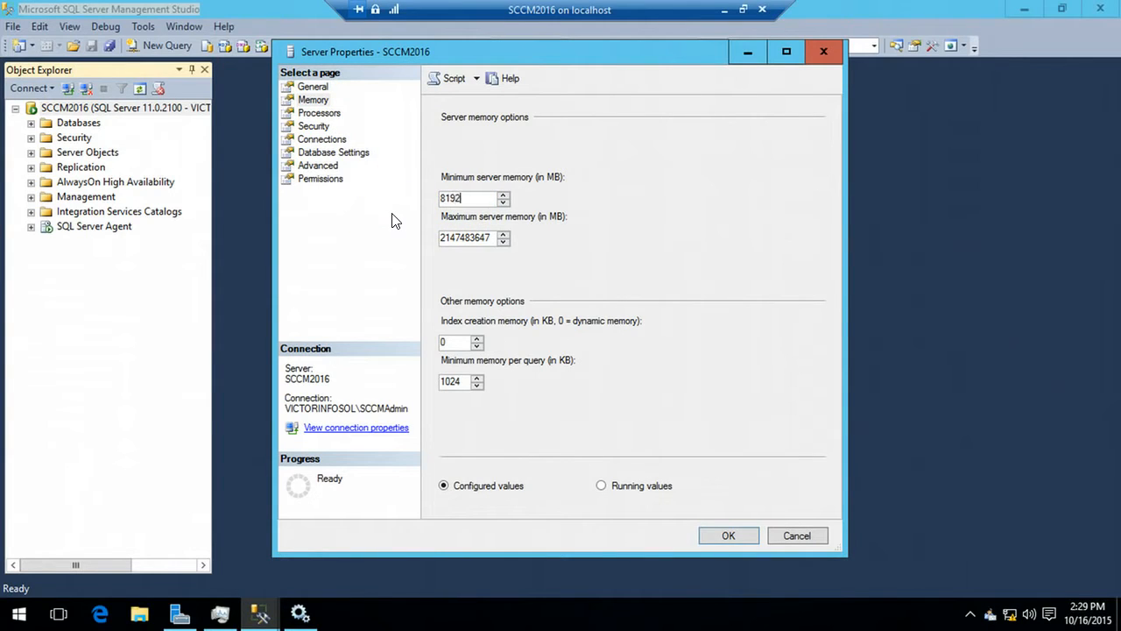
click(480, 238)
click(728, 535)
Step: Switch to the Services console, maximize it and locate the services whose names begin with "sql"
click(300, 613)
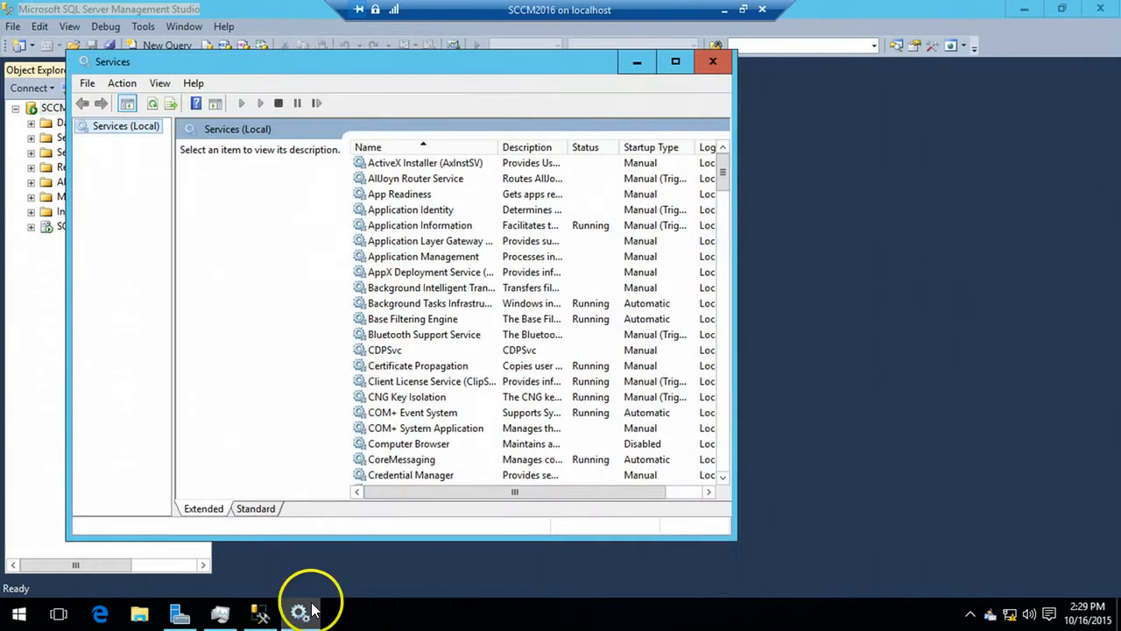
click(665, 64)
click(361, 328)
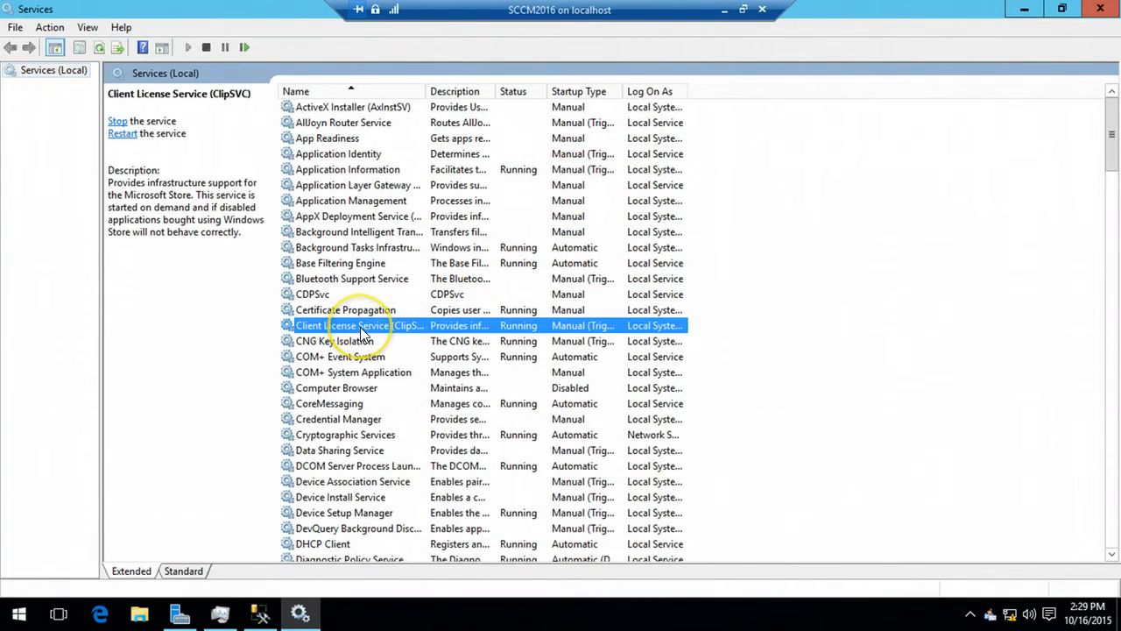
text(sql)
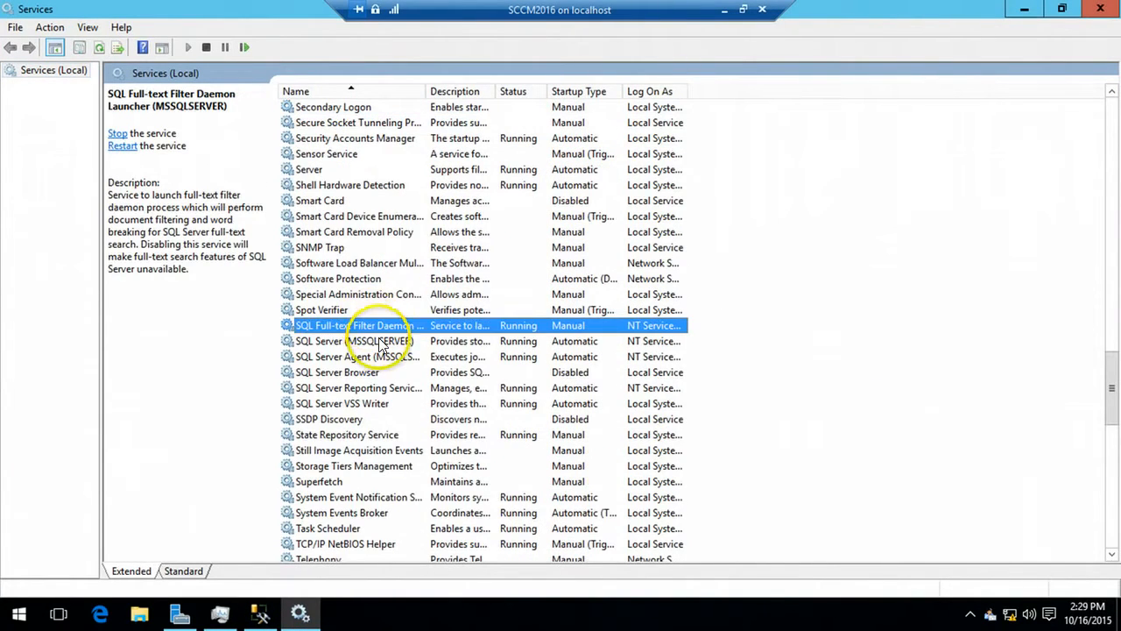
Step: Set the SQL Server (MSSQLSERVER) service to log on with the Local System account and save its properties
click(395, 343)
right_click(398, 344)
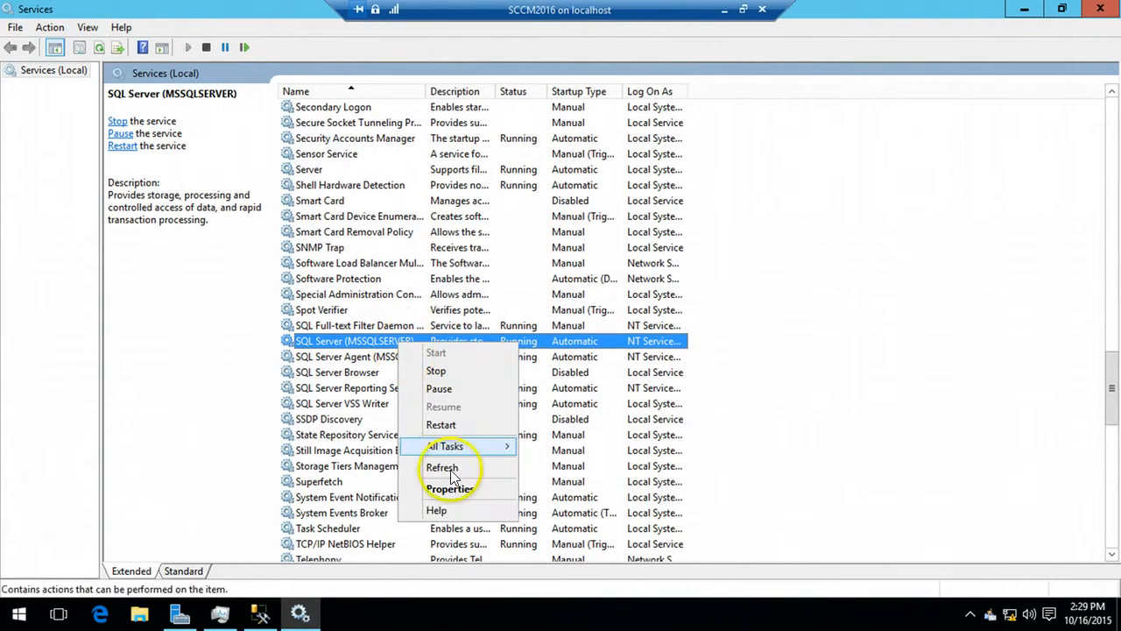
click(459, 486)
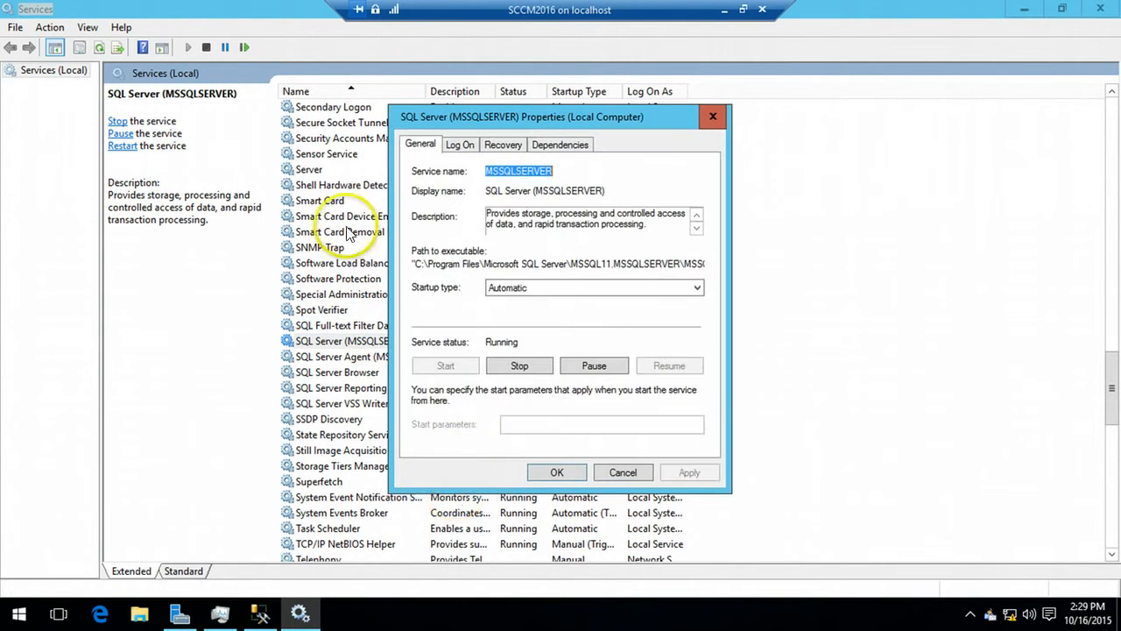
click(462, 144)
click(471, 190)
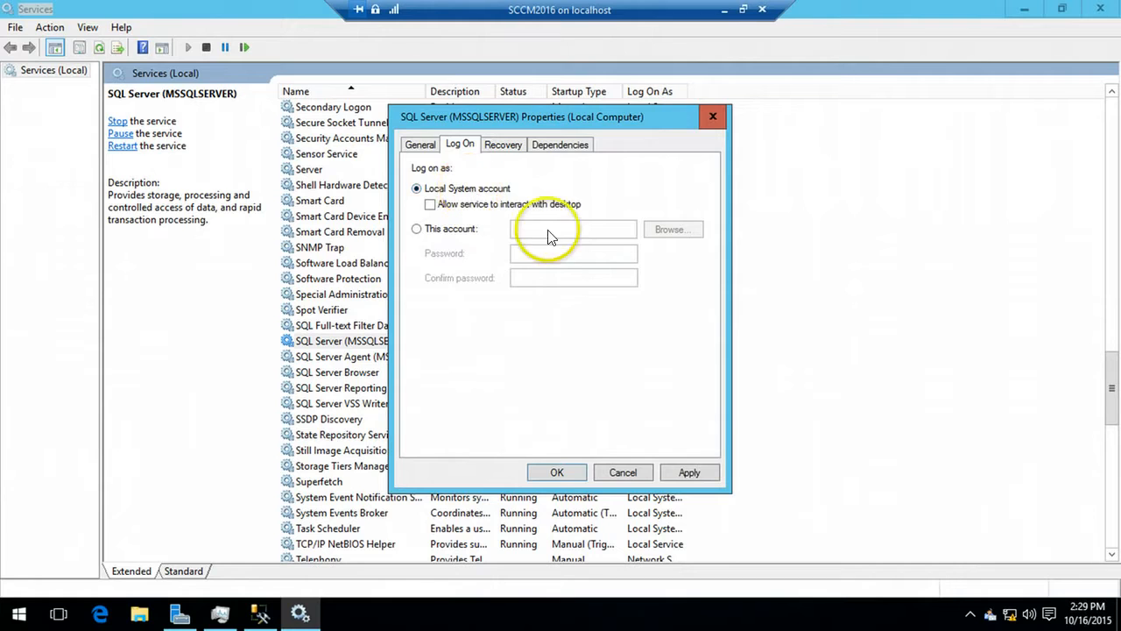
click(689, 474)
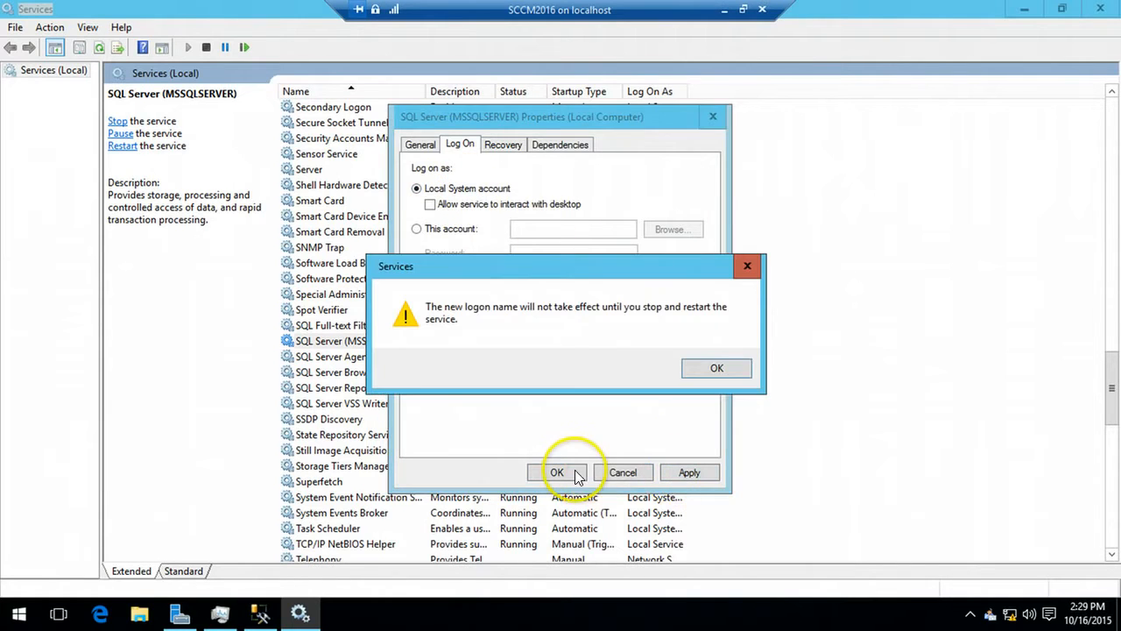
click(713, 369)
click(561, 473)
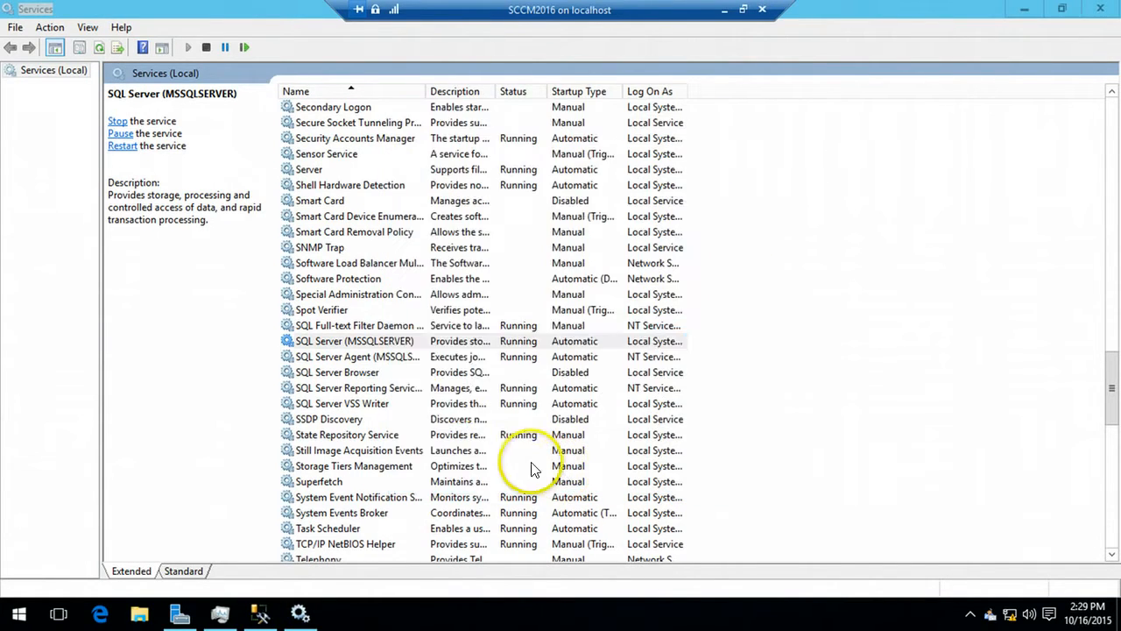
Step: Restart the SQL Server (MSSQLSERVER) service and refresh the local services list
right_click(420, 343)
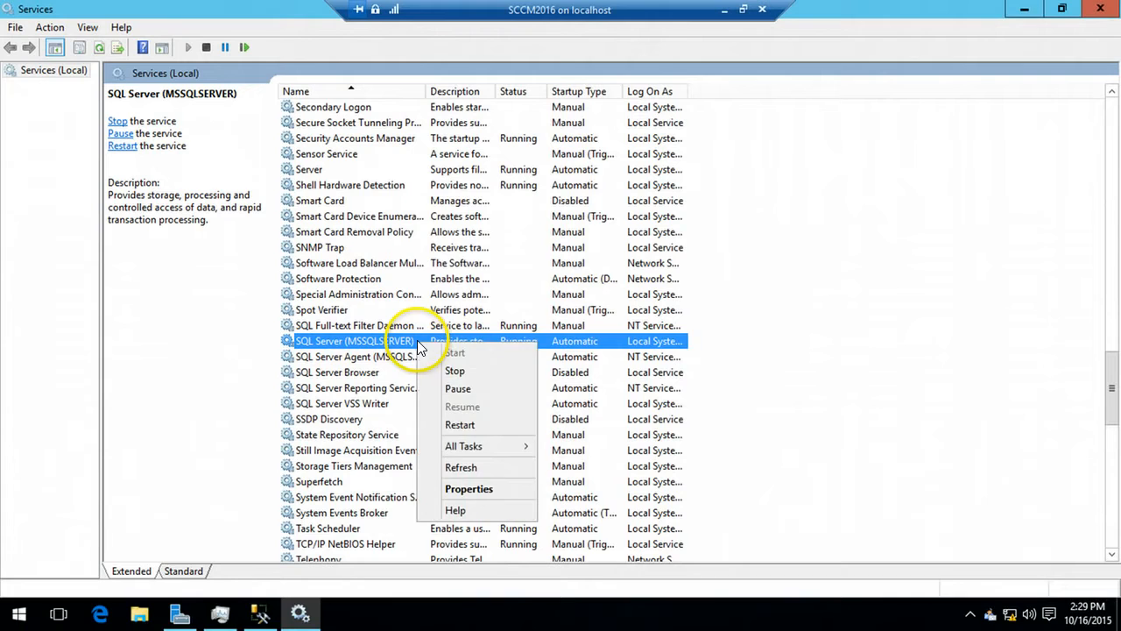
click(473, 426)
click(221, 298)
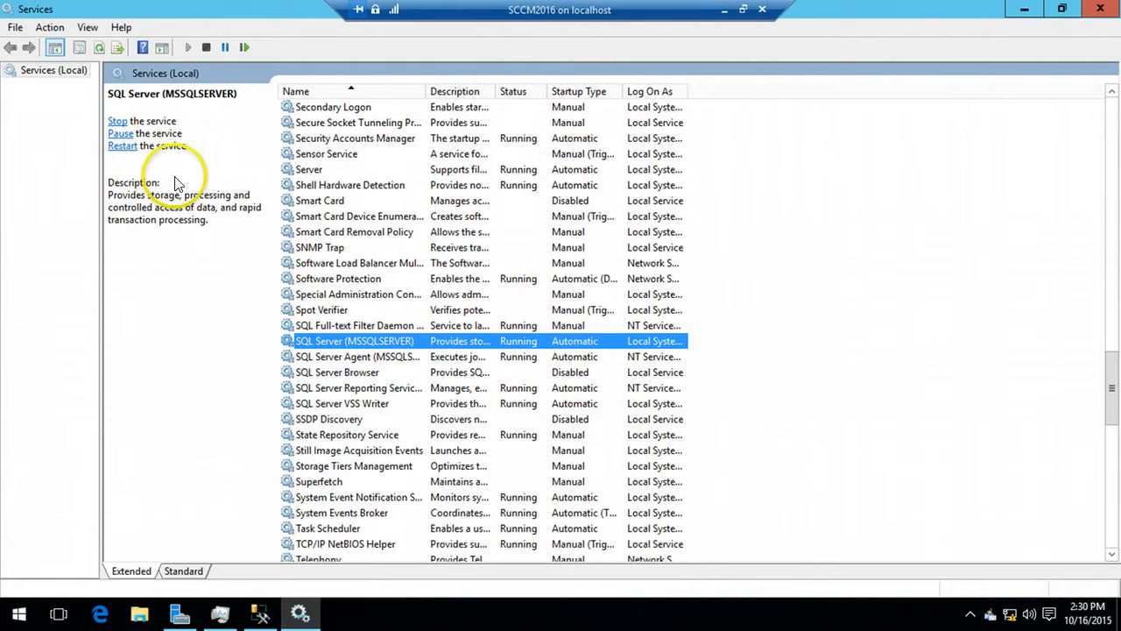
right_click(59, 72)
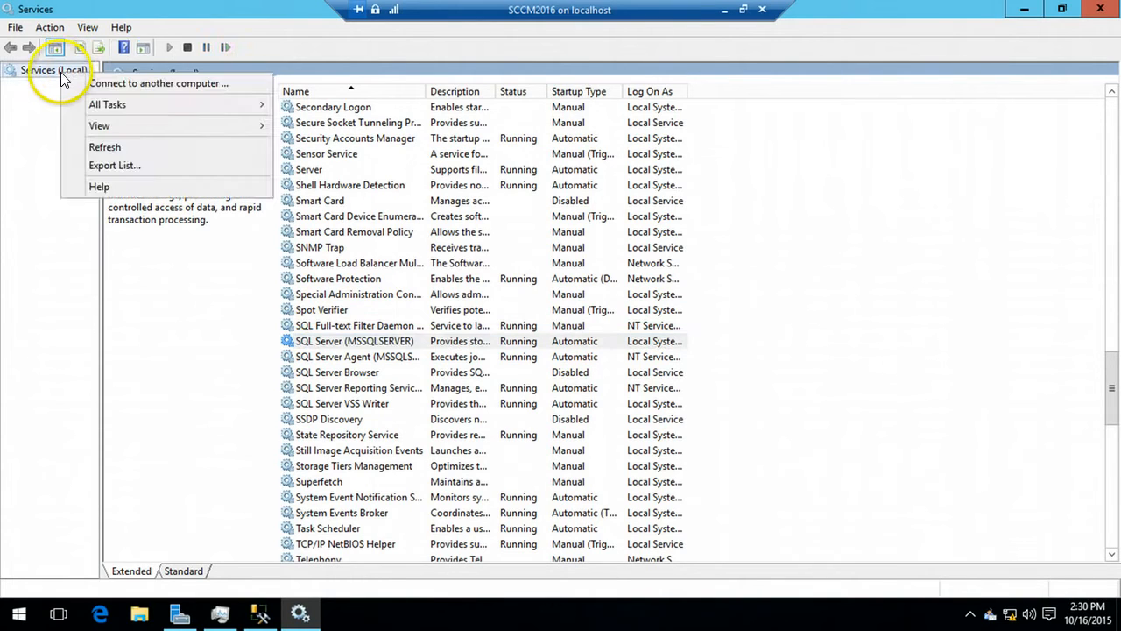
click(127, 149)
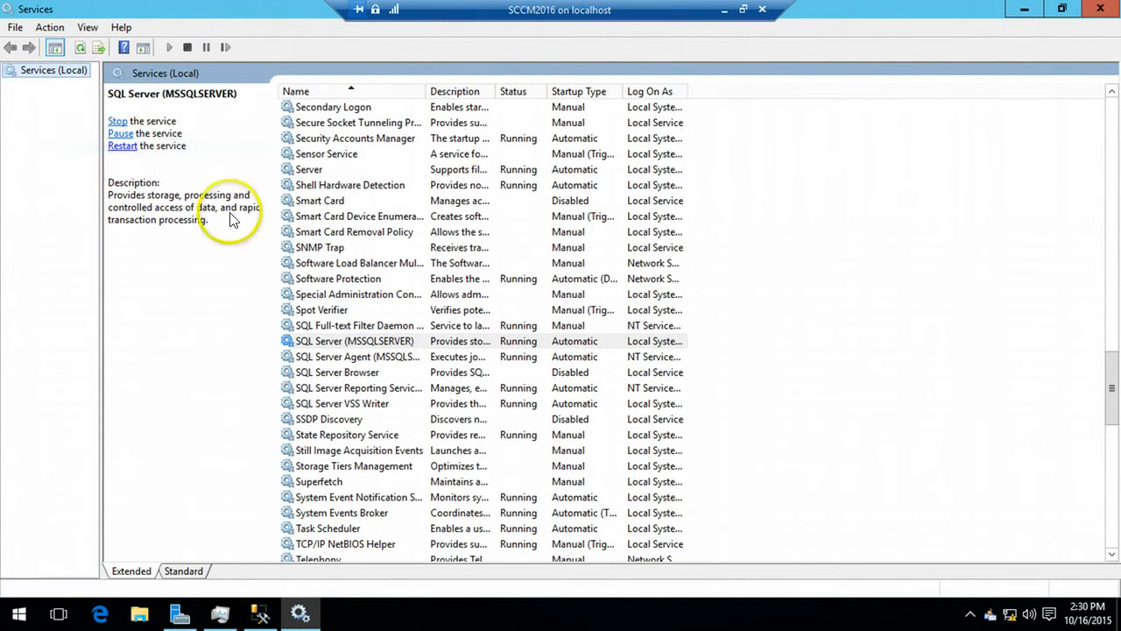
Step: Refresh the services list again and check the entries for SQL Server and SQL Server Agent
click(328, 328)
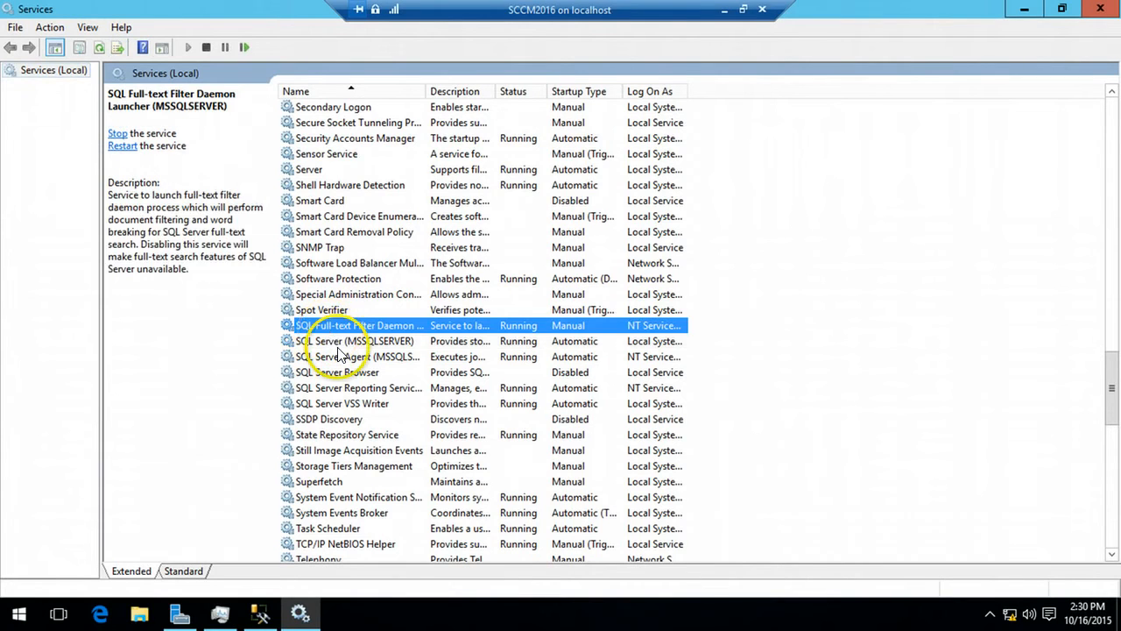
click(335, 342)
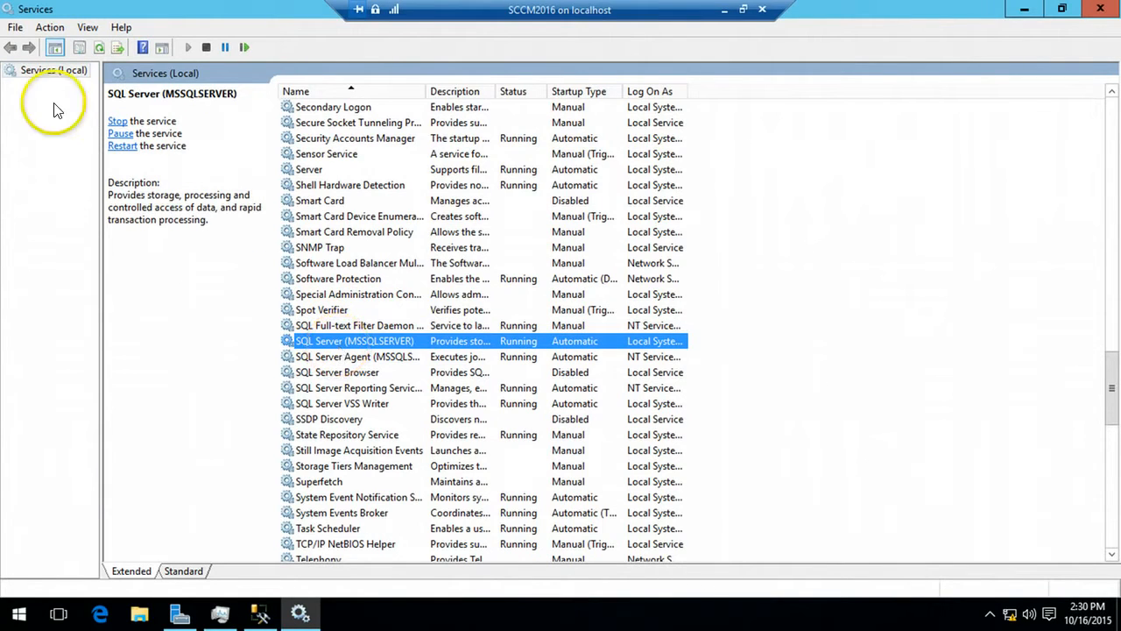
right_click(54, 71)
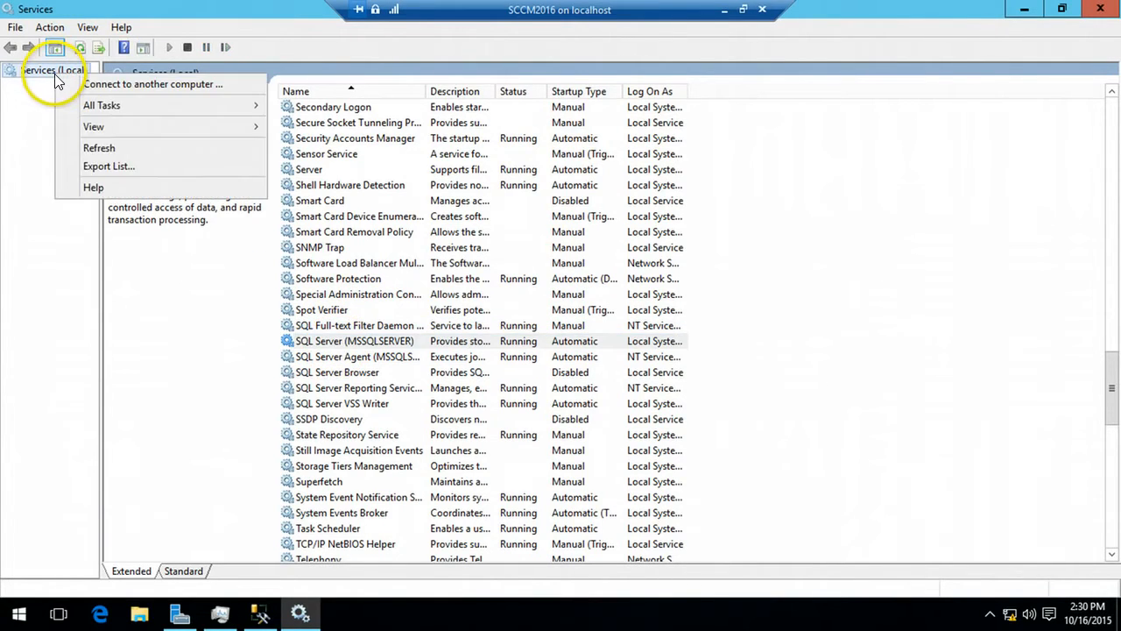
click(92, 148)
click(413, 358)
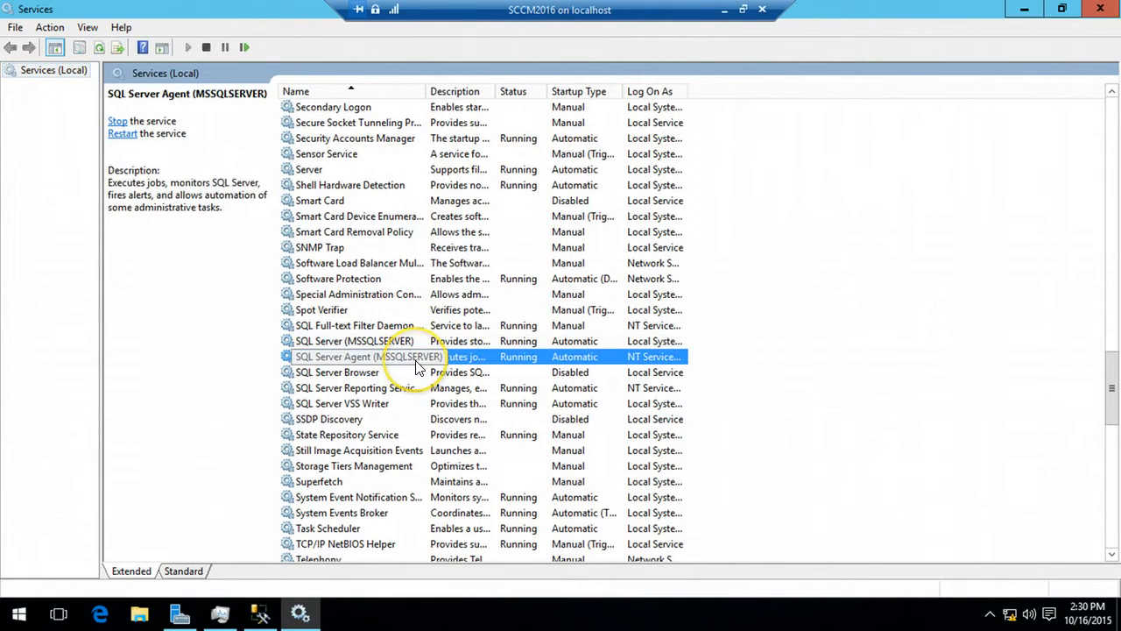
key(Up)
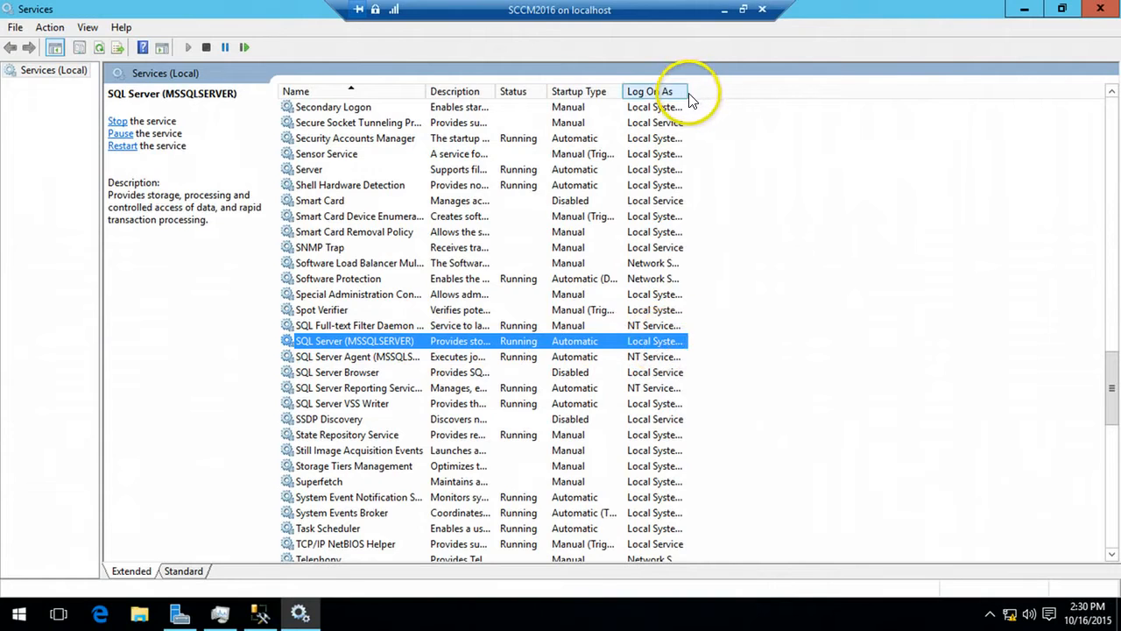
Step: Widen the Log On As column and review the log-on settings in the SQL Server (MSSQLSERVER) service's properties
drag(689, 99, 708, 296)
double_click(668, 349)
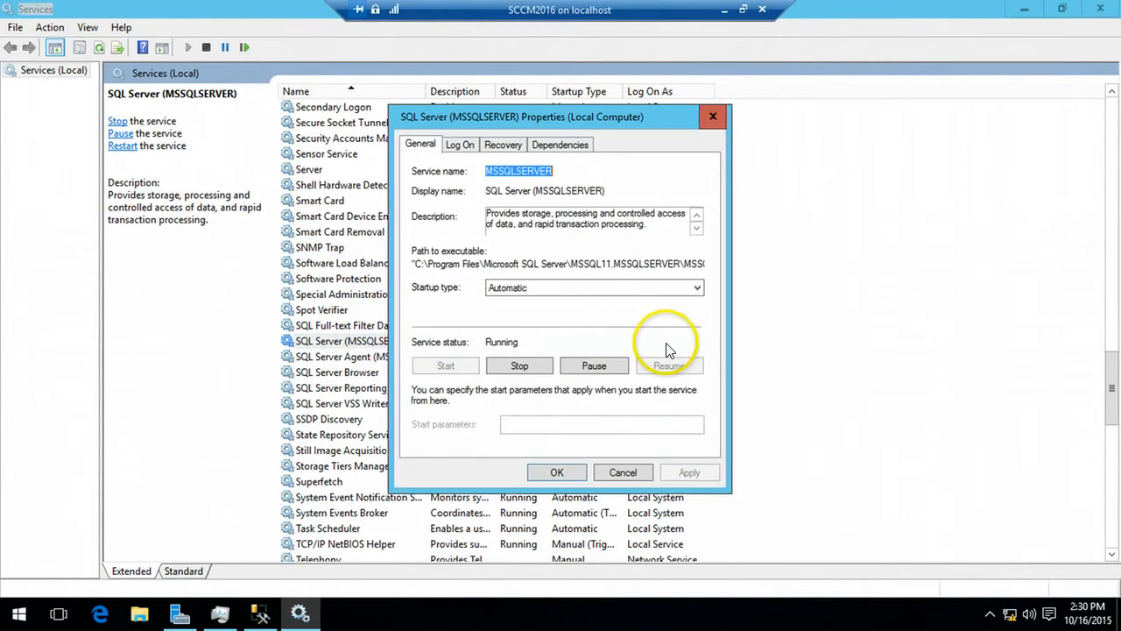
click(460, 144)
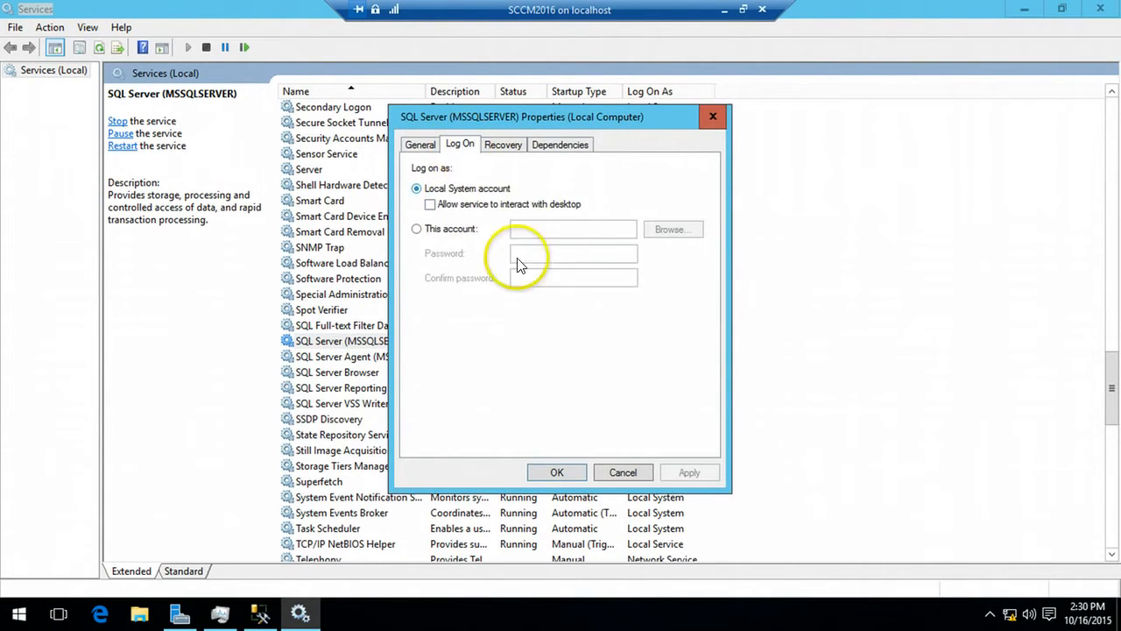
click(557, 472)
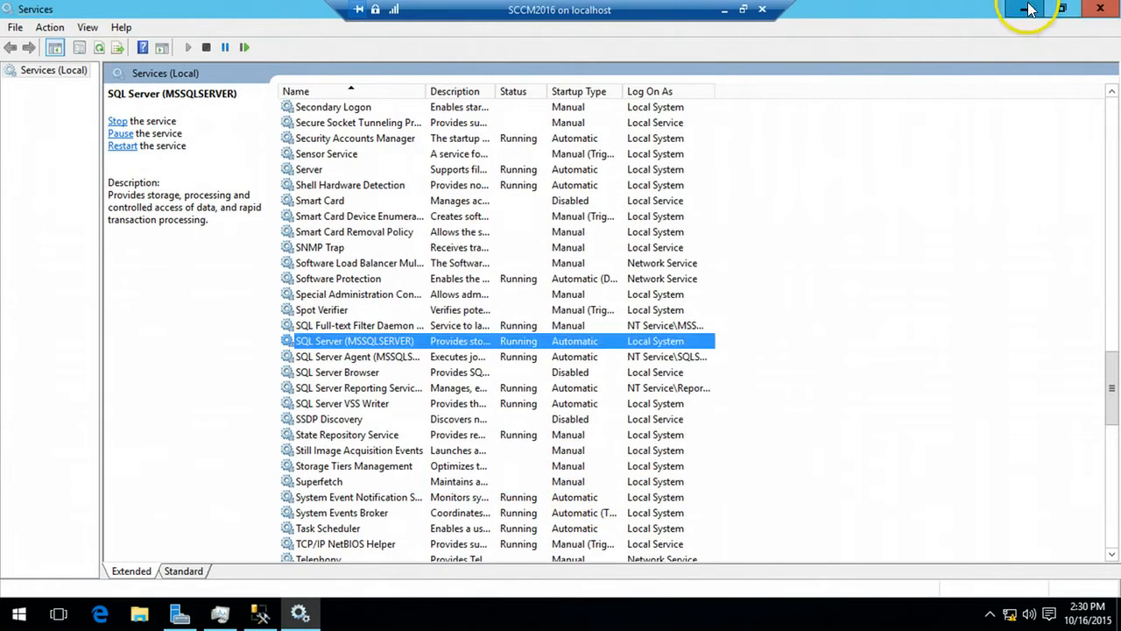
Step: Minimize the Services console and close SQL Server Management Studio
click(1022, 12)
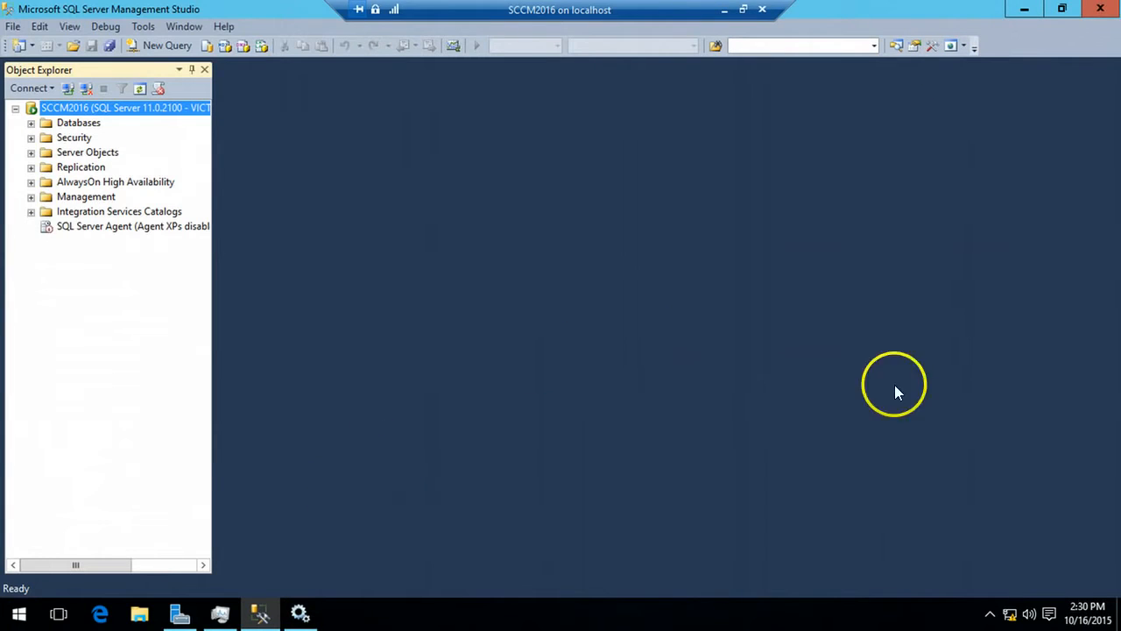
click(1100, 8)
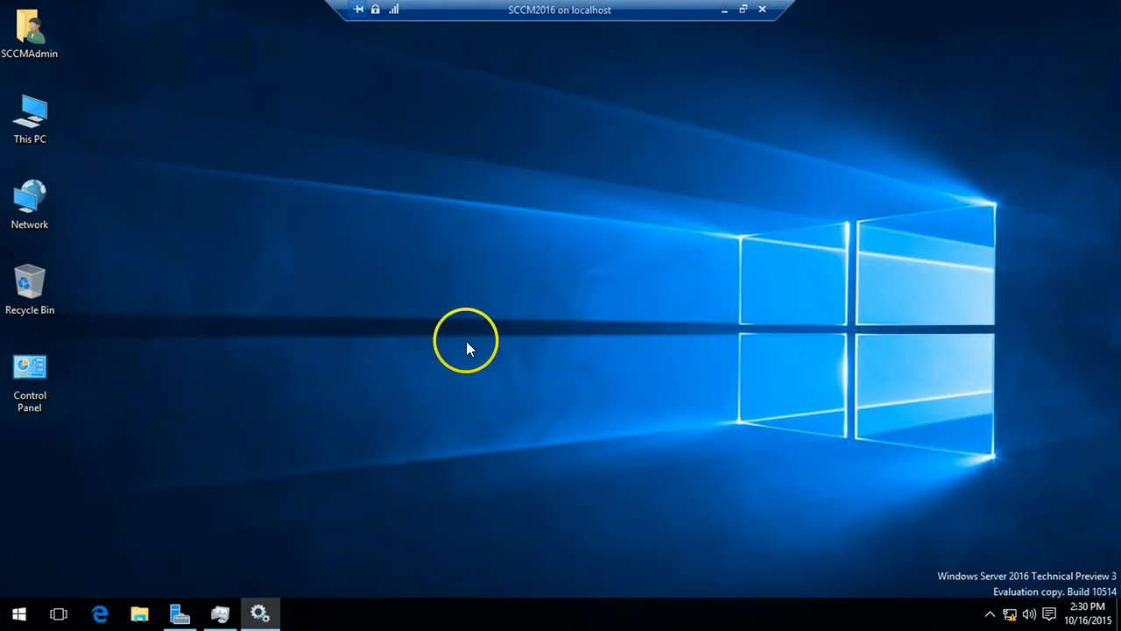
Step: Review the installation steps slide in the PowerPoint presentation and return to the SCCM2016 virtual machine
click(724, 9)
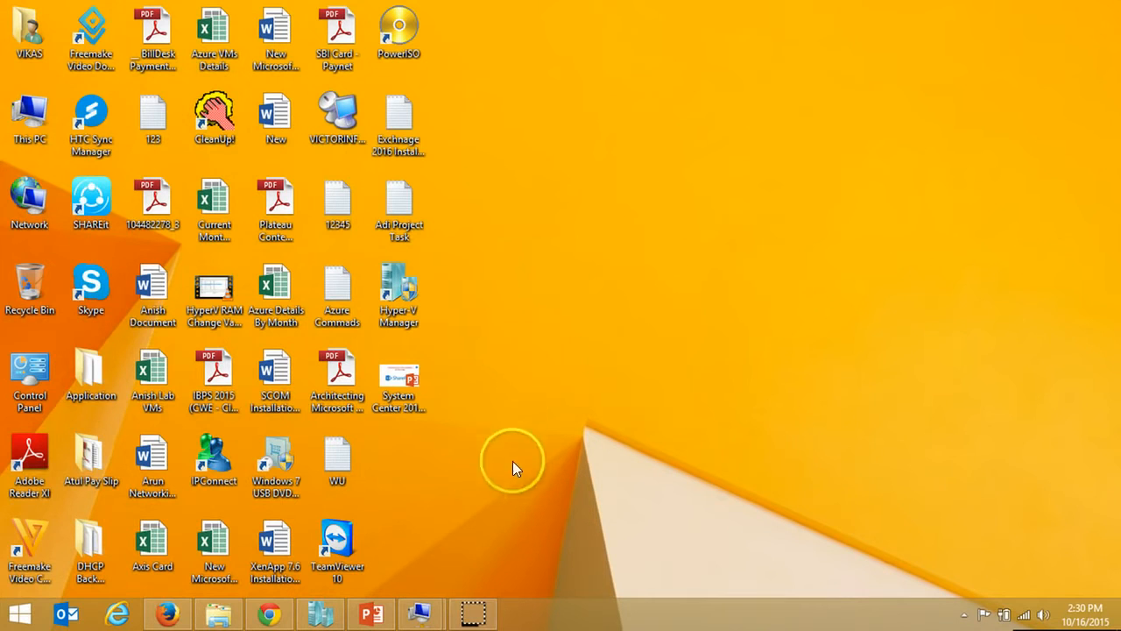
click(373, 613)
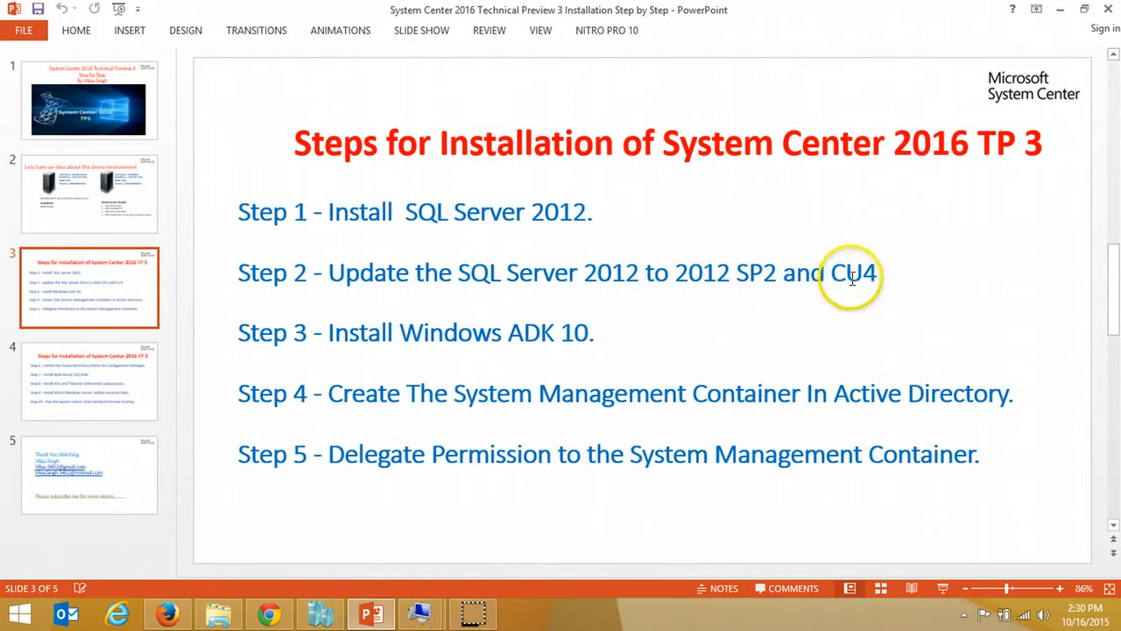
click(419, 613)
click(482, 571)
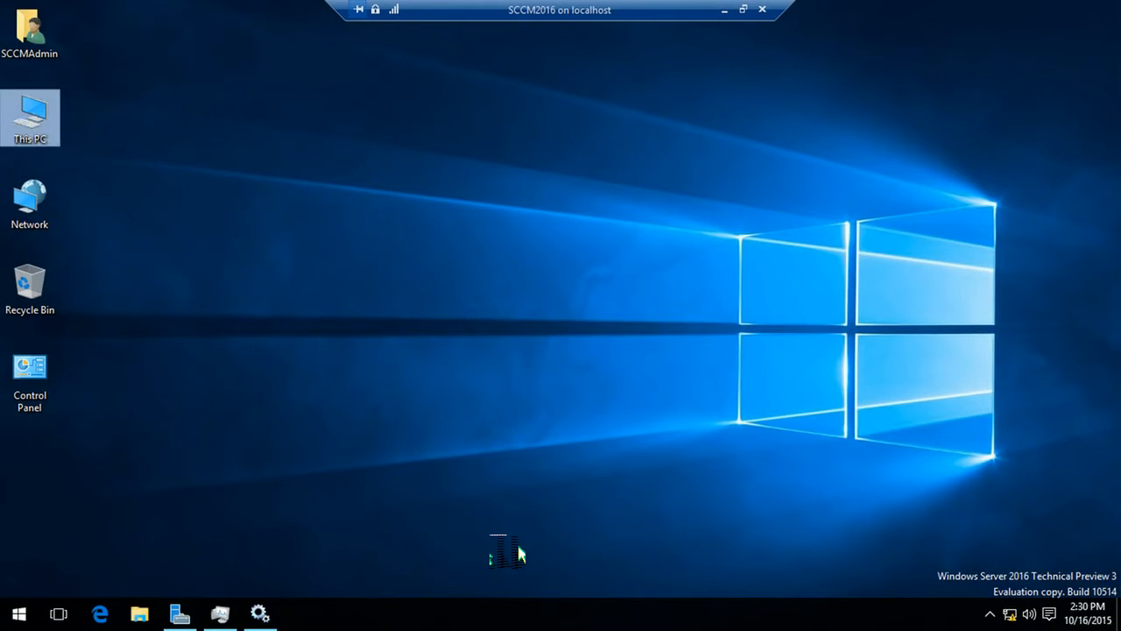
Step: Open the SQL Server 2012 Updates folder on the DATA (D:) drive
double_click(30, 118)
double_click(661, 232)
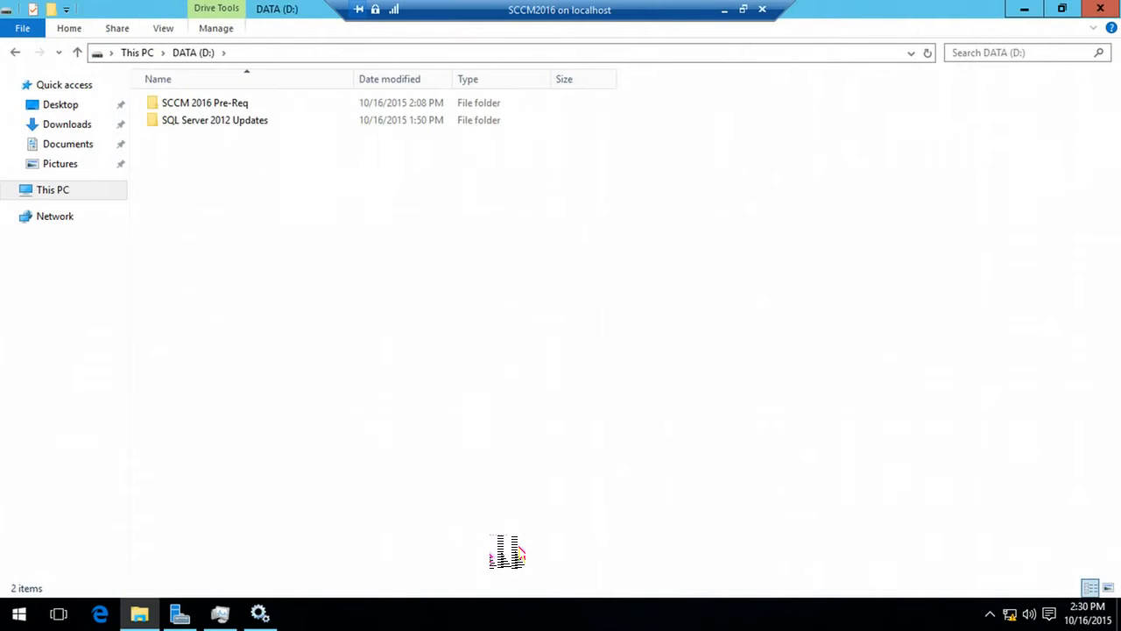
click(193, 121)
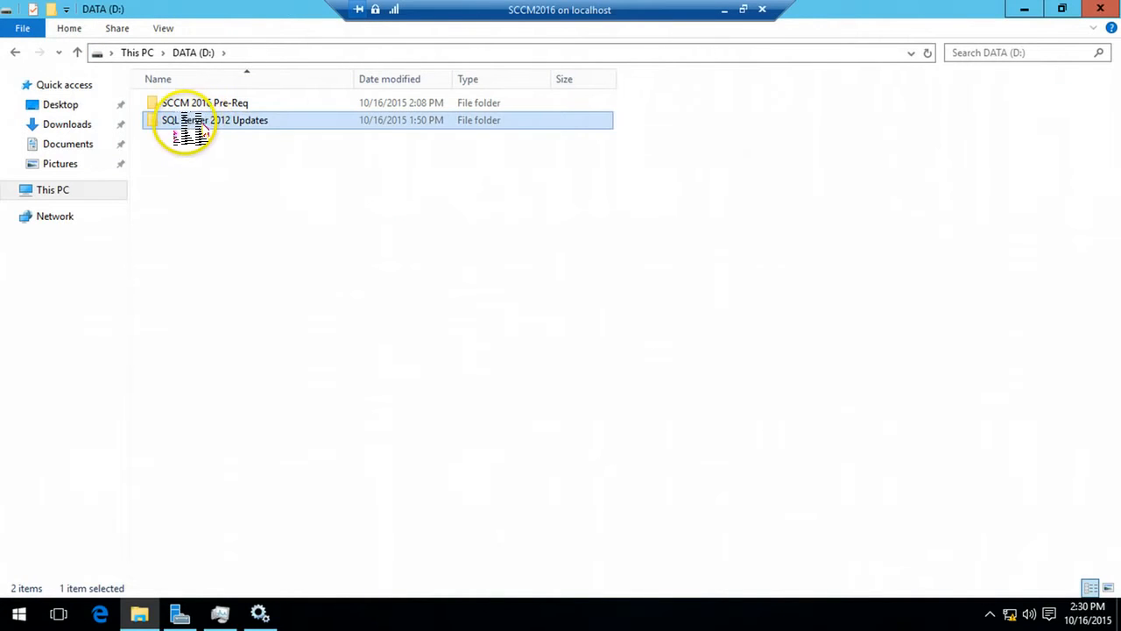
double_click(238, 123)
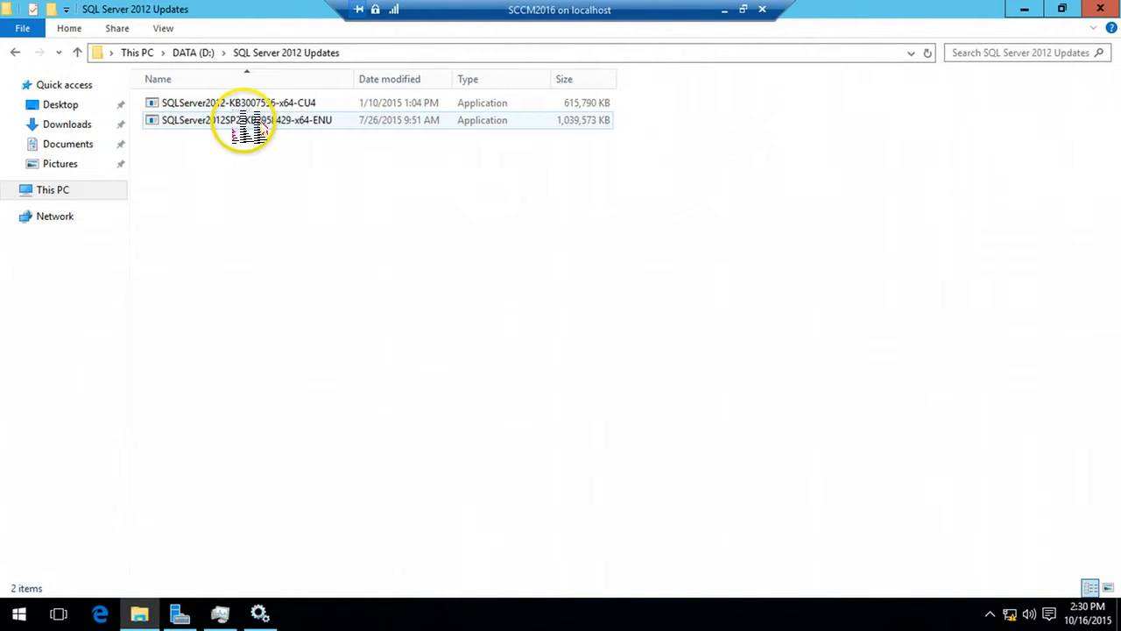
Step: Run the SQL Server 2012 SP2 installer SQLServer2012SP2-KB2958429-x64-ENU, leaving the CU4 package aside
click(236, 132)
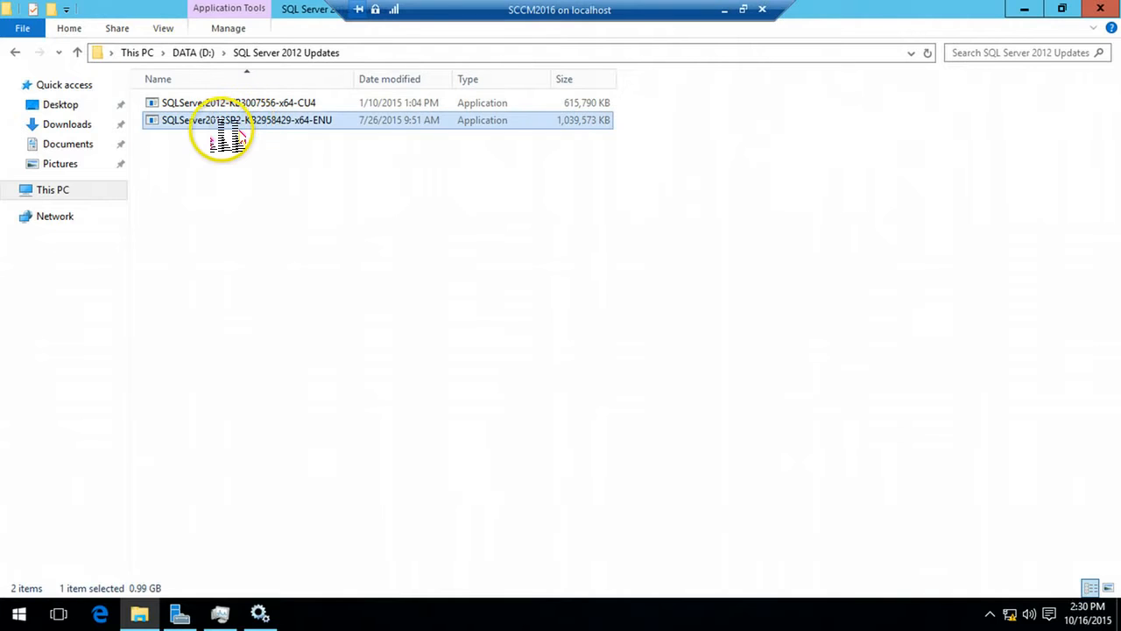
click(280, 103)
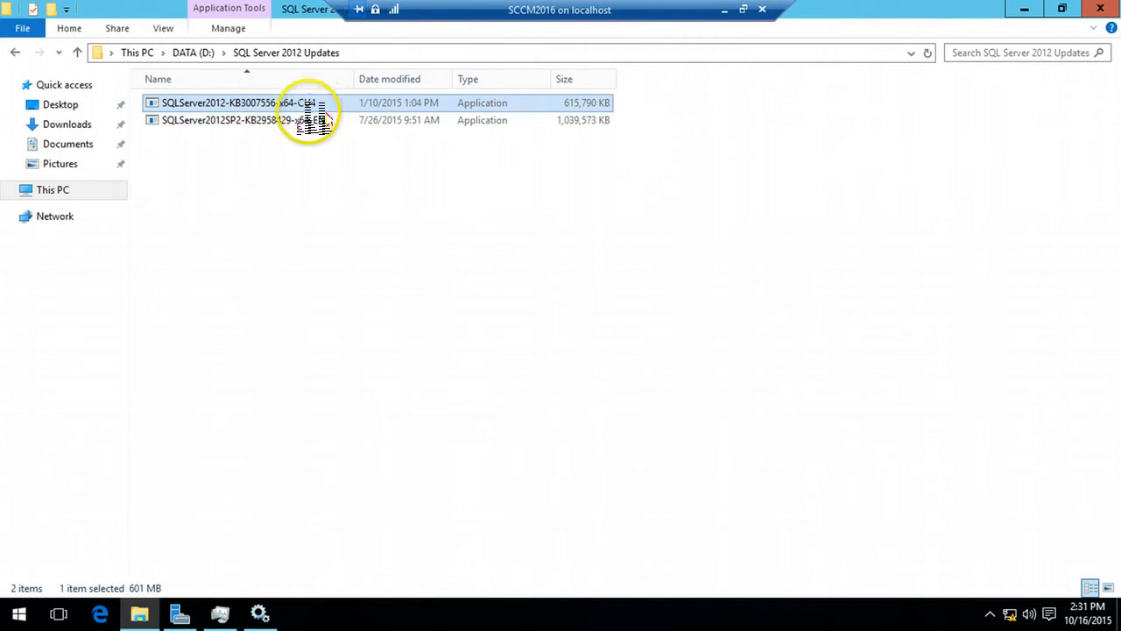
click(310, 122)
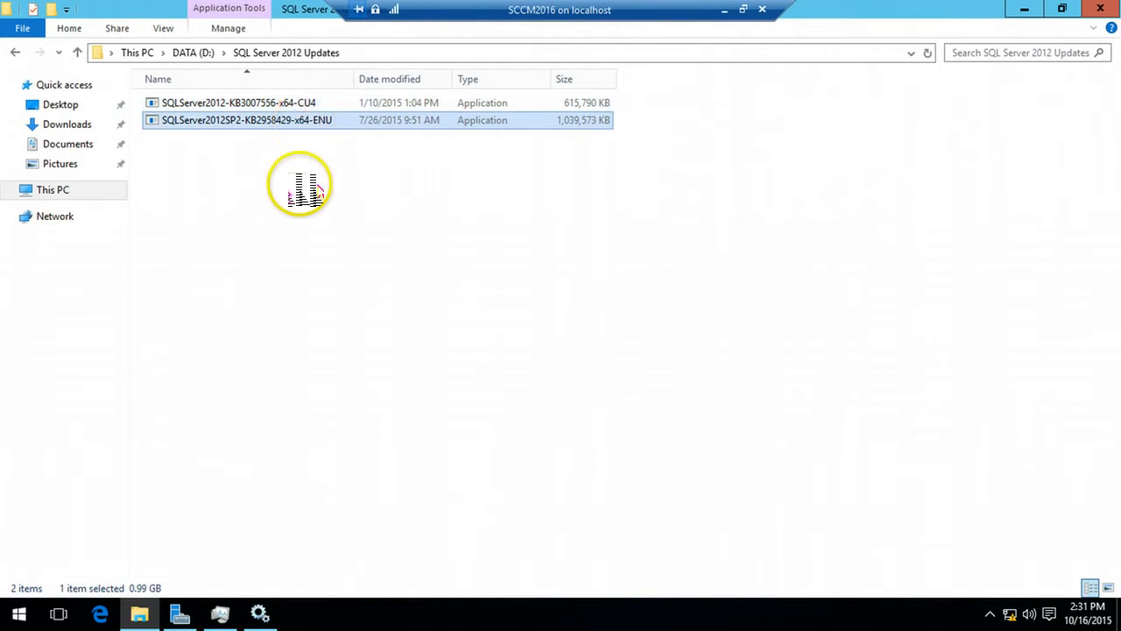
double_click(336, 123)
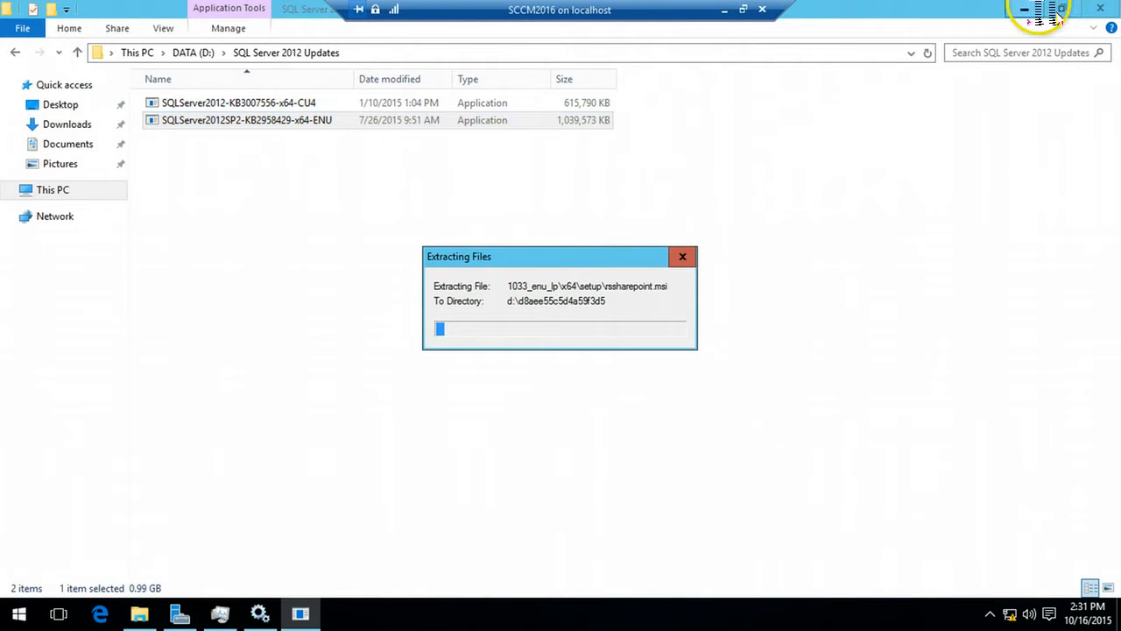
Step: Minimize File Explorer during the file extraction and take the SCCM2016 connection out of full screen
click(1025, 10)
drag(595, 253, 610, 230)
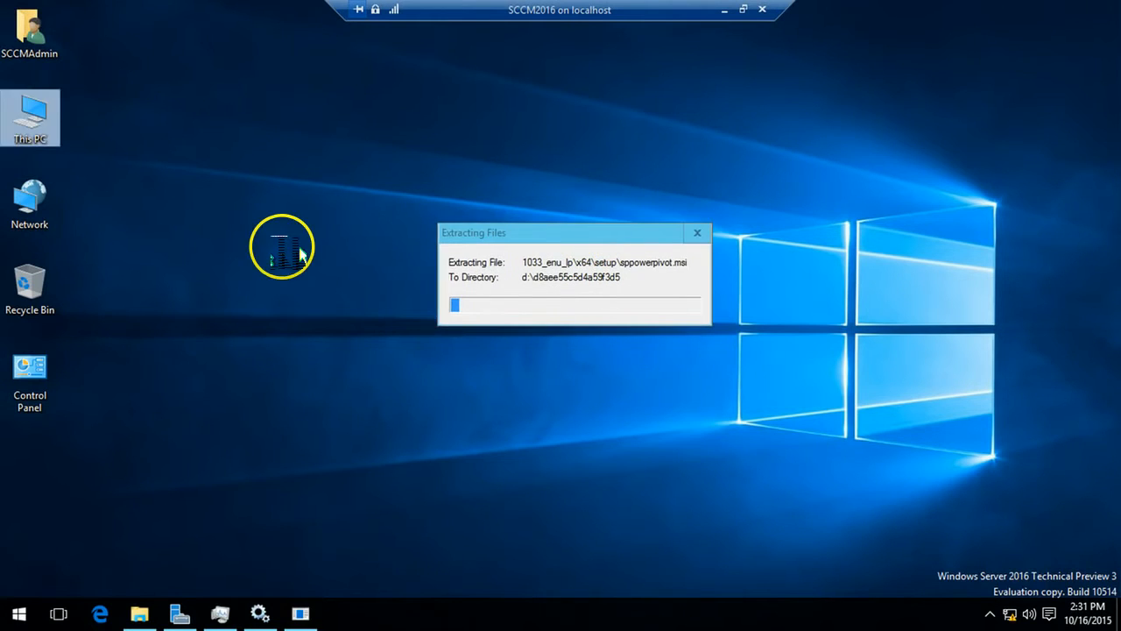
right_click(281, 247)
click(323, 298)
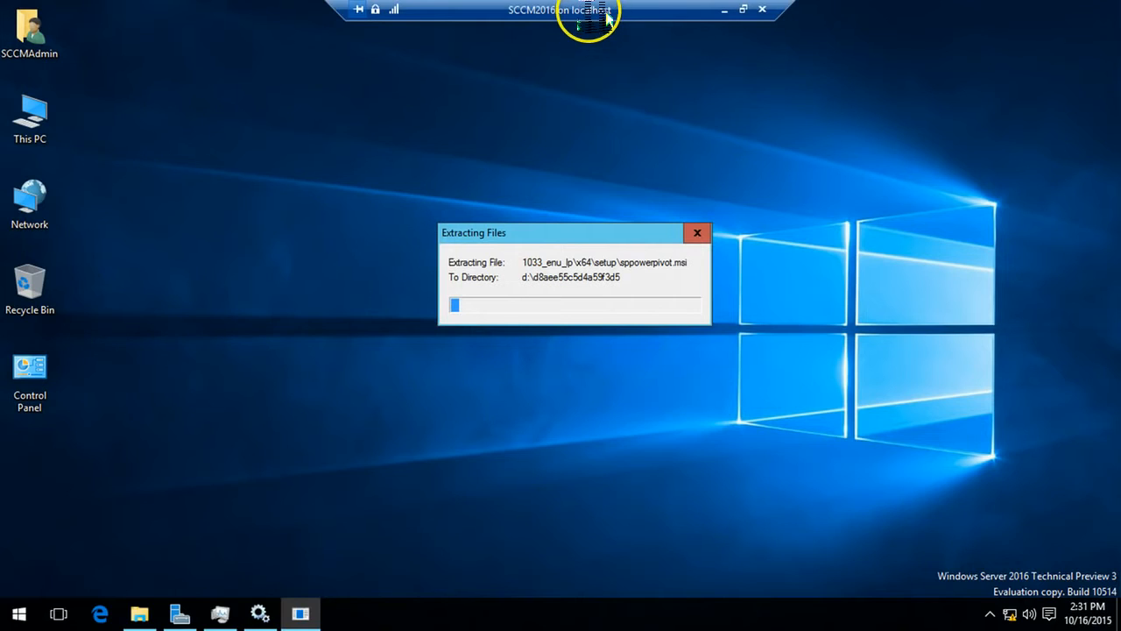
double_click(583, 11)
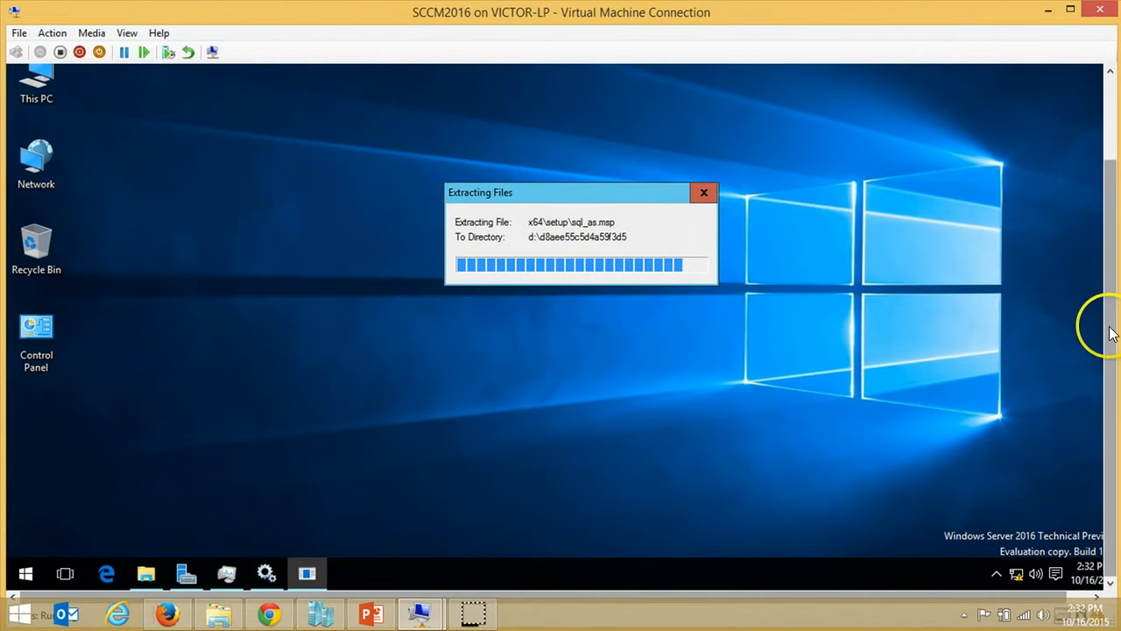
Step: Allow the SQL Server 2012 update setup to make changes to the PC
drag(1101, 325, 1099, 429)
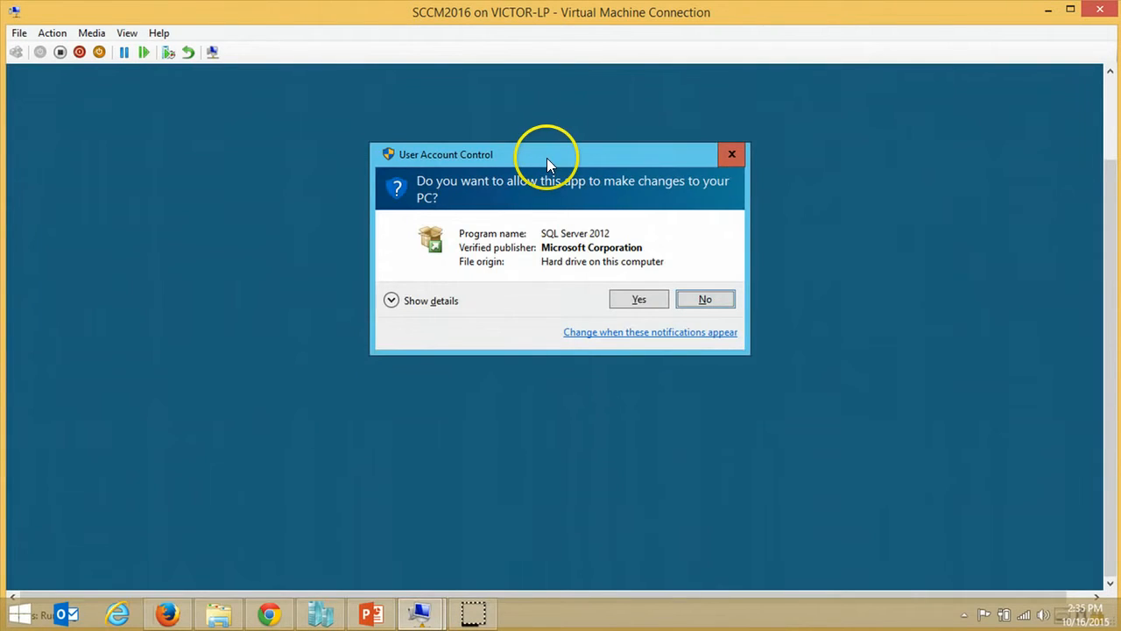
click(640, 300)
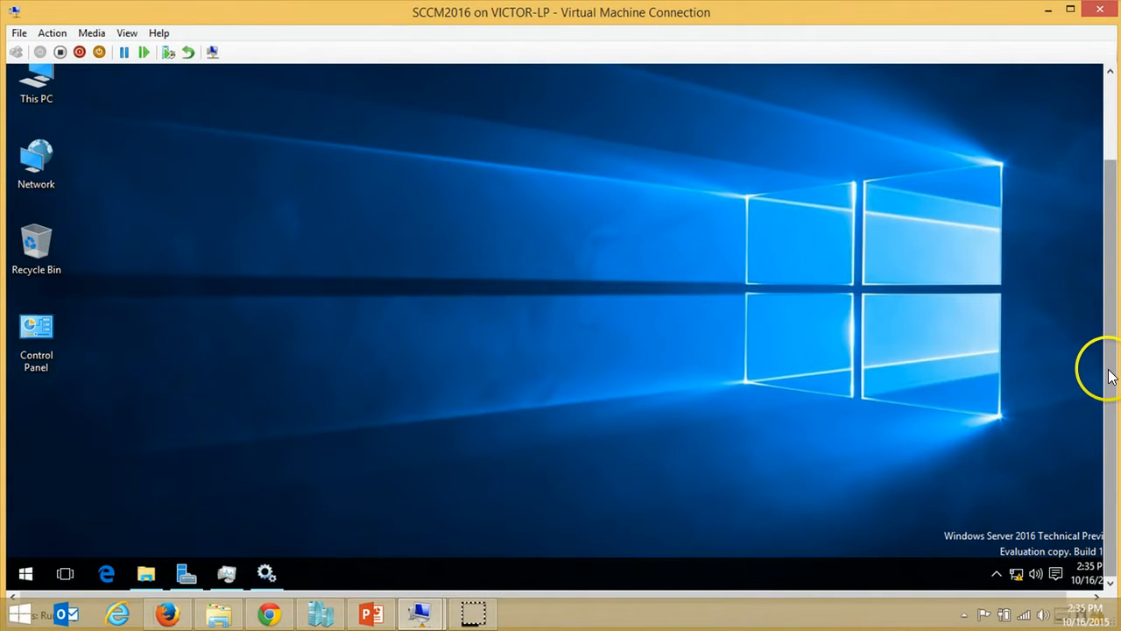
drag(1112, 353, 1113, 427)
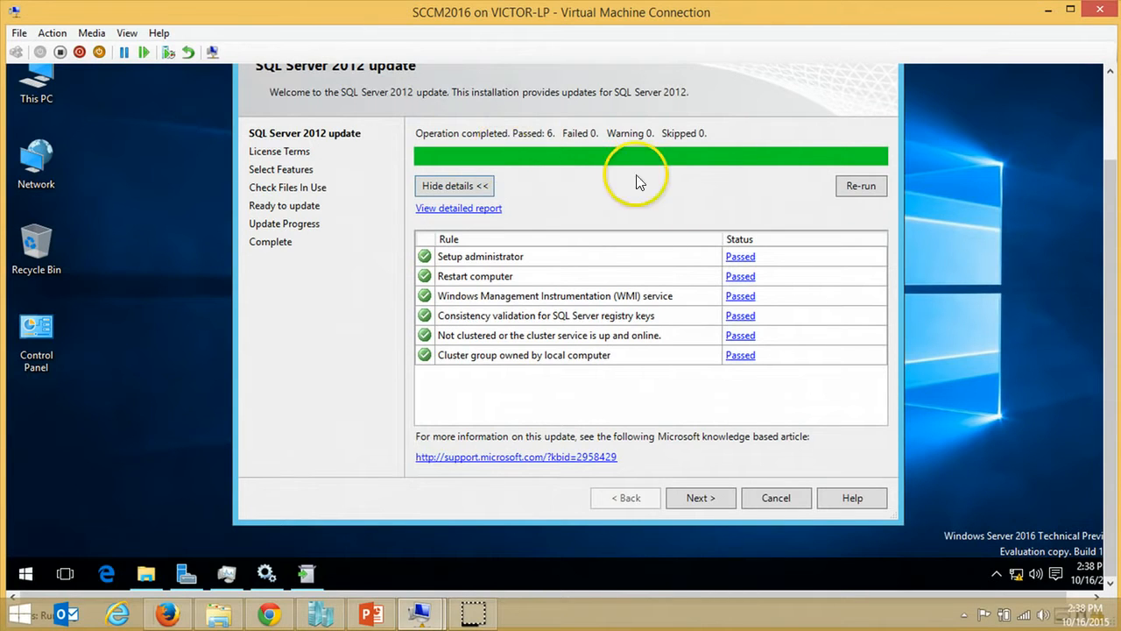
Step: Accept the license terms for SQL Server 2012 Service Pack 2 without sending feature usage data
click(700, 500)
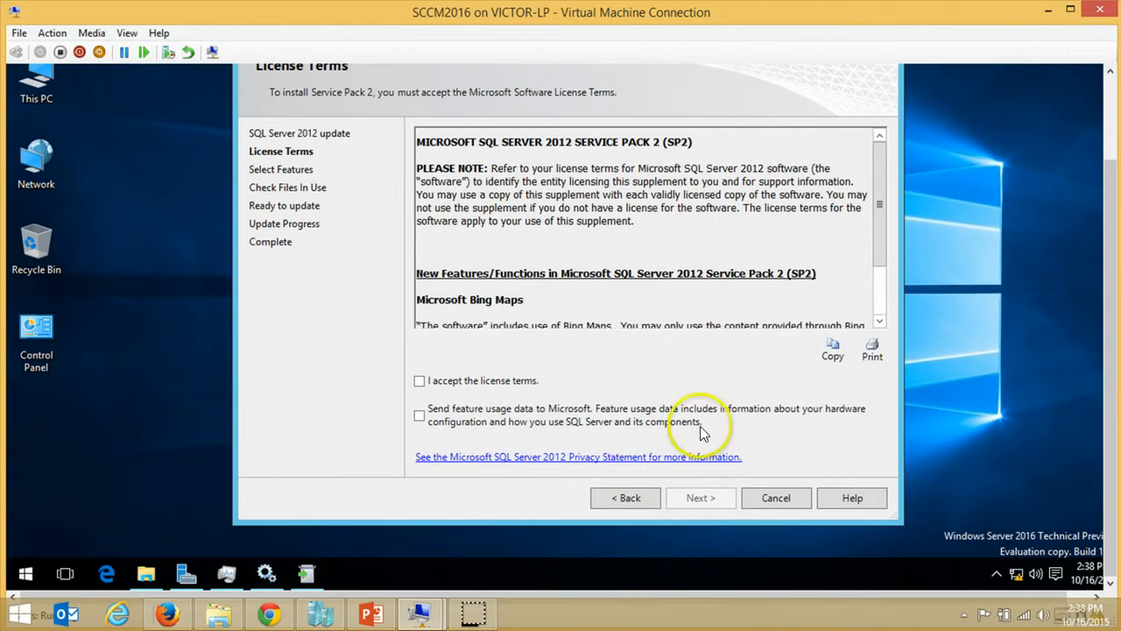
click(501, 388)
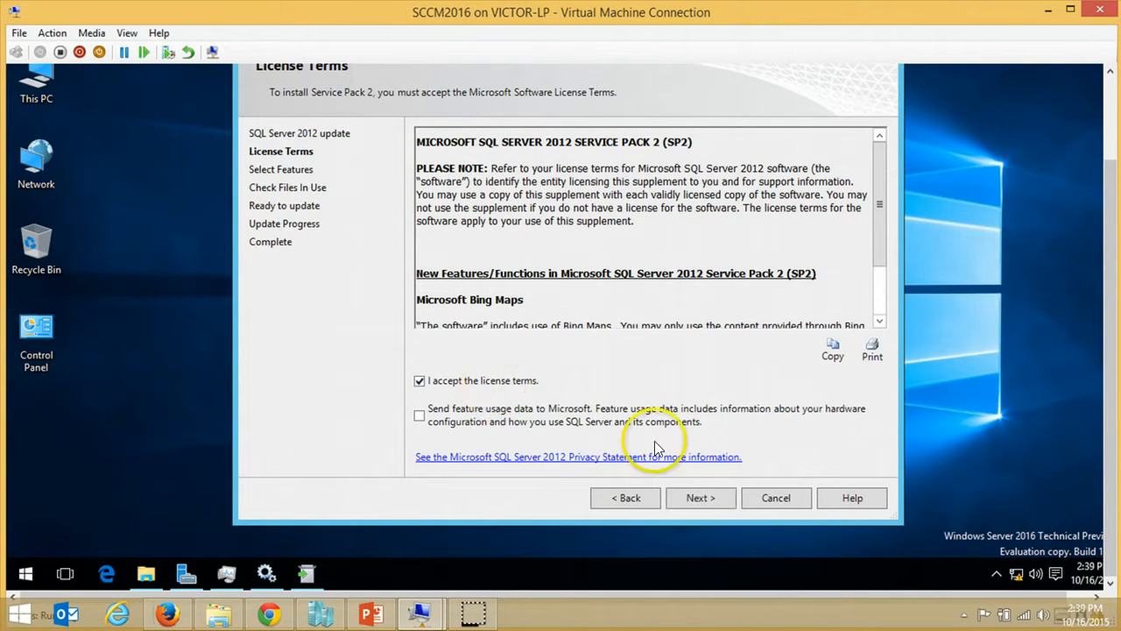
click(703, 498)
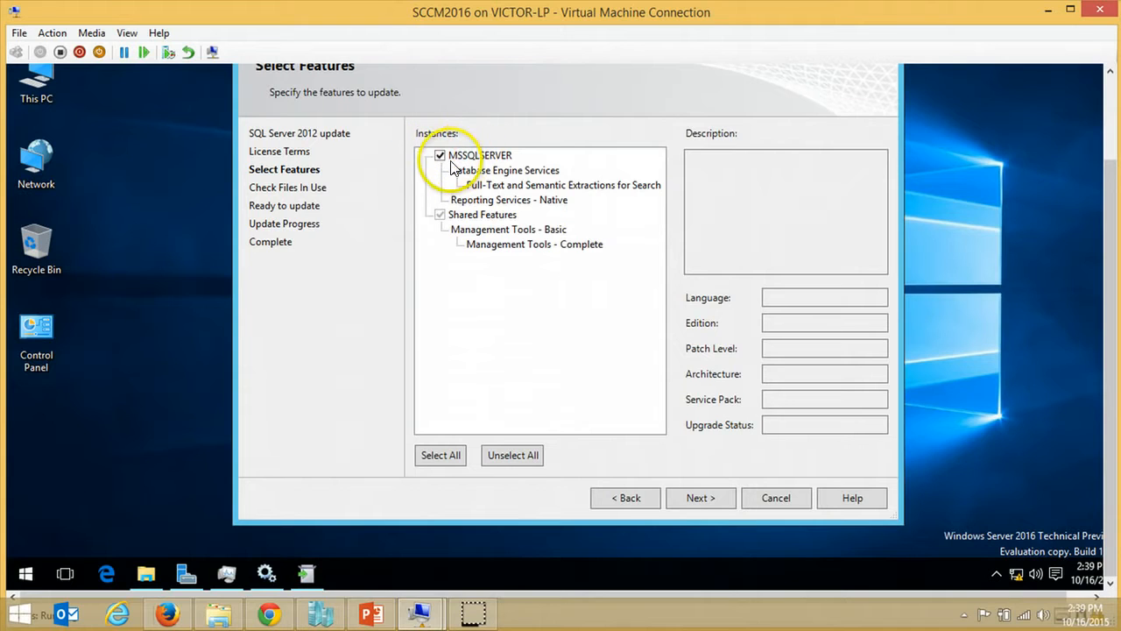
Step: Keep the MSSQLSERVER instance and shared features selected and start the Service Pack 2 update, leaving fdhost.exe running
click(717, 496)
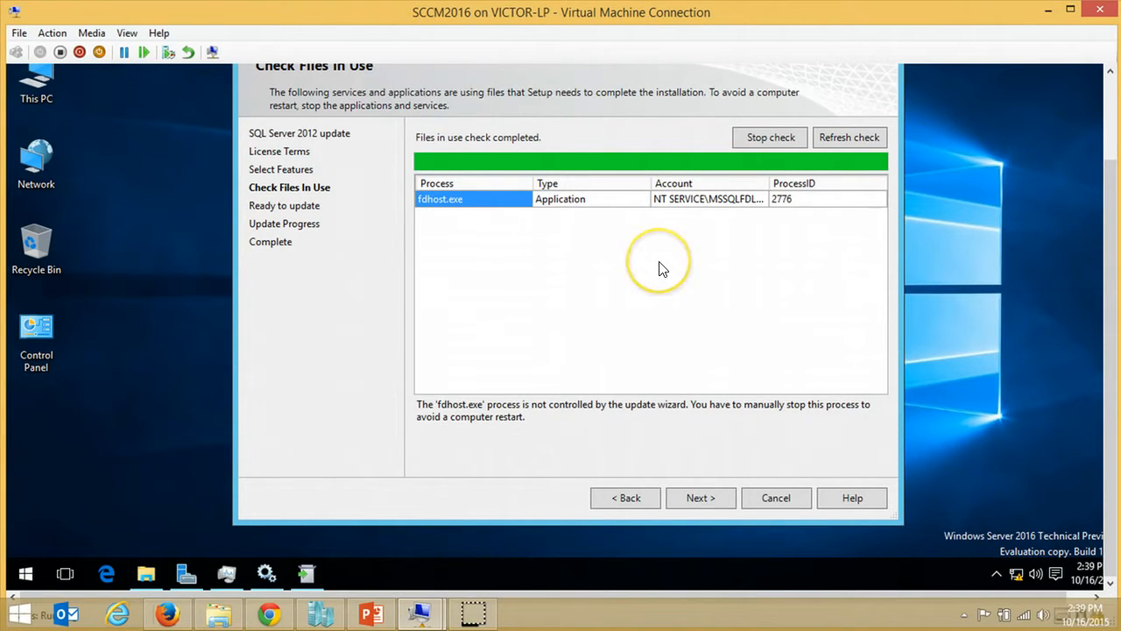
click(707, 497)
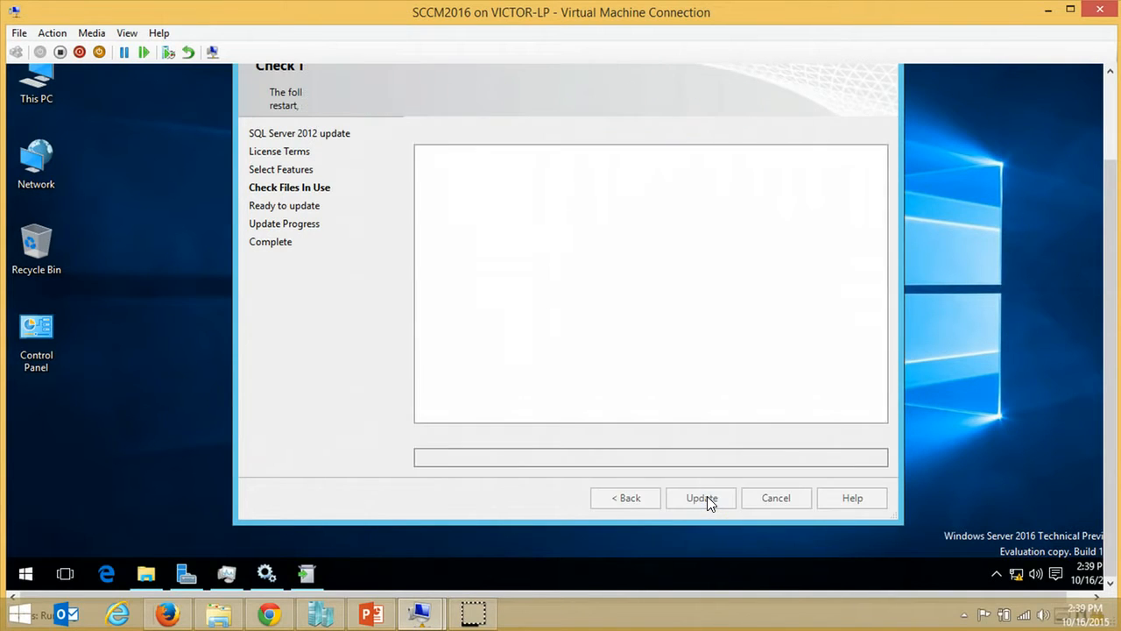
click(707, 497)
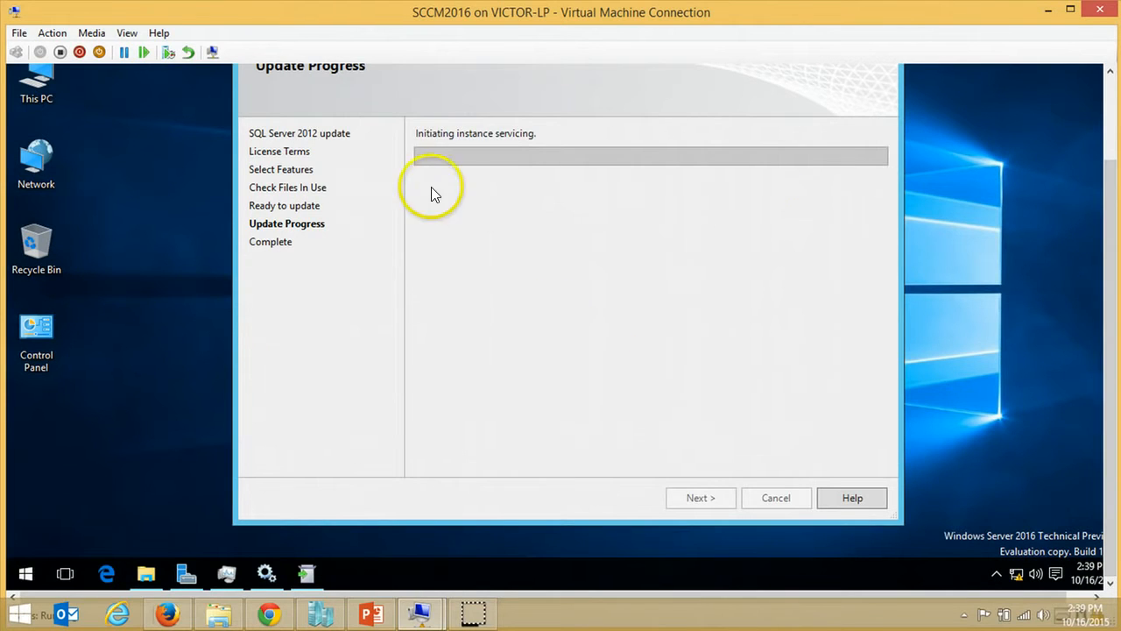
drag(1109, 225, 1109, 303)
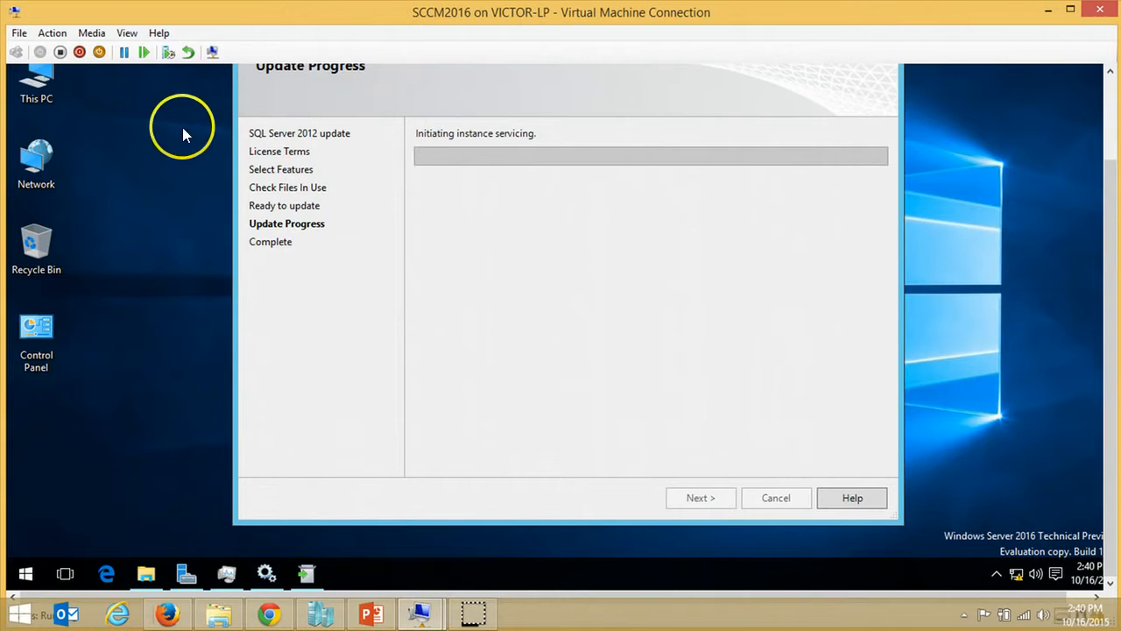
drag(1109, 318, 1109, 242)
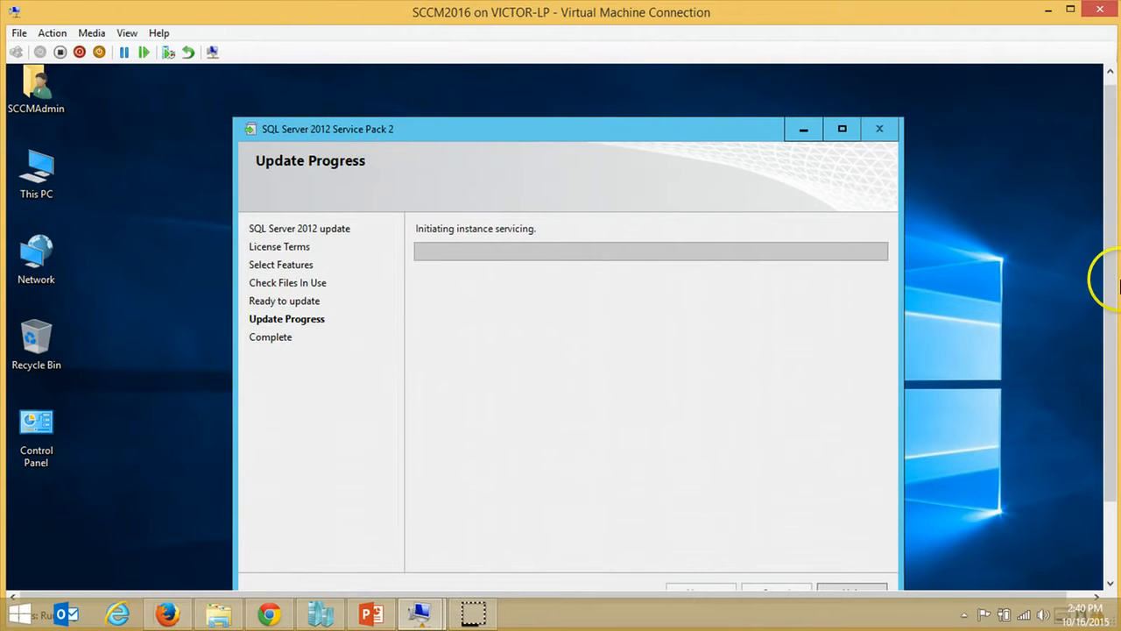
drag(1106, 279, 1101, 408)
click(631, 420)
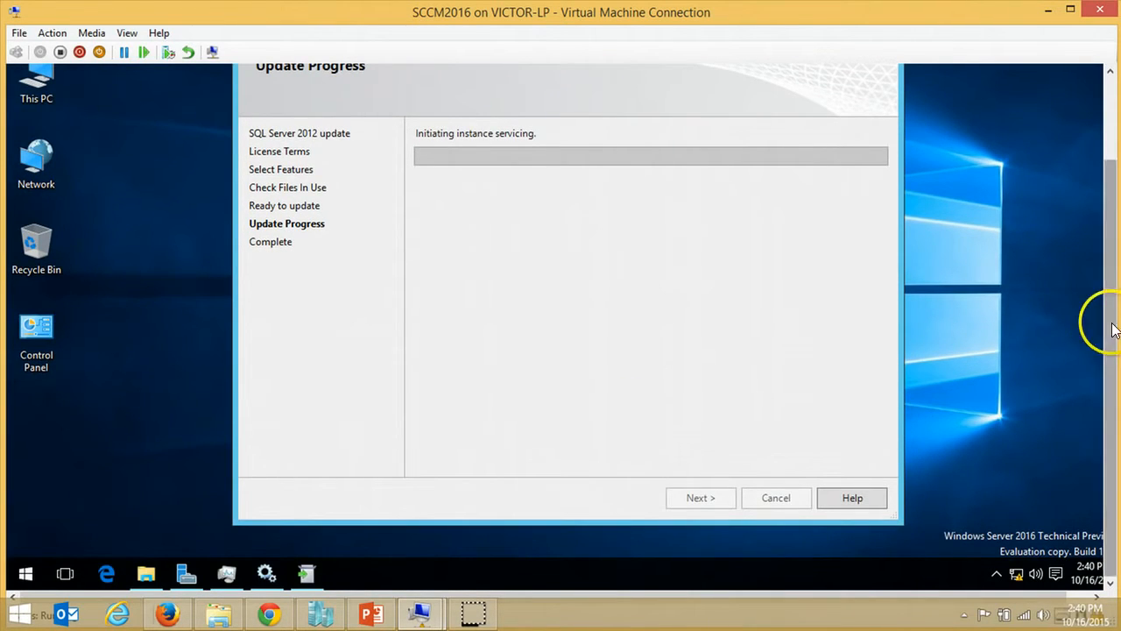
drag(1103, 321, 1103, 383)
click(626, 433)
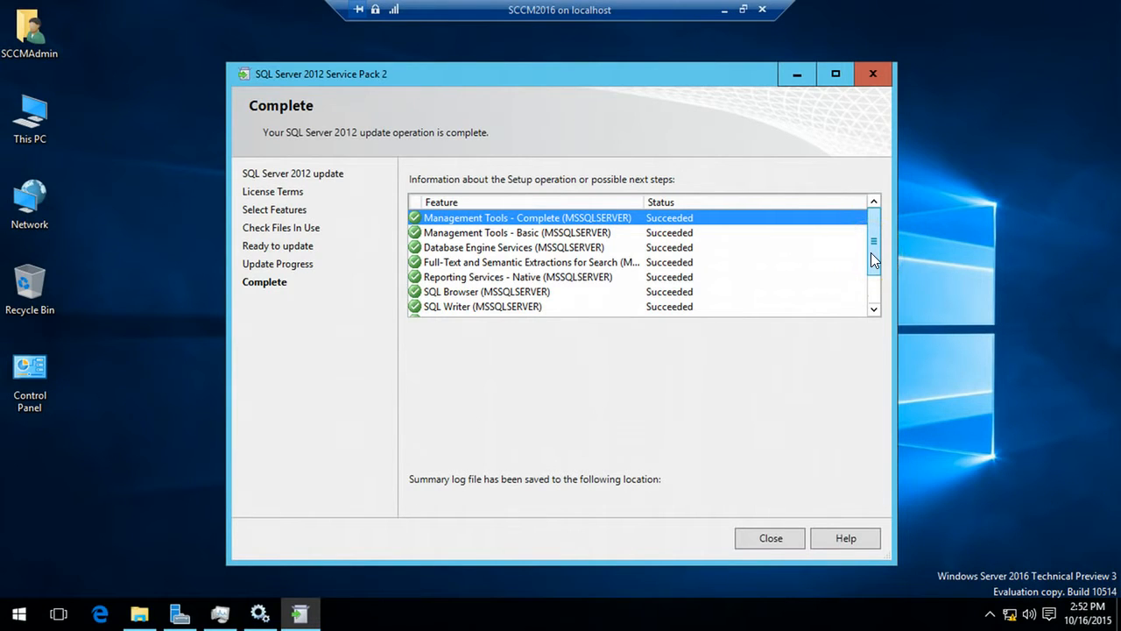
Step: Review the status of every updated feature and close the completed Service Pack 2 setup
drag(871, 253, 871, 286)
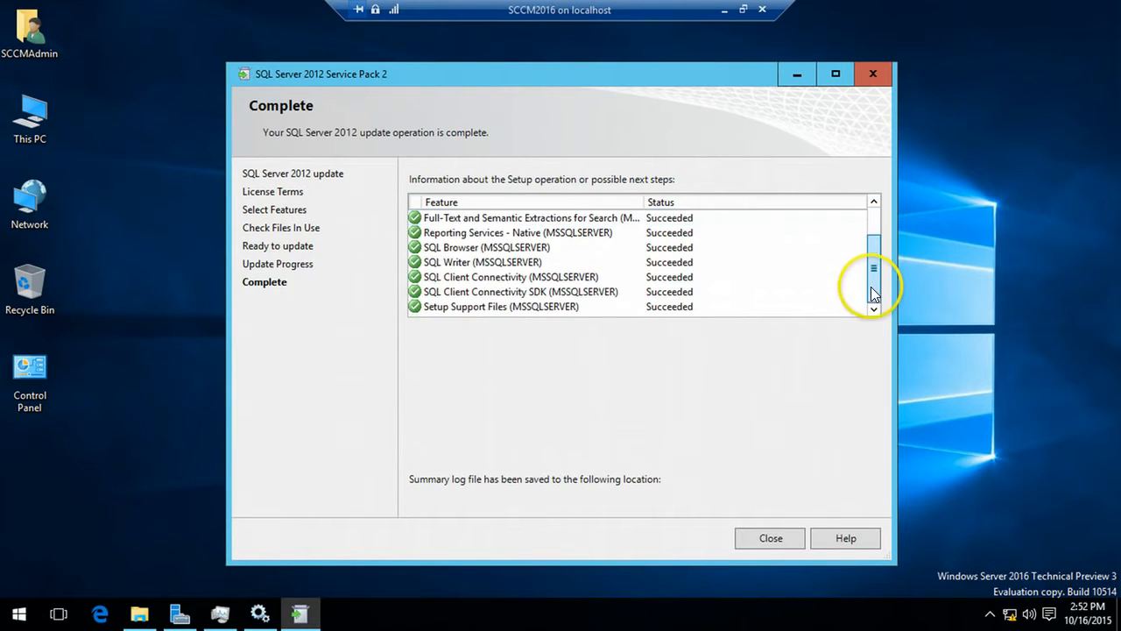
click(767, 543)
Step: Run the CU4 package SQLServer2012-KB3007556-x64-CU4 from the SQL Server 2012 Updates folder
click(139, 613)
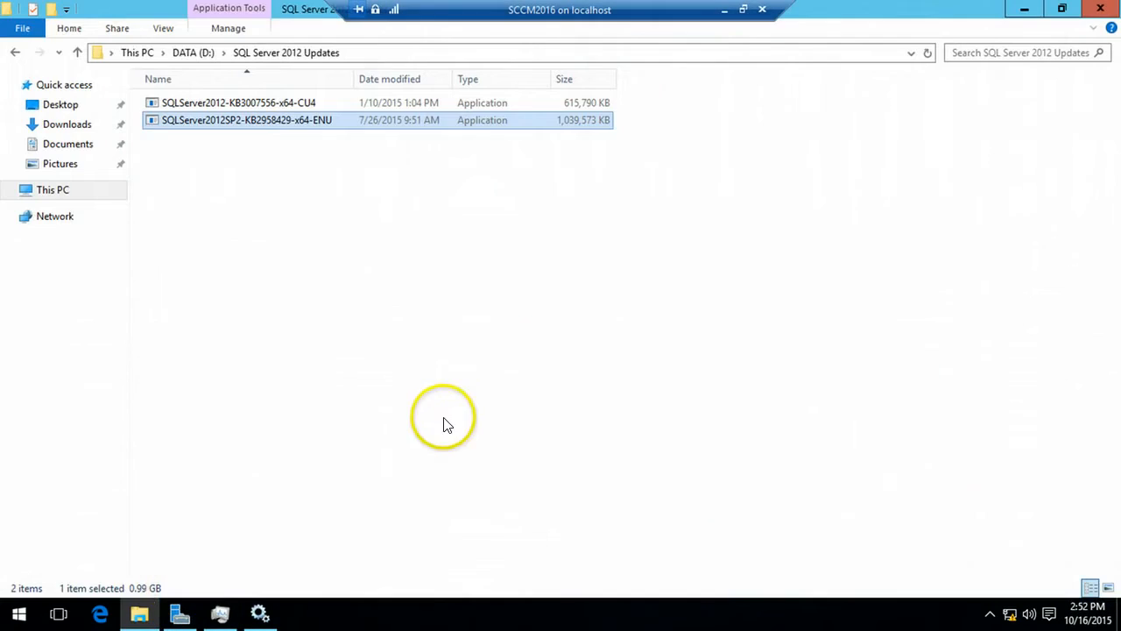
click(195, 107)
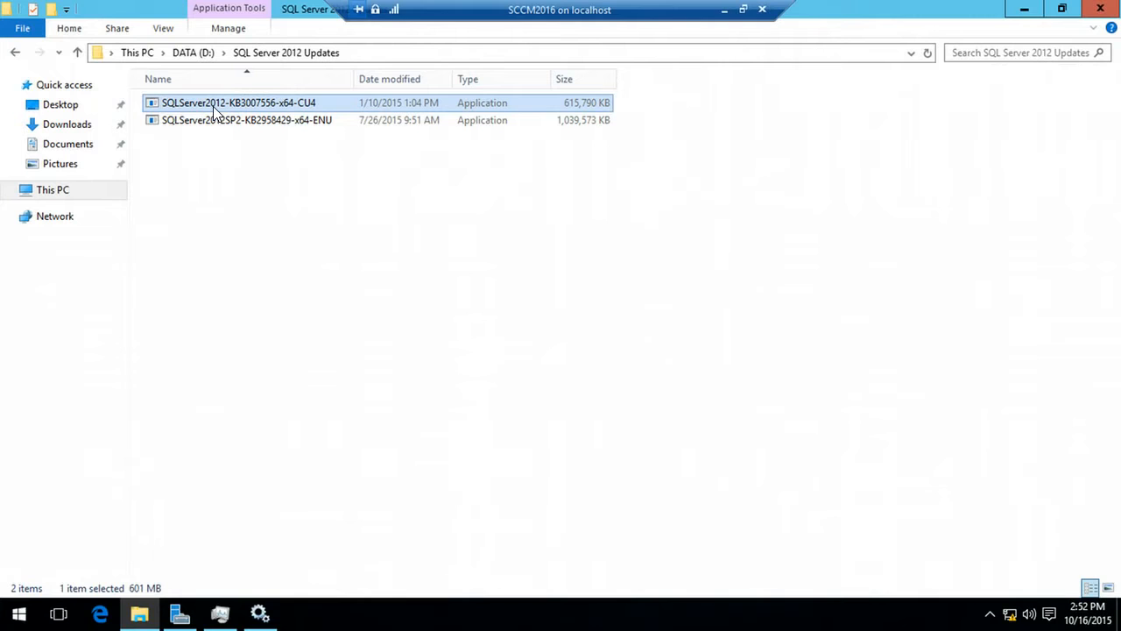
click(215, 112)
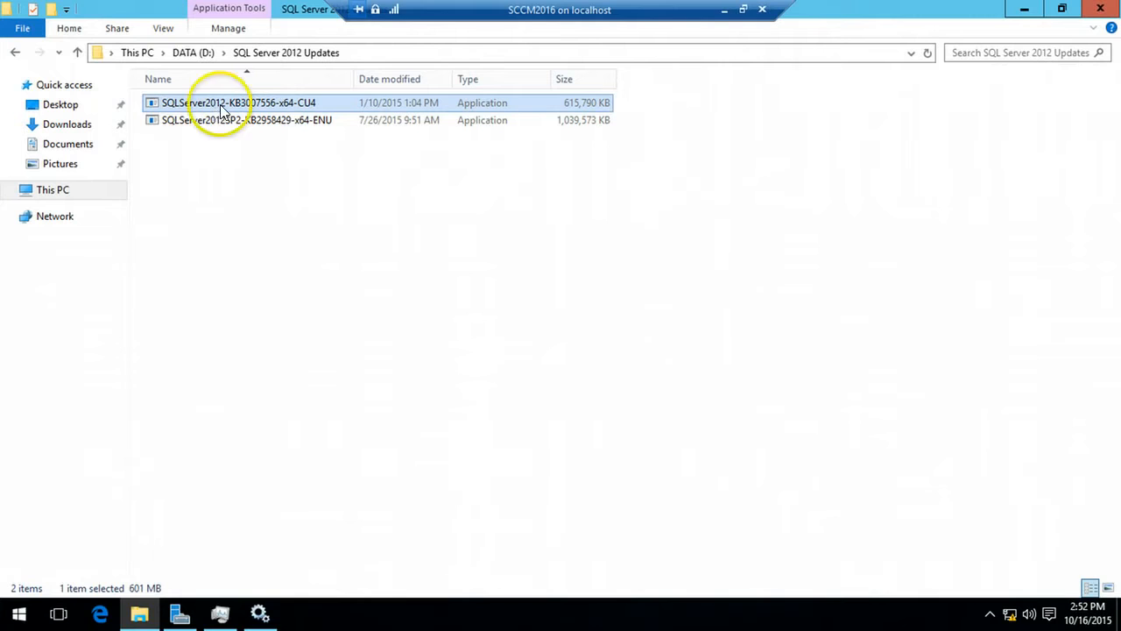
double_click(286, 103)
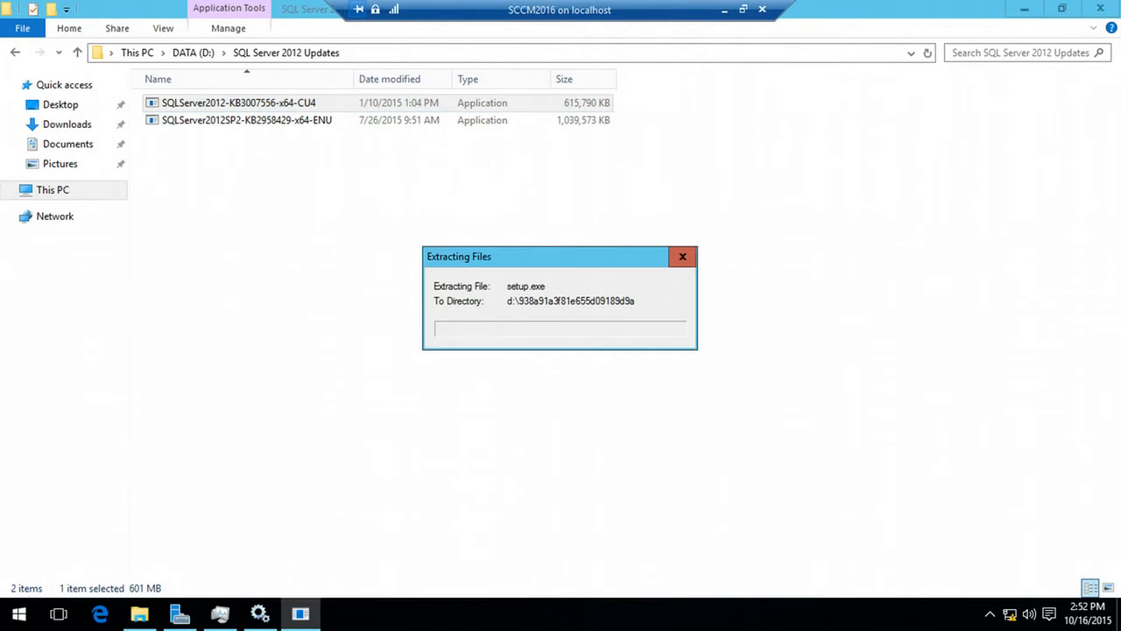
Step: Minimize File Explorer while the CU4 files extract and show the SCCM2016 connection in a window
click(1020, 11)
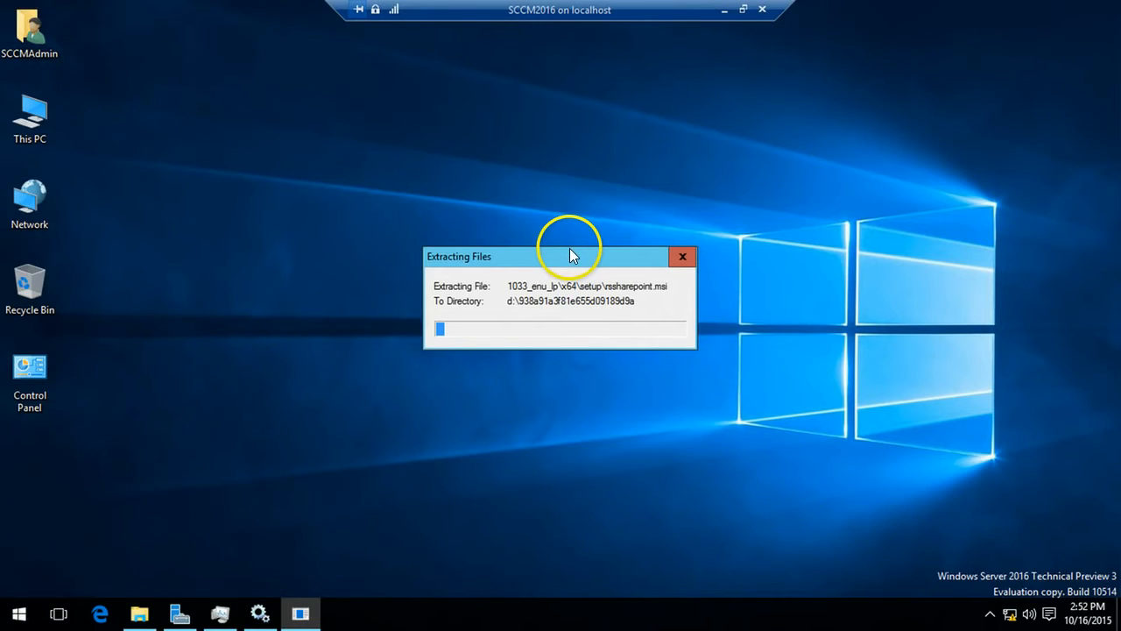
click(743, 10)
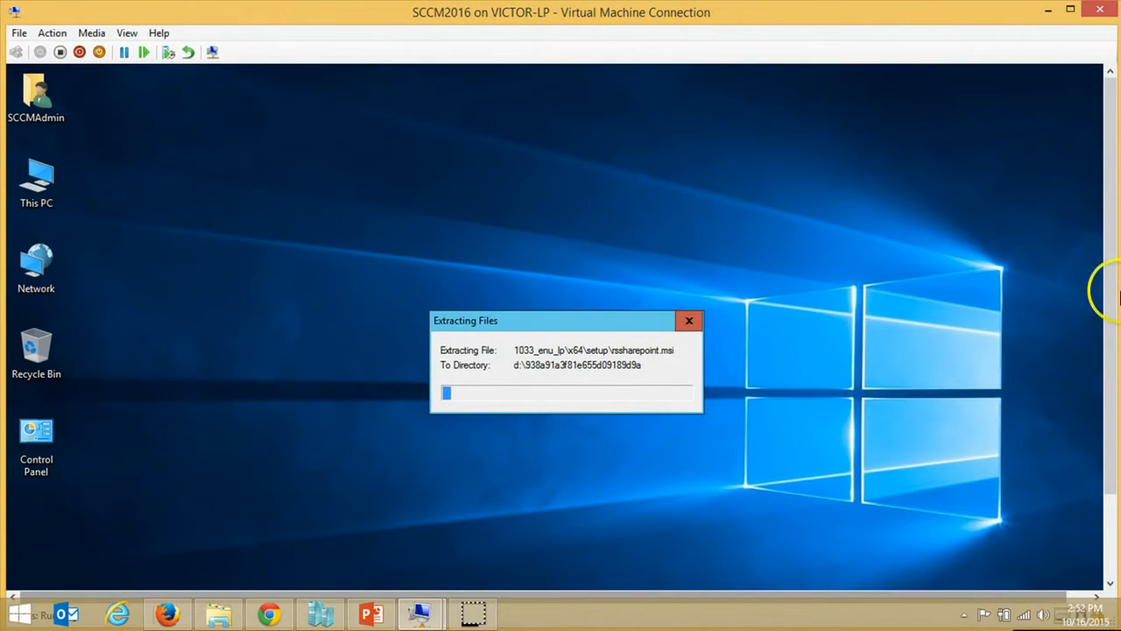
drag(1114, 296, 1100, 380)
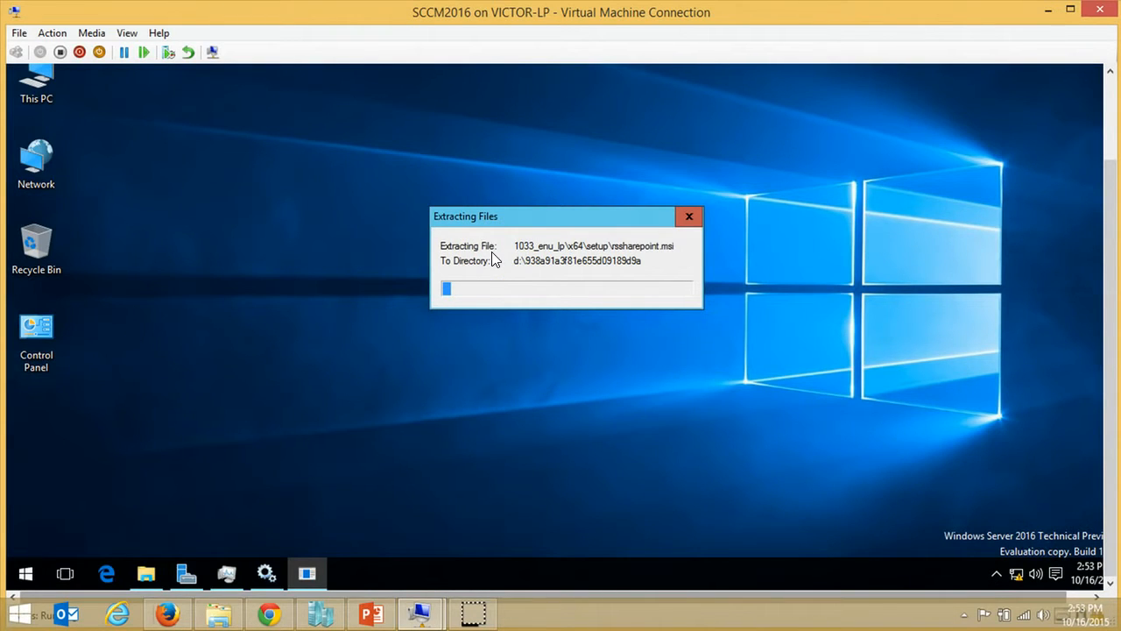
click(832, 210)
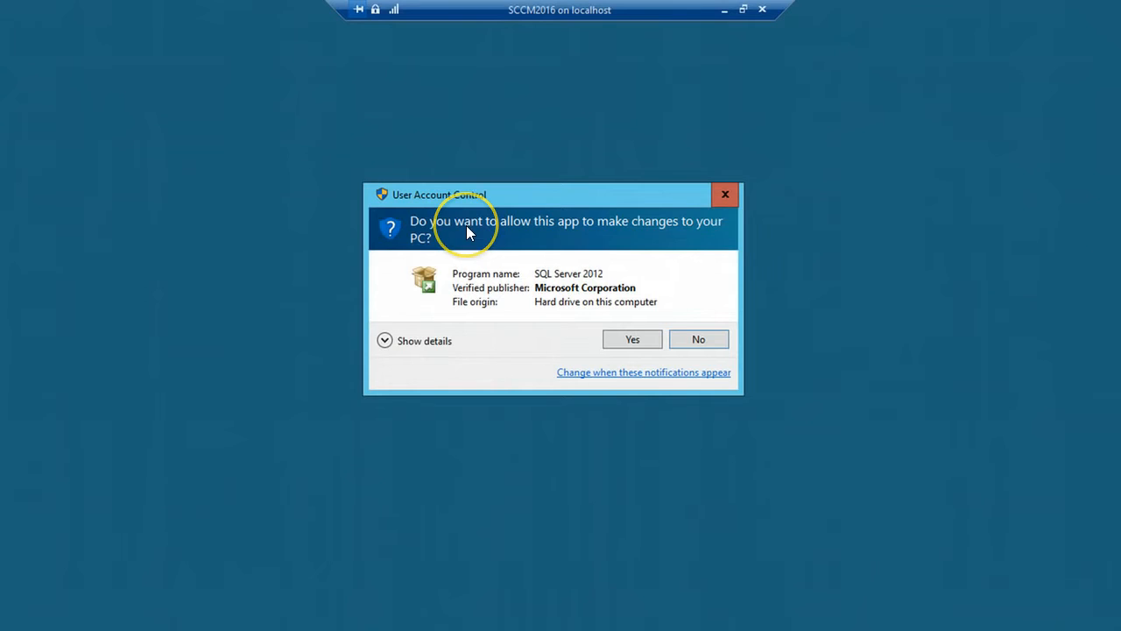
Step: Allow SQL Server 2012 setup to make changes to the PC and take the SCCM2016 connection out of full screen
key(alt+y)
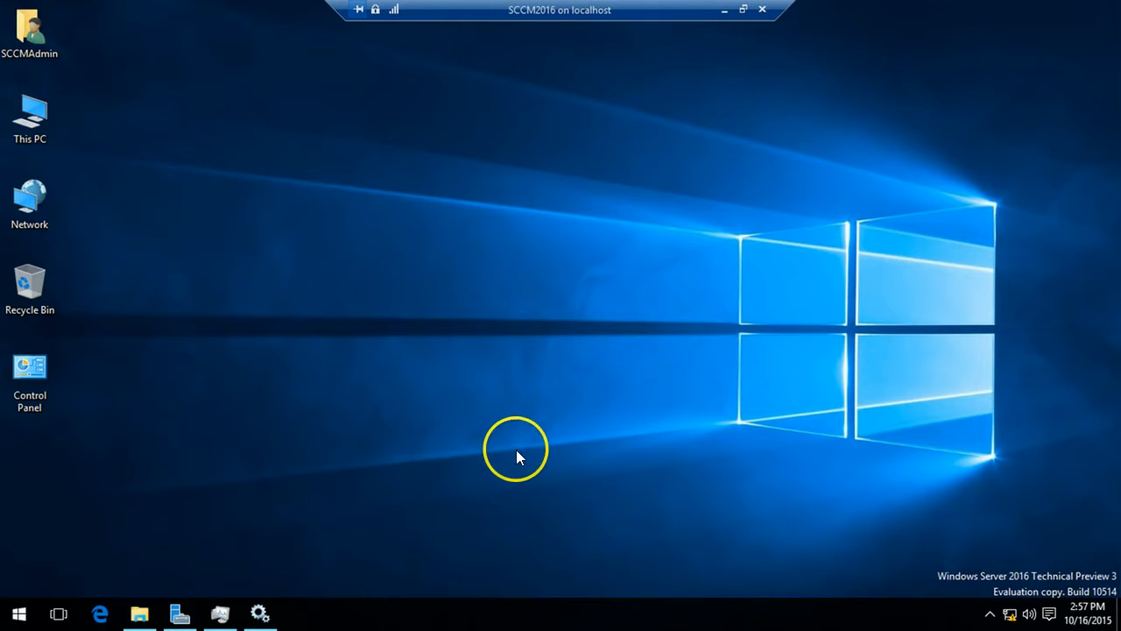
click(742, 11)
drag(1108, 213, 1075, 346)
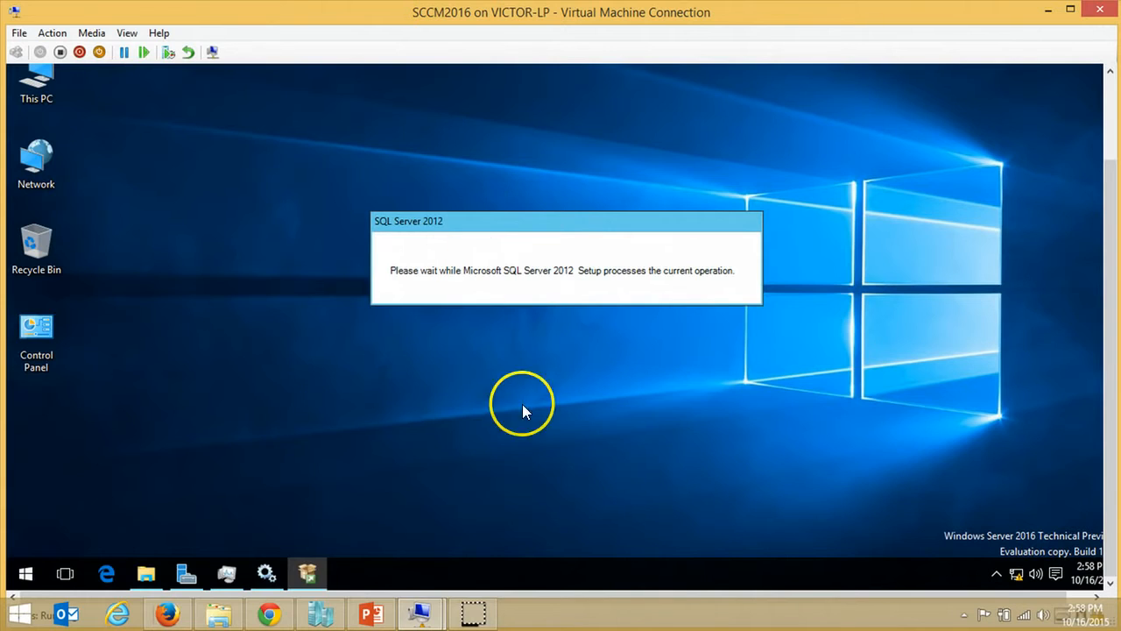
drag(1110, 291, 1108, 248)
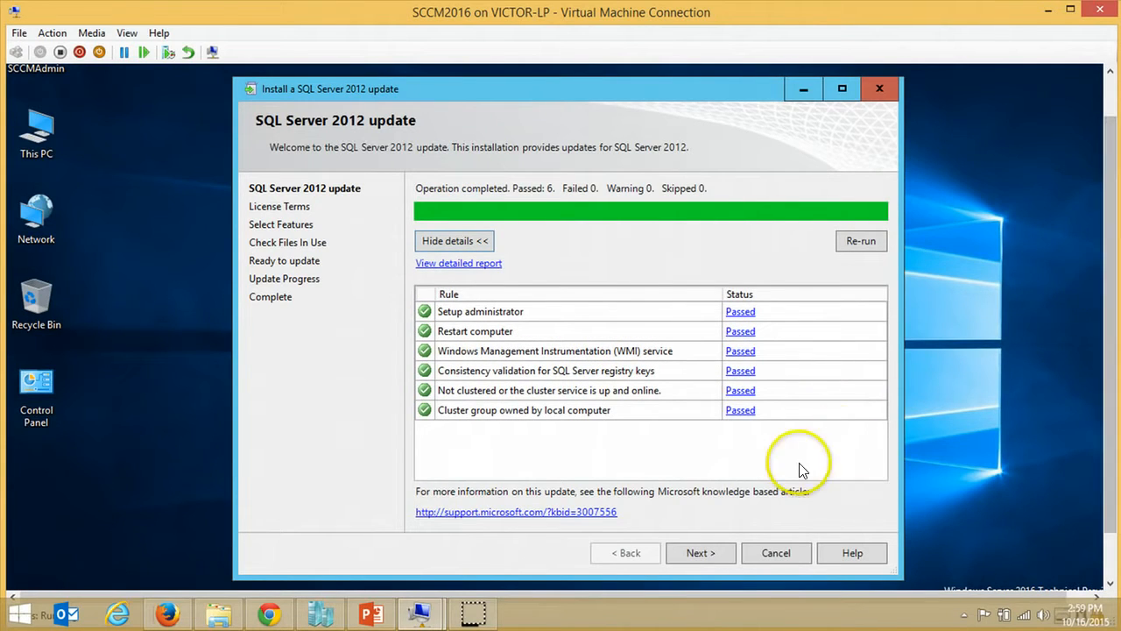
Step: Proceed past the CU4 rule checks and accept the license terms, leaving feature usage reporting off
click(700, 547)
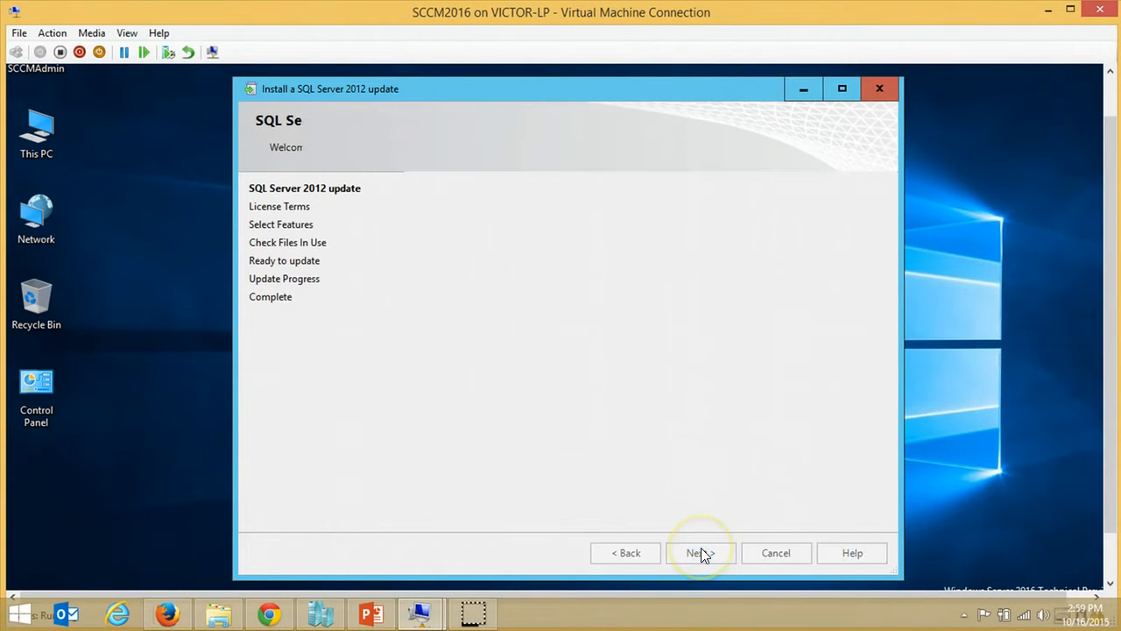
click(480, 438)
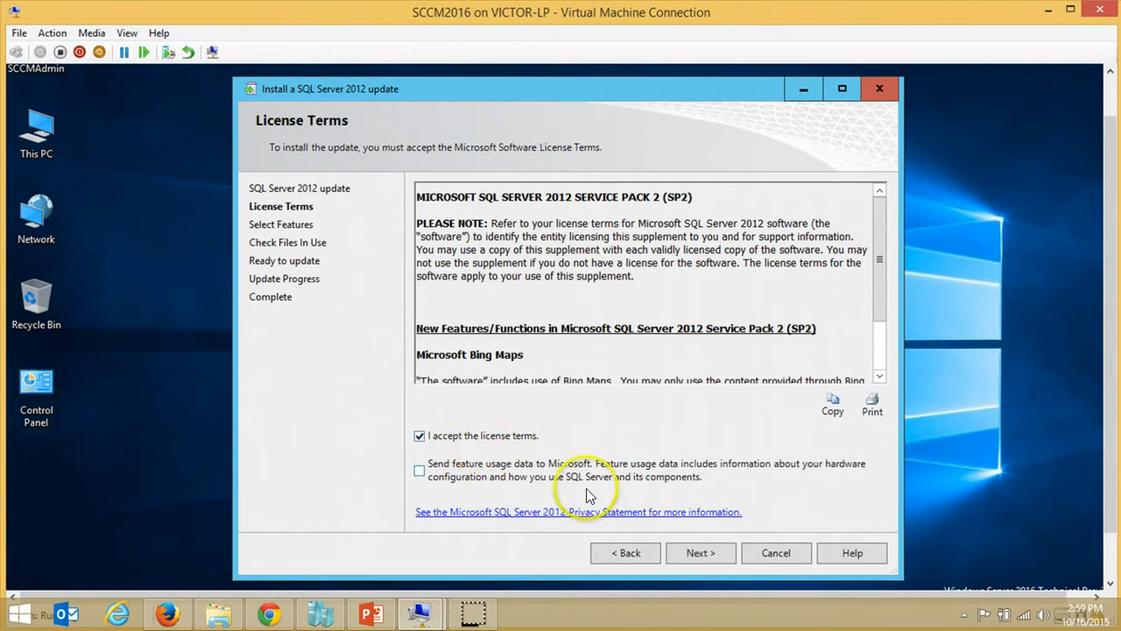
click(685, 553)
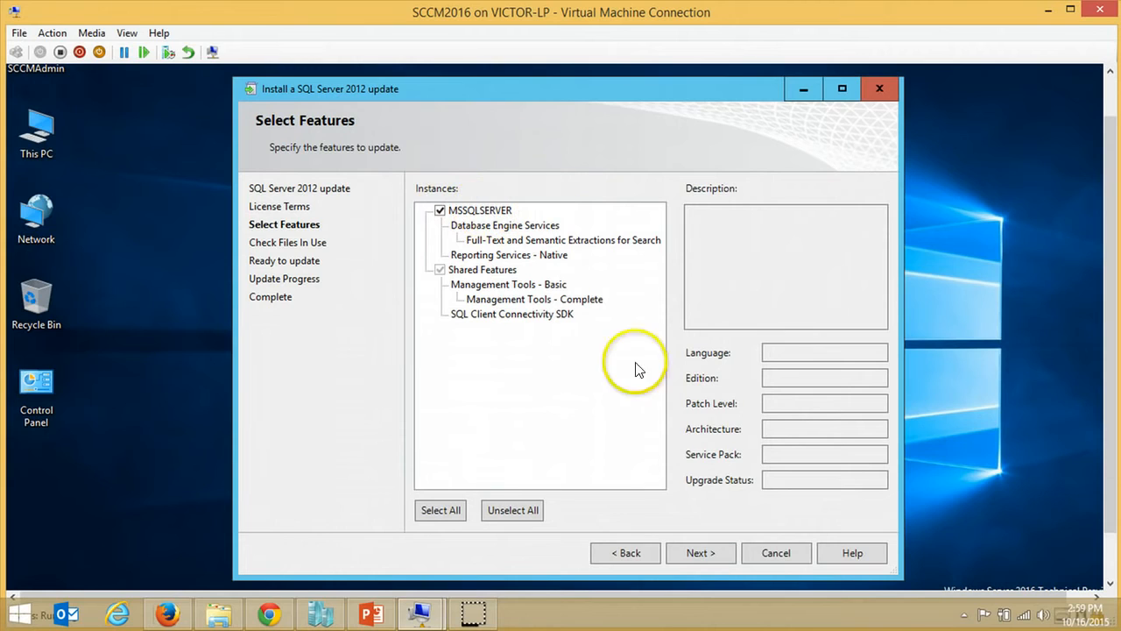
Step: Keep MSSQLSERVER and the shared features selected for CU4 and run the files-in-use check
click(698, 552)
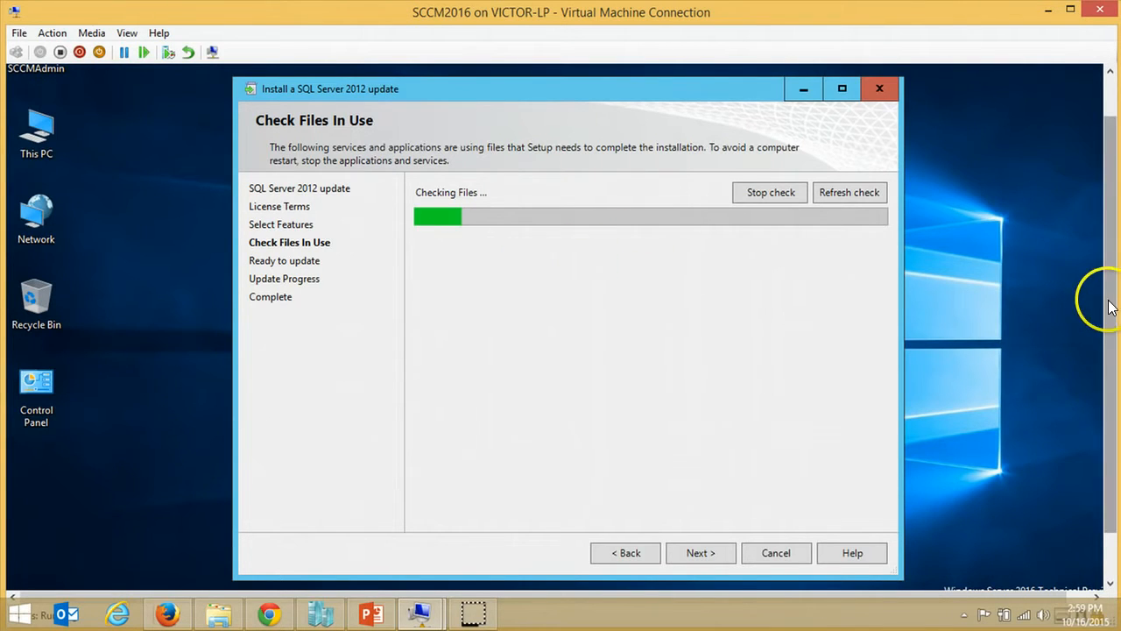
drag(1110, 300, 1113, 388)
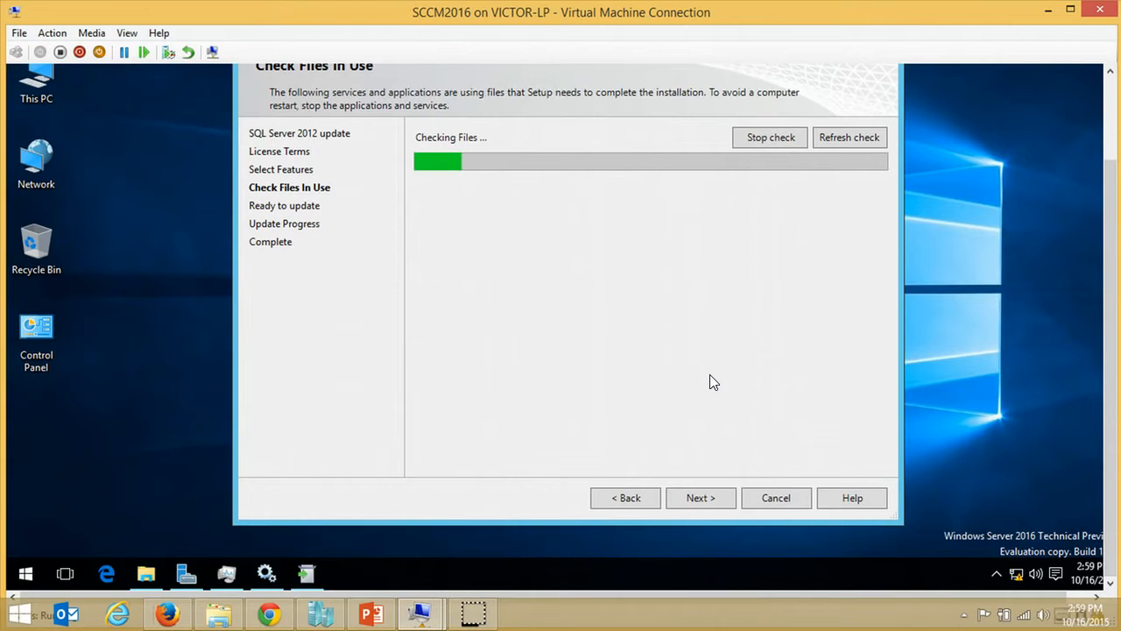
click(470, 613)
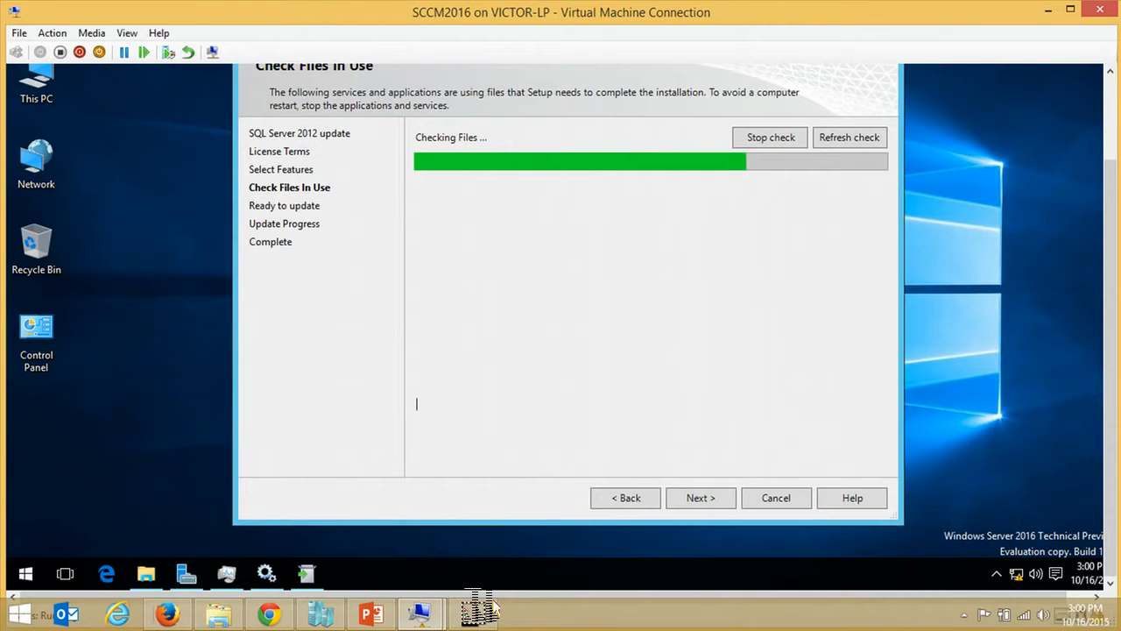
click(485, 606)
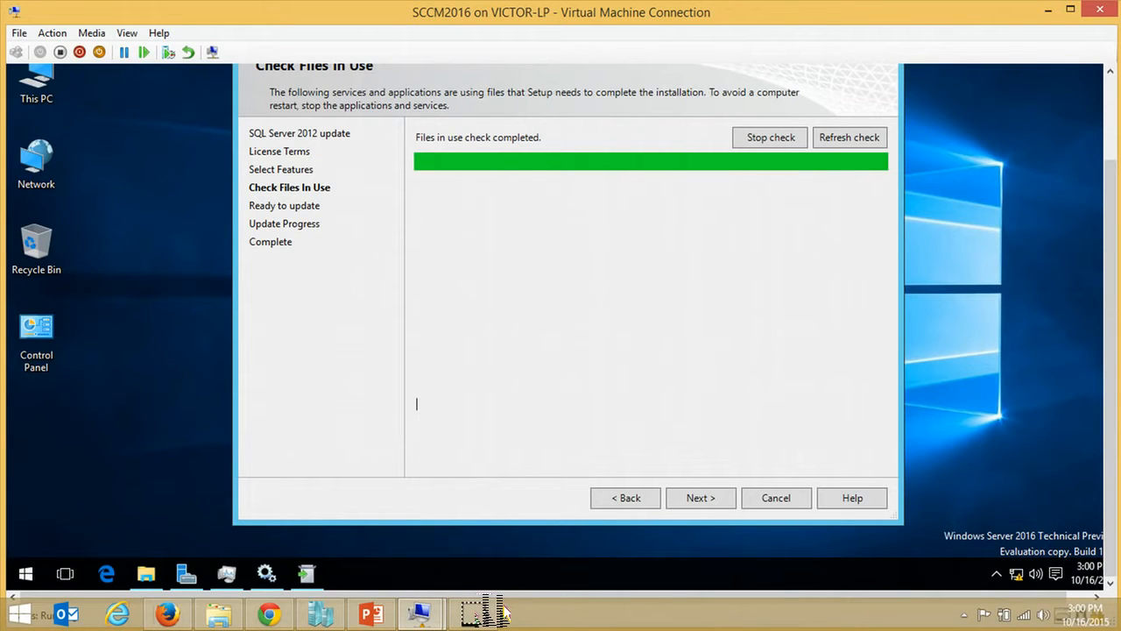
Step: Review the summary of features to update and start the CU4 update
click(704, 497)
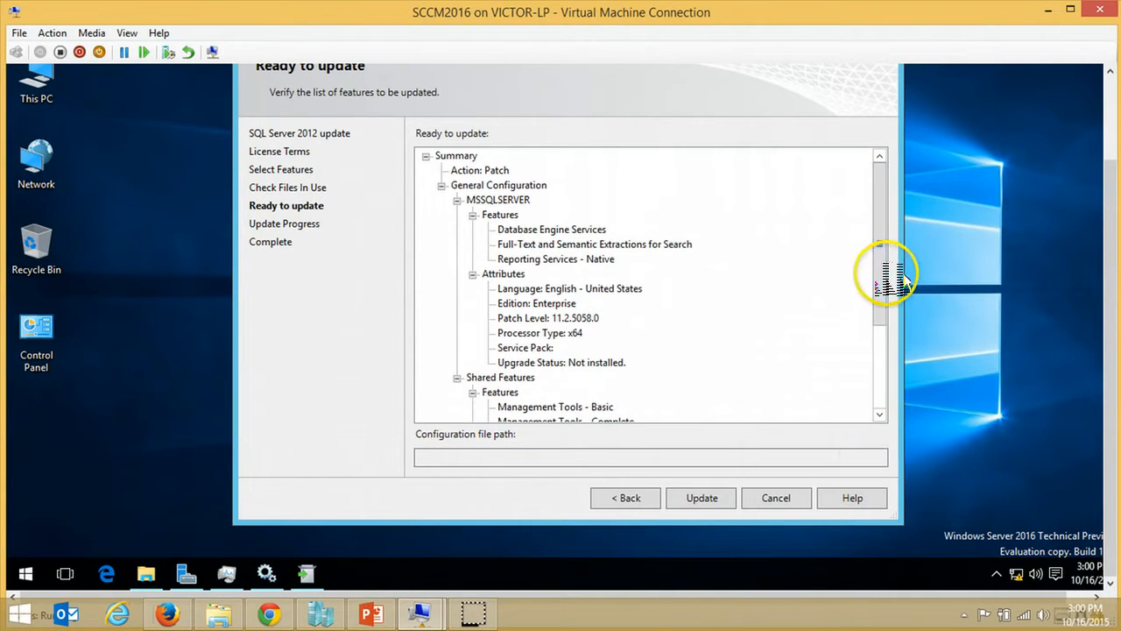
drag(882, 276, 877, 371)
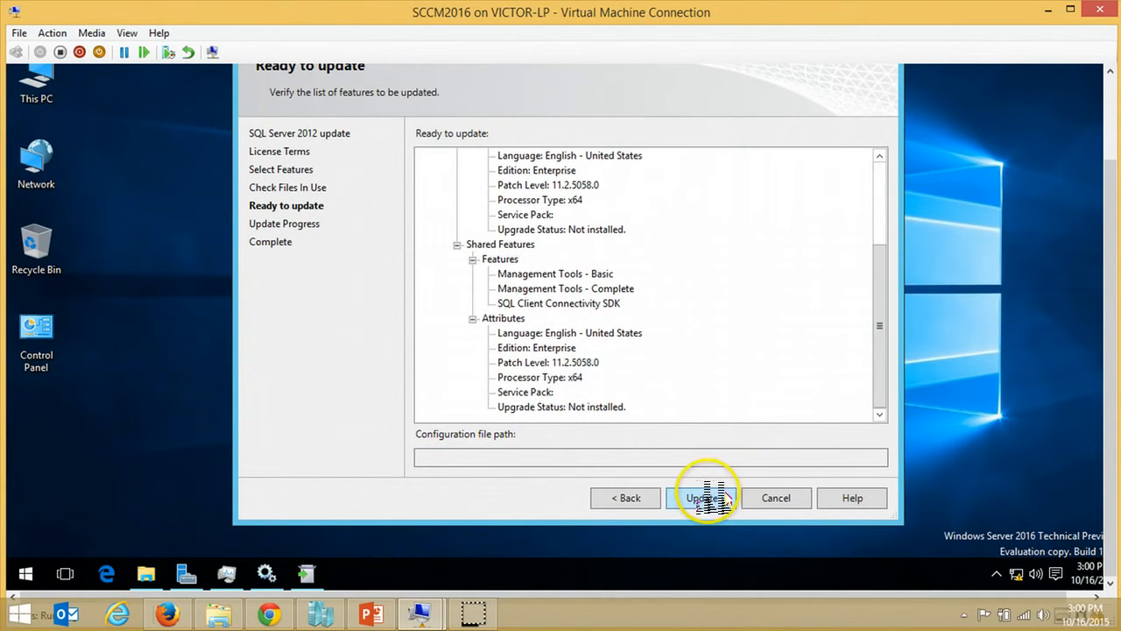
click(706, 497)
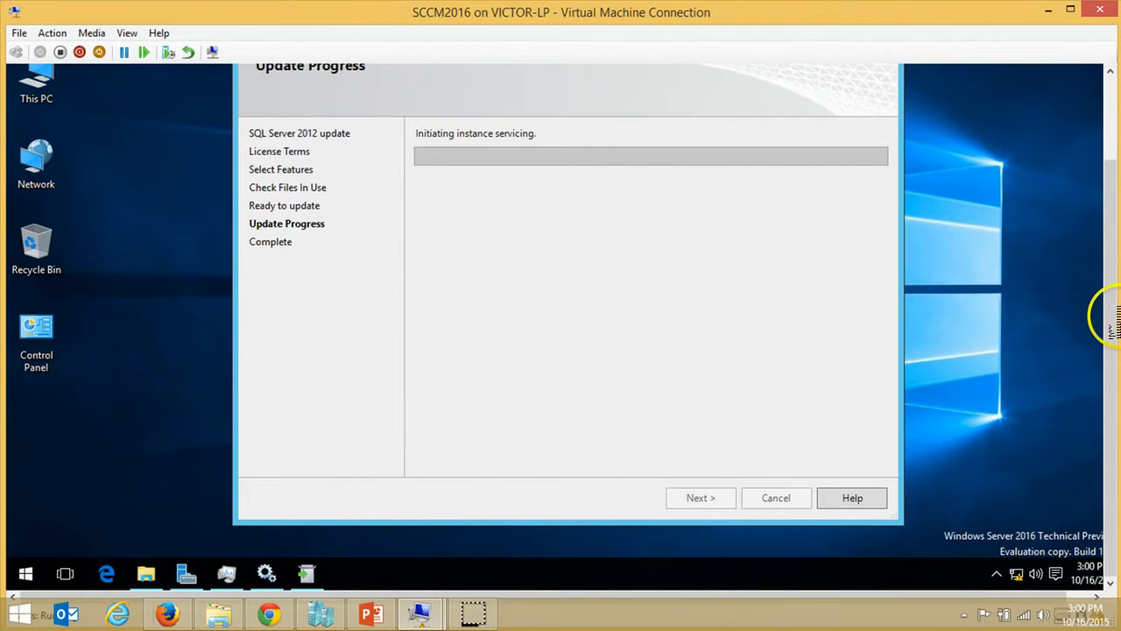
drag(1101, 338, 1101, 393)
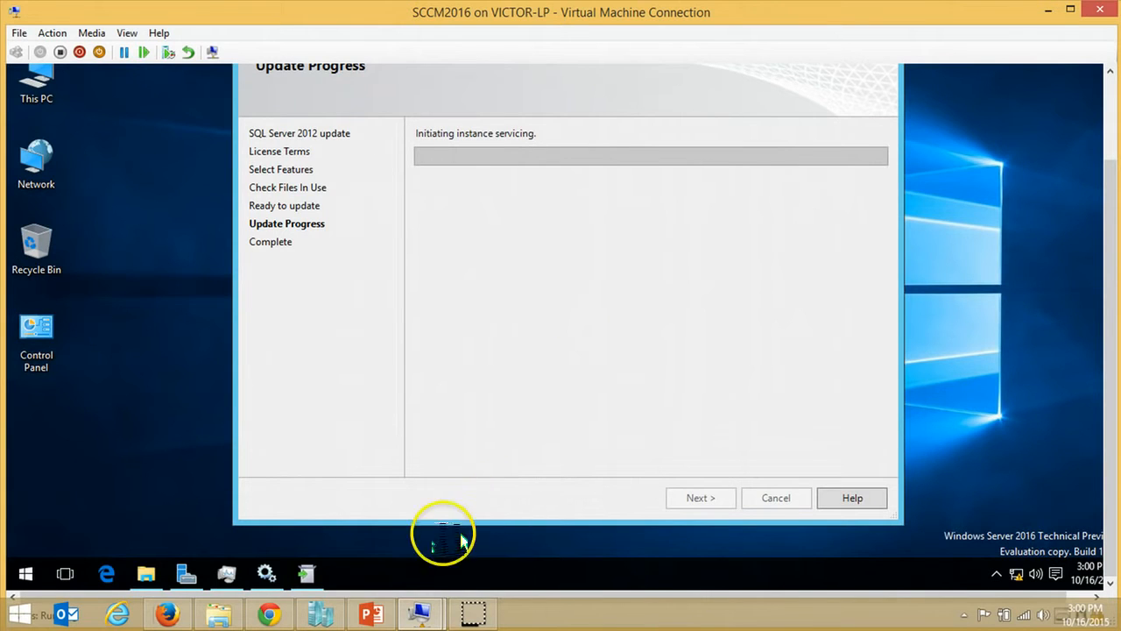
Step: Switch to the PowerPoint presentation and review the installation steps following the SP2 and CU4 update
click(371, 615)
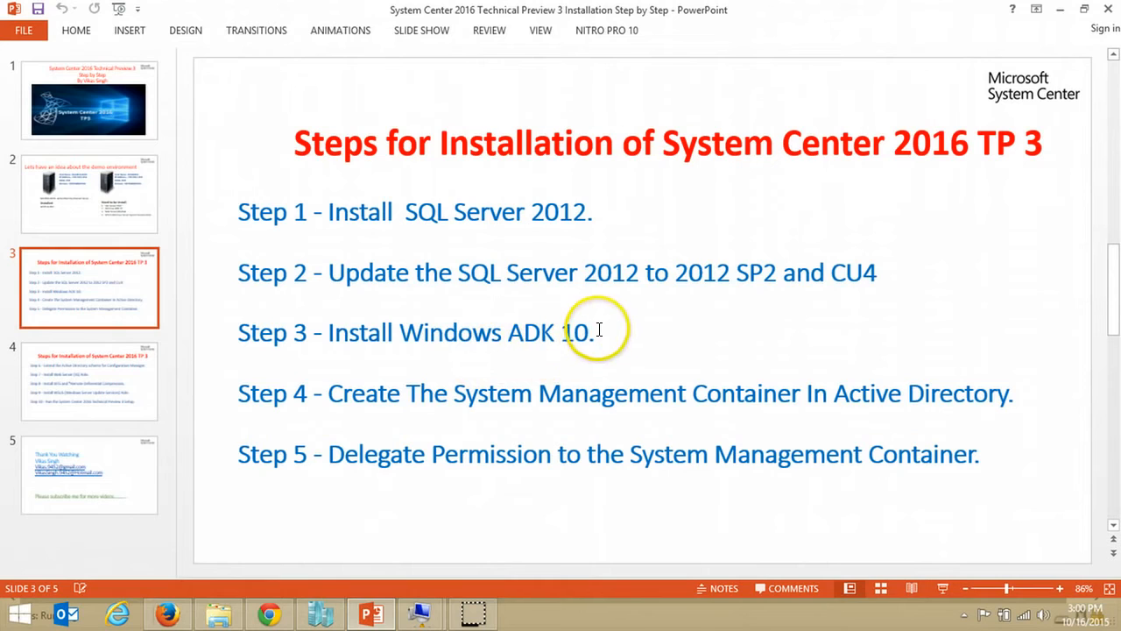
click(903, 274)
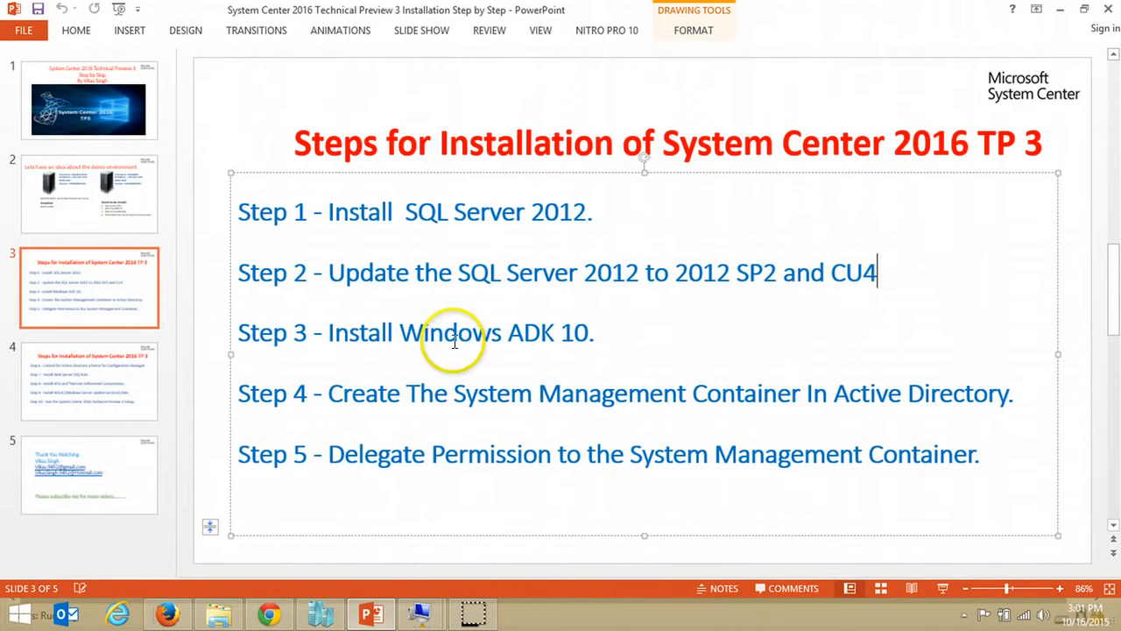
Step: Finish the Step 2 line of the slide with a period and highlight the Step 3 line about Windows ADK 10
text(.)
drag(596, 335, 244, 335)
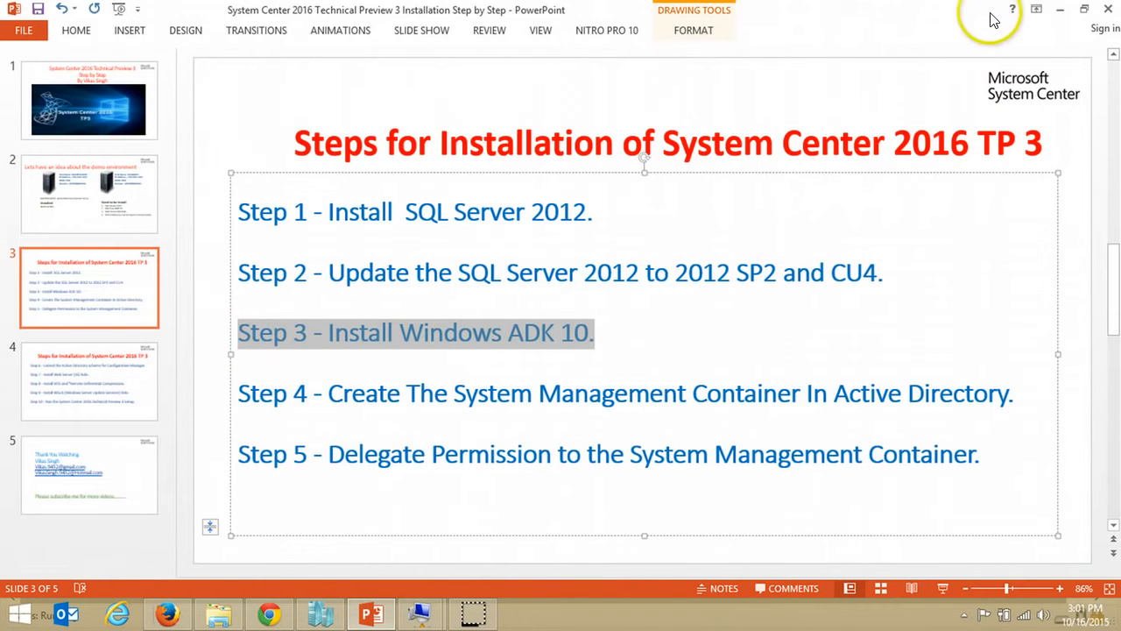
Step: Minimize the presentation to return to the SCCM2016 virtual machine and refresh its desktop
click(1059, 10)
drag(1109, 262, 1109, 175)
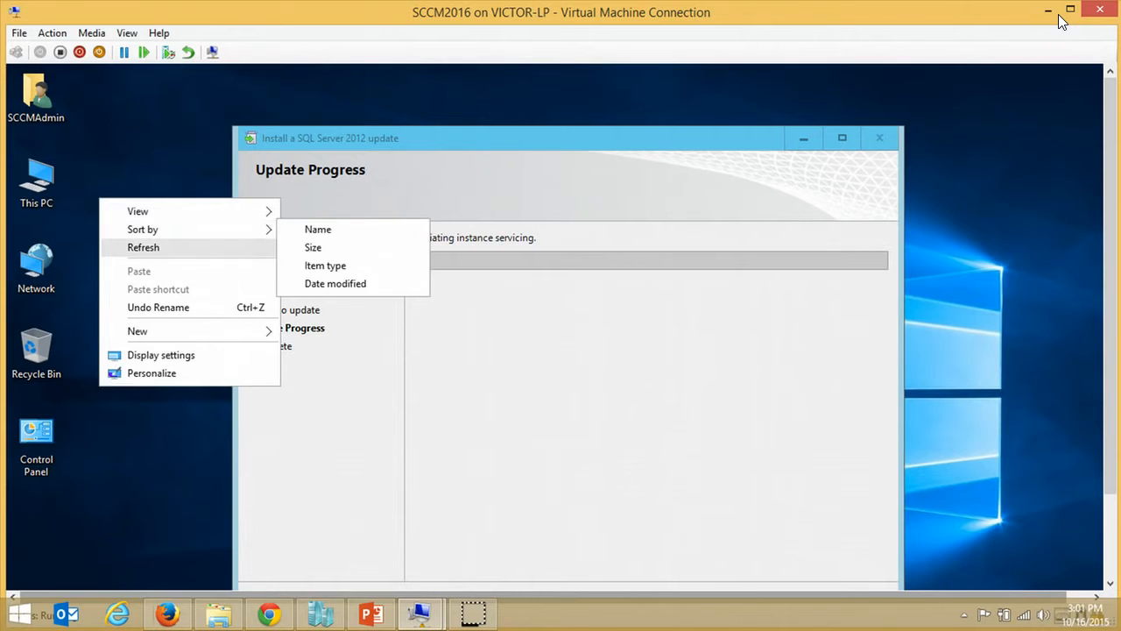
click(143, 248)
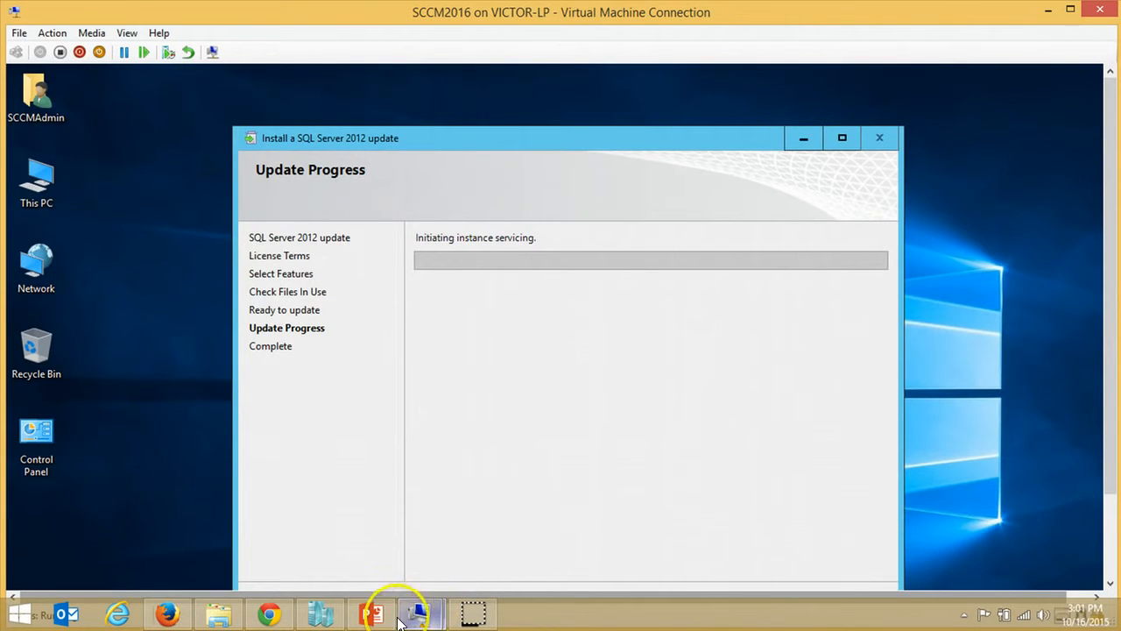
Step: Switch to Hyper-V Manager and open the DVD drive settings of the SCCM2016 virtual machine
click(326, 610)
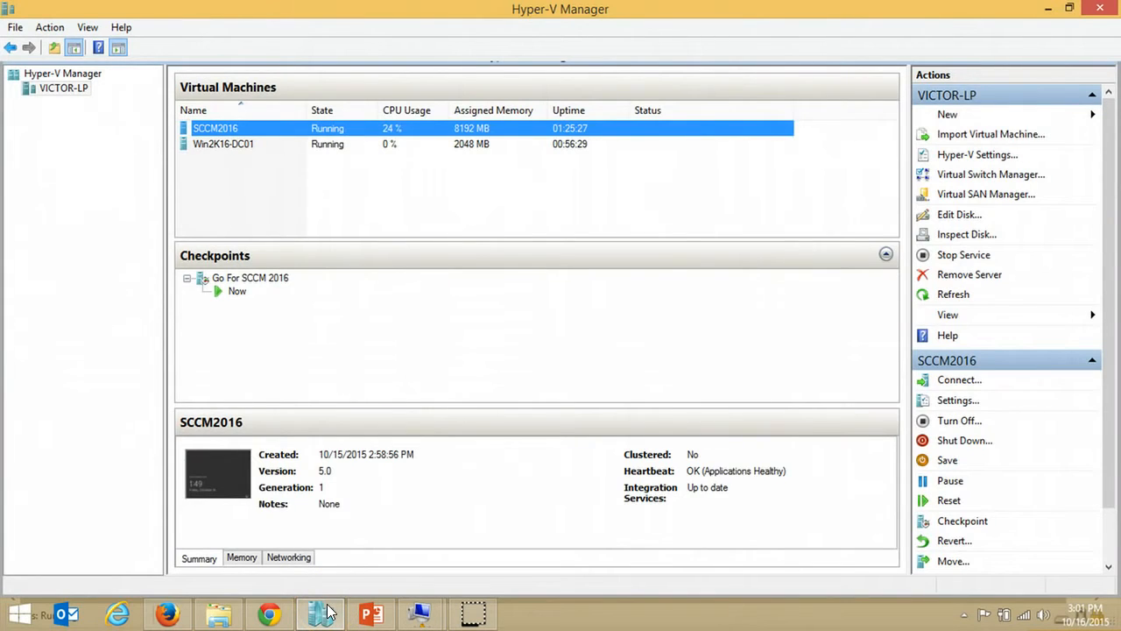
right_click(273, 127)
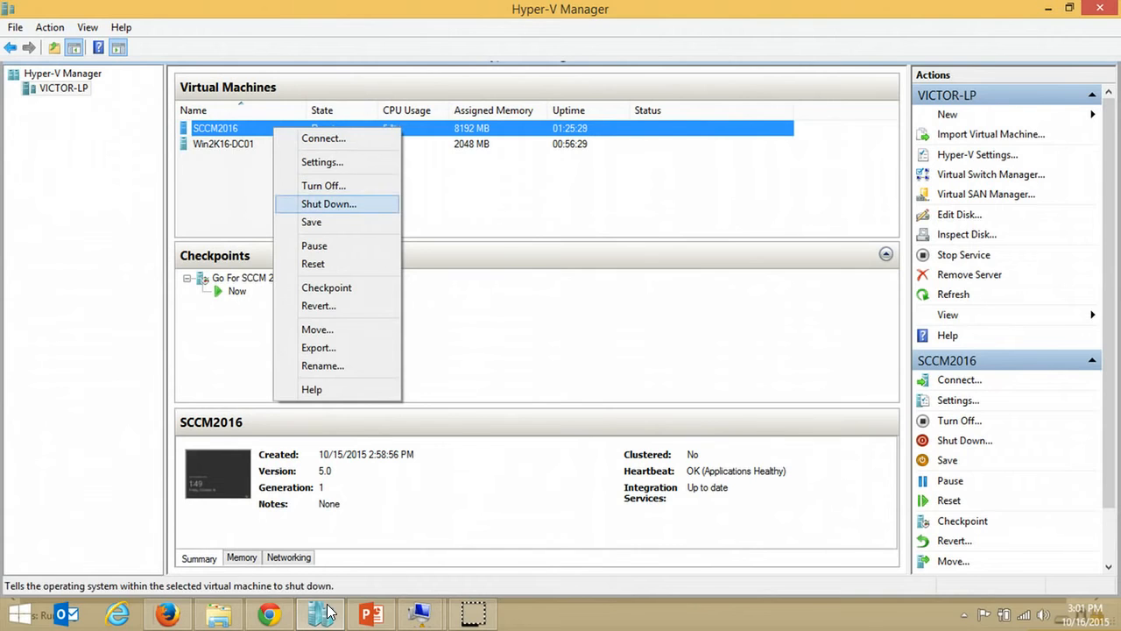
click(322, 162)
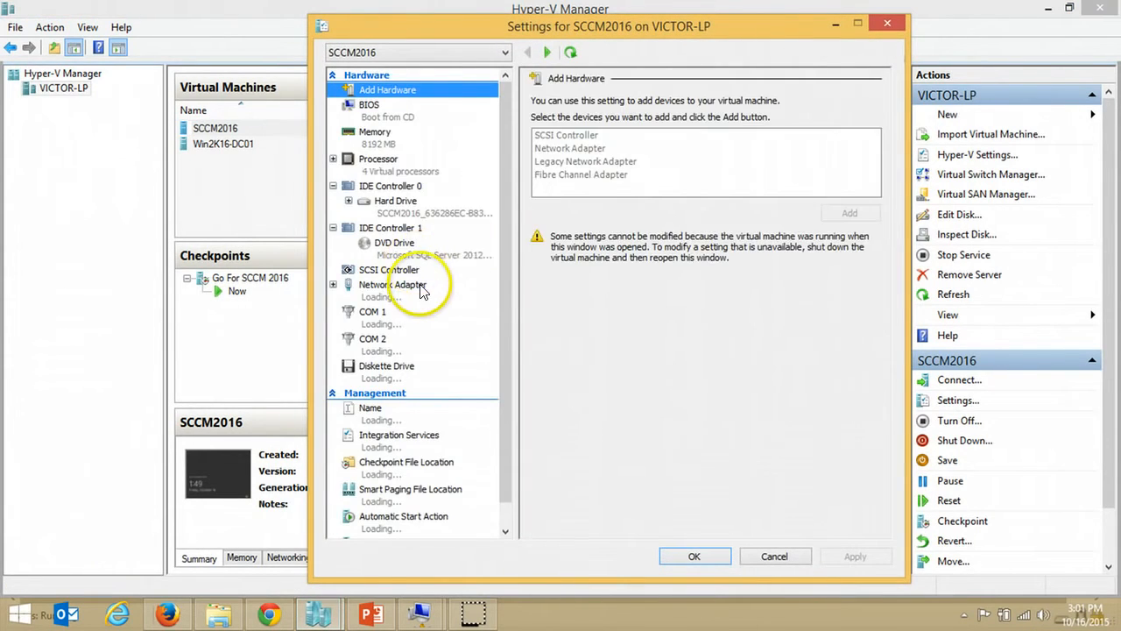
click(442, 247)
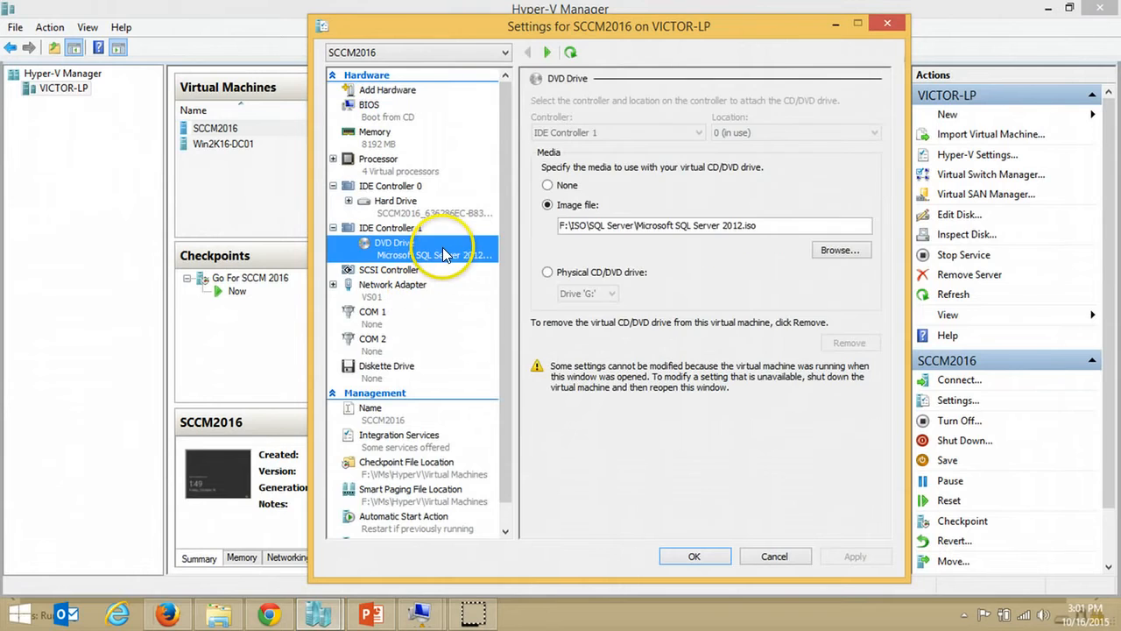
Step: Mount the image file F:\ISO\Microsoft Others\Windows ADK 10.iso in the virtual DVD drive and confirm the settings
click(843, 249)
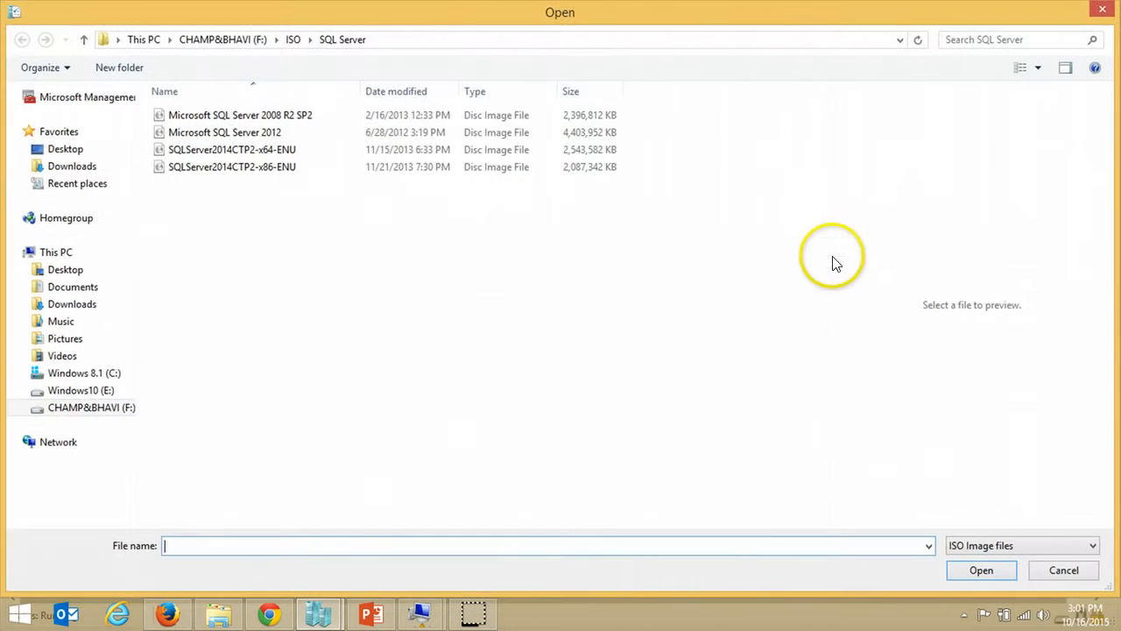
click(290, 42)
double_click(238, 149)
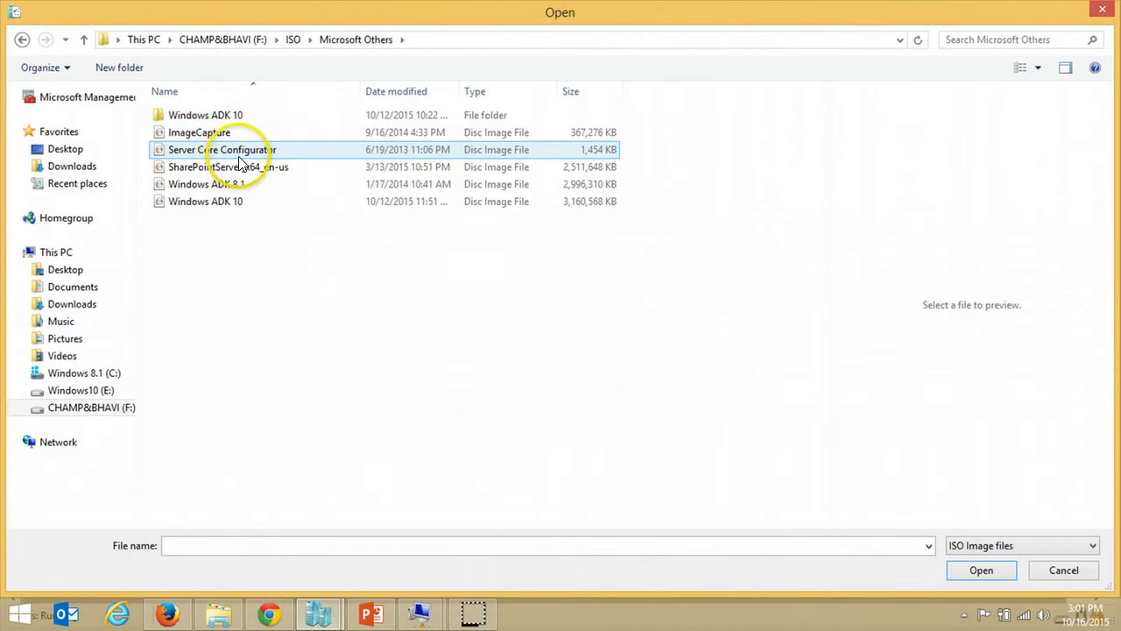
click(243, 204)
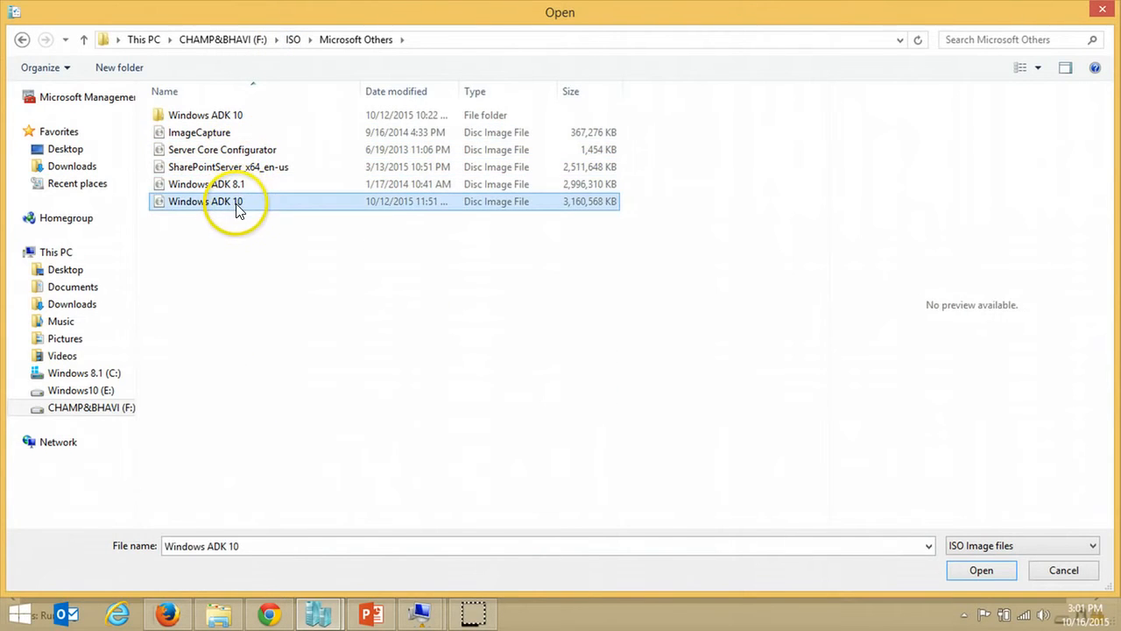
click(1002, 576)
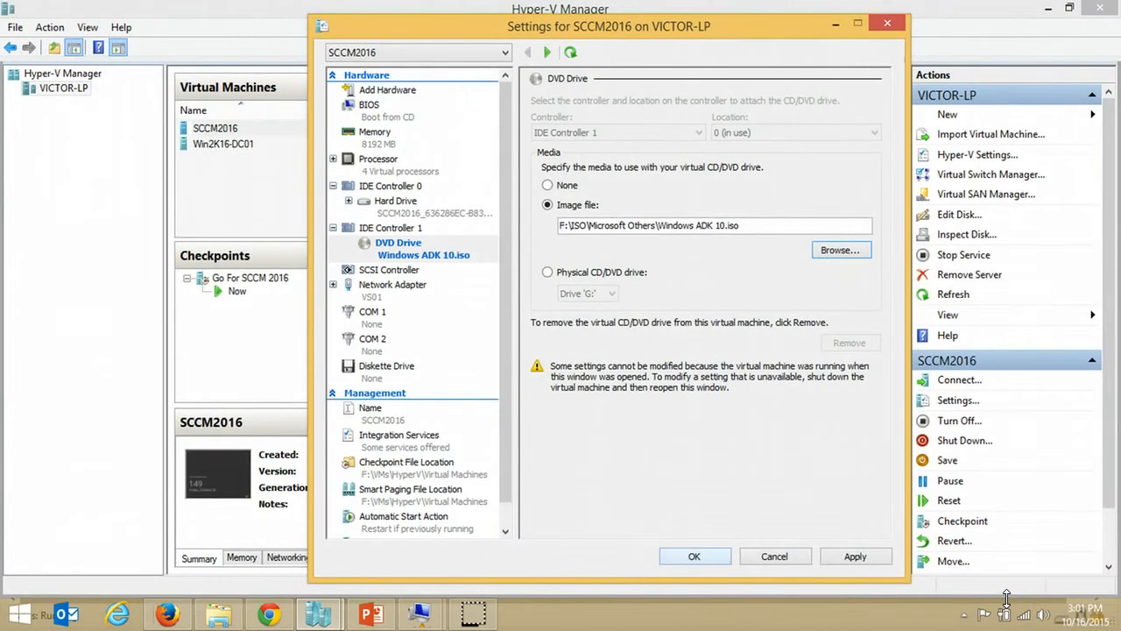
key(Return)
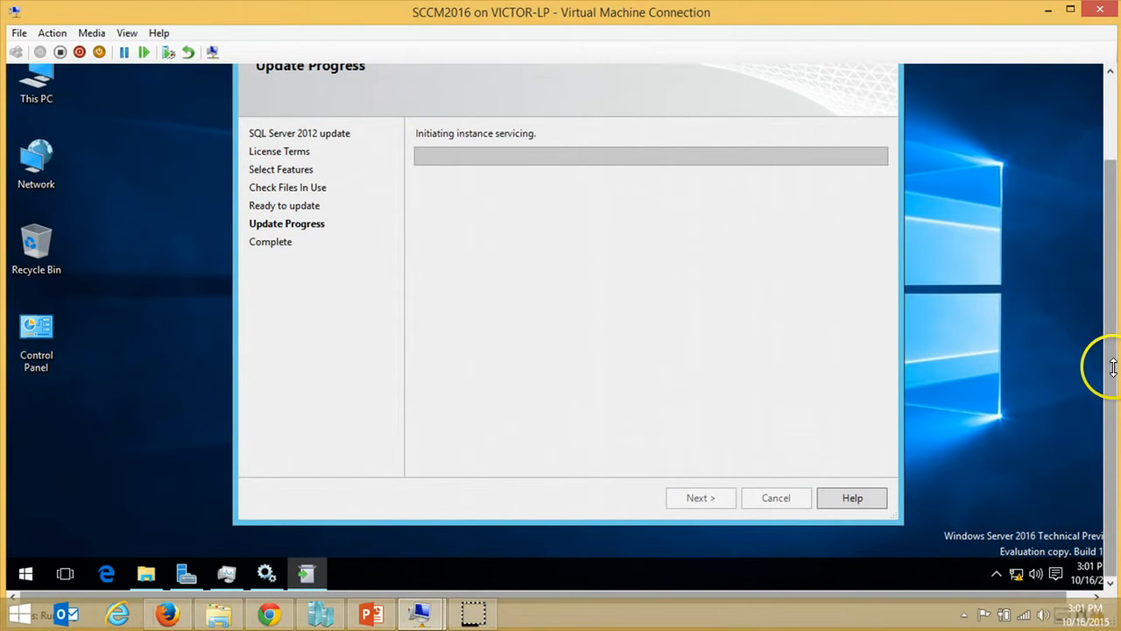
Step: Inside the SCCM2016 virtual machine, open the contents of DVD drive (E:) Windows ADK 10 in File Explorer
drag(1113, 367, 1108, 325)
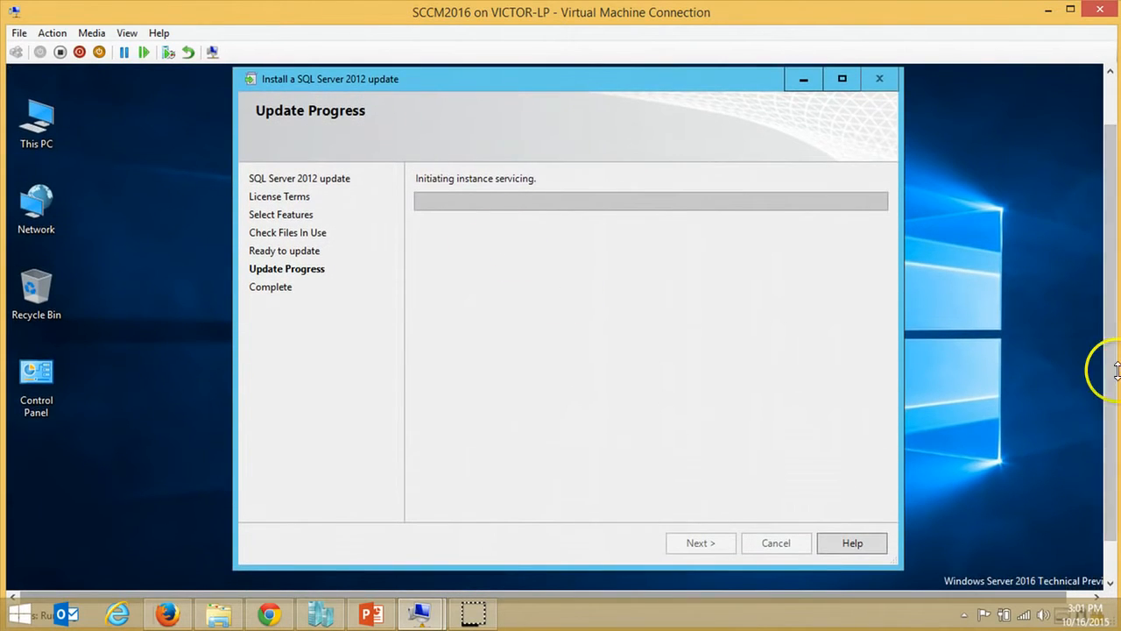
drag(1117, 369, 1109, 467)
mouse_move(149, 604)
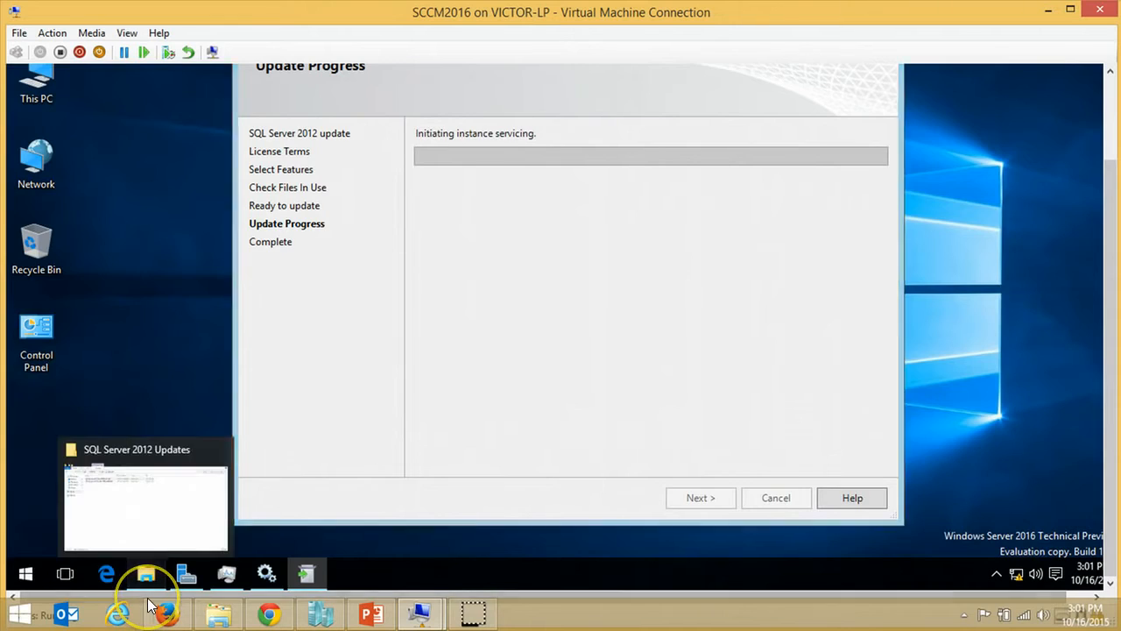
click(145, 573)
click(59, 150)
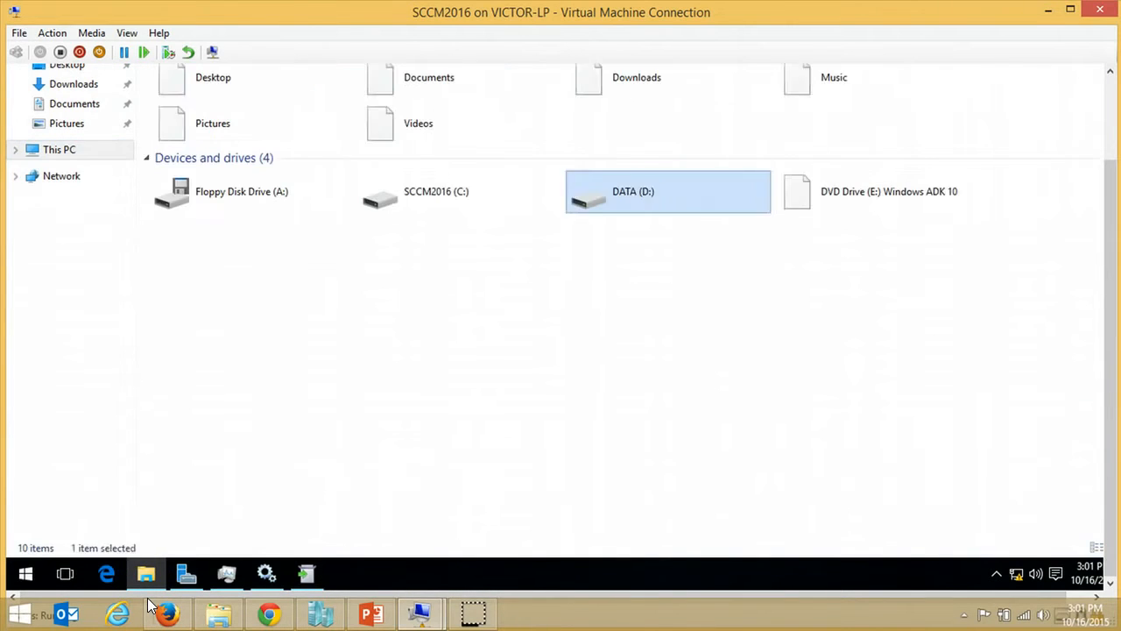
double_click(875, 190)
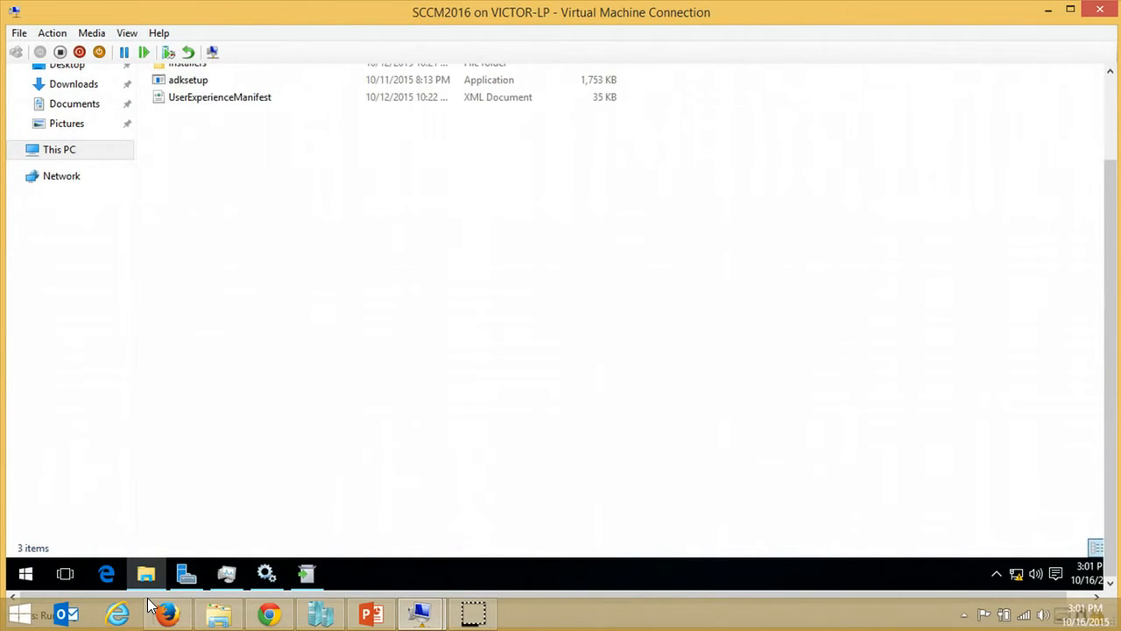
drag(1113, 317, 1110, 342)
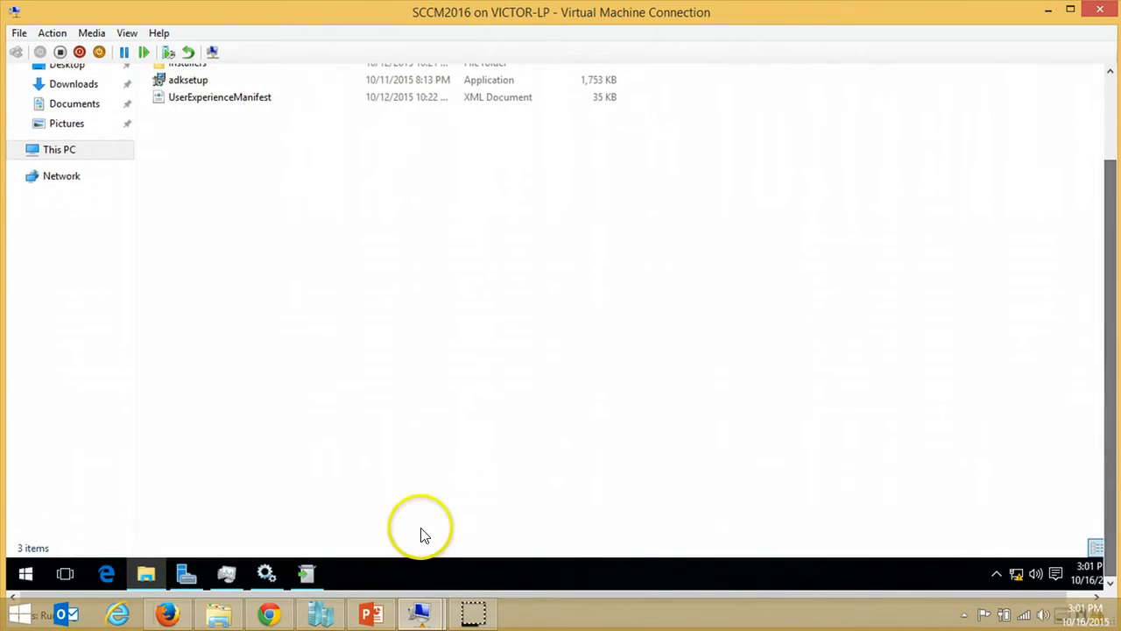
Step: Return to the SQL Server 2012 update wizard, wait for the CU4 update to finish, and close the wizard
click(140, 574)
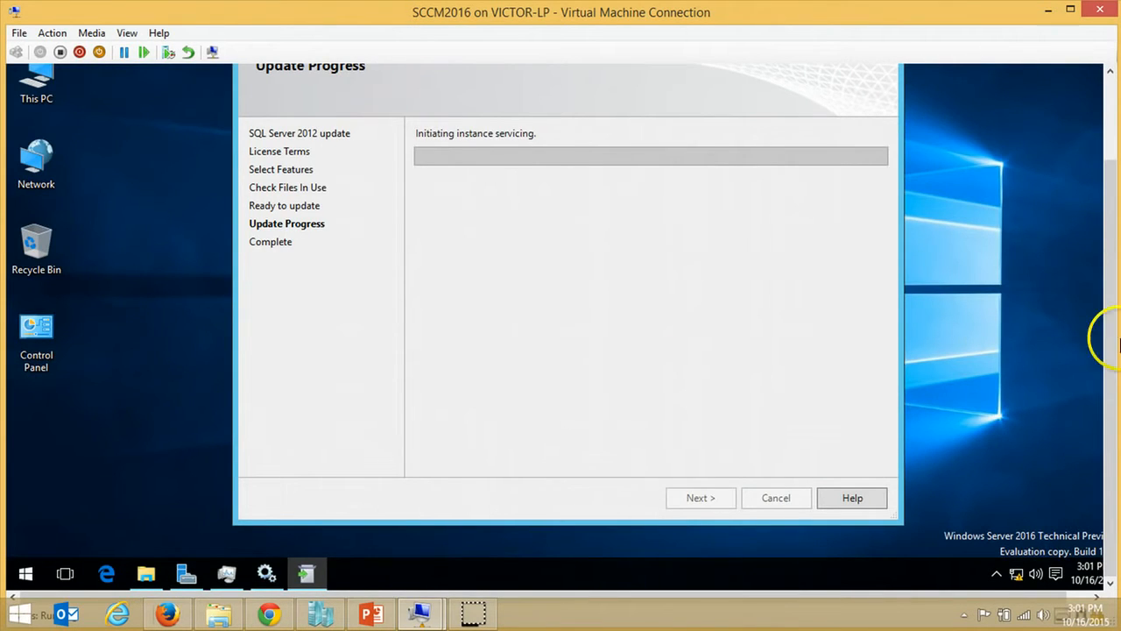
drag(1101, 412, 713, 374)
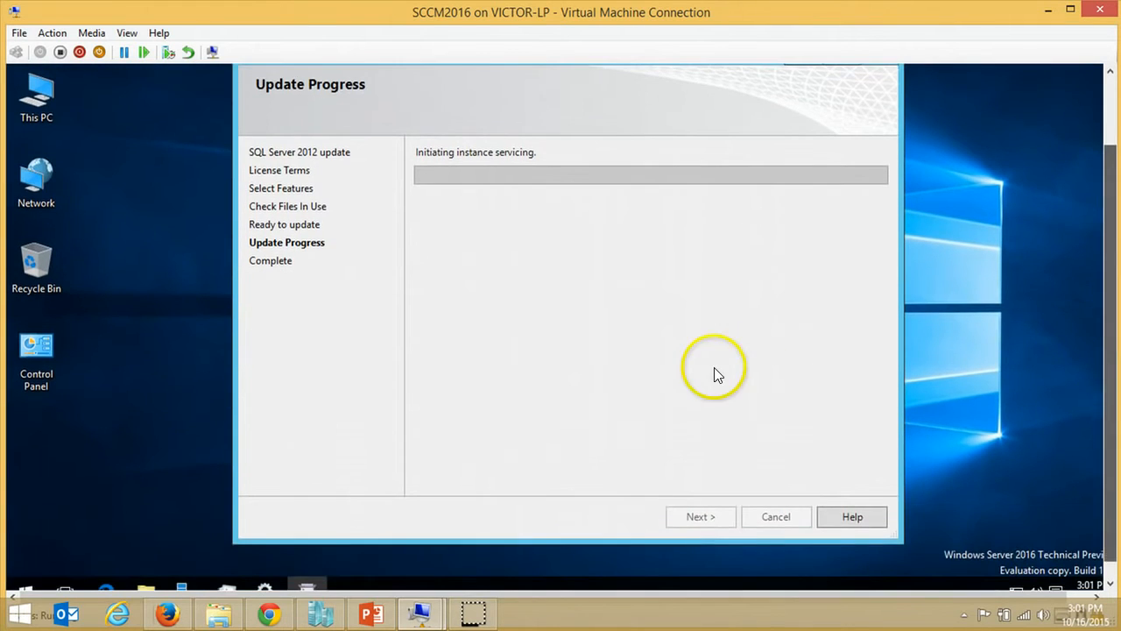
drag(1104, 375, 784, 395)
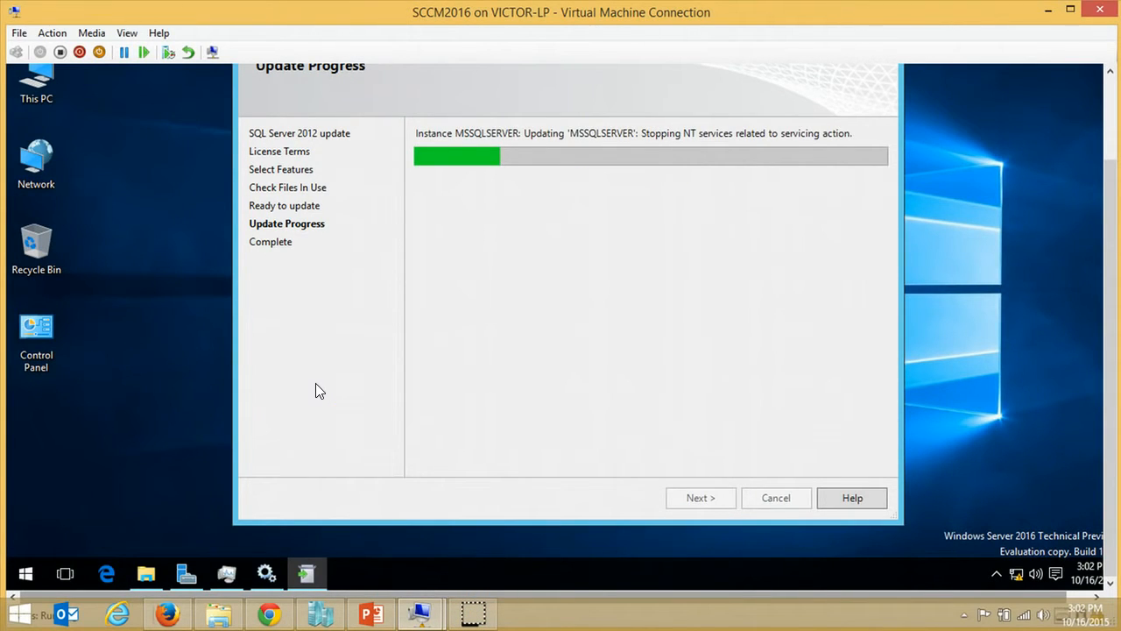
click(473, 613)
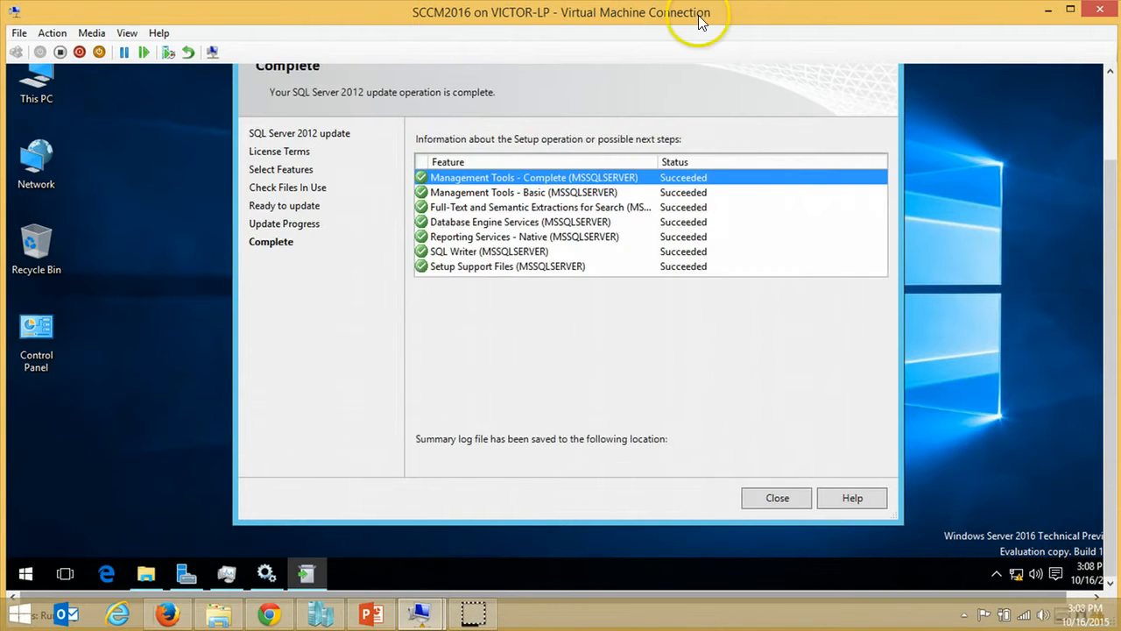
double_click(699, 16)
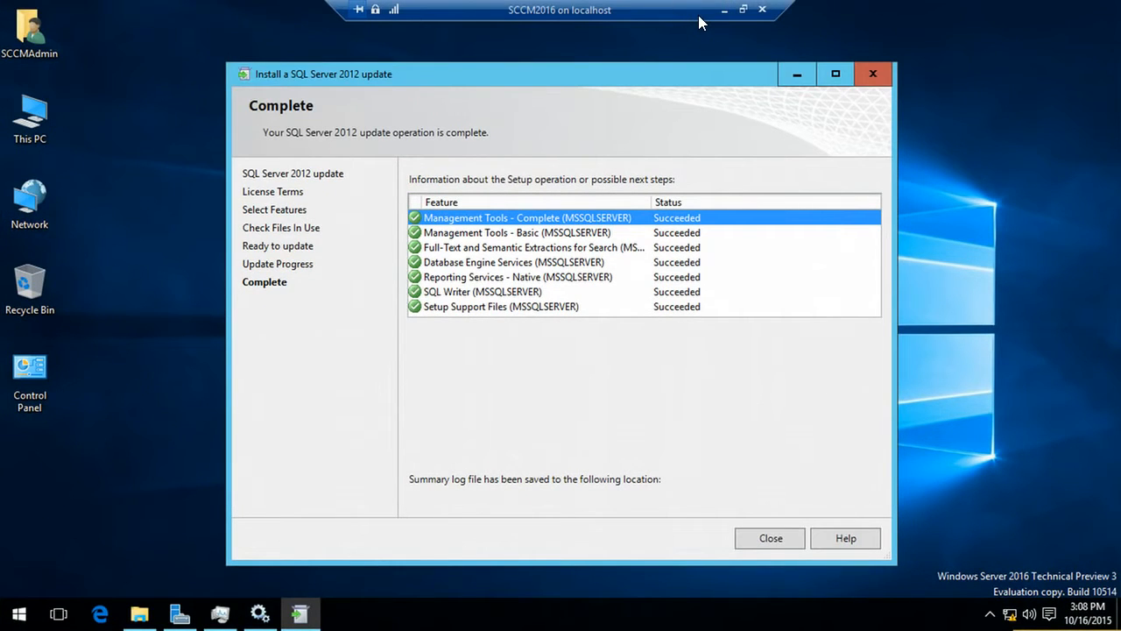
click(768, 538)
Step: Launch adksetup from the Windows ADK 10 DVD and minimize File Explorer to reveal the desktop
click(139, 613)
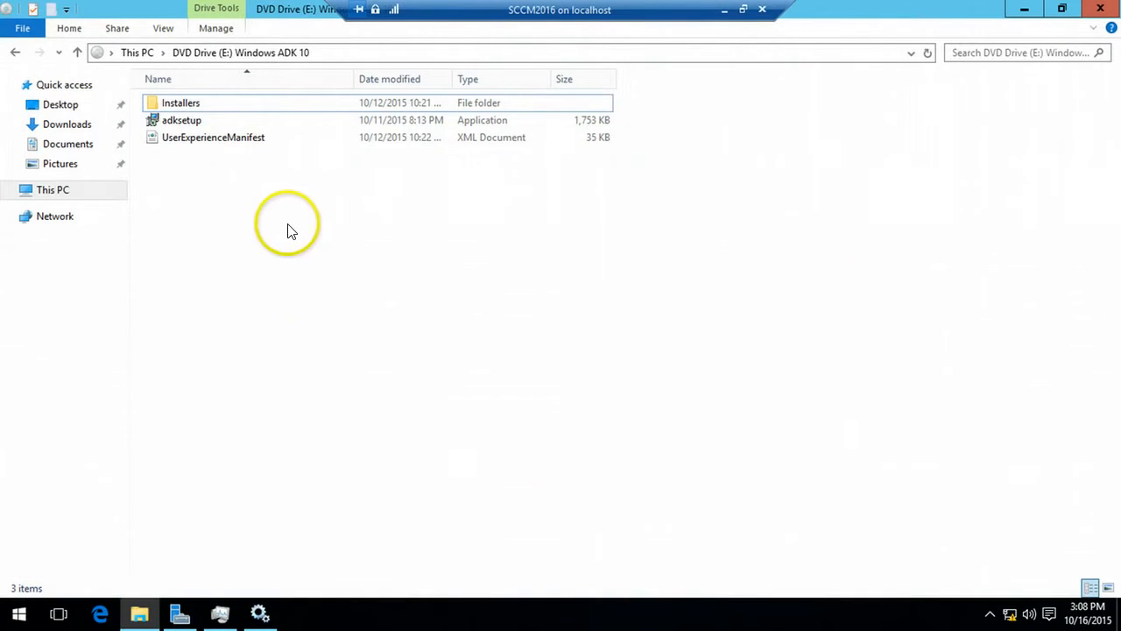
click(169, 122)
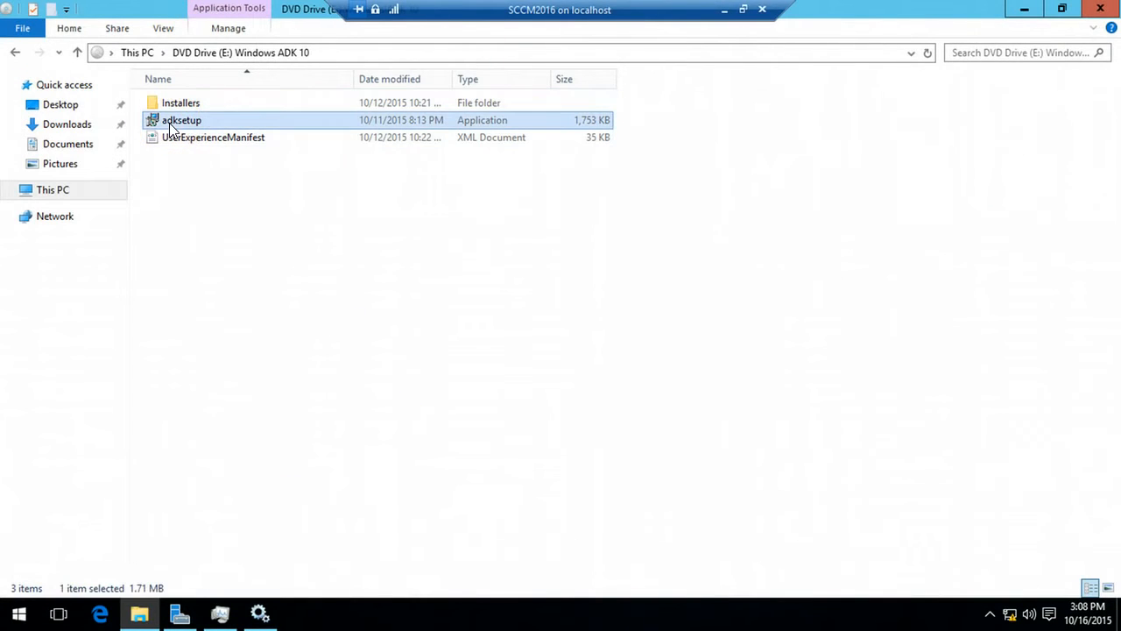
click(1024, 10)
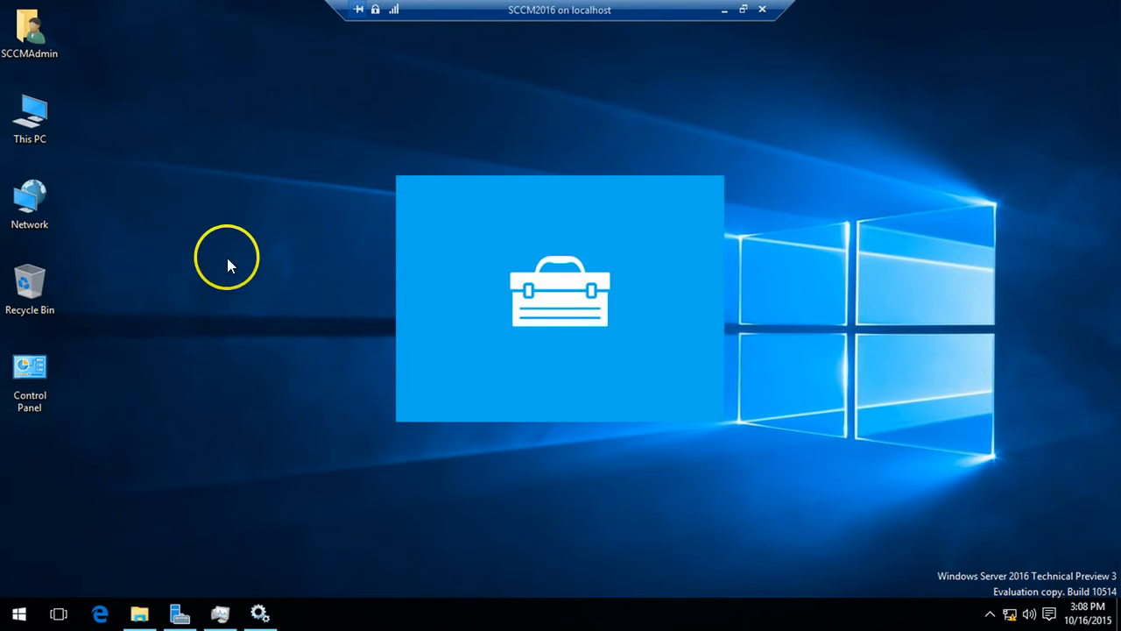
right_click(227, 257)
click(274, 306)
Step: Keep the install path C:\Program Files (x86)\Windows Kits\10\, decline usage data participation, and proceed to the ADK feature selection
click(742, 11)
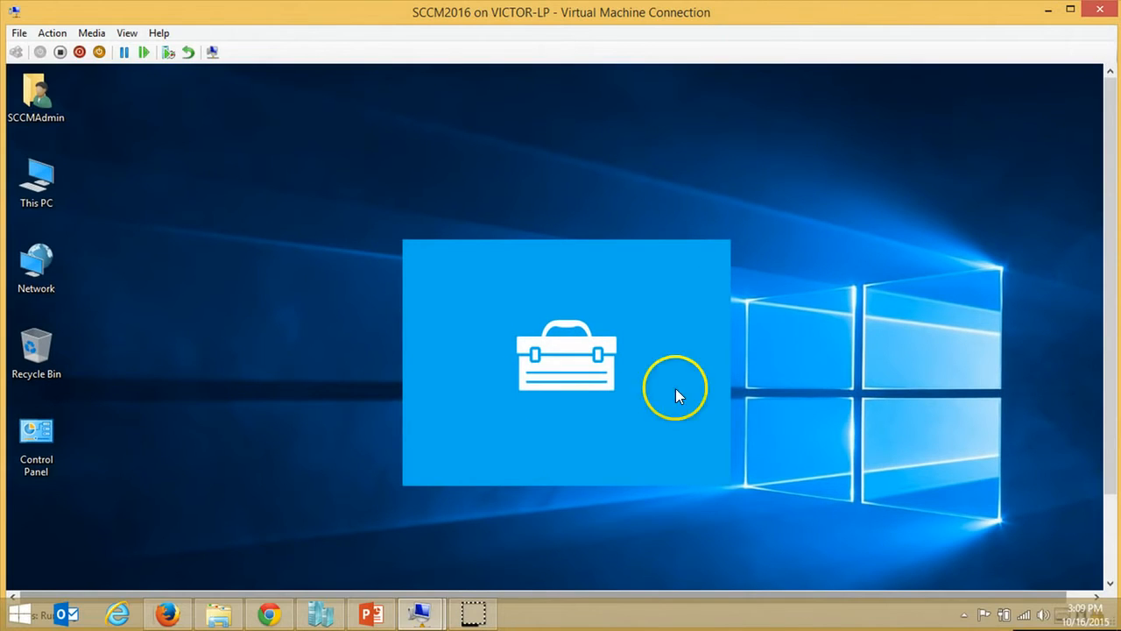
drag(1114, 309, 1115, 282)
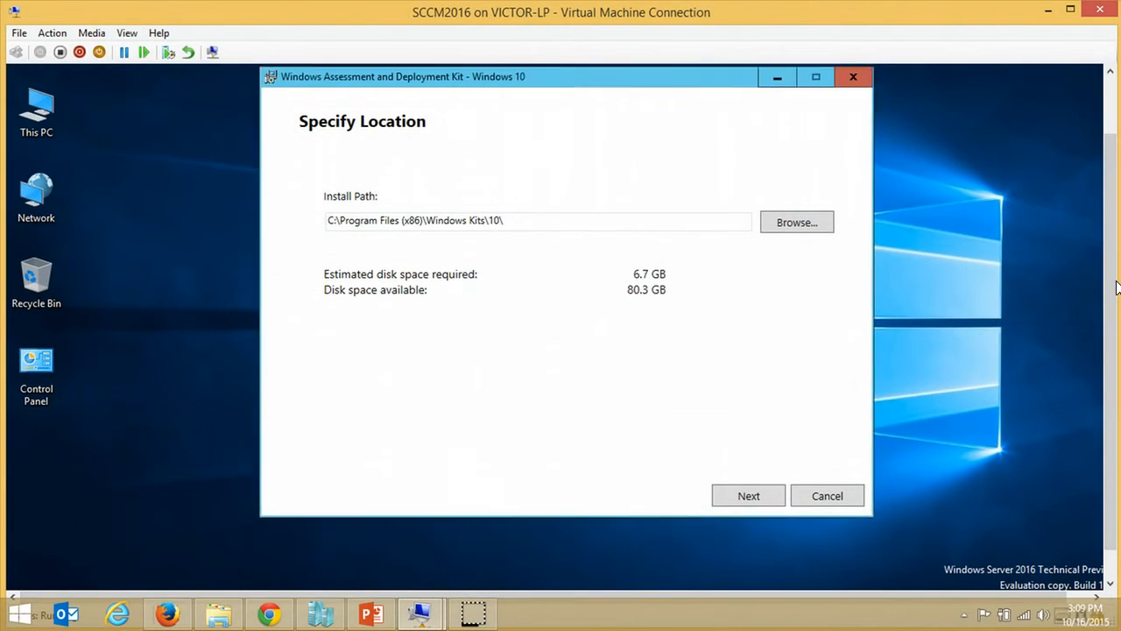
scroll(1117, 287, down, 1)
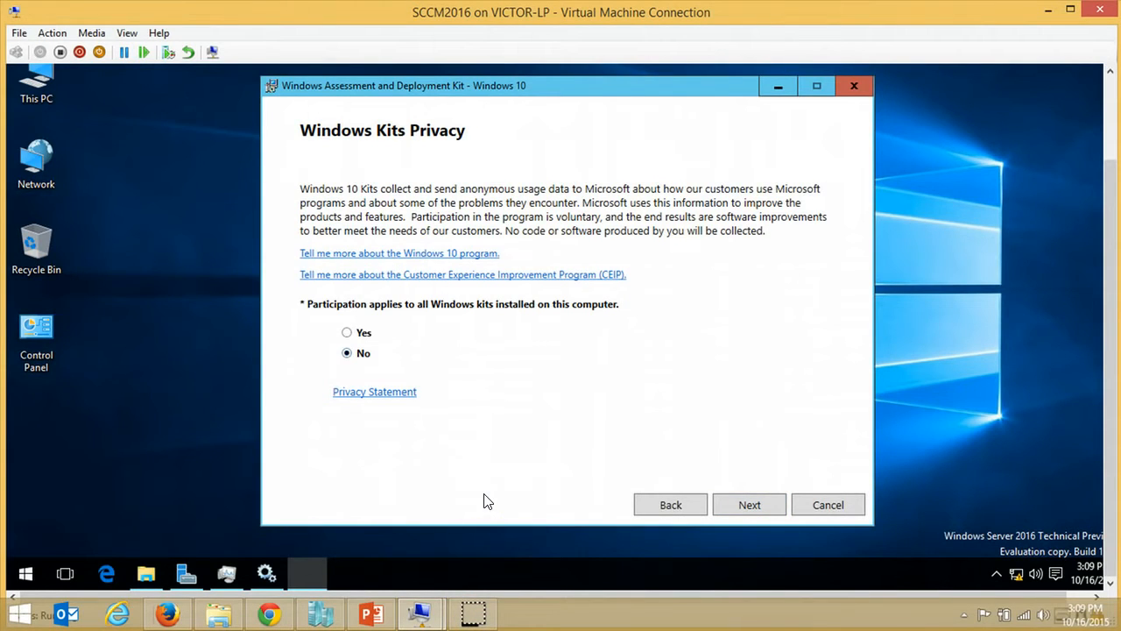
click(741, 503)
click(748, 511)
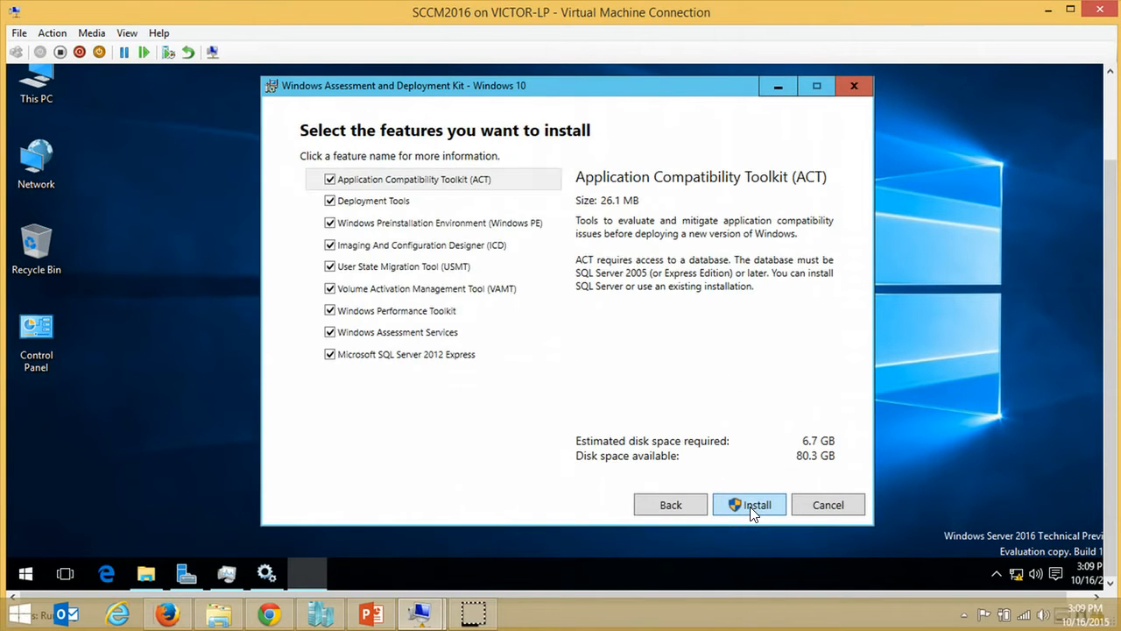
Step: Deselect Windows Assessment Services, Microsoft SQL Server 2012 Express, ACT, VAMT and Windows Performance Toolkit from the ADK features
click(329, 332)
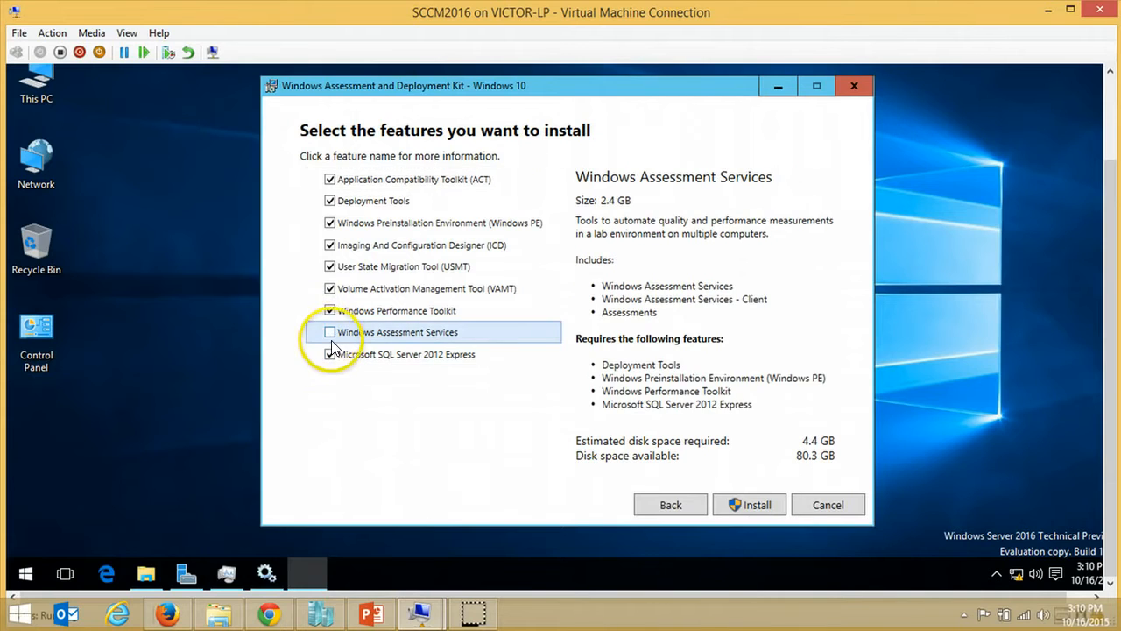
click(329, 354)
click(330, 180)
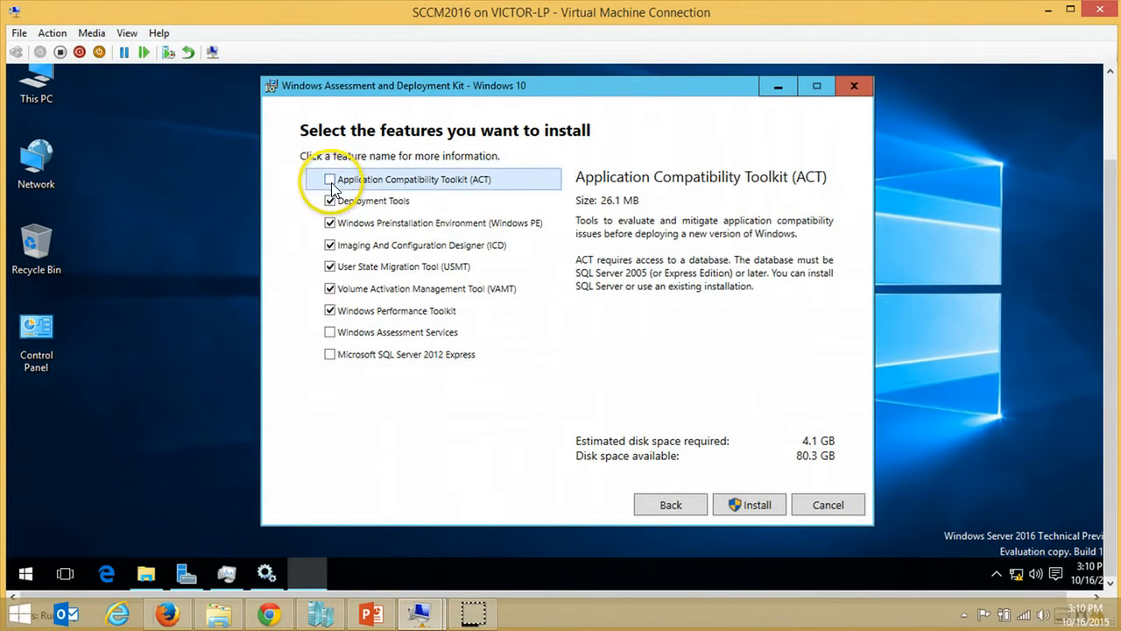
click(330, 291)
click(329, 310)
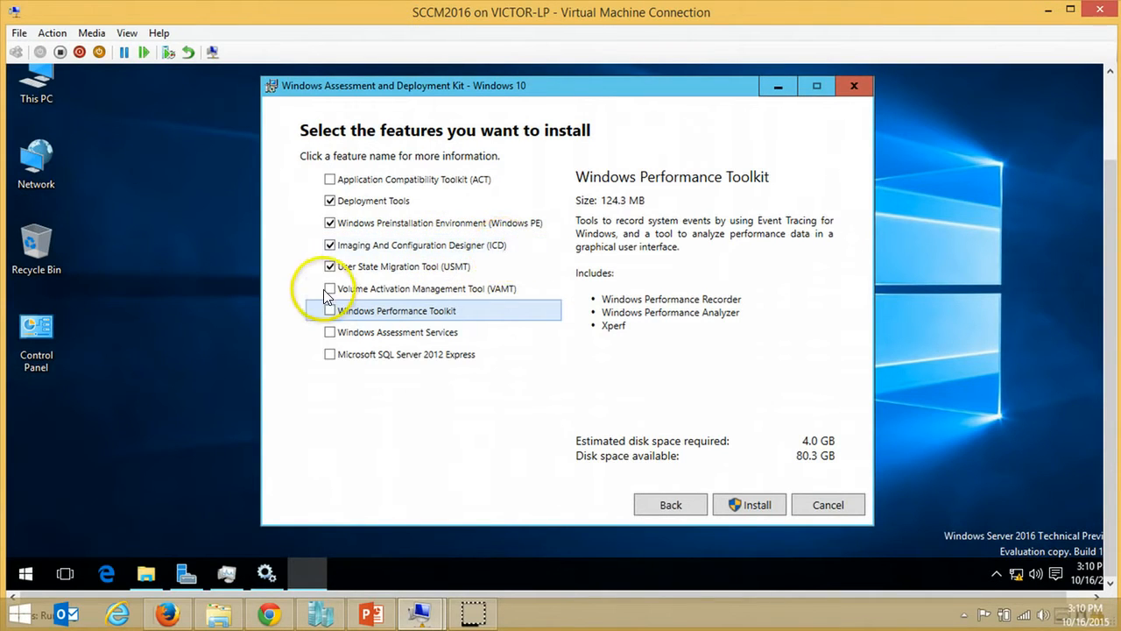
Step: Start installing the selected Windows ADK 10 features and allow the installer to make changes to the PC
click(769, 506)
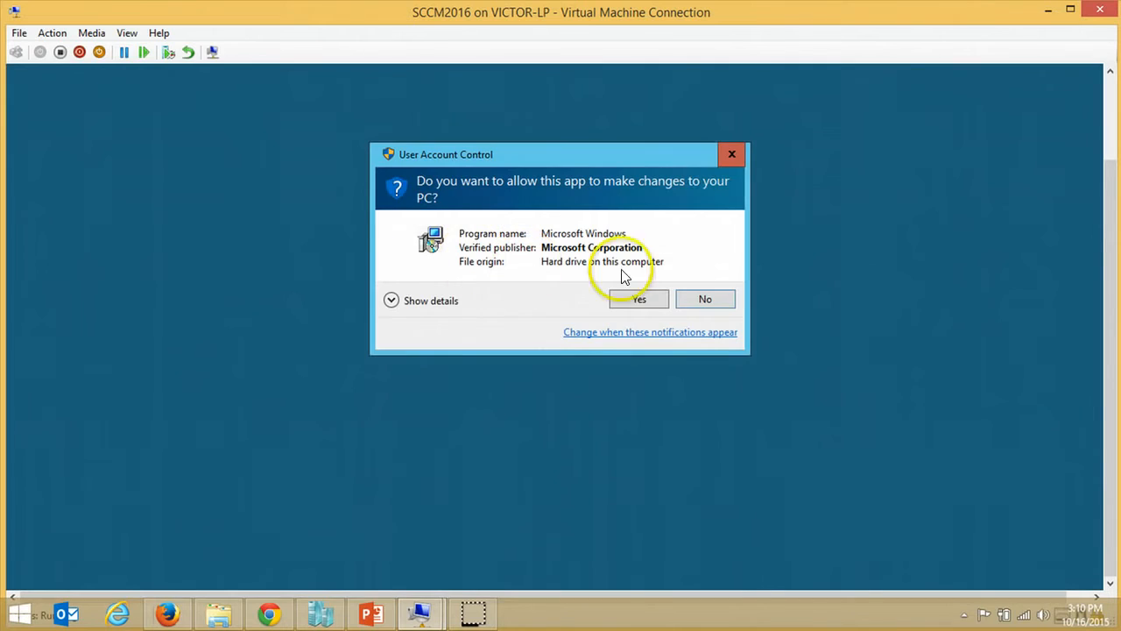
click(636, 301)
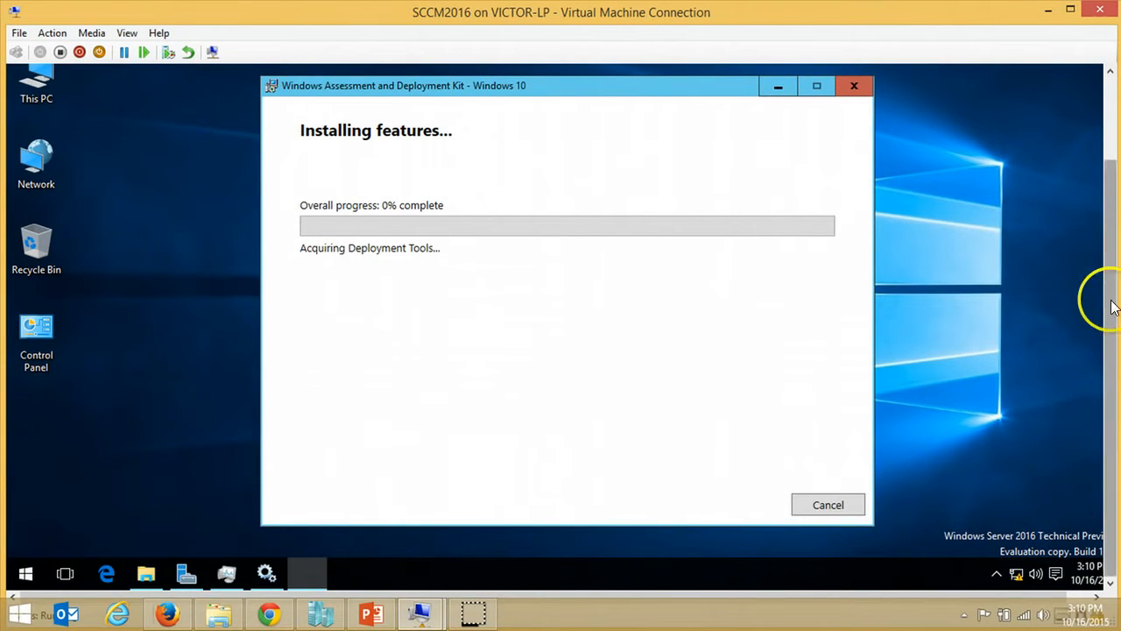
click(474, 368)
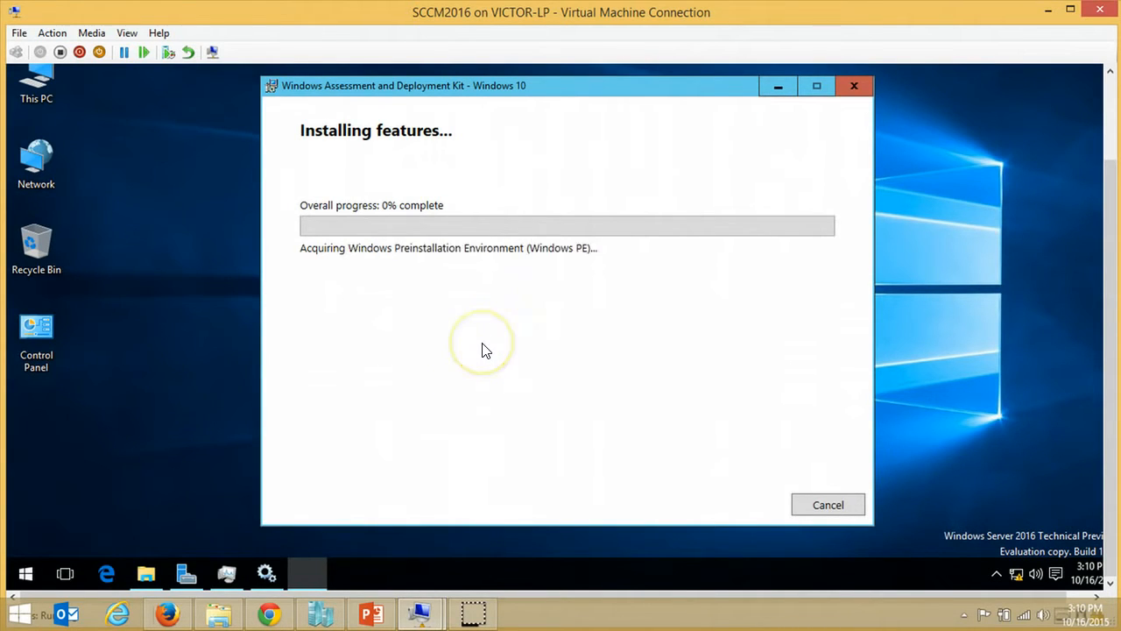
right_click(164, 234)
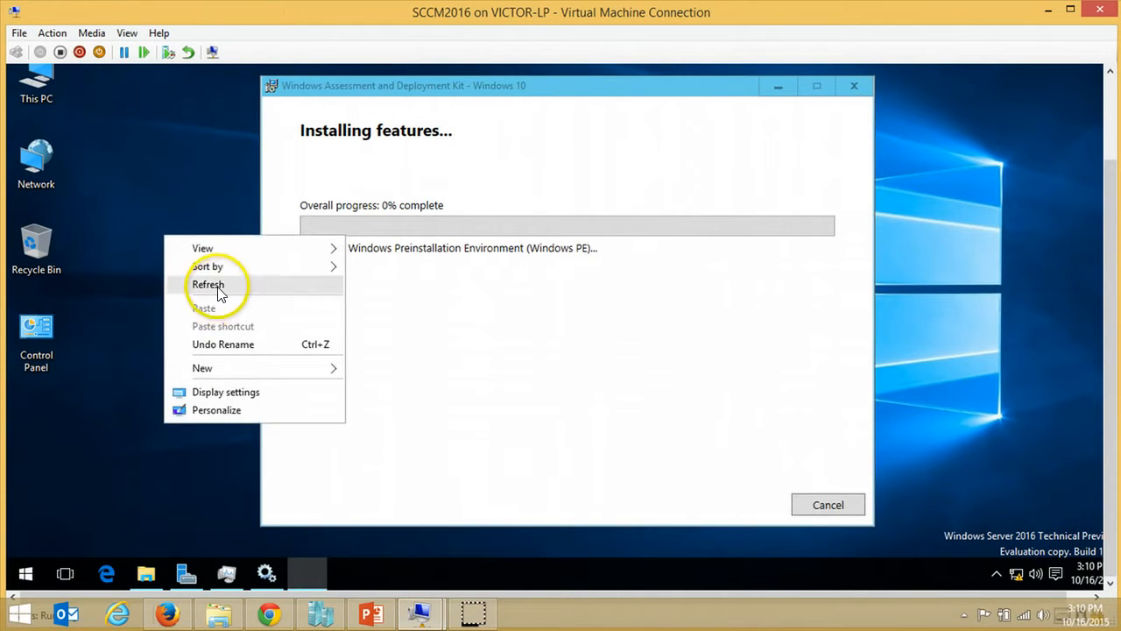
click(218, 285)
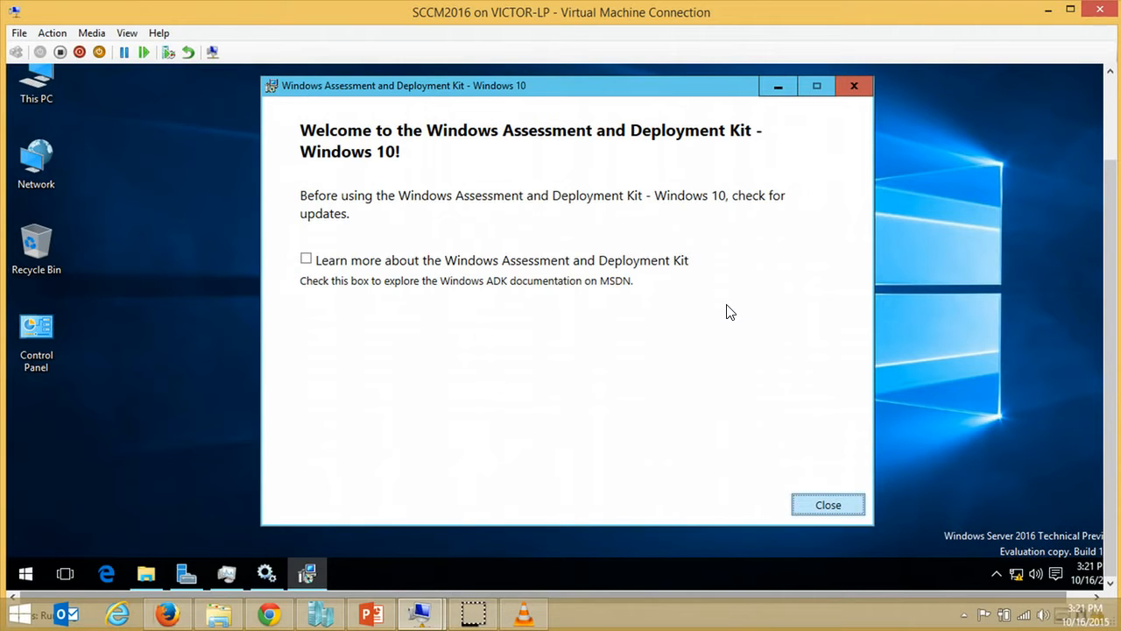
Step: Close the Windows ADK setup wizard and review Steps 1 to 3 of the installation list in the PowerPoint presentation
key(Return)
click(371, 613)
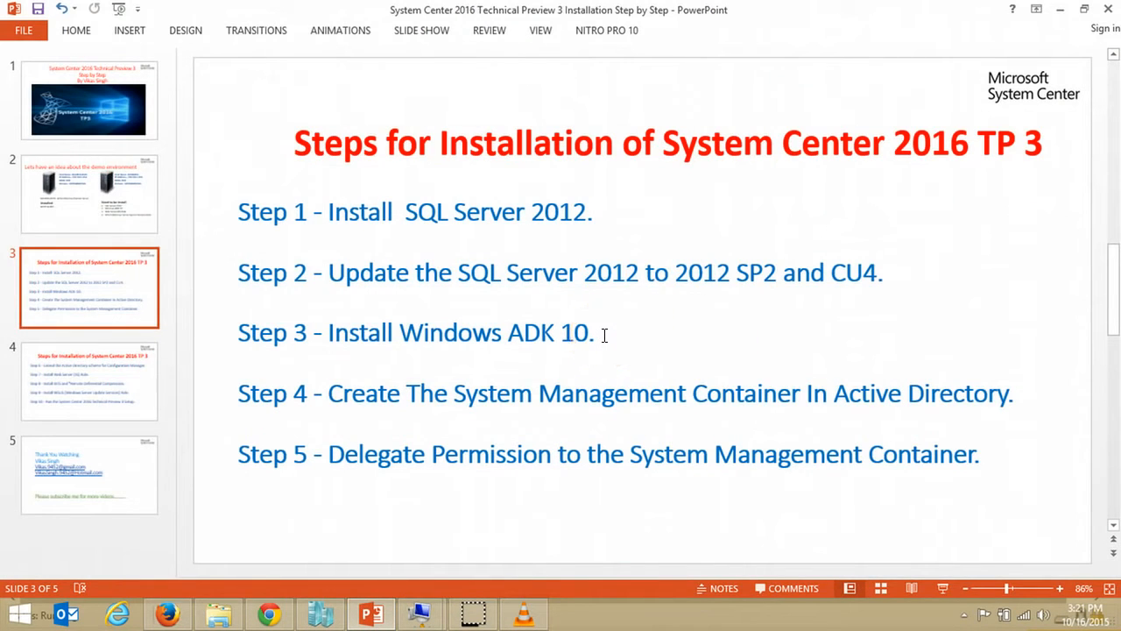
click(604, 335)
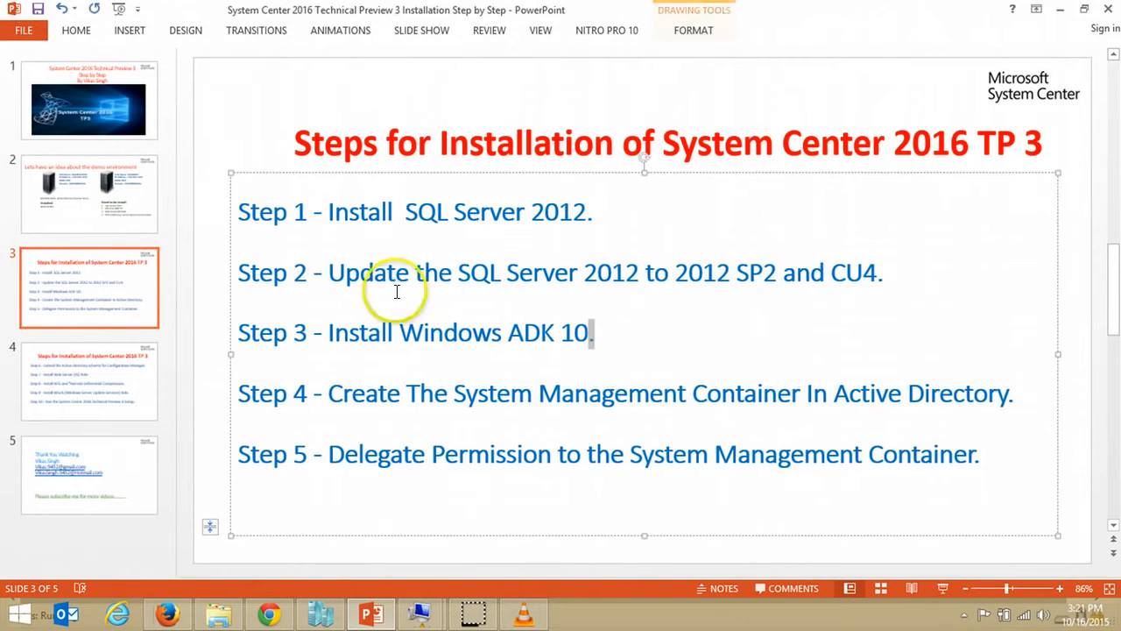
shift+click(232, 210)
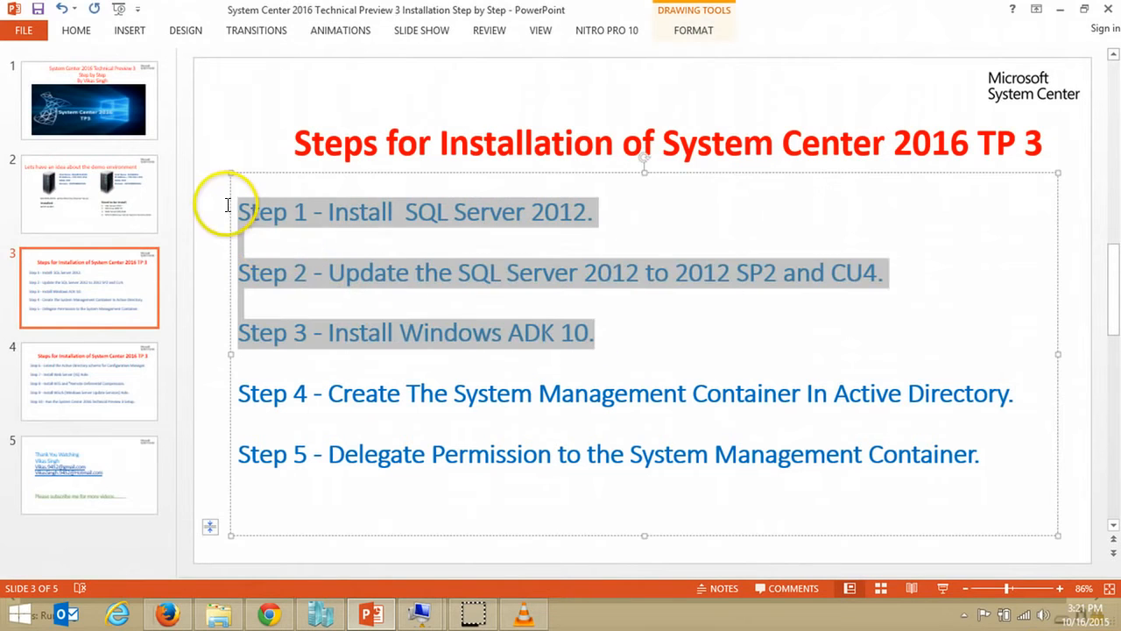
click(643, 346)
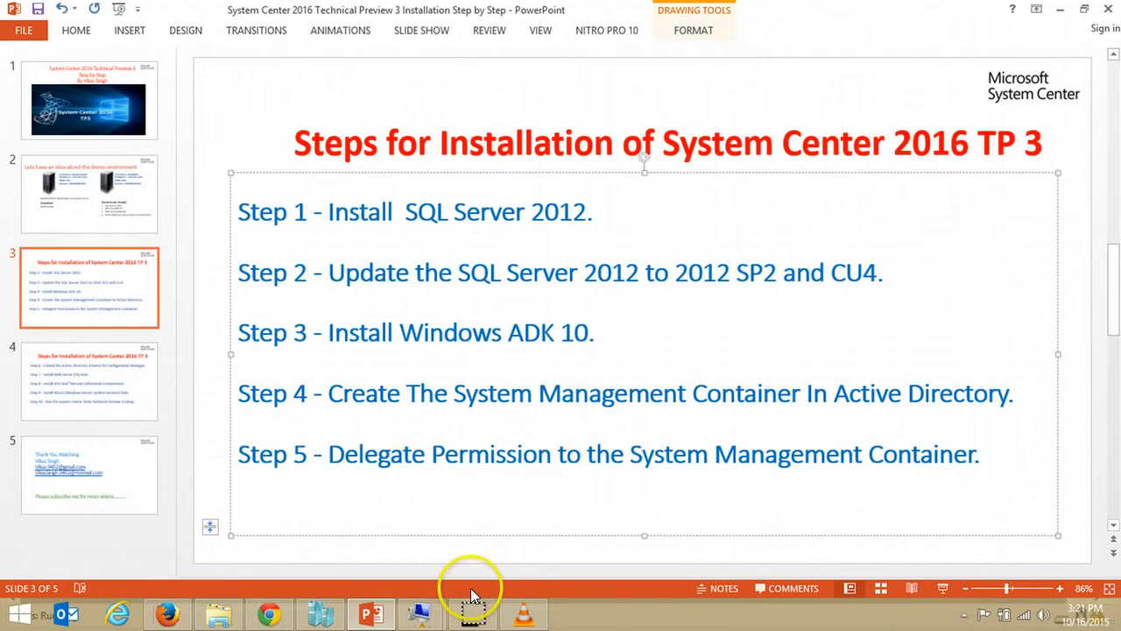
click(1059, 10)
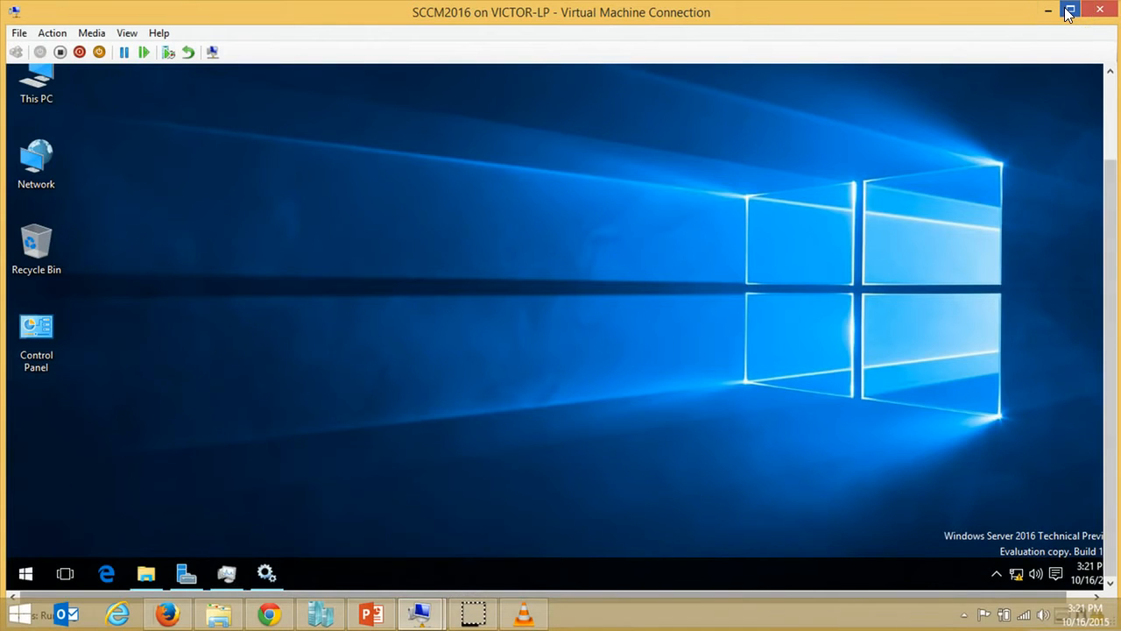
Step: Restart the SCCM2016 server and minimize its virtual machine connection window
key(super)
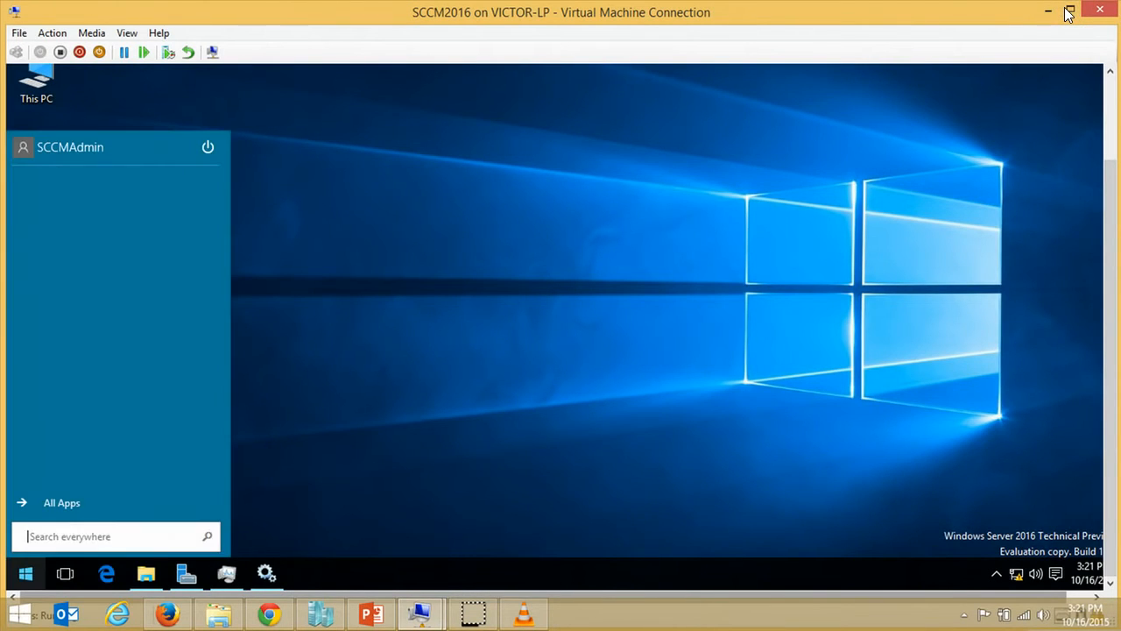
key(Tab)
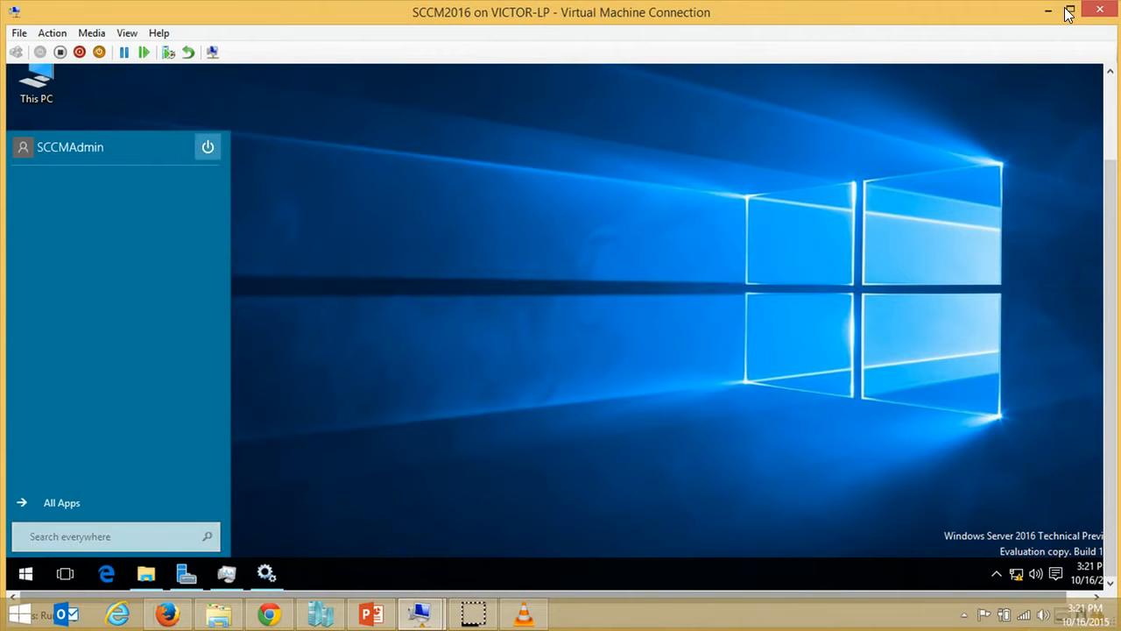
click(204, 146)
click(173, 251)
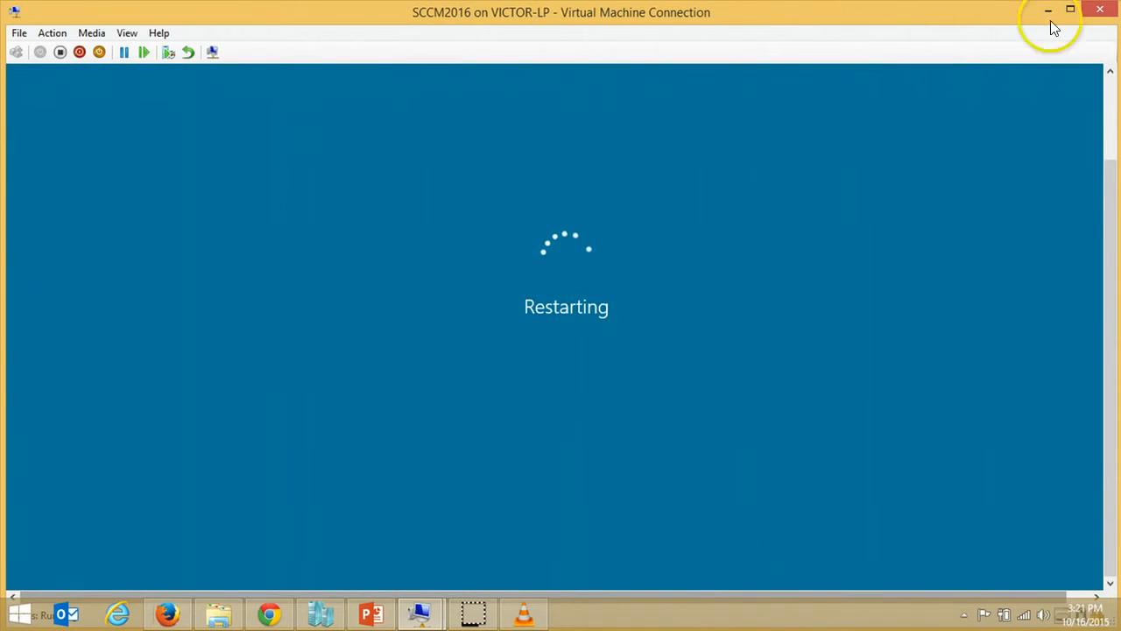
click(1050, 8)
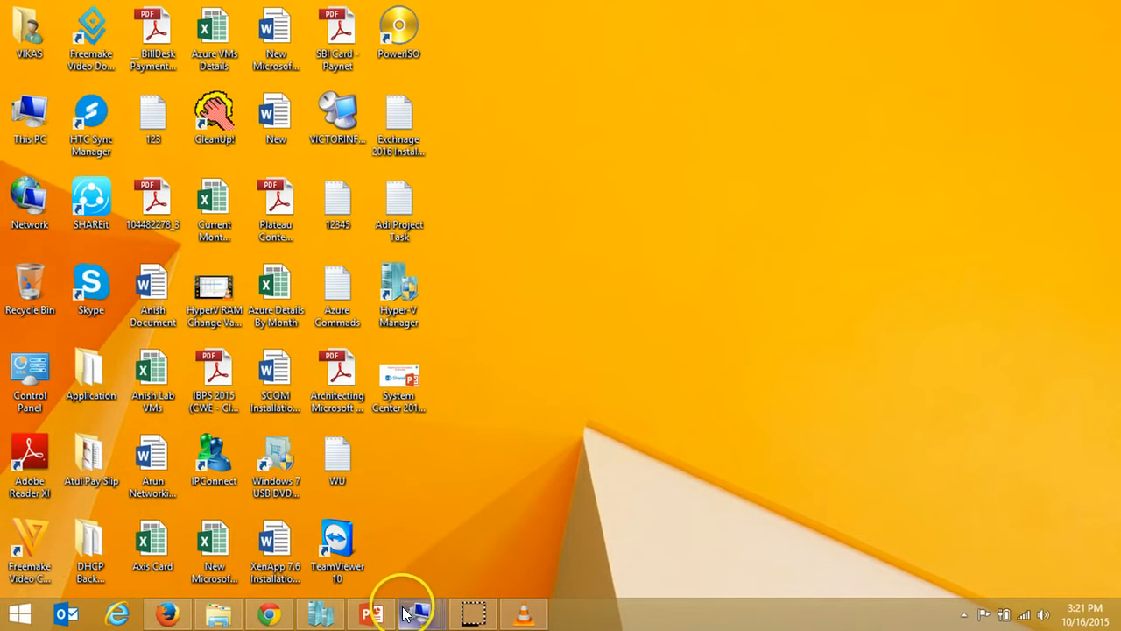
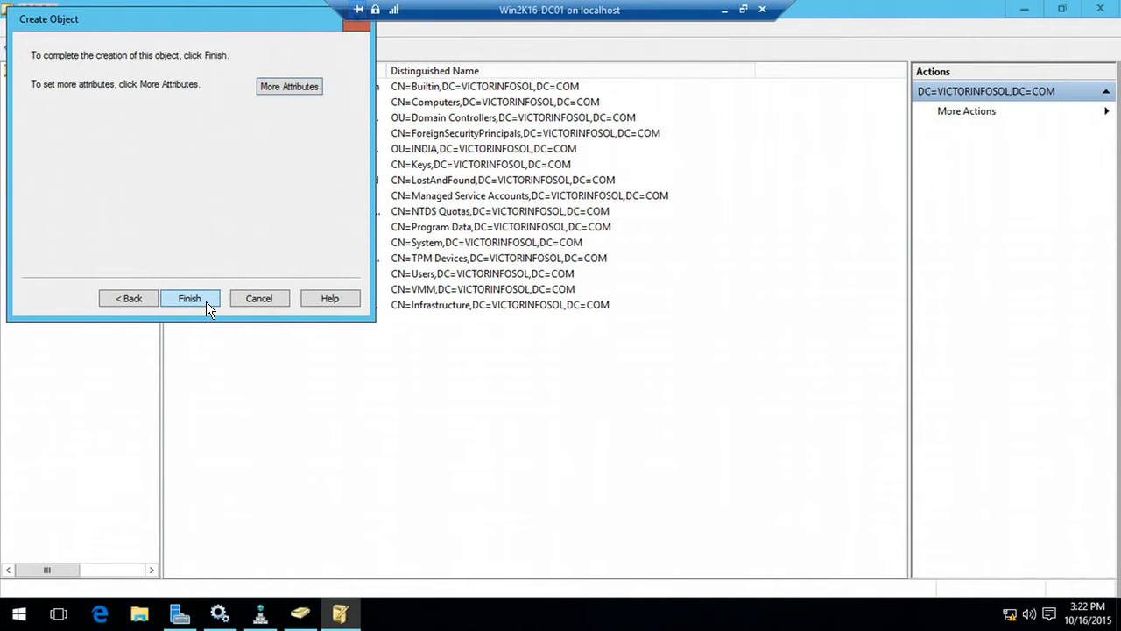
Step: Finish creating the System Management container in ADSI Edit on Win2K16-DC01 and open its security permissions
click(206, 298)
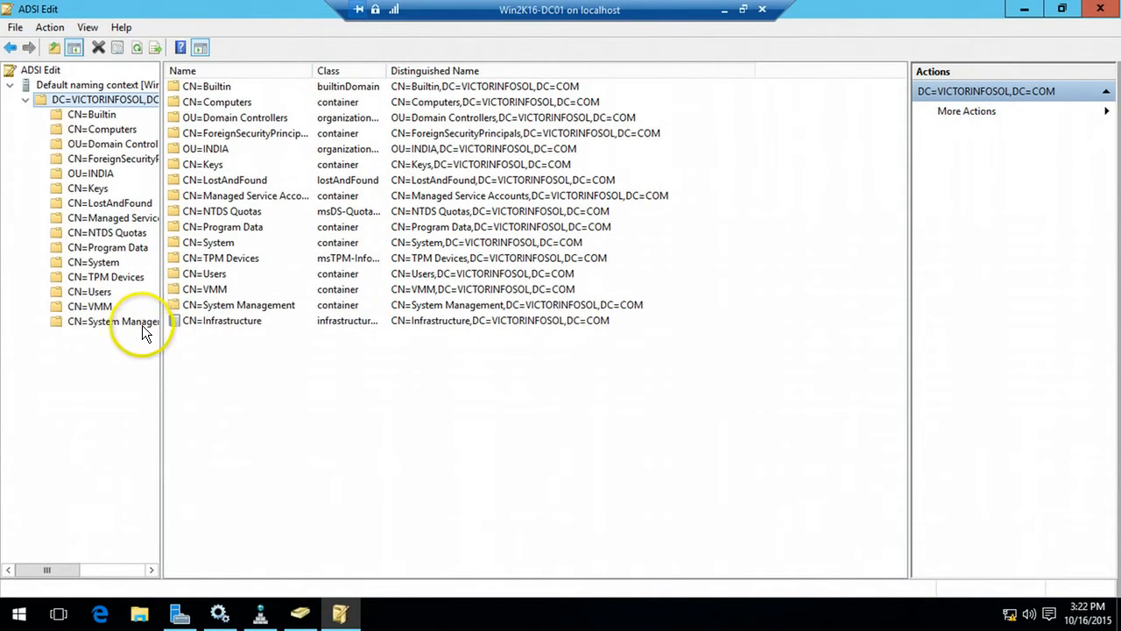
click(114, 321)
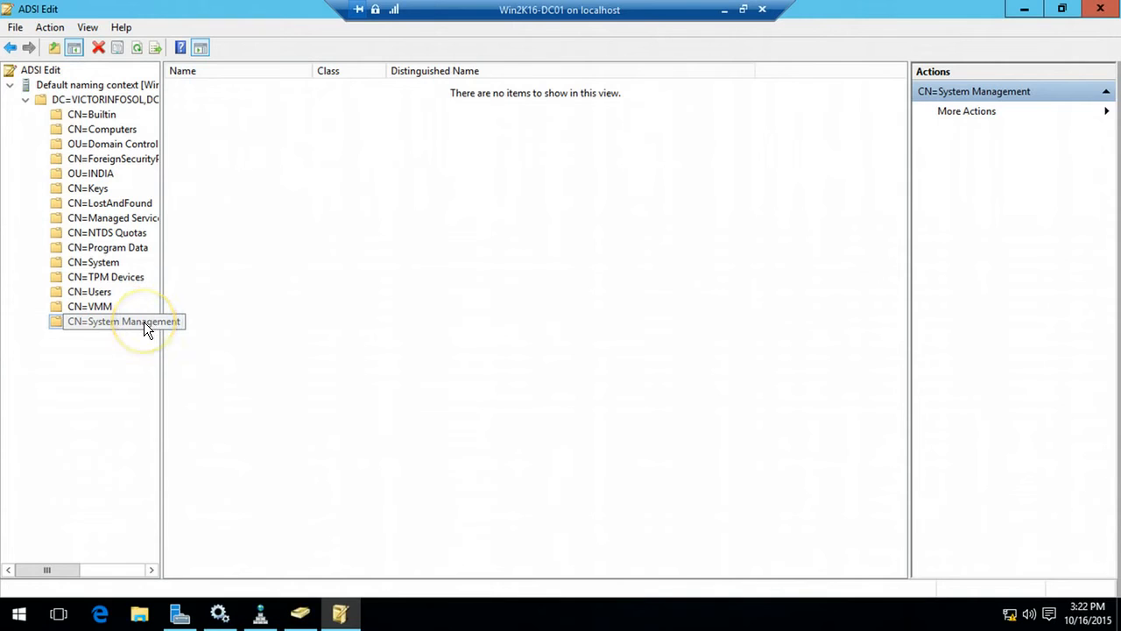
right_click(144, 322)
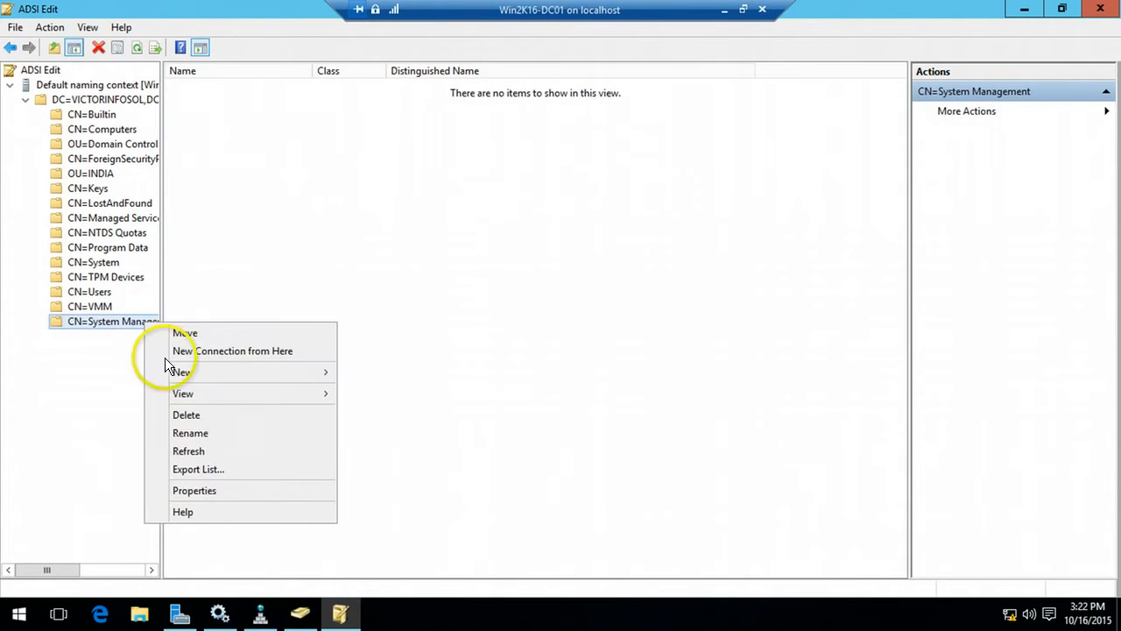
click(196, 487)
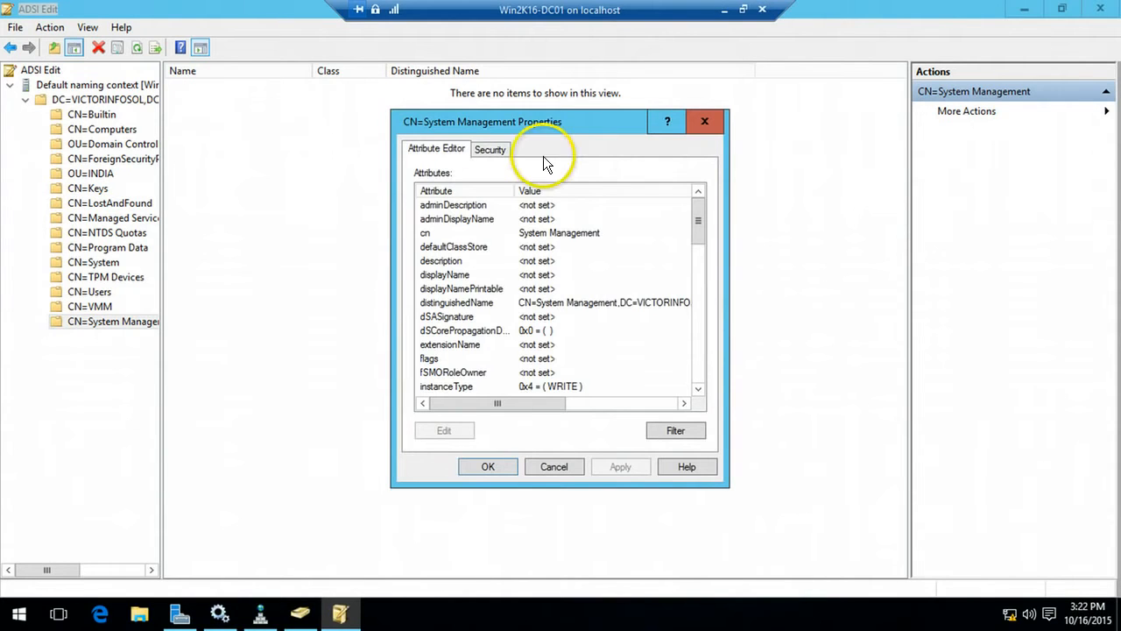
click(497, 152)
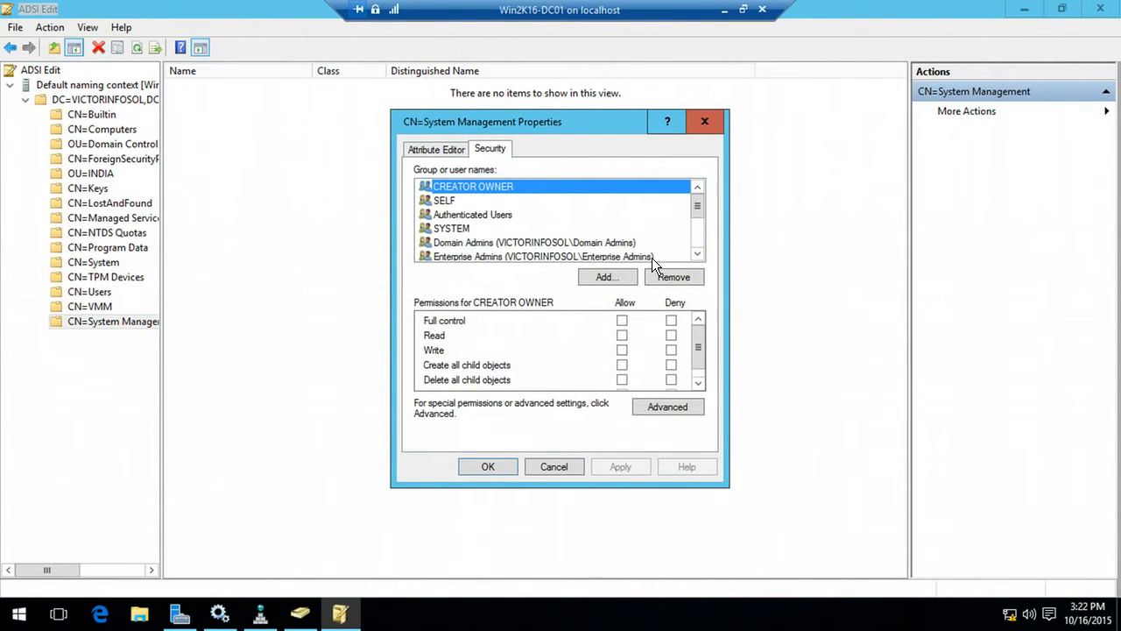
Step: Add the SCCMAdmin account to the System Management container's permissions and allow it Full control
click(613, 277)
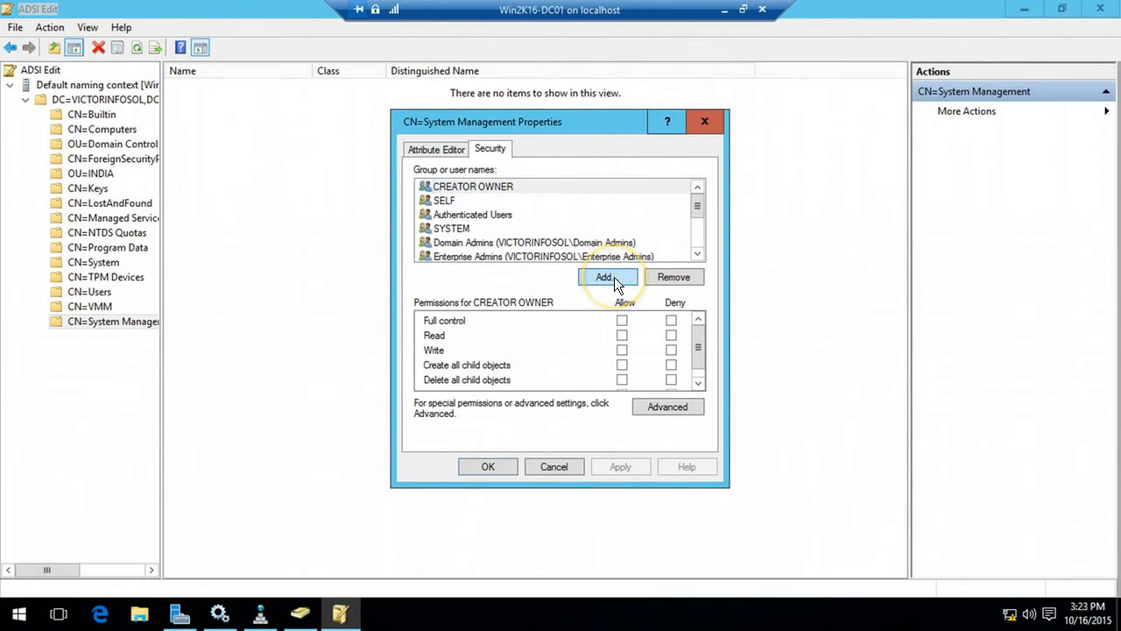
click(623, 371)
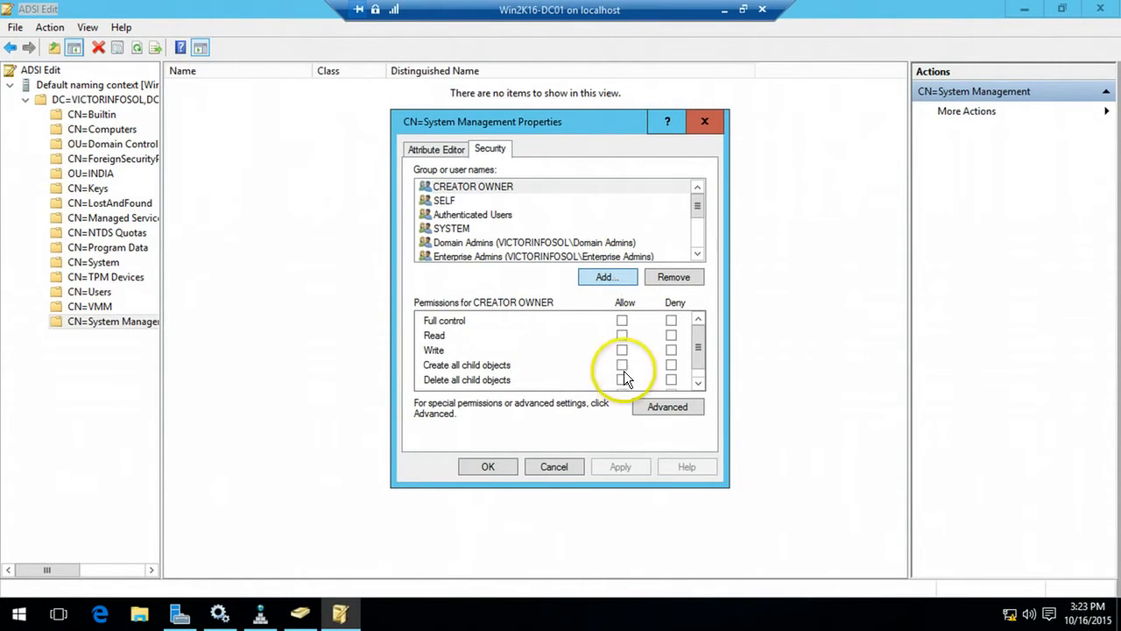
click(600, 280)
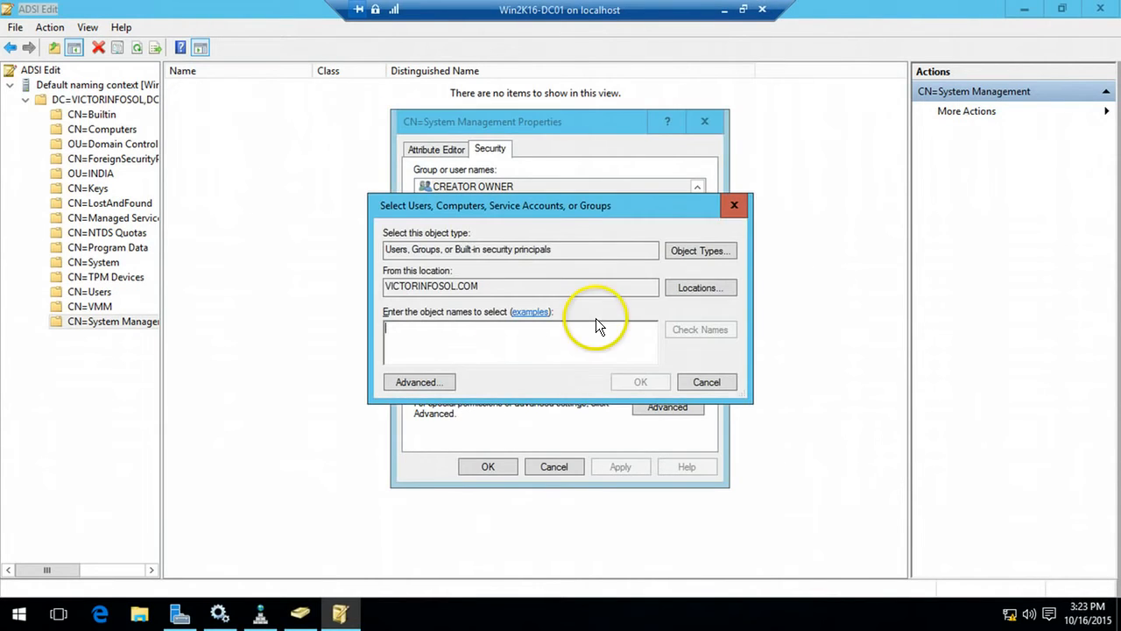
text(SCCM)
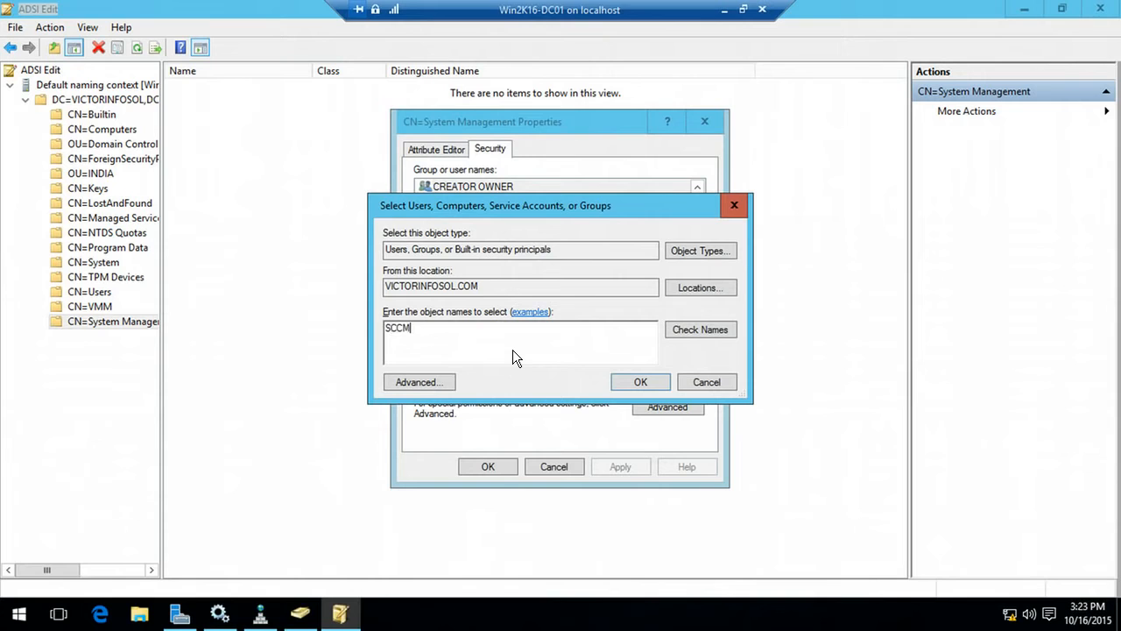
text(Admin)
click(677, 327)
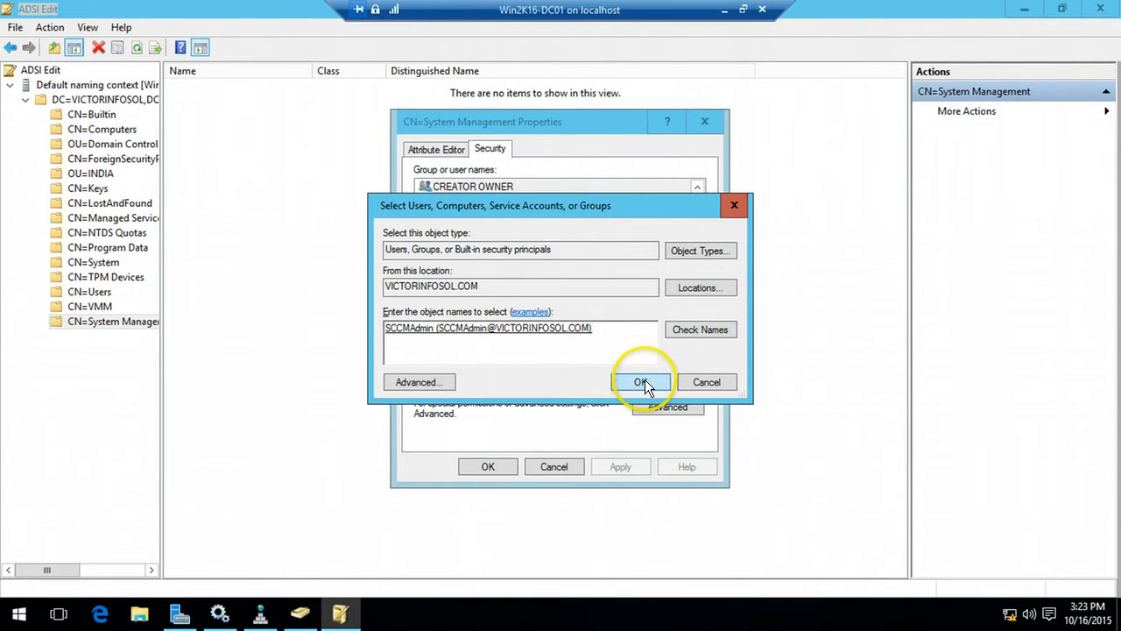
click(642, 381)
click(622, 321)
click(638, 467)
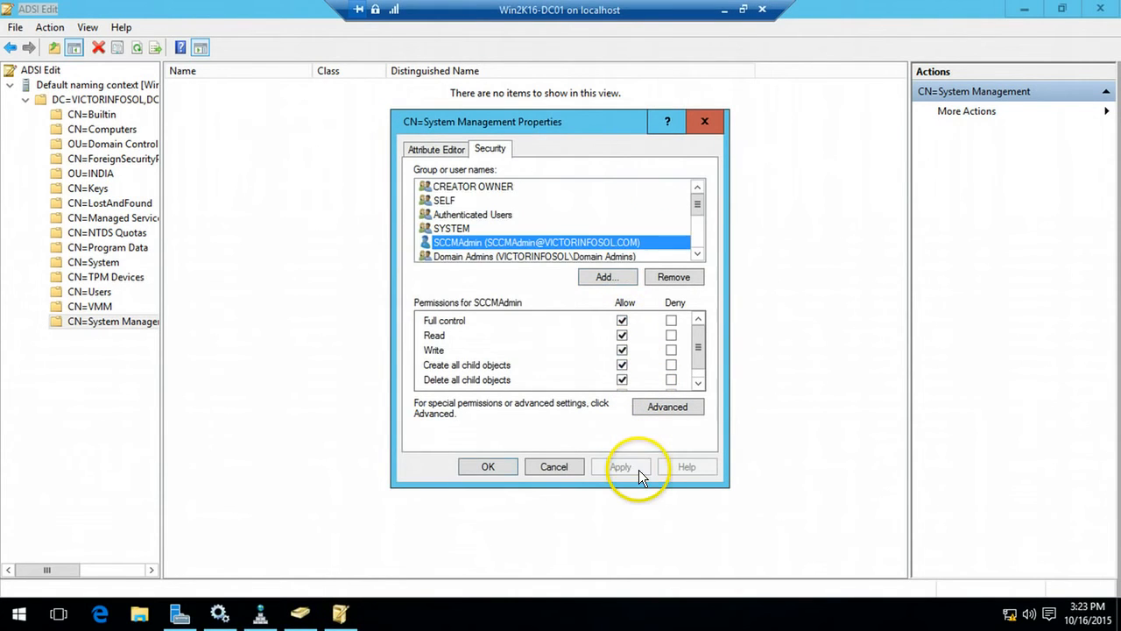
Step: Start adding another security principal to the container and include Computers in the object types to find
click(606, 279)
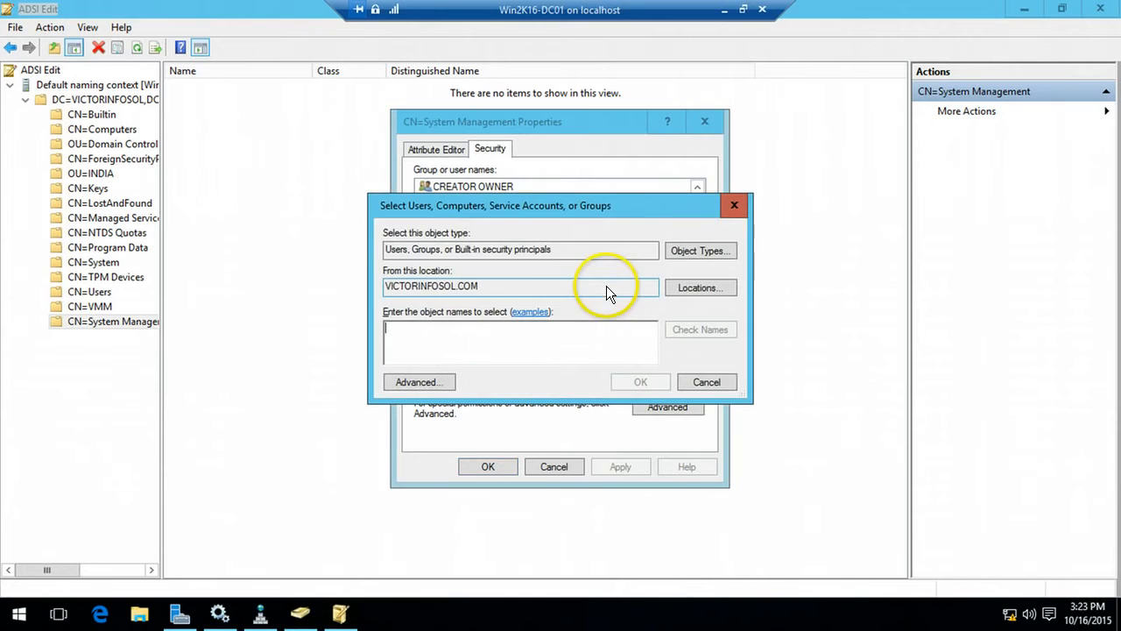
click(696, 251)
click(376, 288)
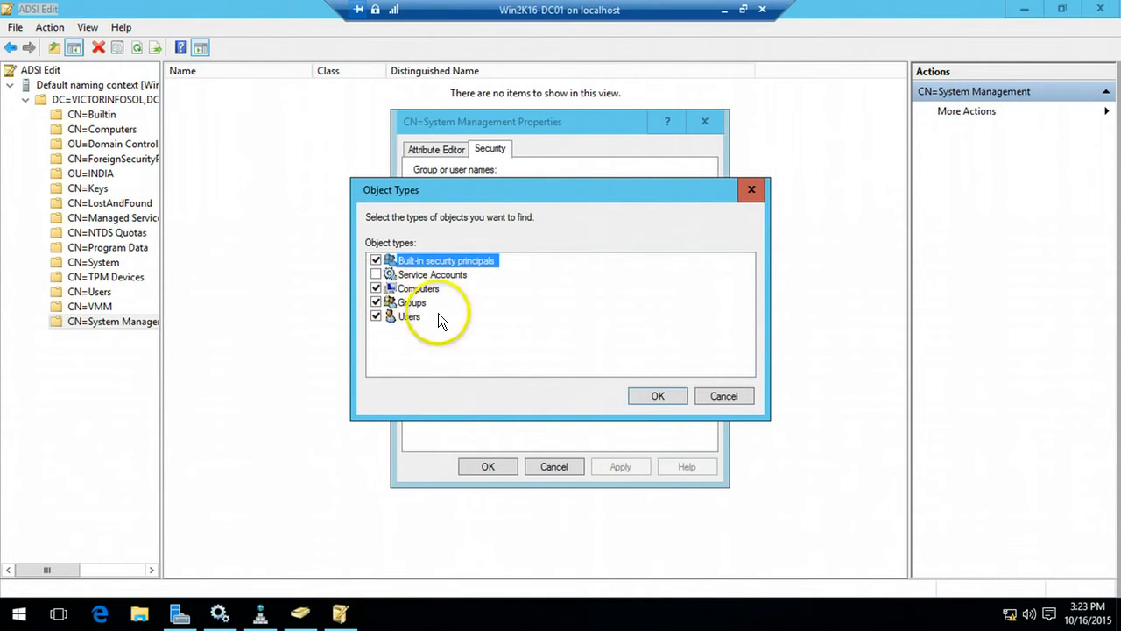
click(659, 396)
Step: Add the SCCM2016 computer account to the System Management container's permissions and allow it Full control
text(SC)
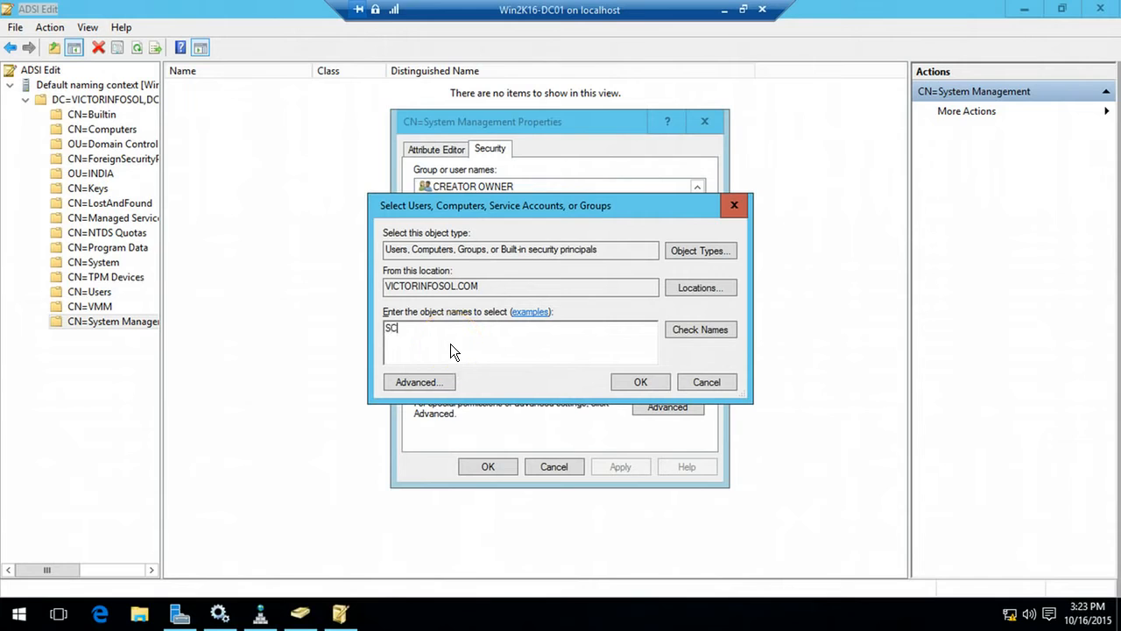
text(CM2016)
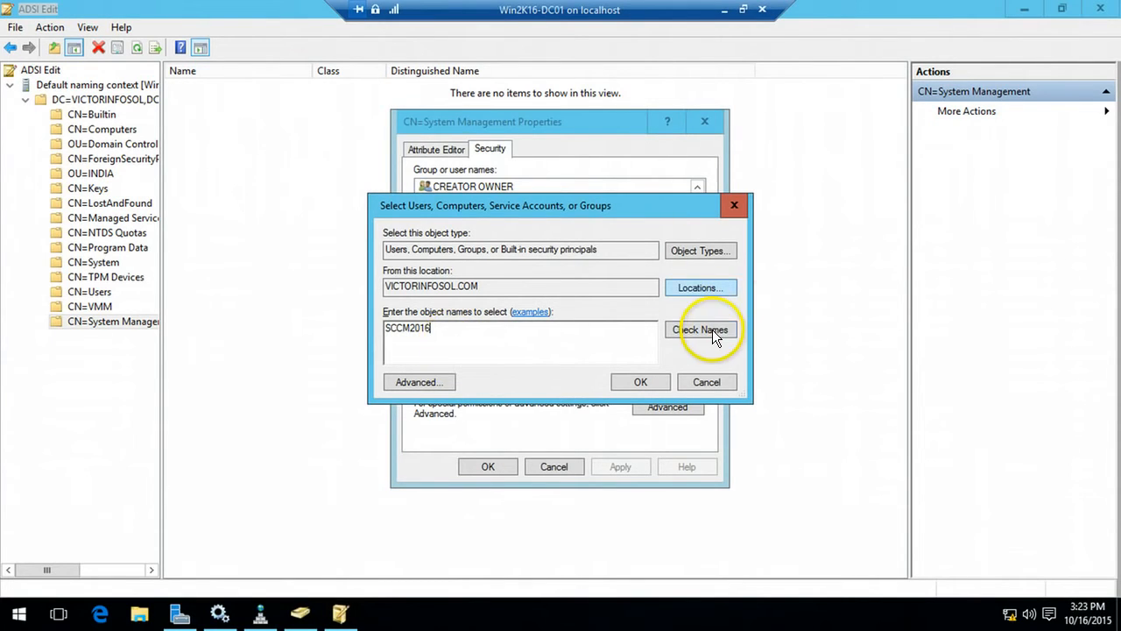
click(648, 382)
click(620, 321)
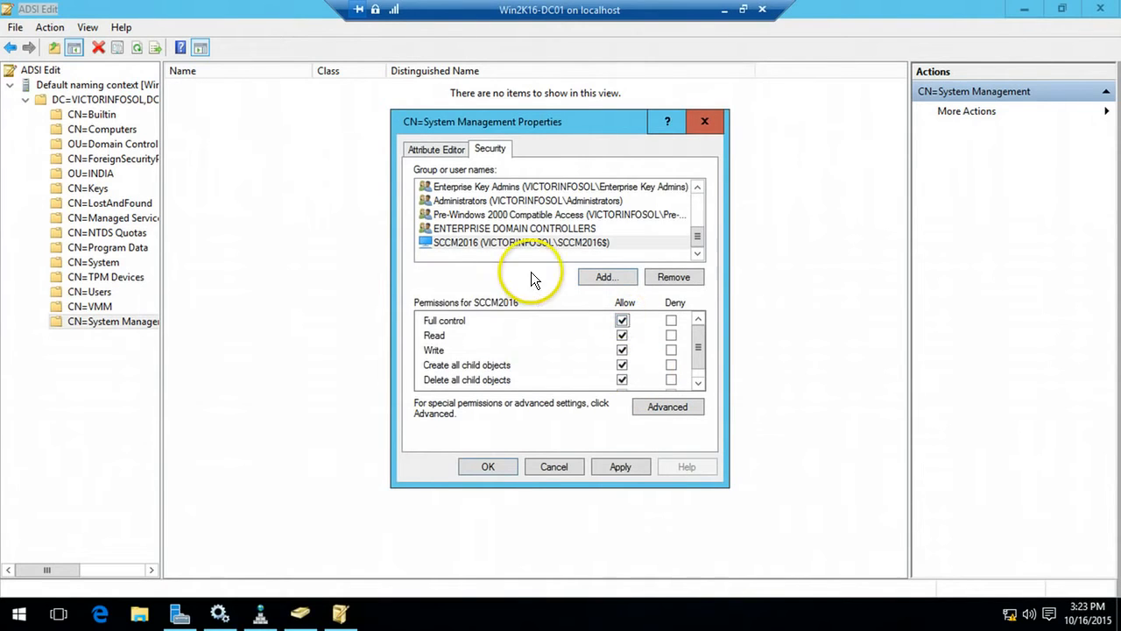
click(638, 469)
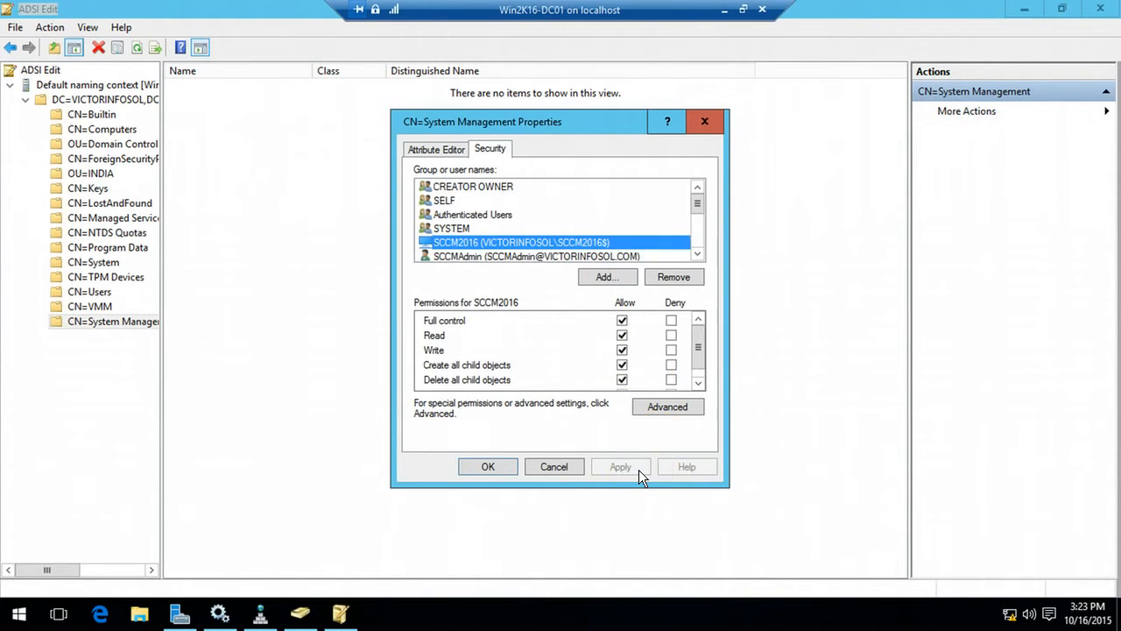
Step: Edit SCCM2016's advanced permission entry on the System Management container so it applies to this object and all descendant objects
click(677, 406)
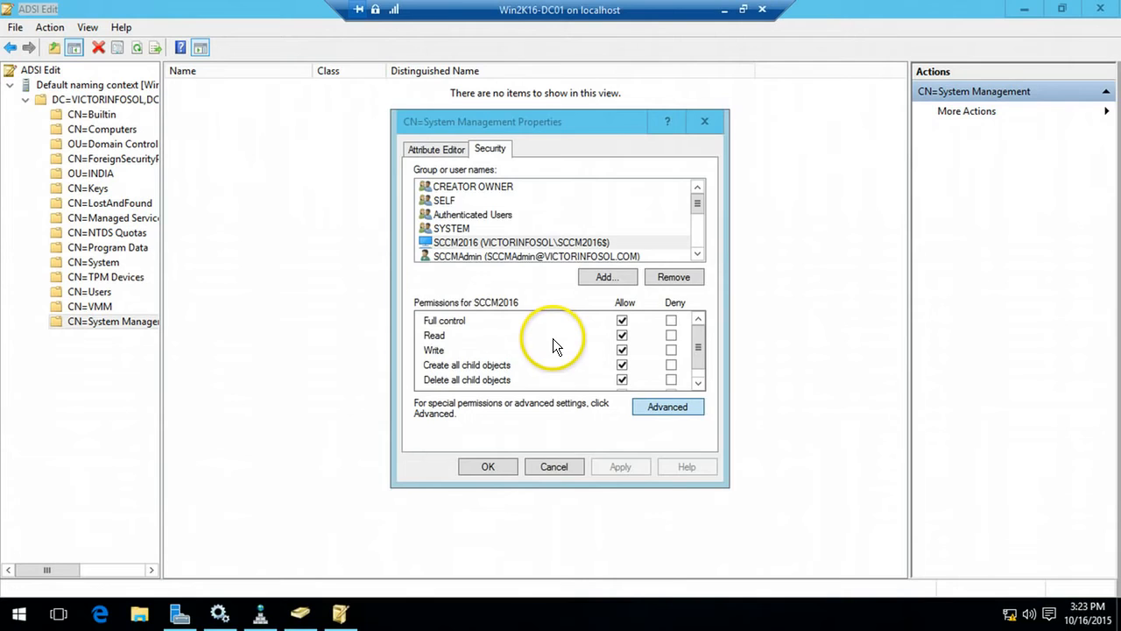
click(392, 277)
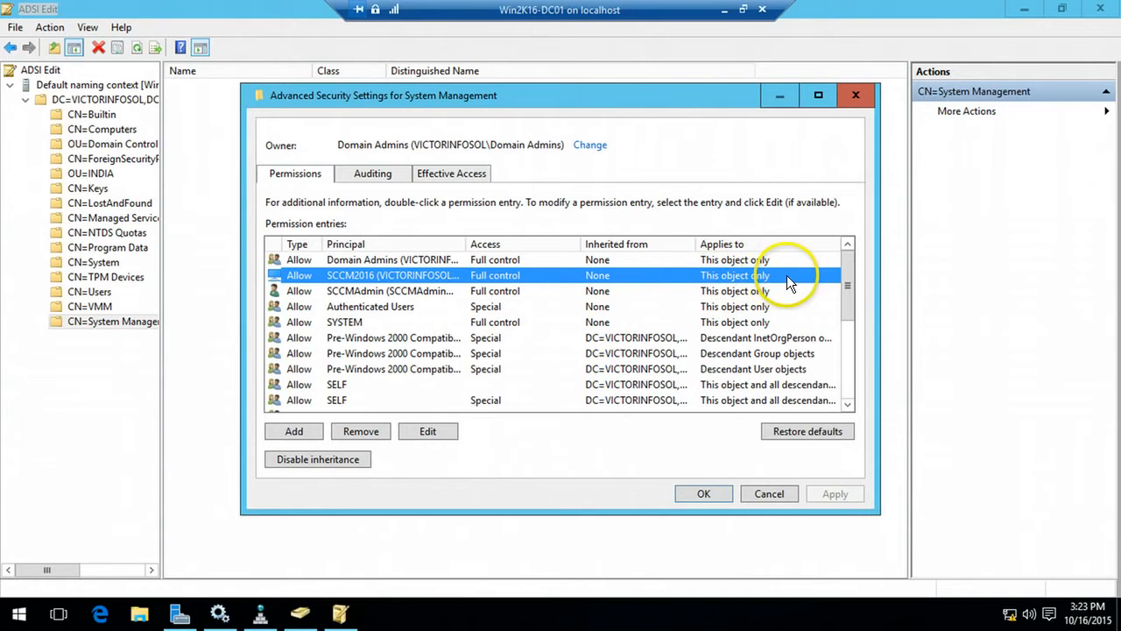
click(428, 429)
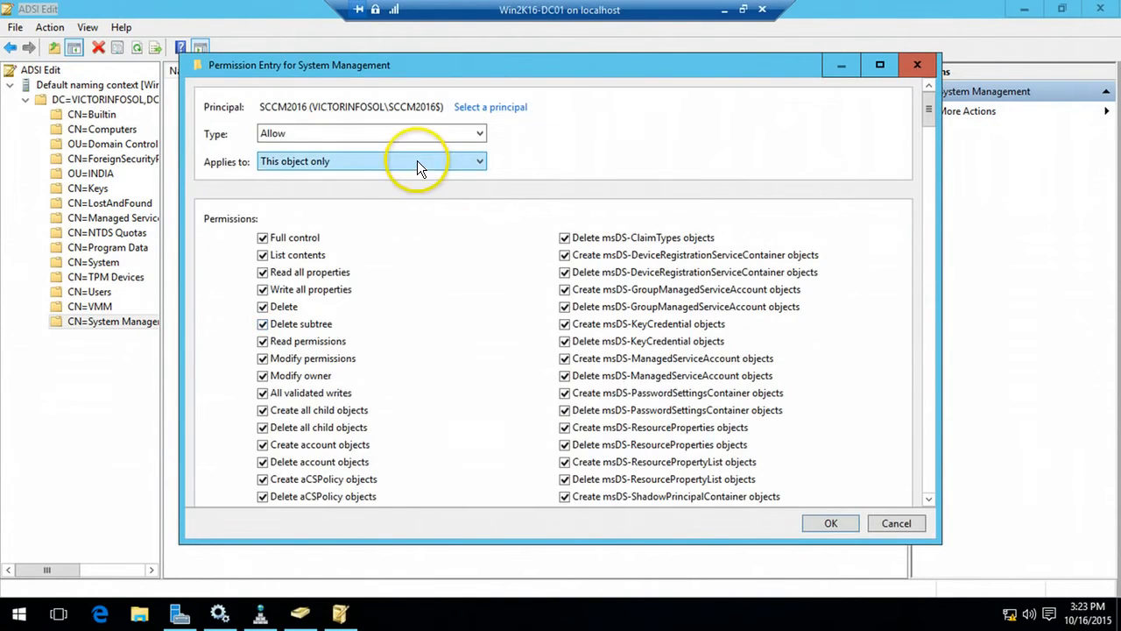
click(417, 167)
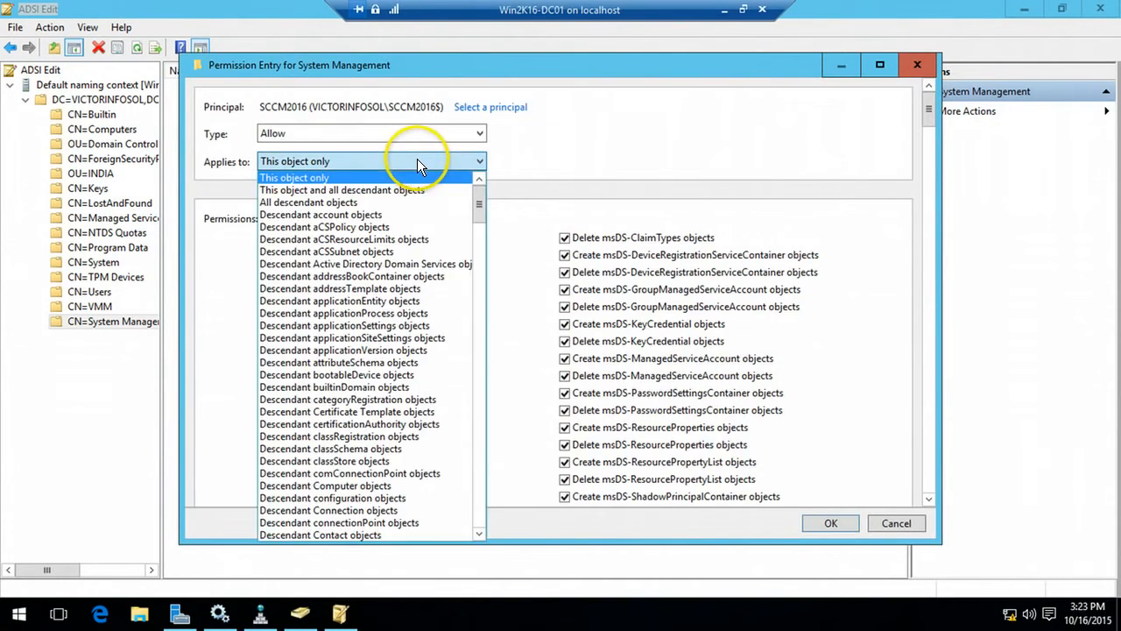
click(394, 191)
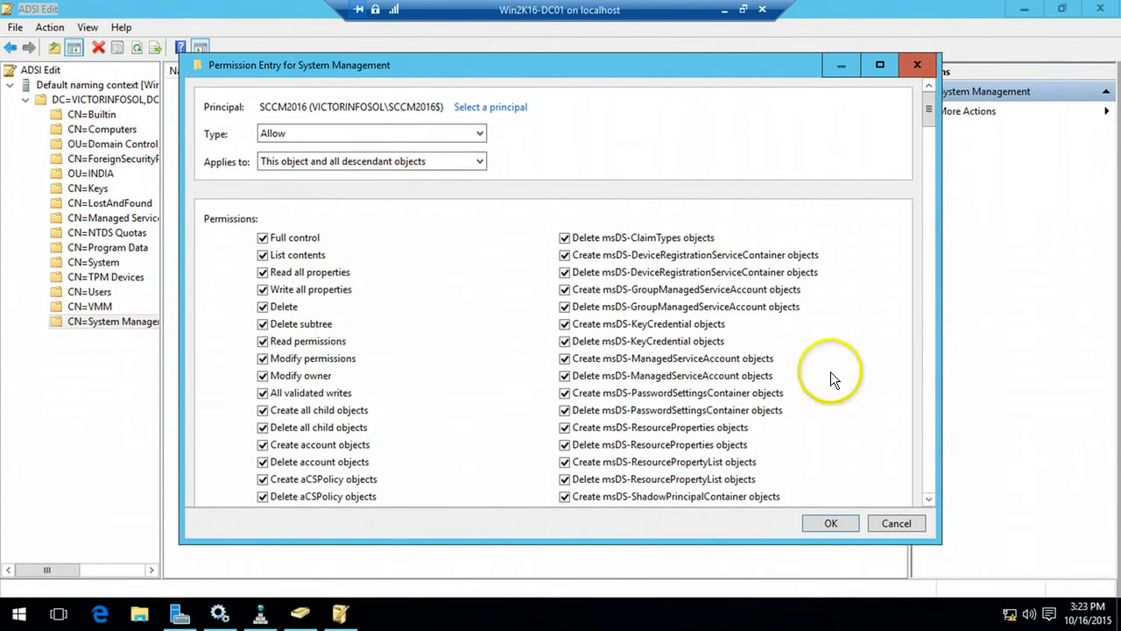
click(829, 520)
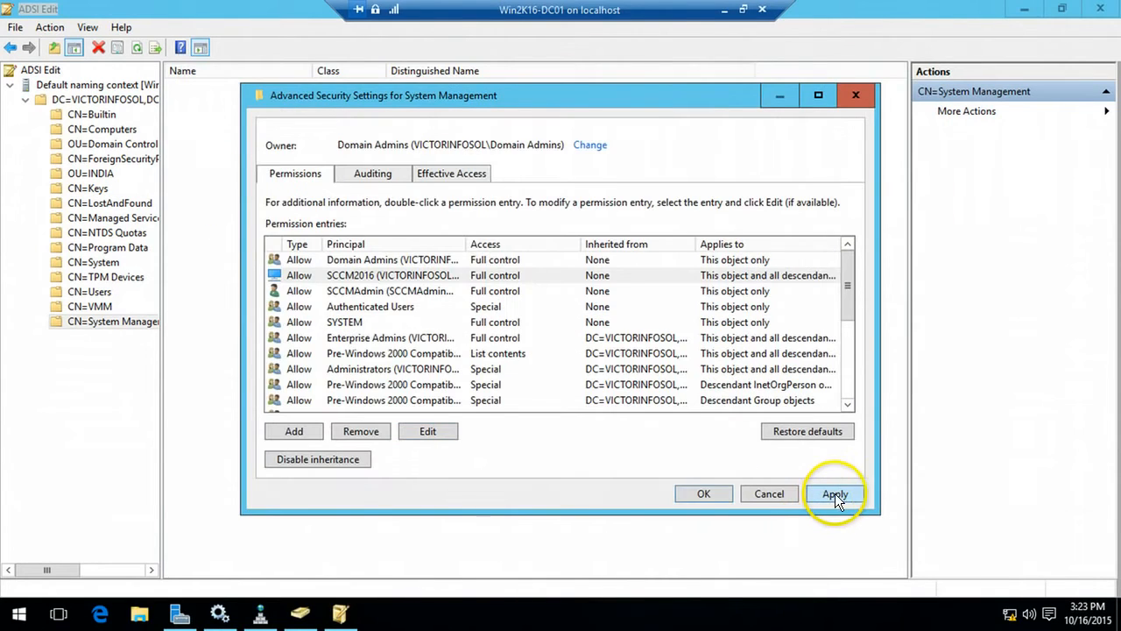
Step: Apply the SCCM2016 entry's change, then make SCCMAdmin's permission entry apply to this object and all descendant objects and save the advanced security settings
click(835, 493)
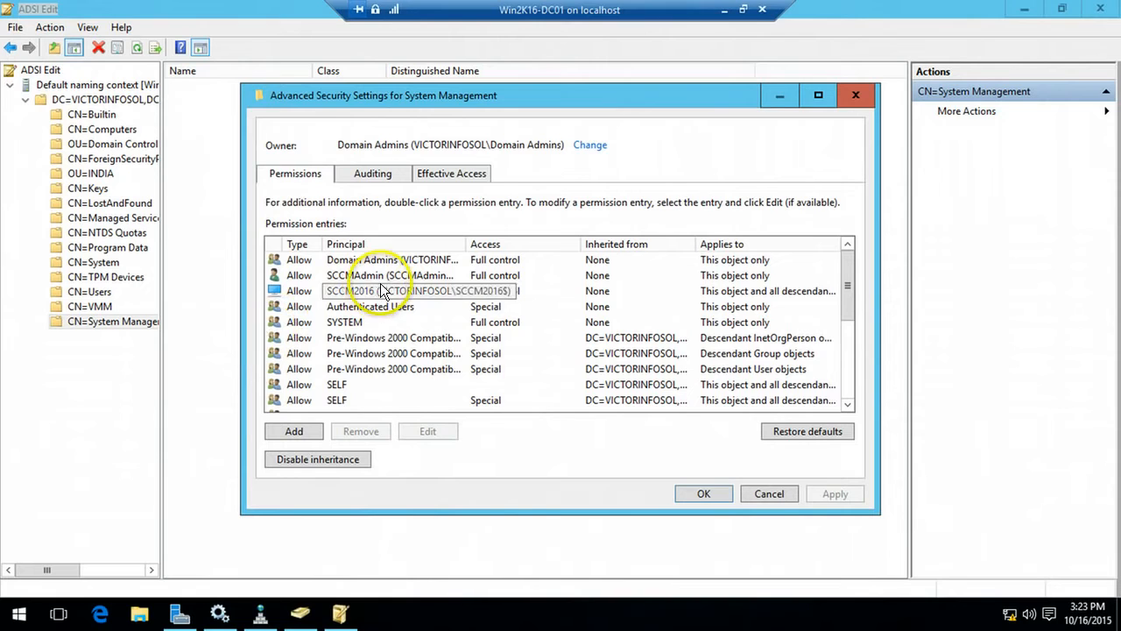
click(407, 292)
click(438, 277)
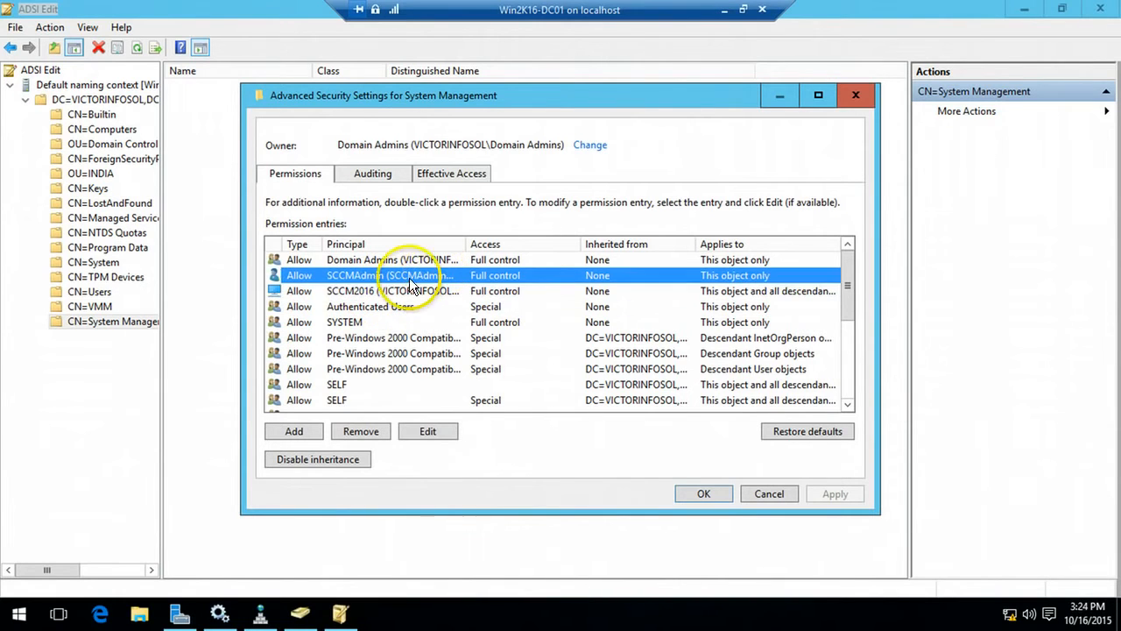
click(428, 430)
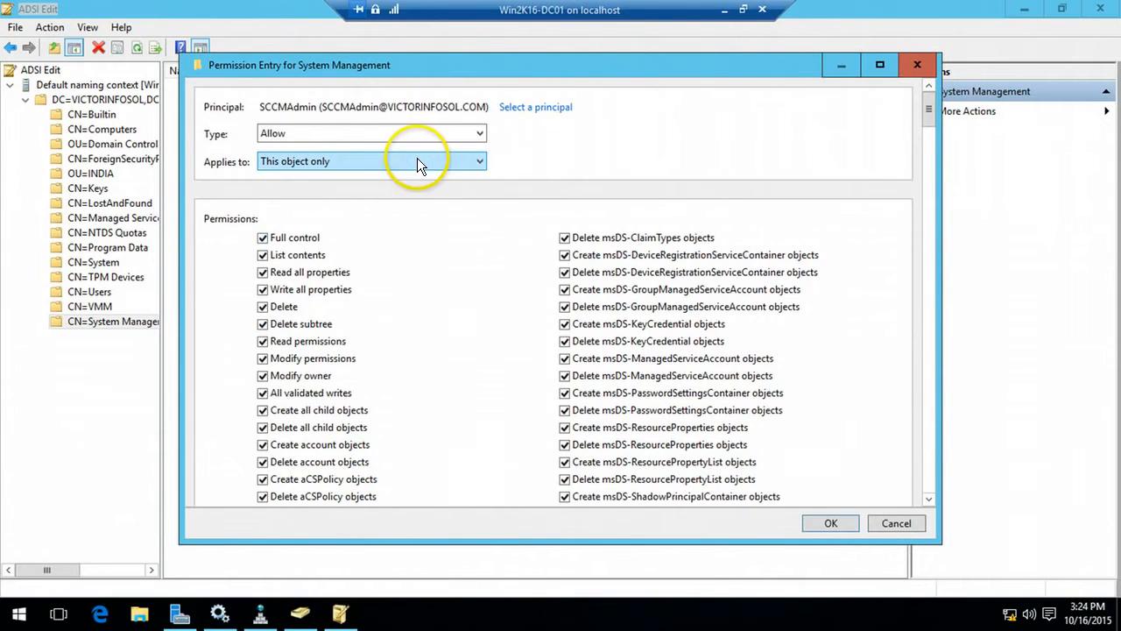
click(416, 159)
click(399, 186)
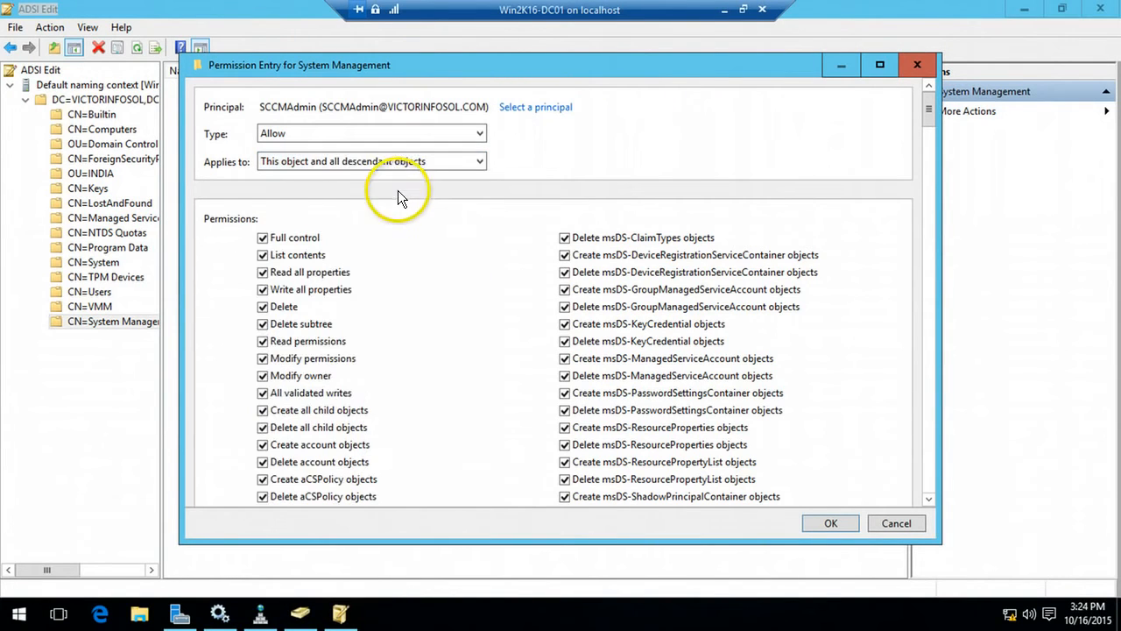
click(830, 523)
click(836, 495)
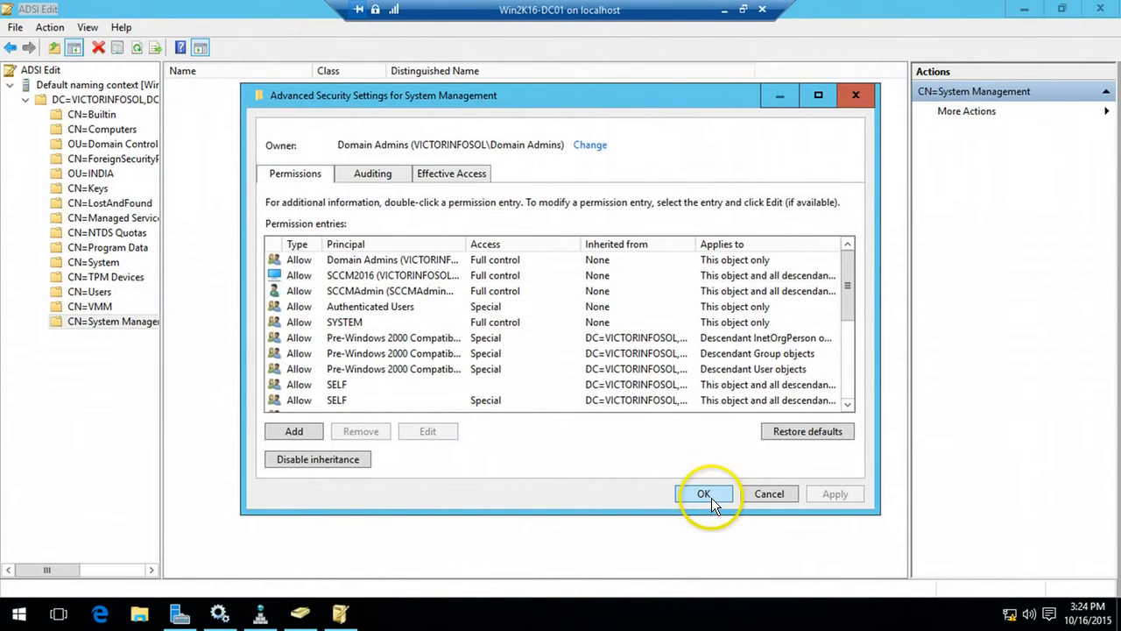
click(714, 496)
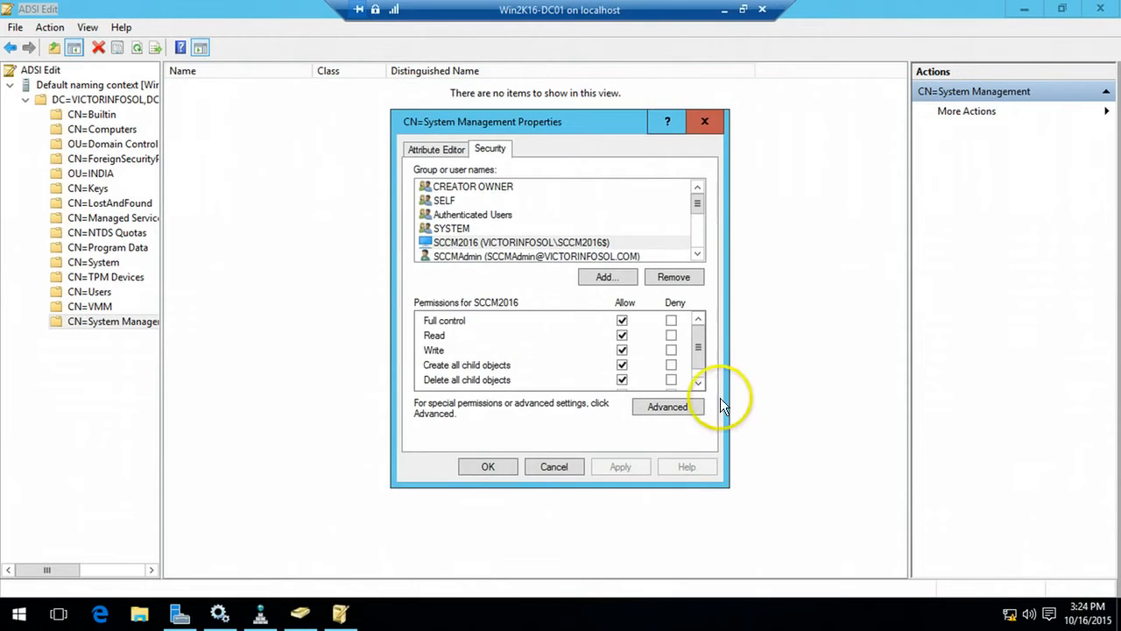
Step: Accept the CN=System Management properties and switch to Active Directory Users and Computers
click(489, 468)
click(337, 613)
click(301, 613)
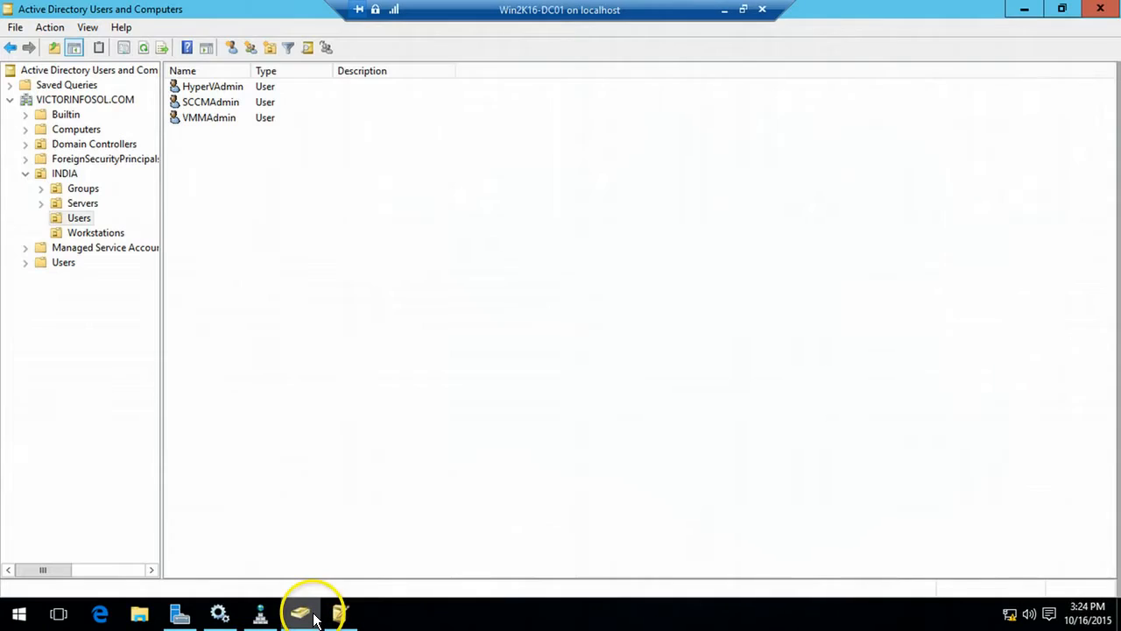
Step: Collapse the INDIA organizational unit and turn on Advanced Features for the domain tree
click(25, 173)
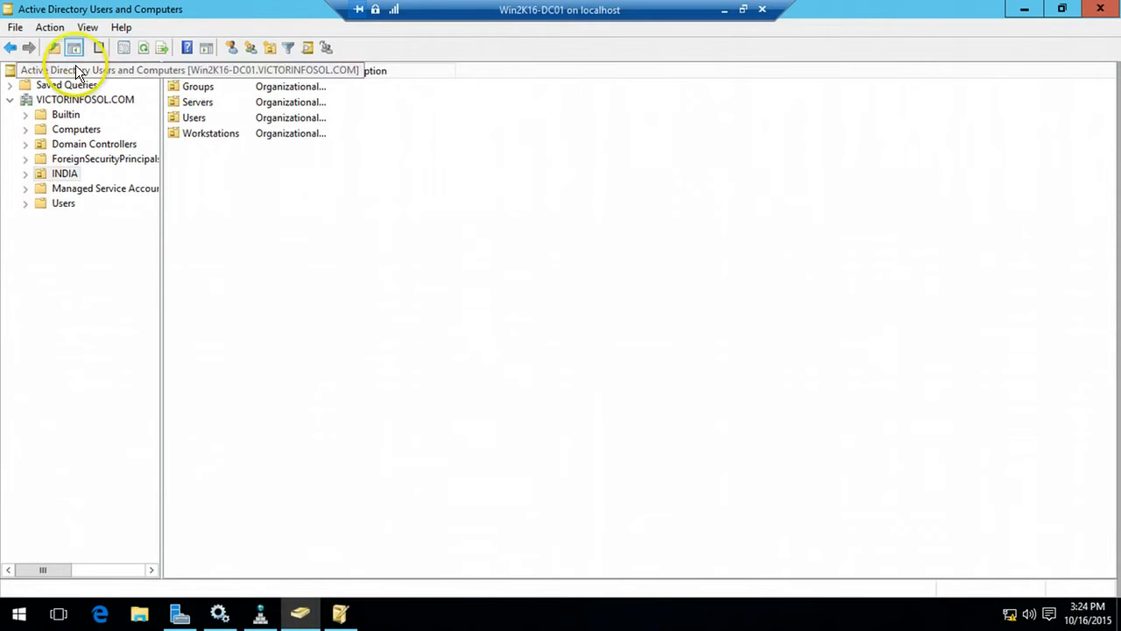
click(88, 27)
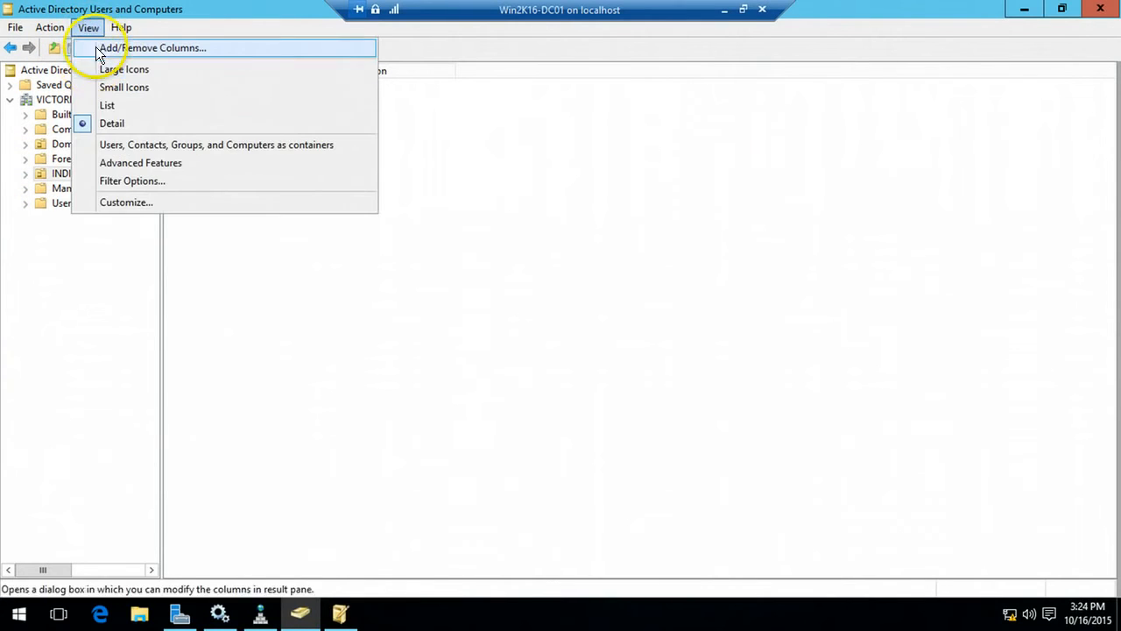
click(119, 164)
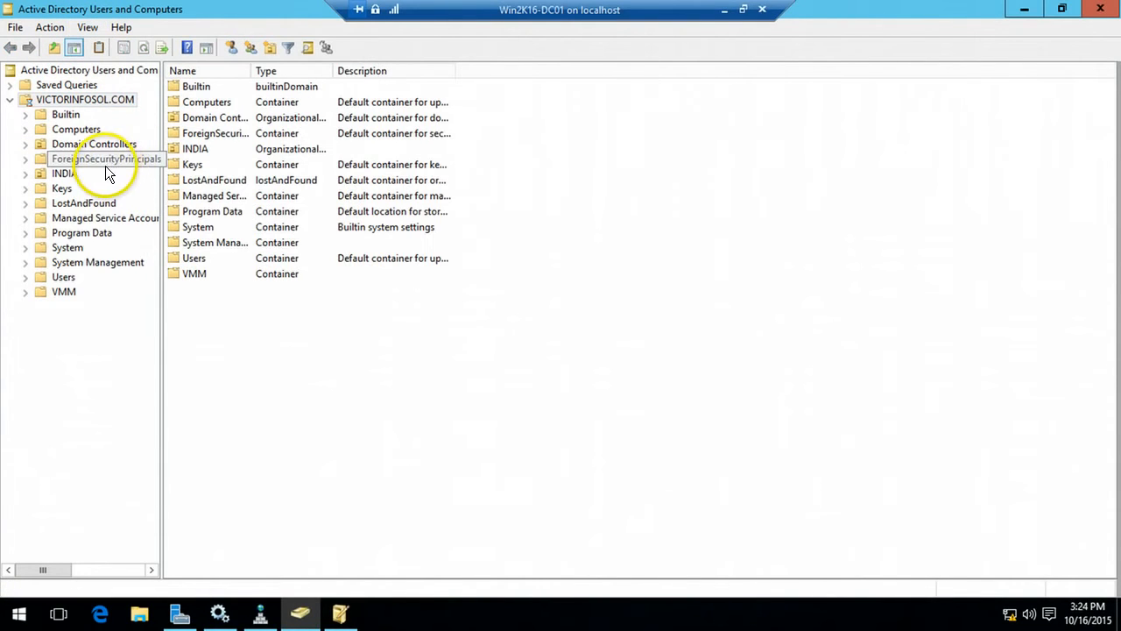
Step: Examine the security permissions of SCCM2016$ and SCCMAdmin on the System Management container, leaving its properties unchanged
click(96, 265)
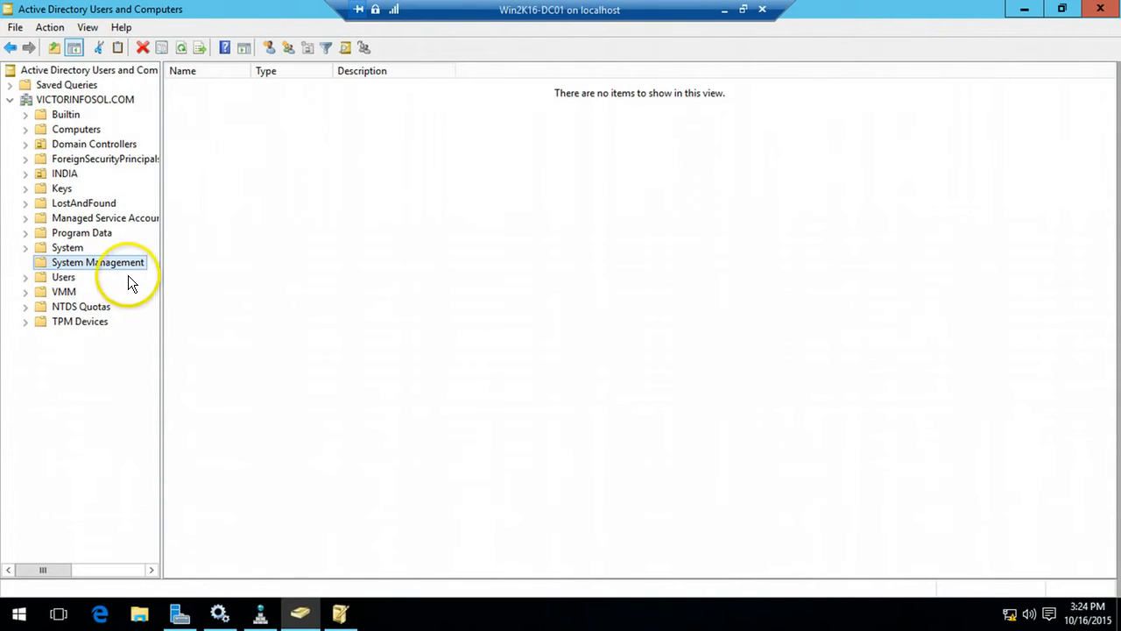
click(165, 487)
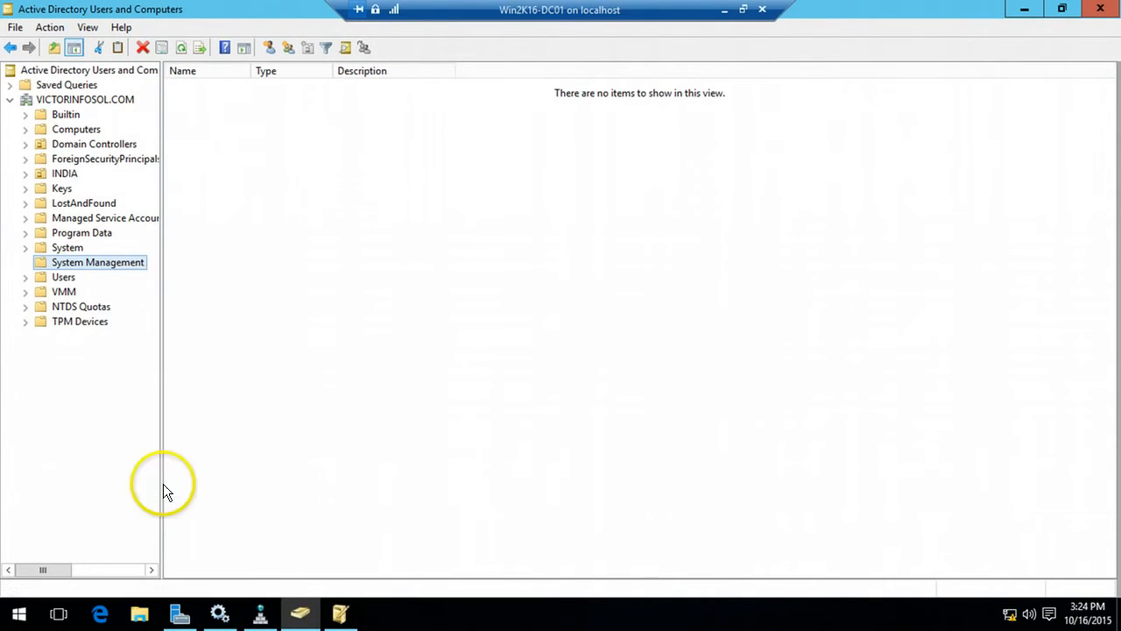
click(494, 117)
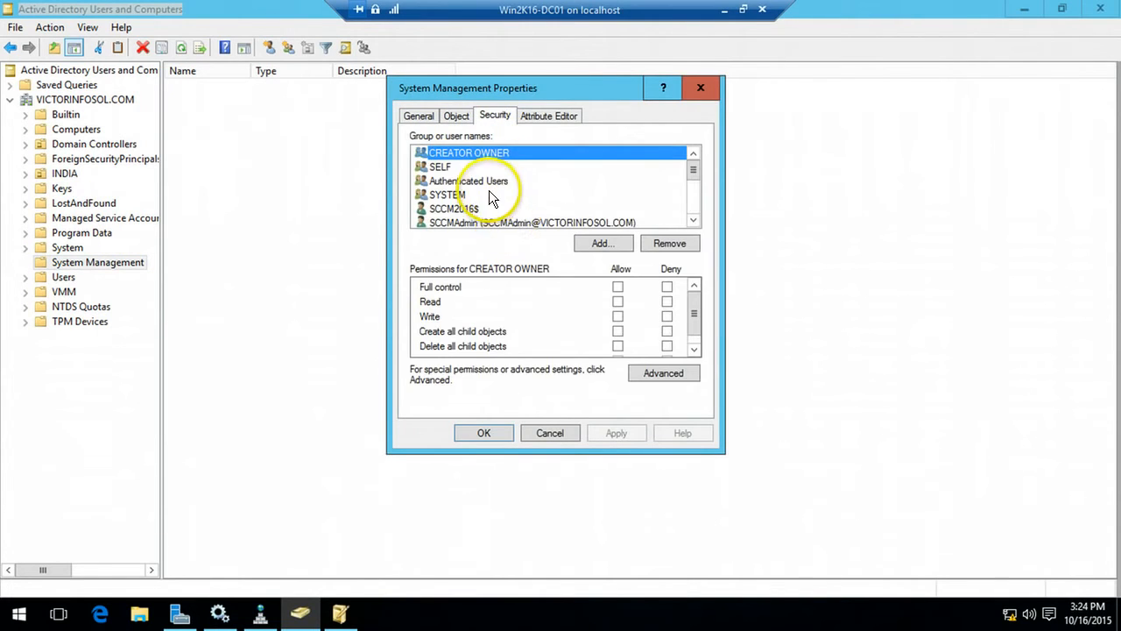
click(484, 209)
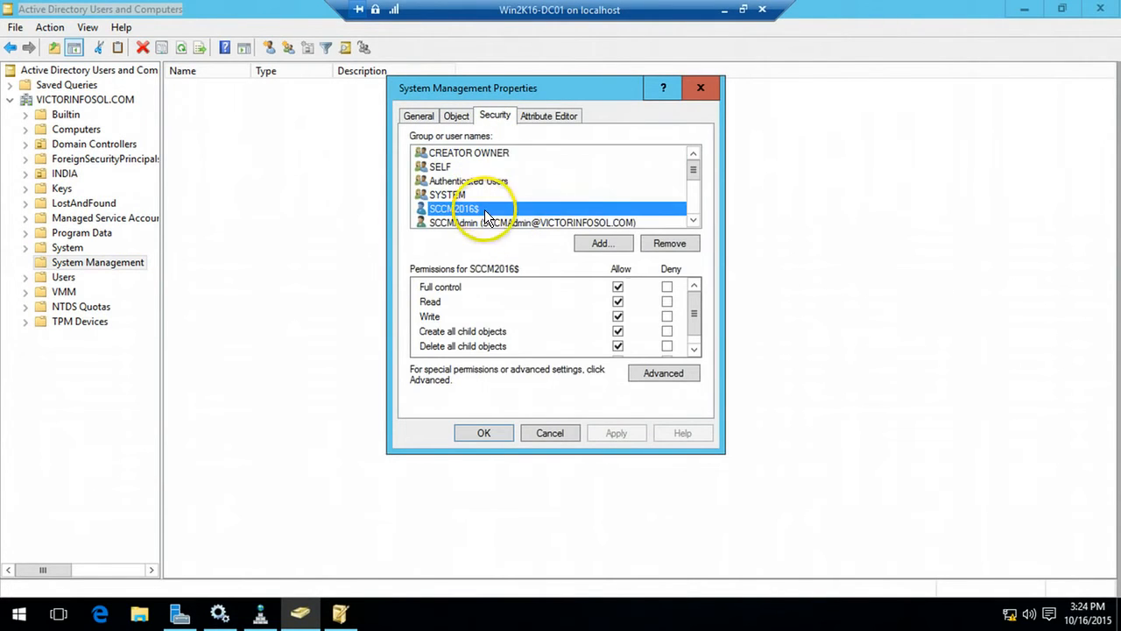
click(692, 221)
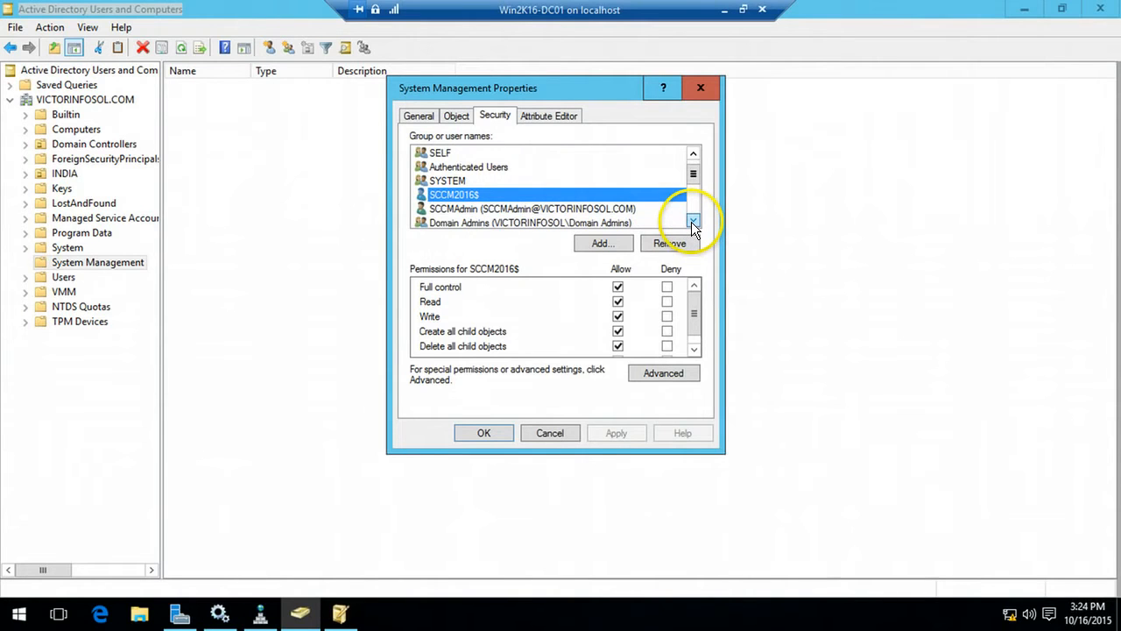
click(607, 209)
click(552, 432)
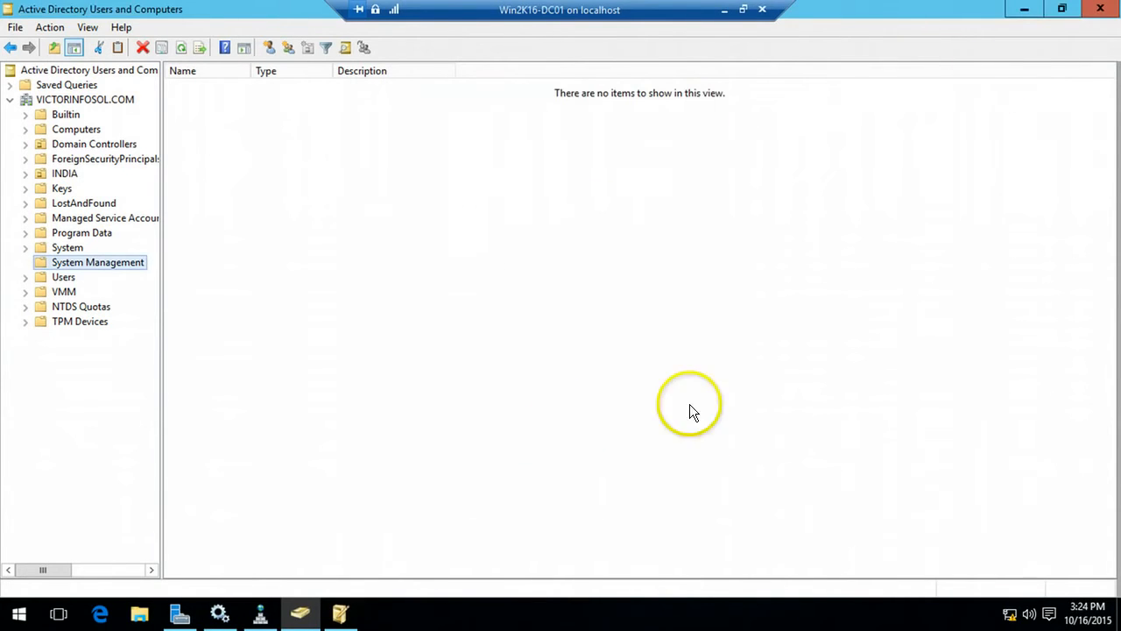
Step: Switch to the PowerPoint presentation and review installation steps 4 to 6 on slides 3 and 4
click(1016, 12)
click(726, 10)
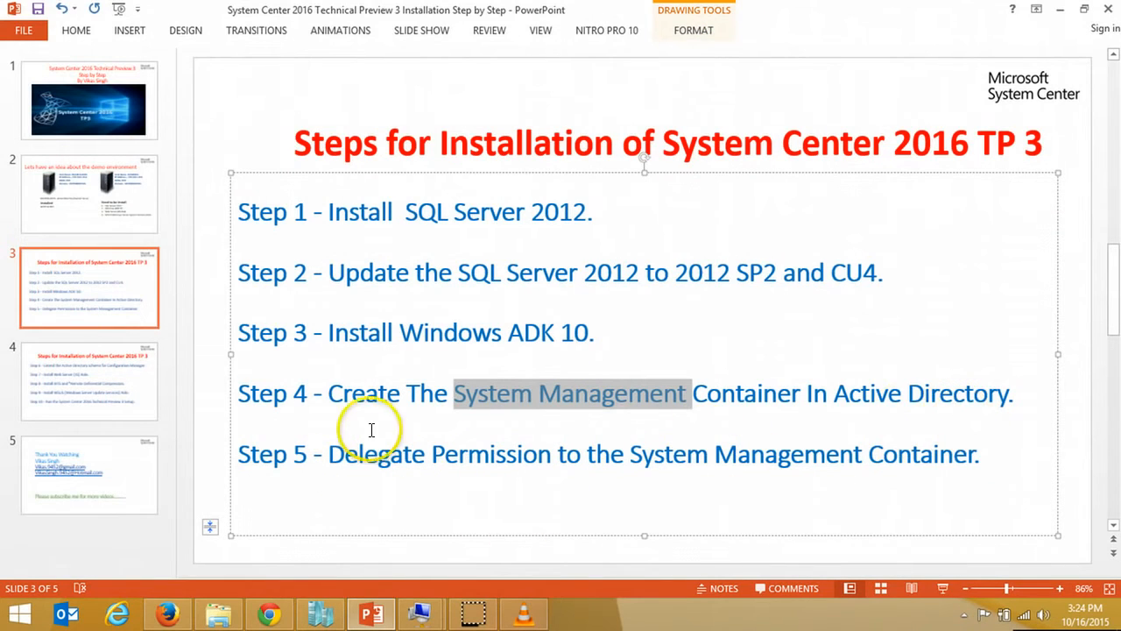
click(352, 396)
drag(330, 453, 636, 466)
click(634, 487)
click(133, 384)
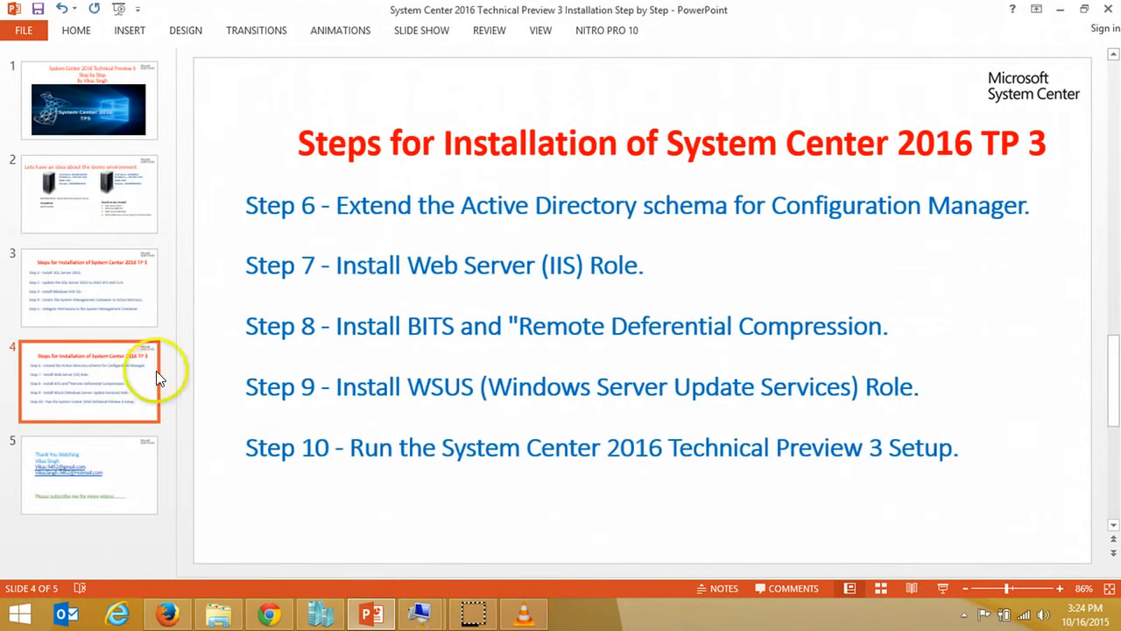
drag(348, 207, 931, 196)
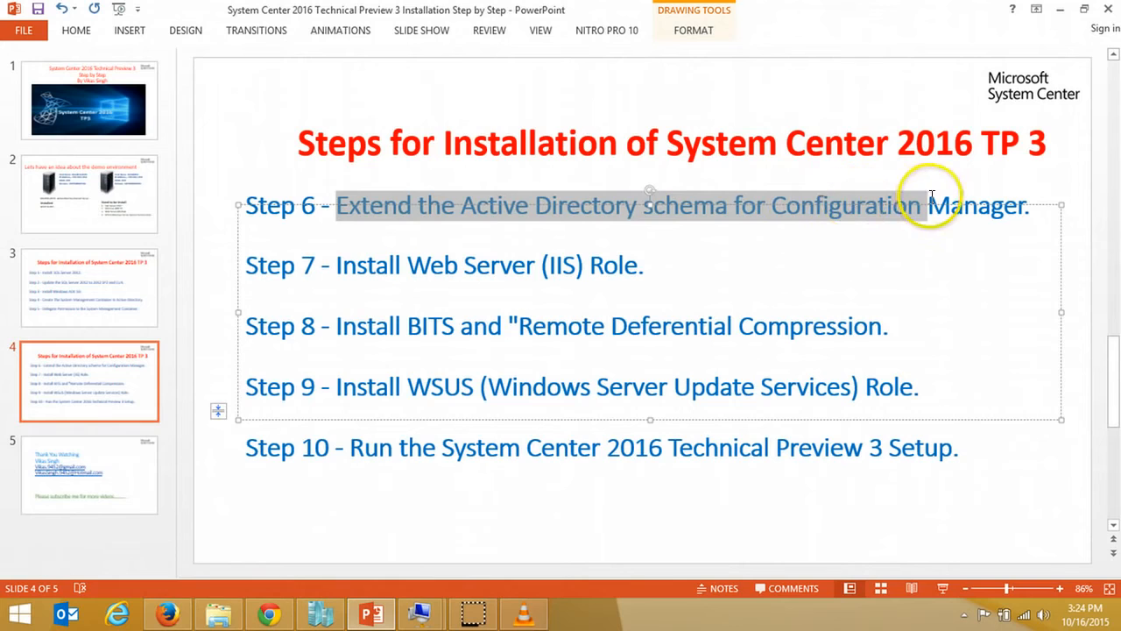
click(826, 248)
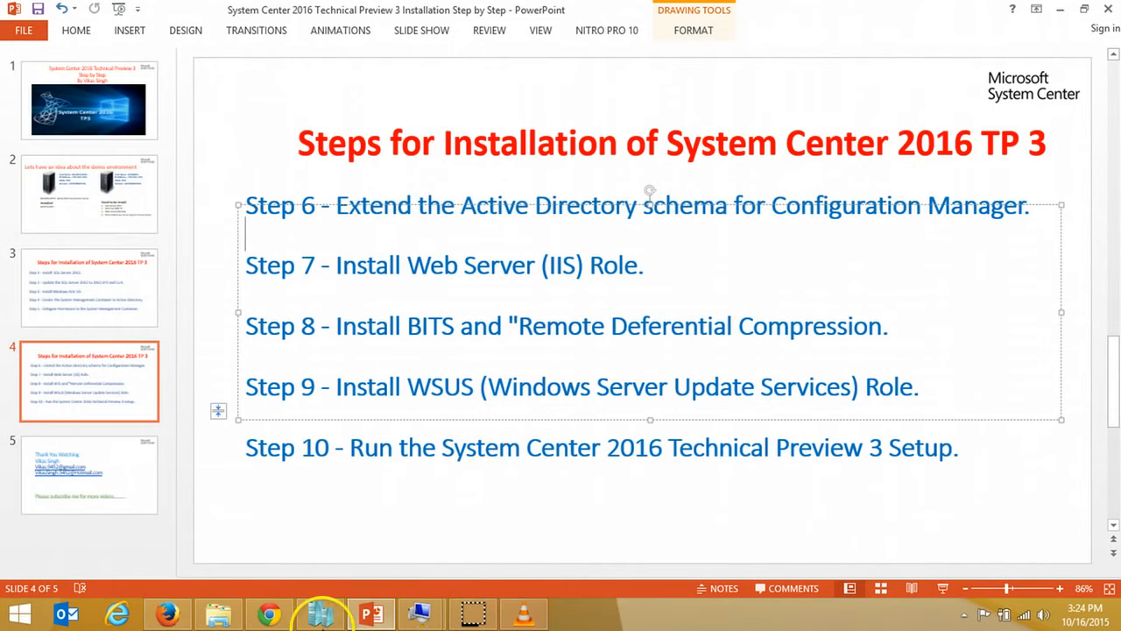
Step: Switch to Hyper-V Manager and start browsing for an image file for the Win2K16-DC01 machine's DVD drive
click(319, 613)
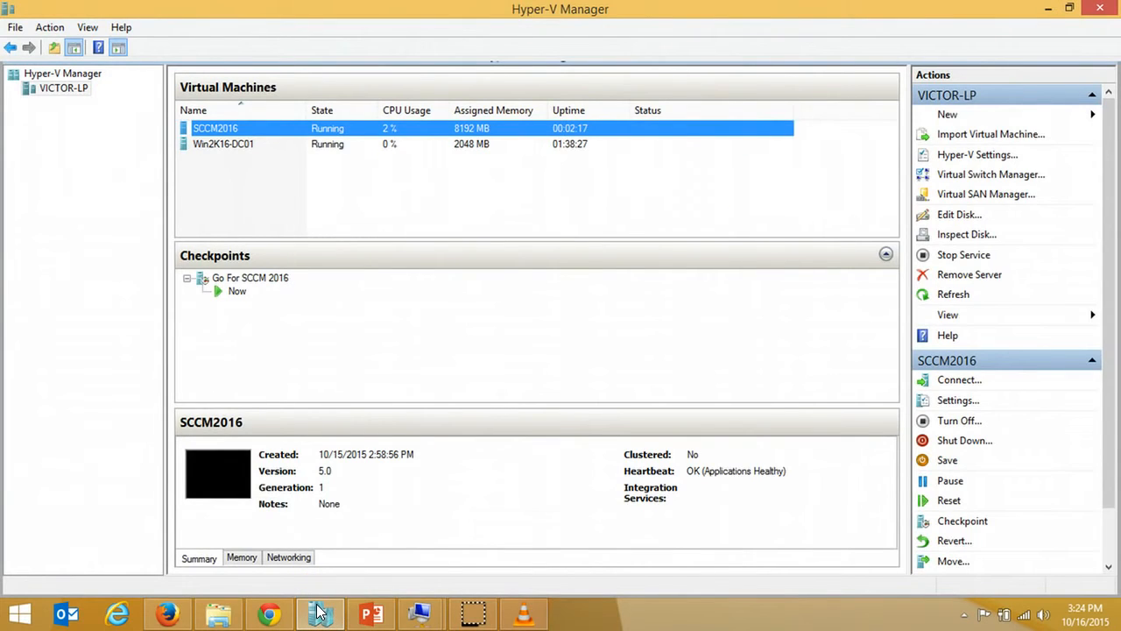
right_click(257, 147)
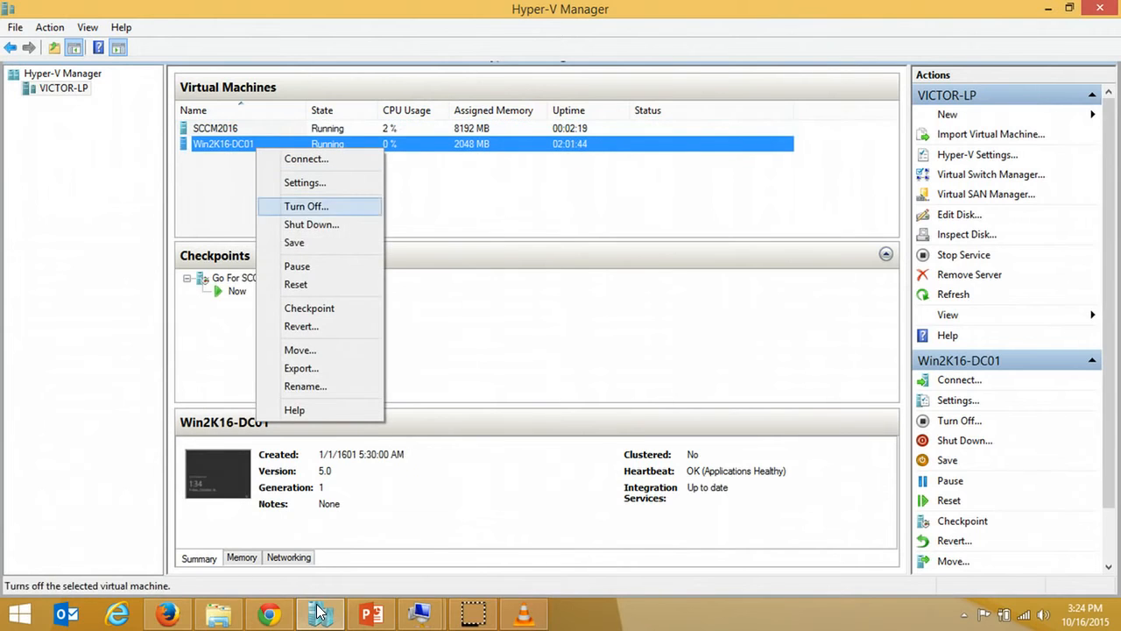
click(307, 182)
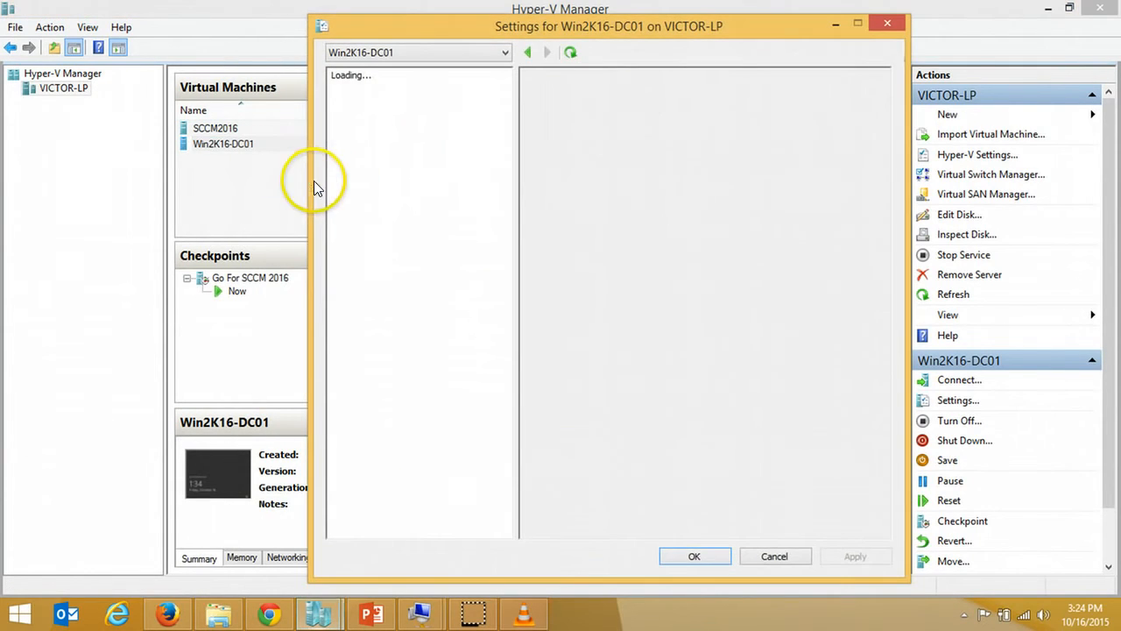
click(435, 243)
click(840, 251)
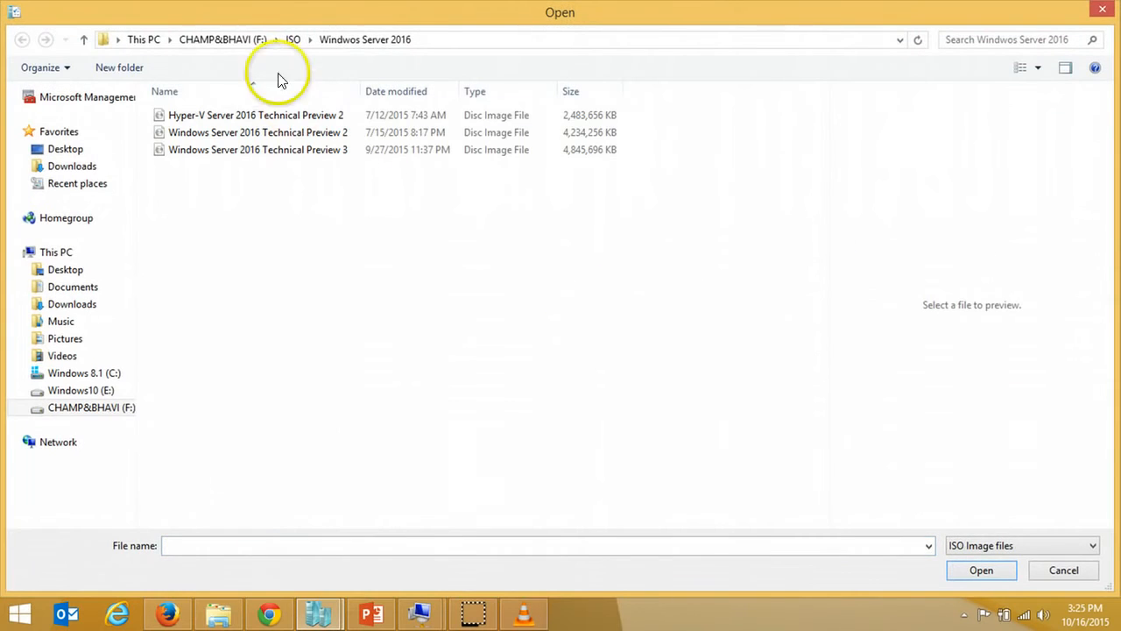
Step: Mount the SC_Configmgr 2016 TP3 disc image from the ISO\System Center 2016 folder and apply the machine settings
click(293, 41)
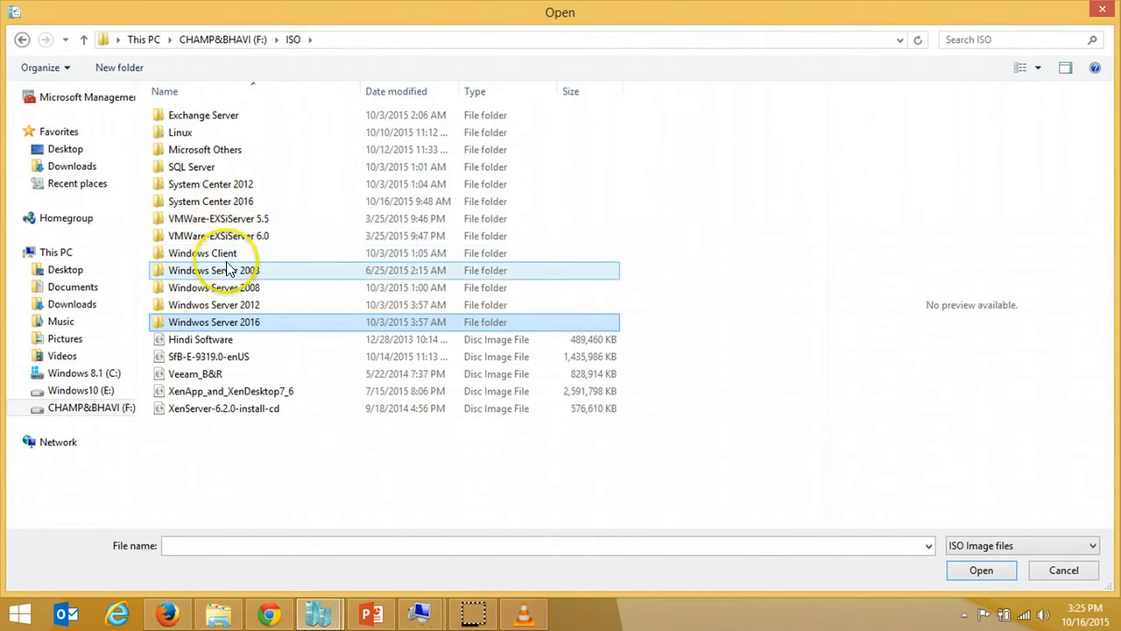
double_click(243, 201)
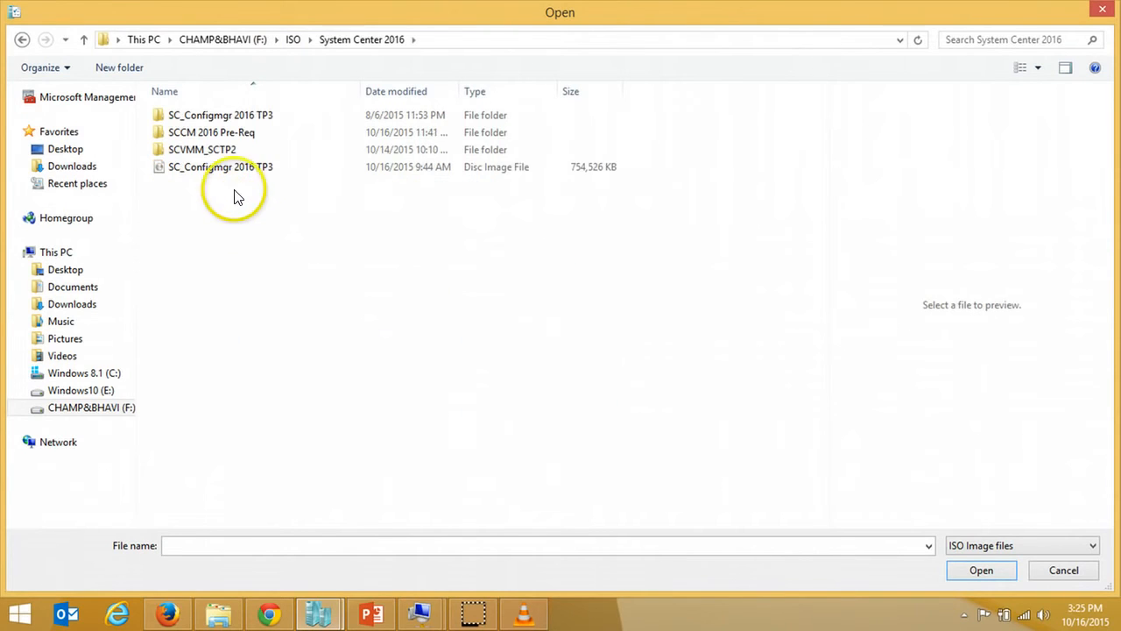
click(236, 168)
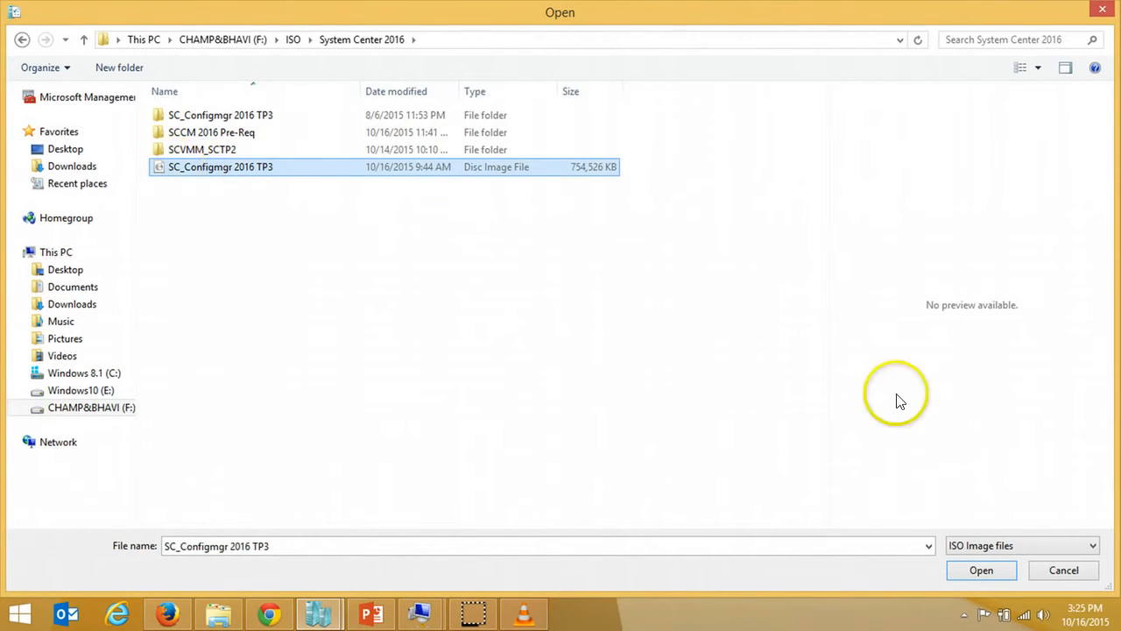
click(981, 569)
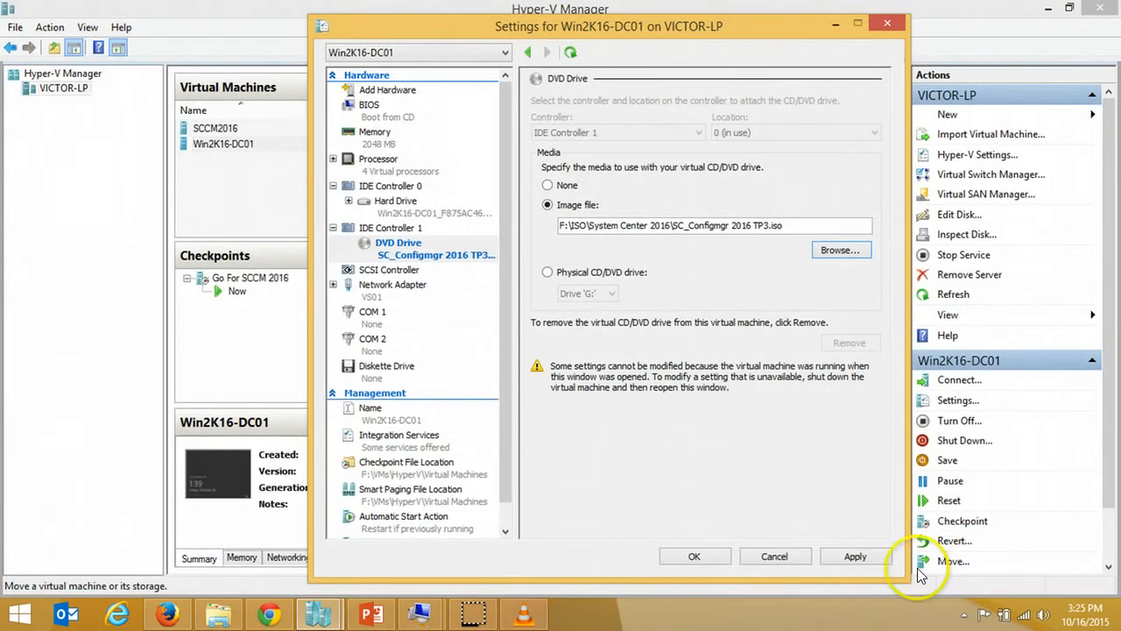
click(828, 564)
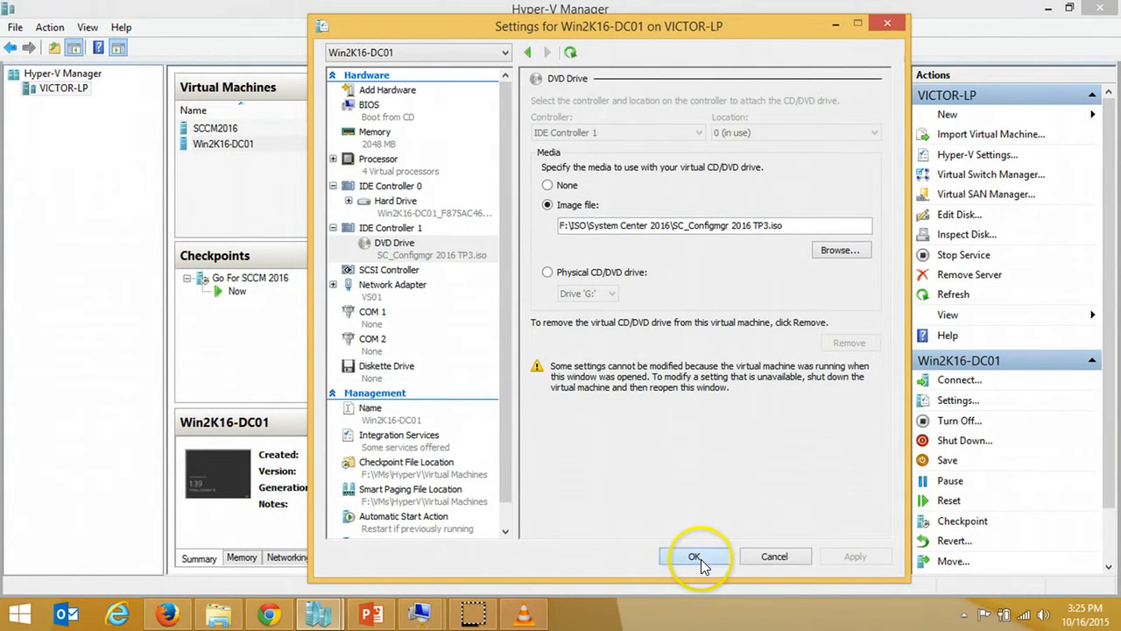
click(701, 559)
Step: Return to the Win2K16-DC01 session and open This PC in File Explorer
click(1046, 9)
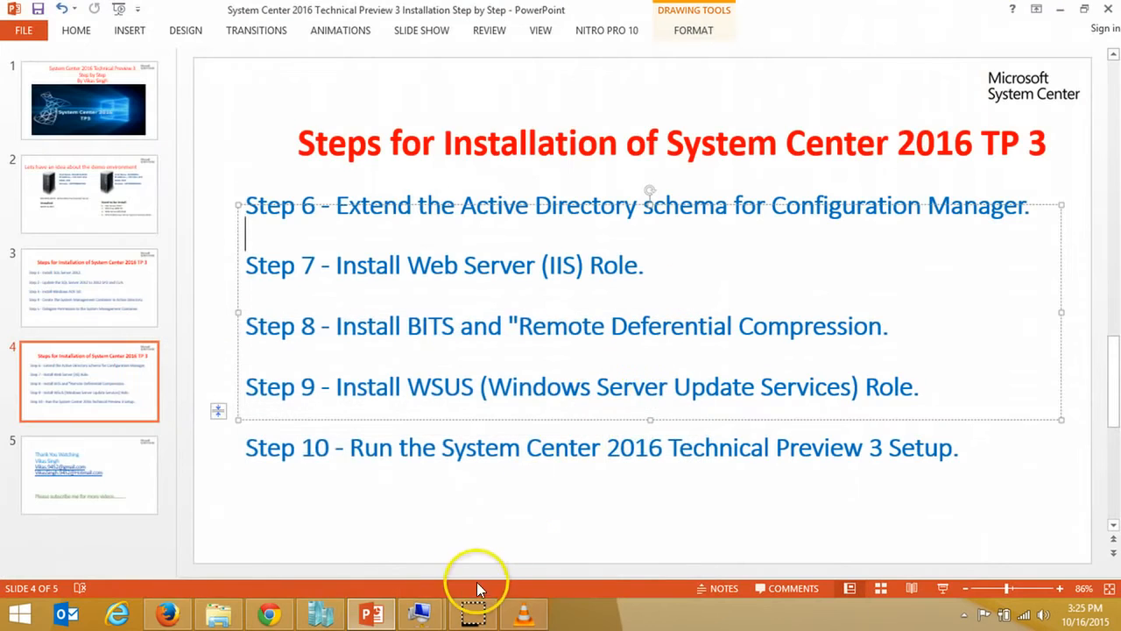
mouse_move(435, 616)
click(368, 535)
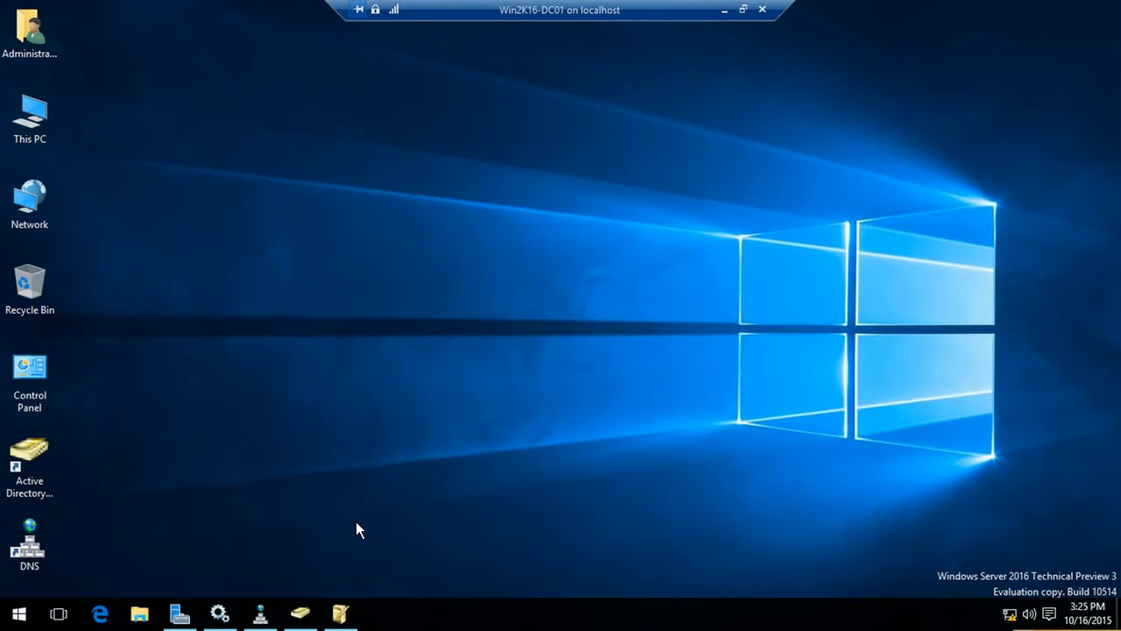
key(t)
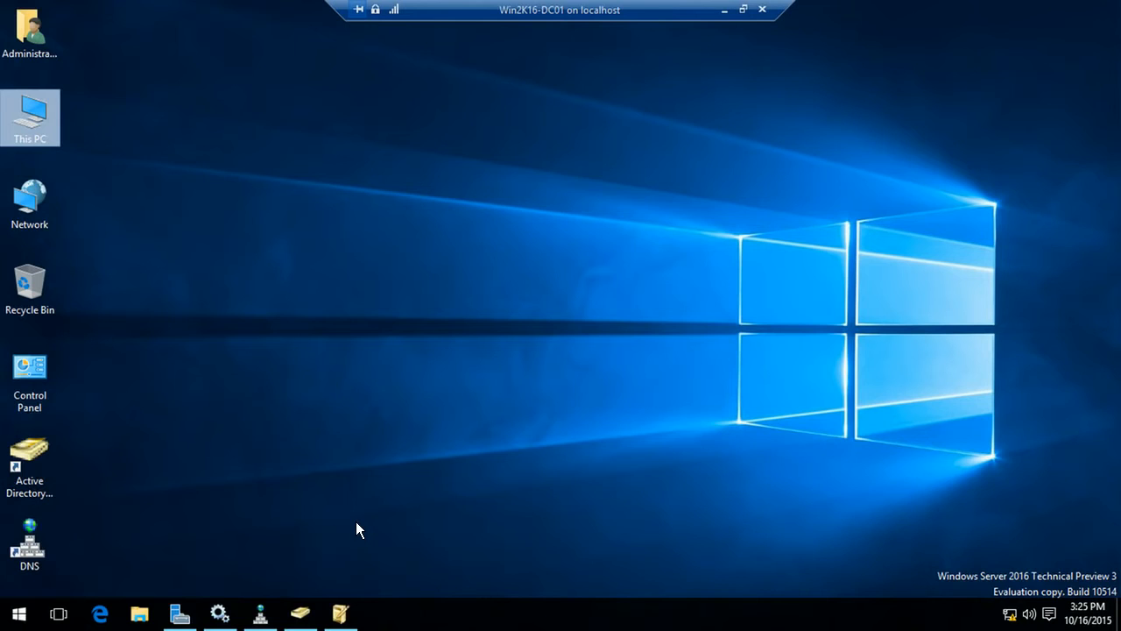
click(603, 385)
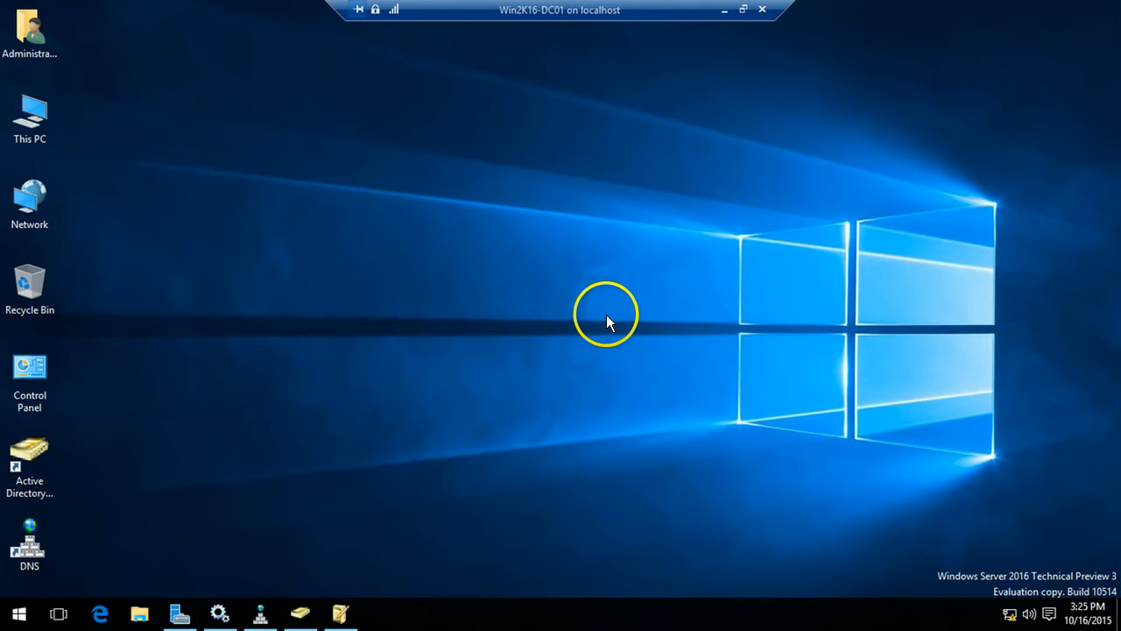
key(super+e)
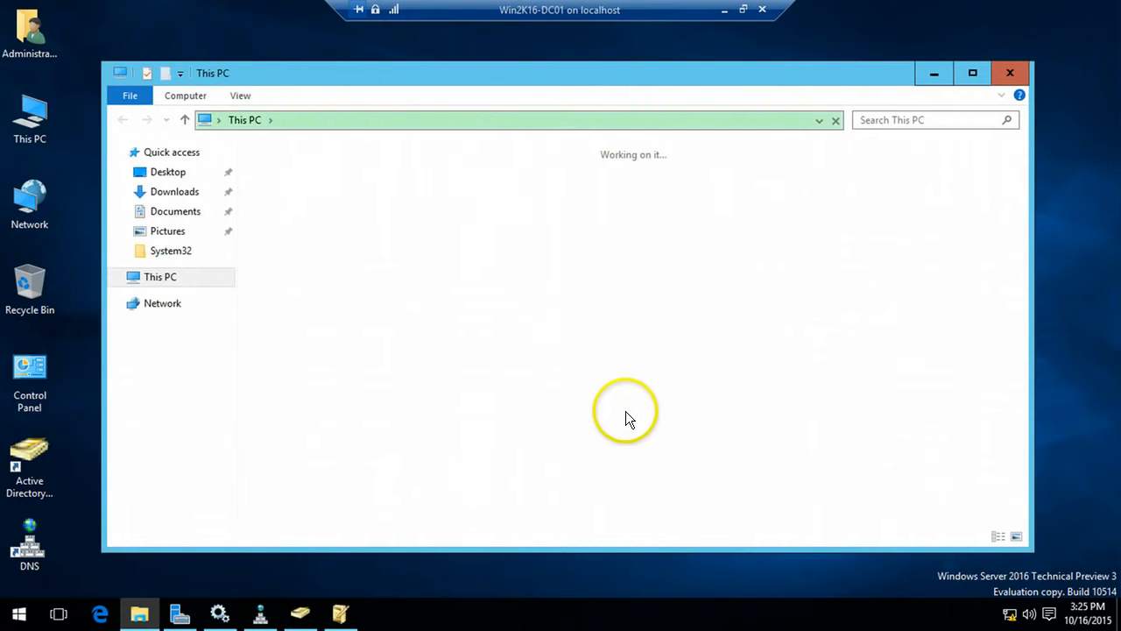
Step: Open the SMSSETUP\BIN\X64 folder on the SC_Configmgr DVD drive
click(372, 345)
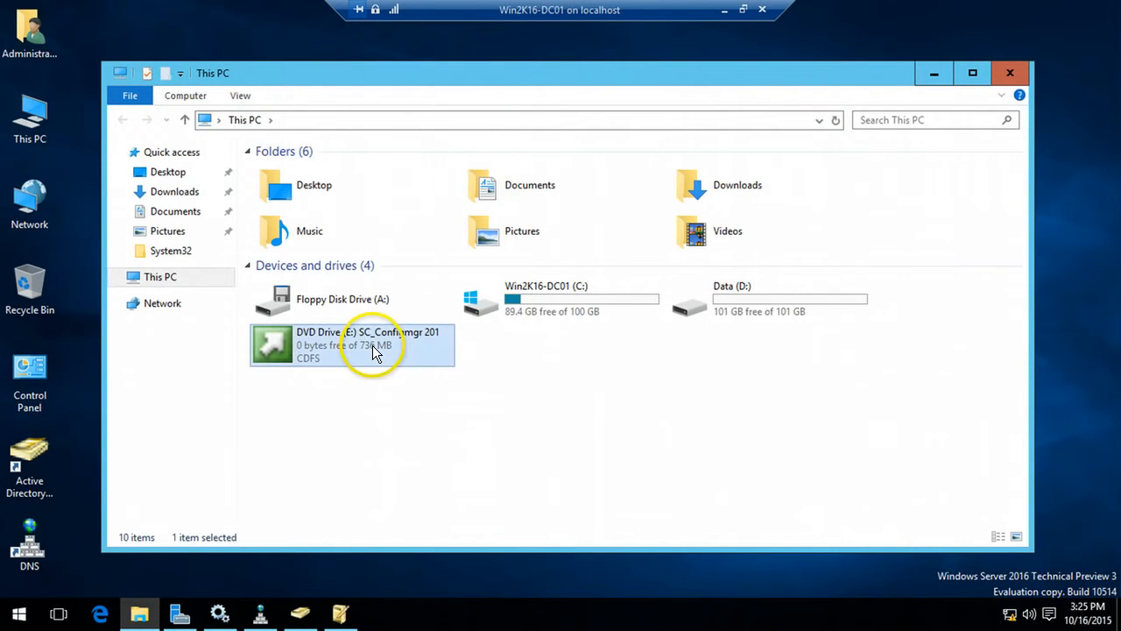
right_click(390, 359)
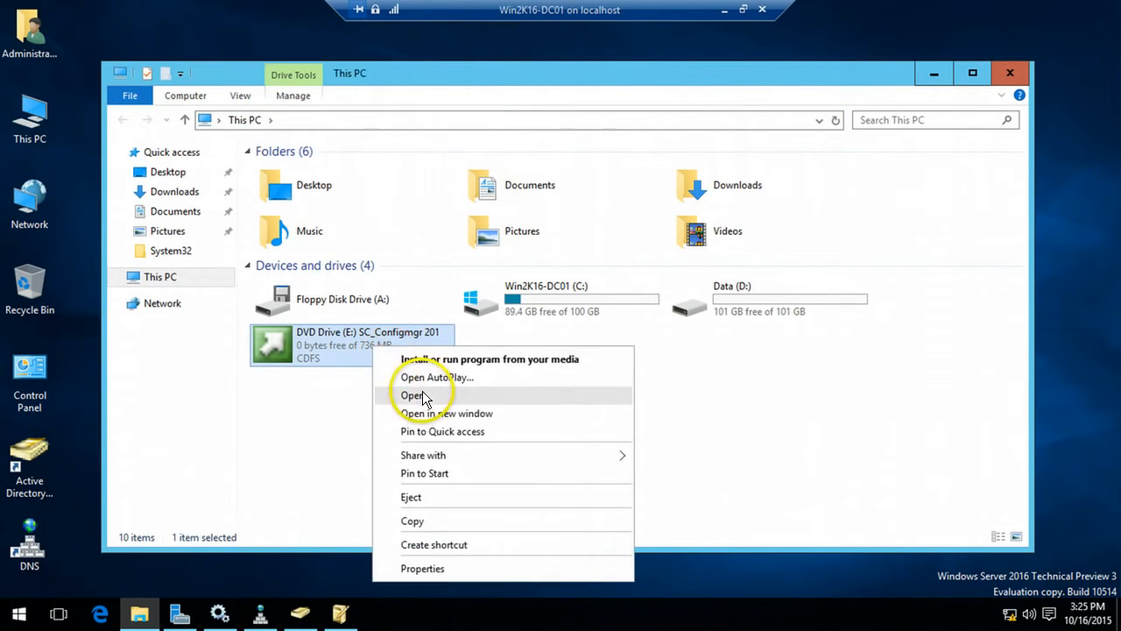
click(422, 391)
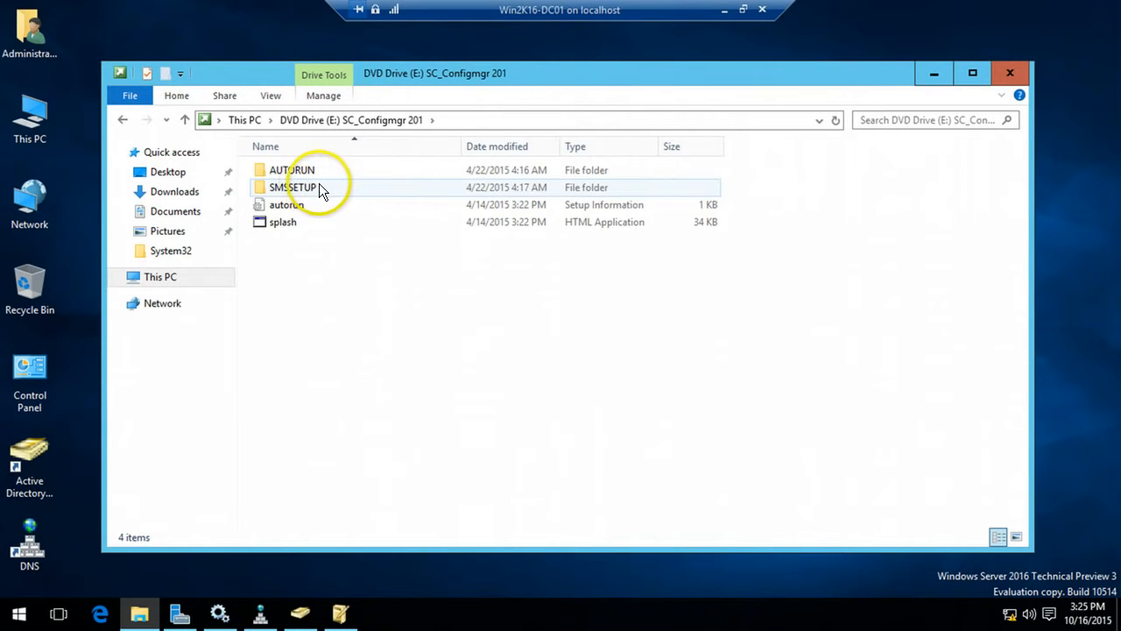
double_click(322, 187)
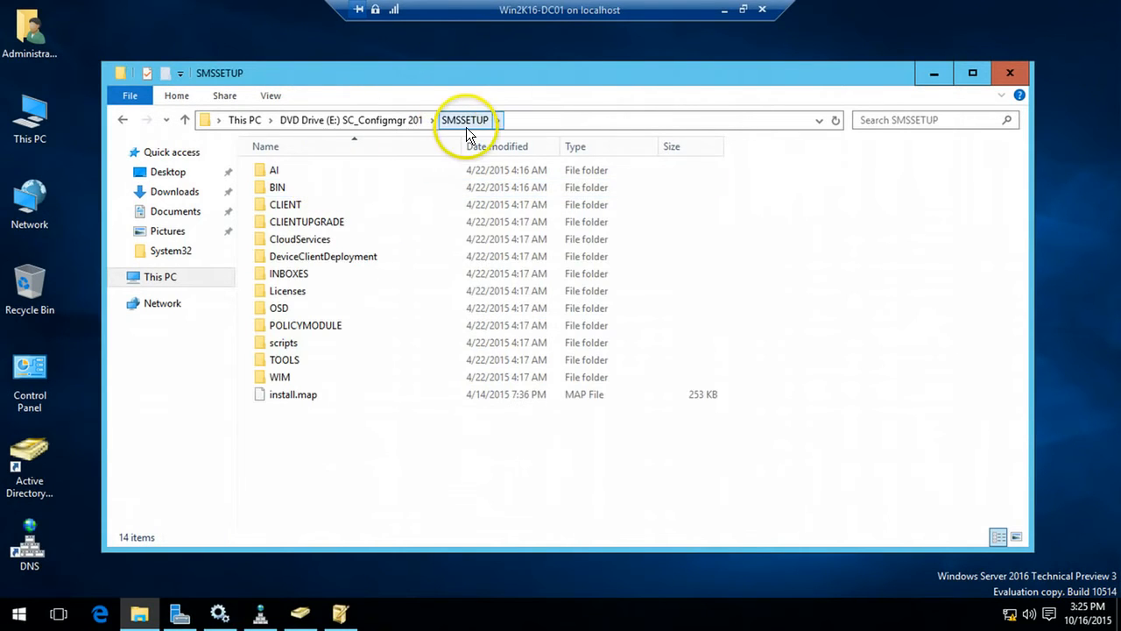
double_click(303, 186)
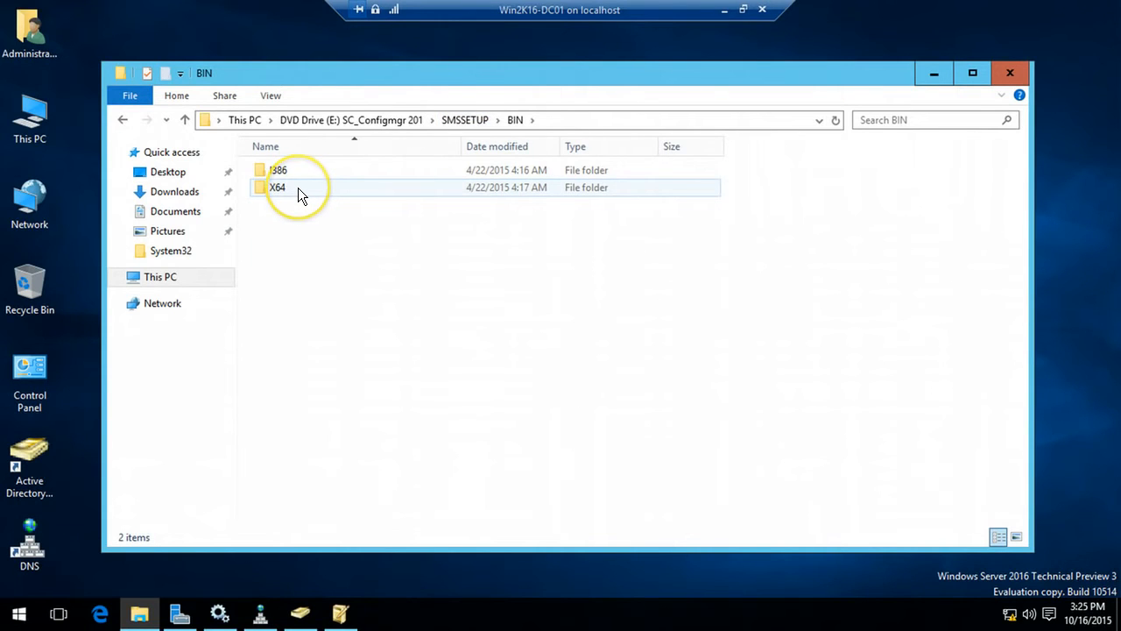
double_click(298, 187)
Step: Find the extadsch application in the X64 folder and run it to extend the Active Directory schema
click(306, 211)
text(ex)
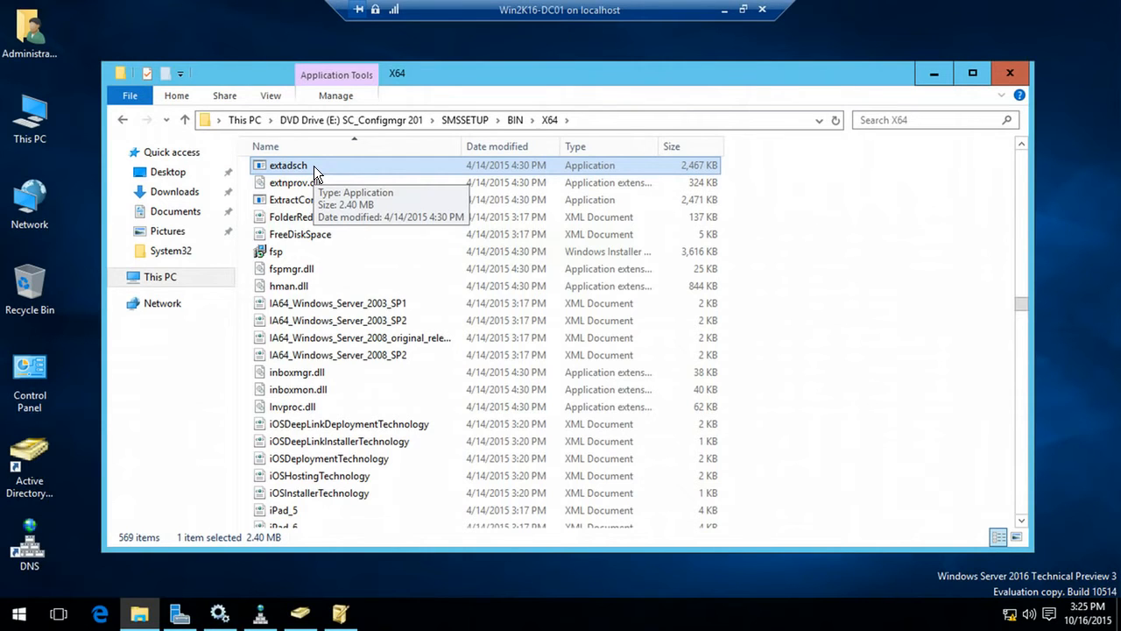
right_click(313, 166)
click(381, 199)
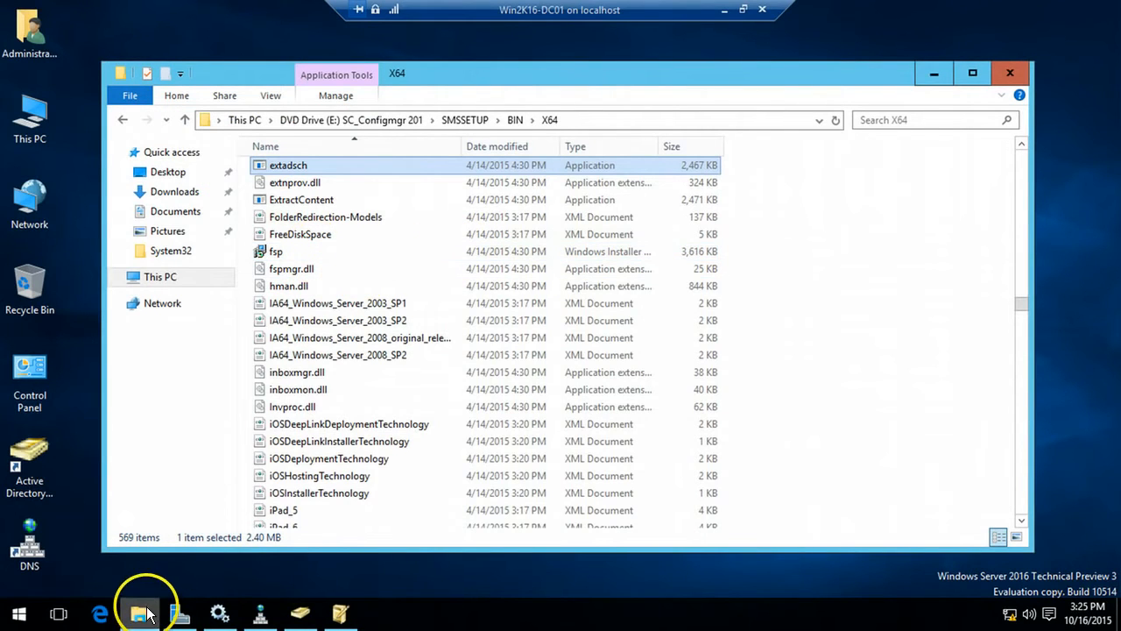
Step: Open the ExtADSch text log from the root of the C: drive and enlarge its window
click(168, 280)
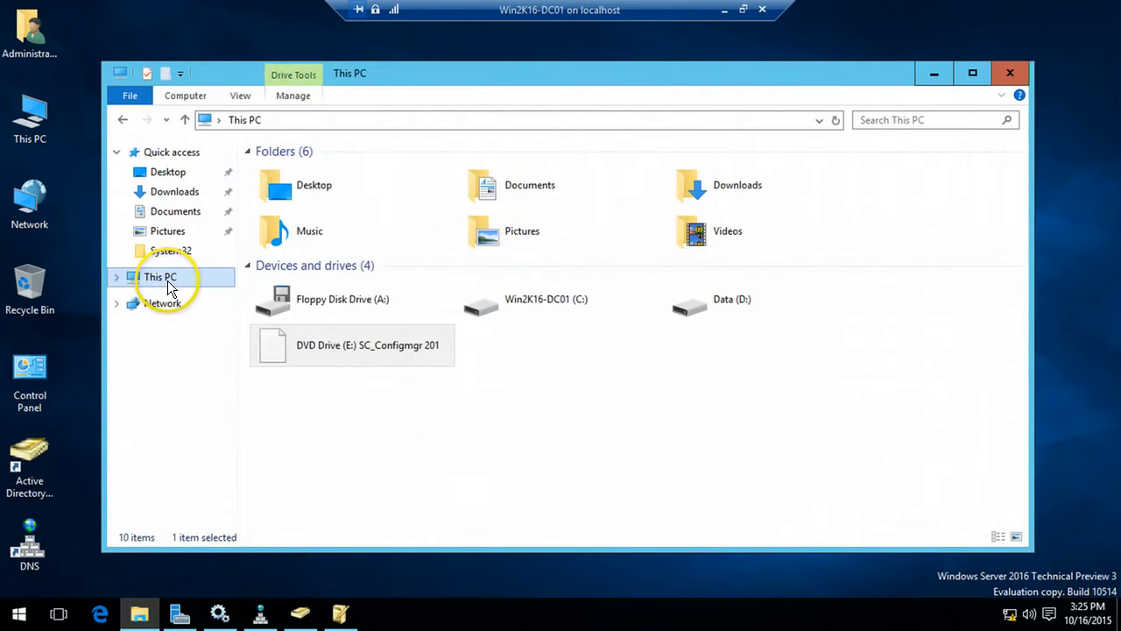
double_click(616, 296)
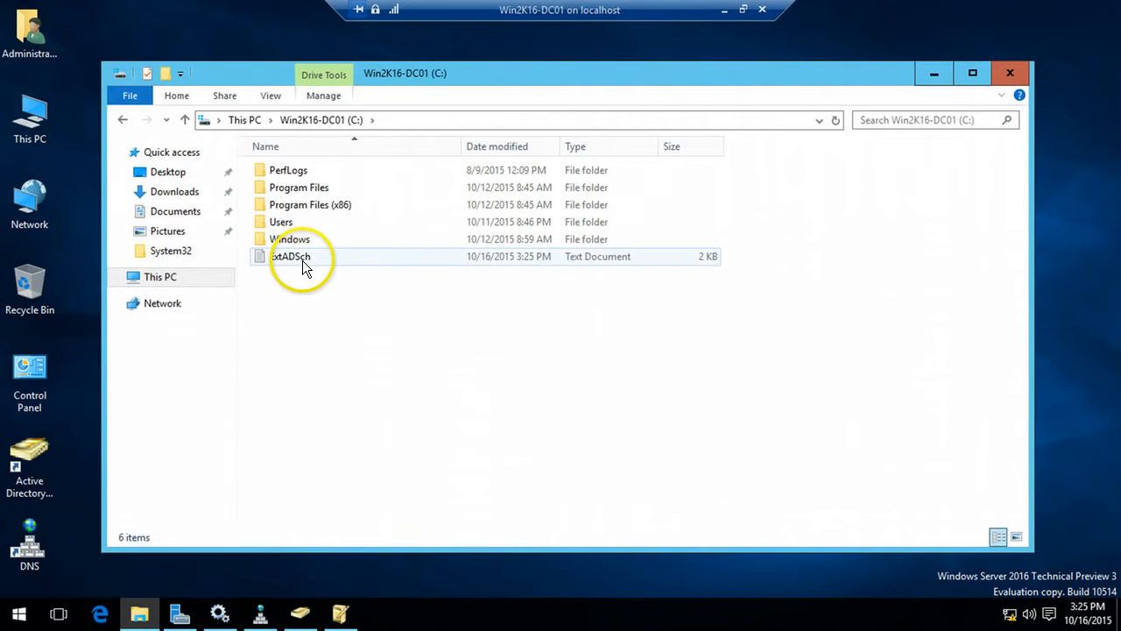
click(304, 258)
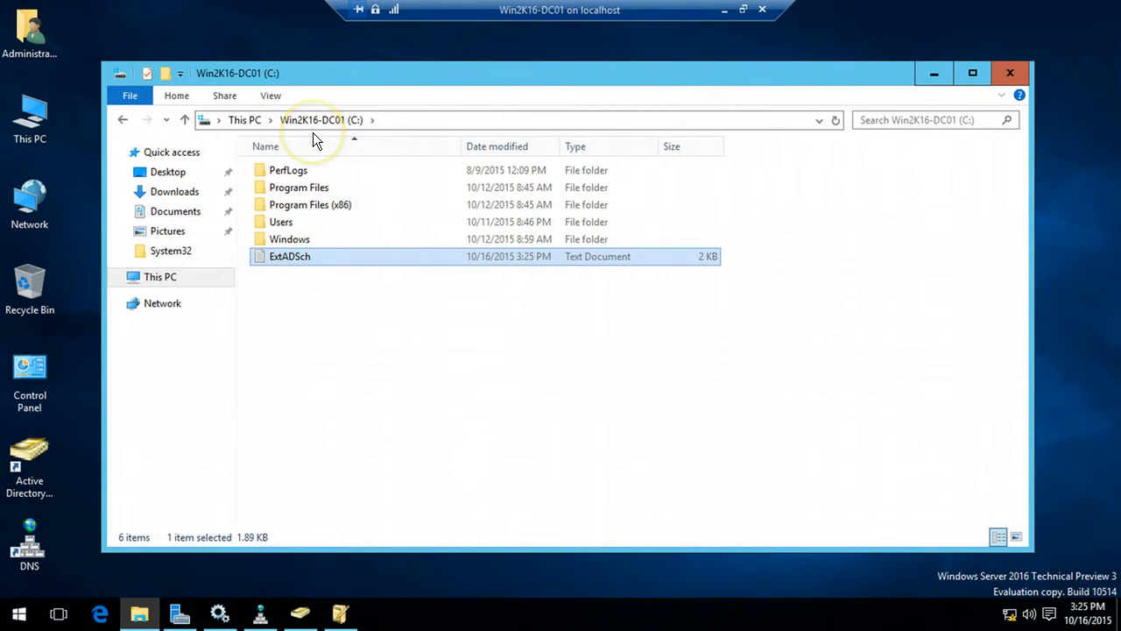
double_click(323, 254)
double_click(401, 142)
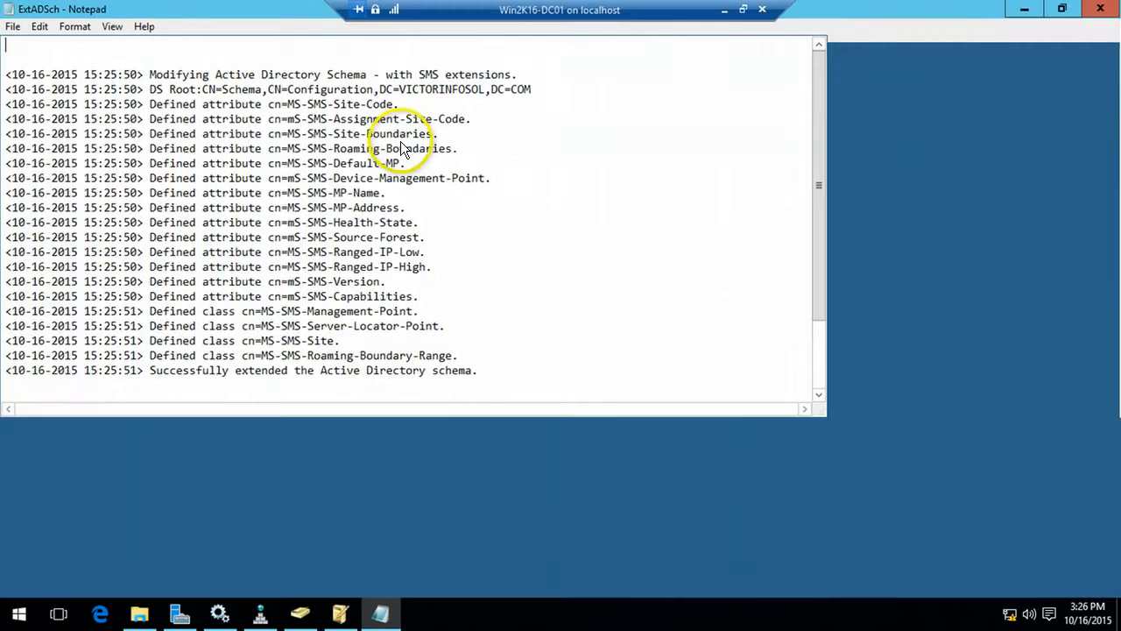
Step: Review the schema extension result and the log entries, and close the log and File Explorer
drag(156, 369, 478, 368)
click(524, 366)
drag(398, 460, 71, 51)
click(631, 192)
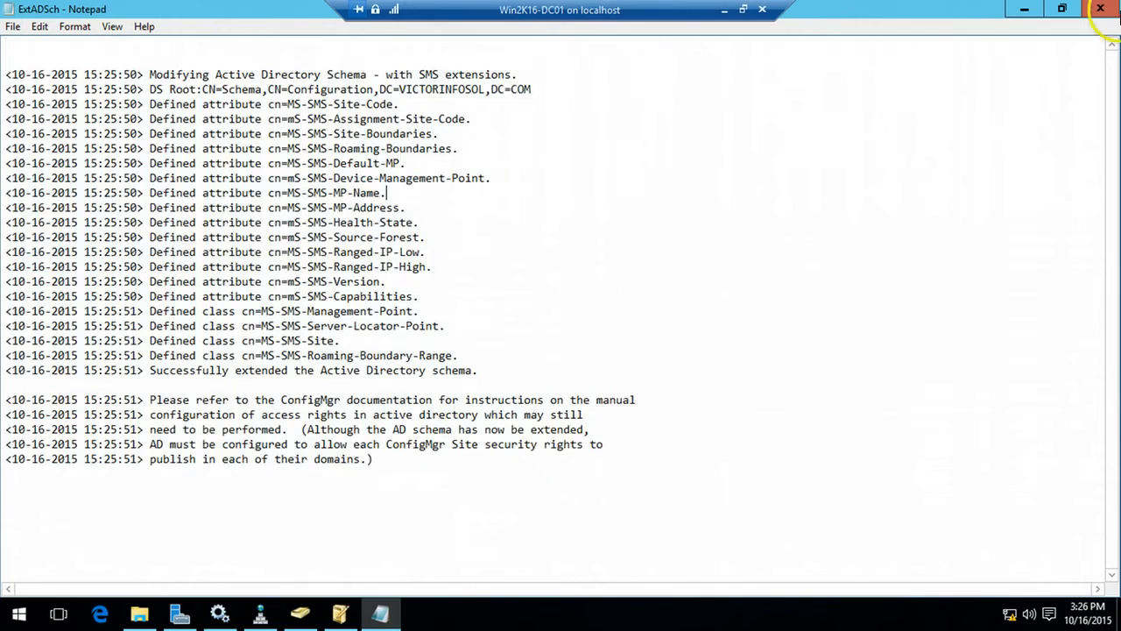
click(1102, 12)
click(1013, 72)
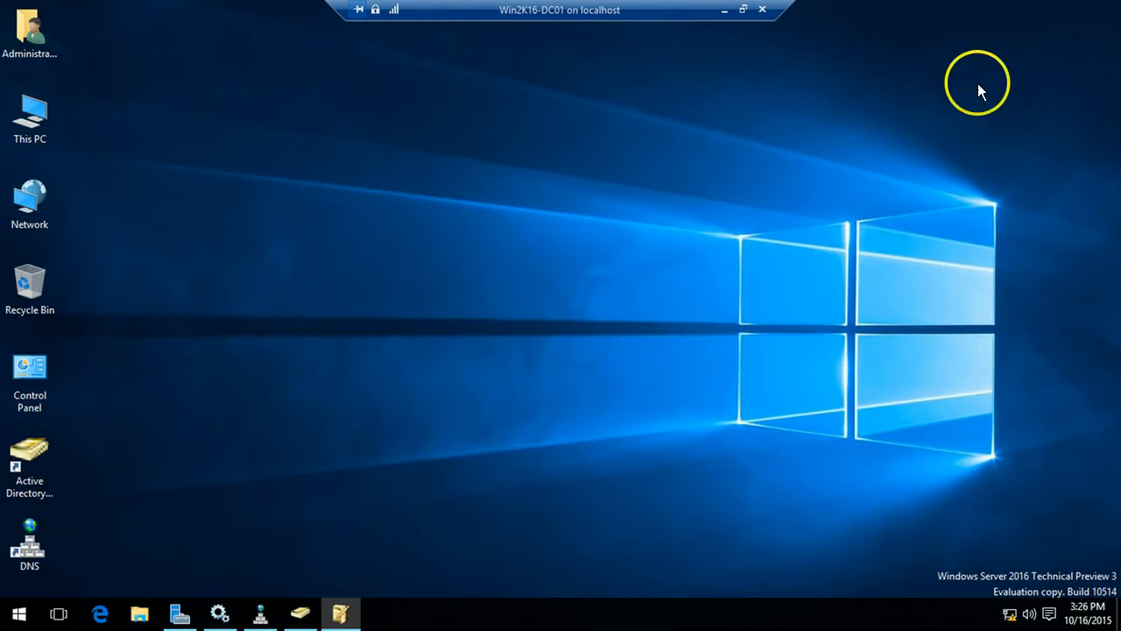
Step: Switch to the PowerPoint installation slide and highlight the Step 7 line about installing the Web Server (IIS) role
click(724, 11)
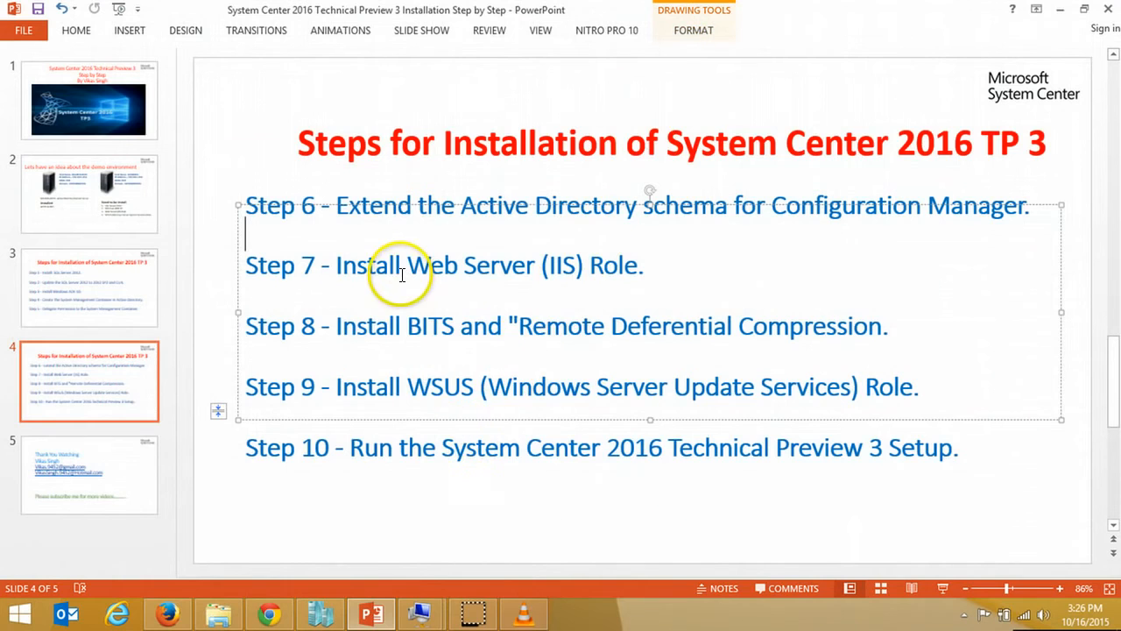
click(657, 264)
drag(674, 258, 257, 273)
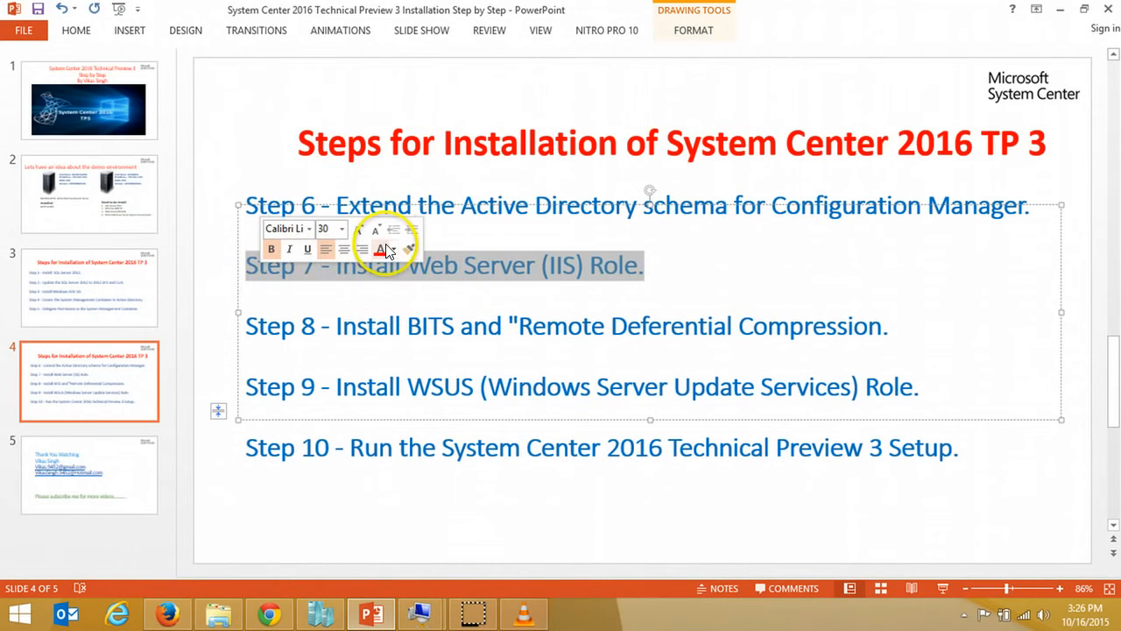
Step: Switch to the SCCM2016 remote session and sign in by entering the account password
mouse_move(418, 609)
click(498, 546)
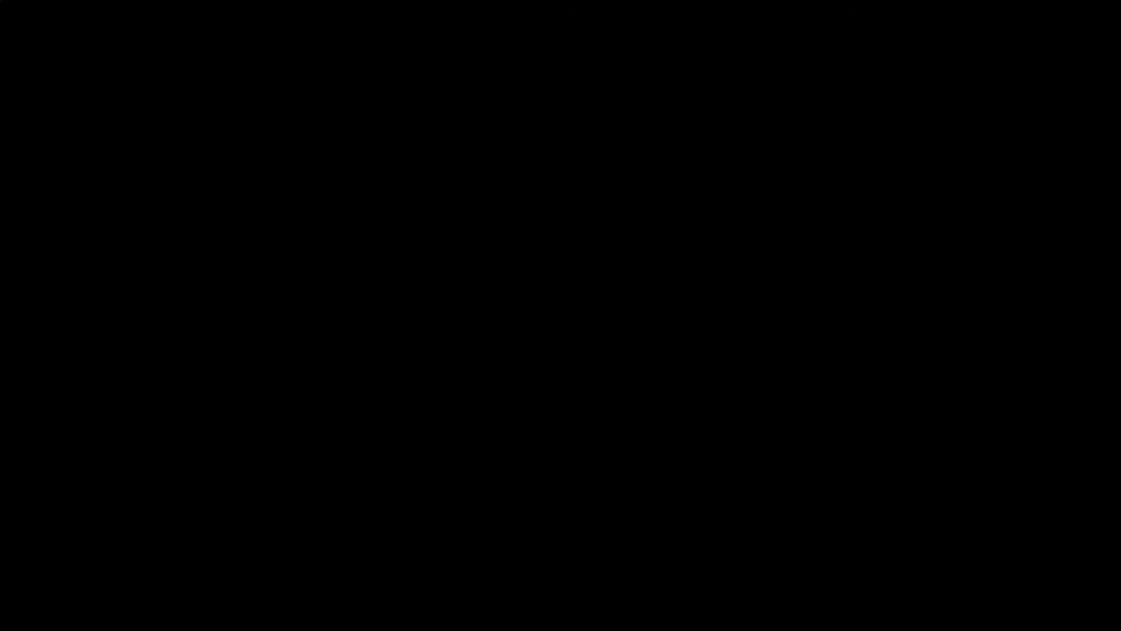
click(725, 10)
click(477, 606)
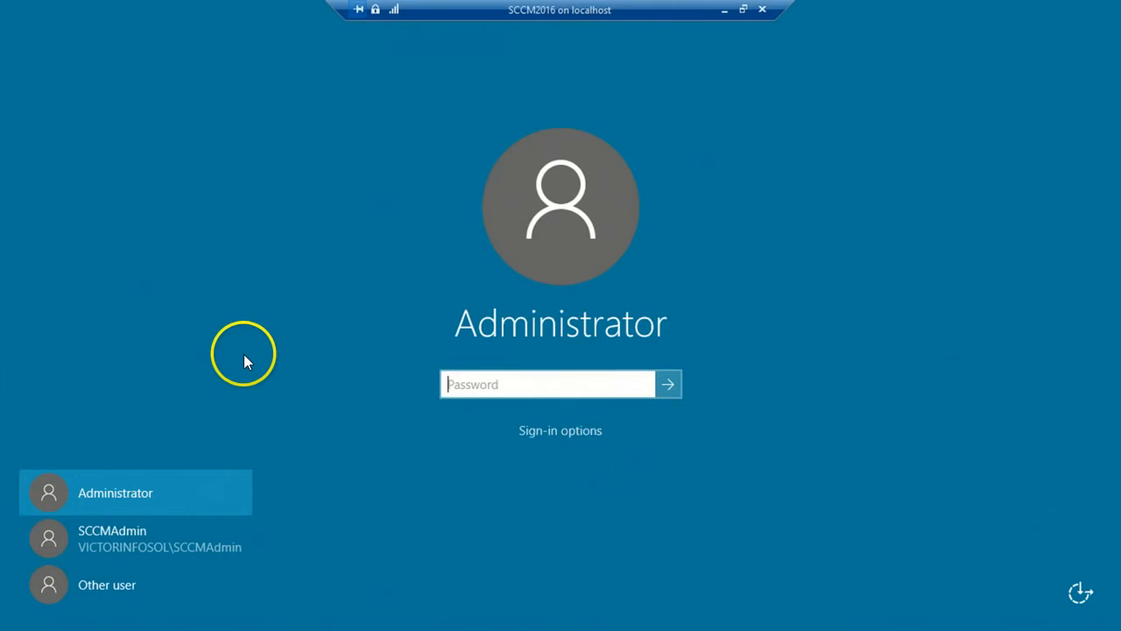
text(••••••••)
key(Return)
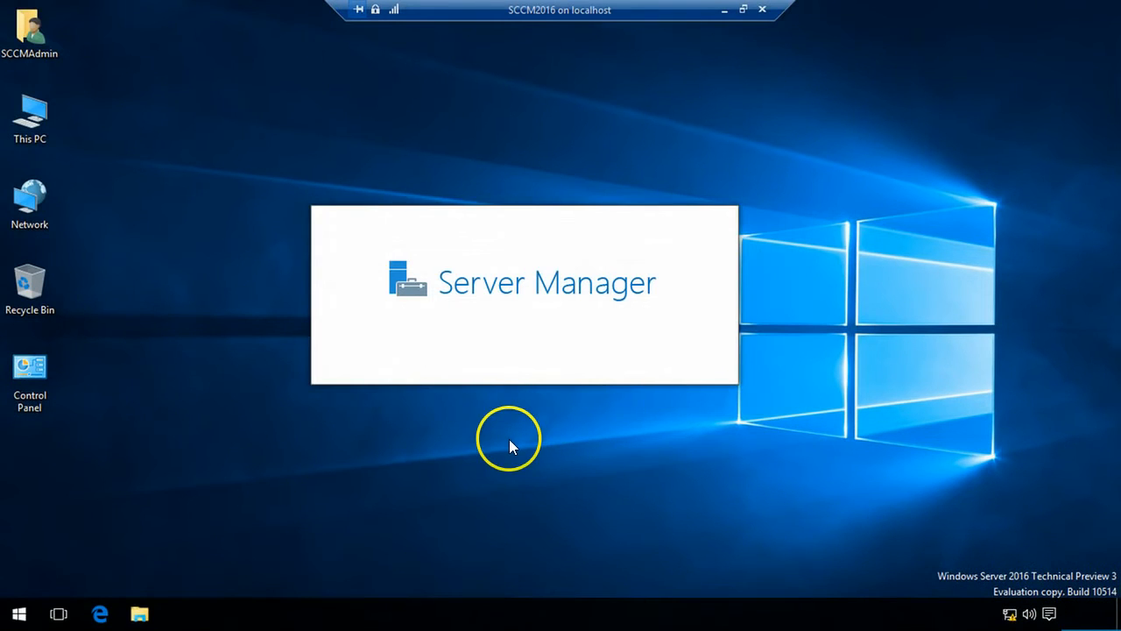
Step: Start adding roles and features in Server Manager, using role-based installation on the SCCM2016 server from the server pool
click(743, 10)
drag(1105, 195, 1104, 321)
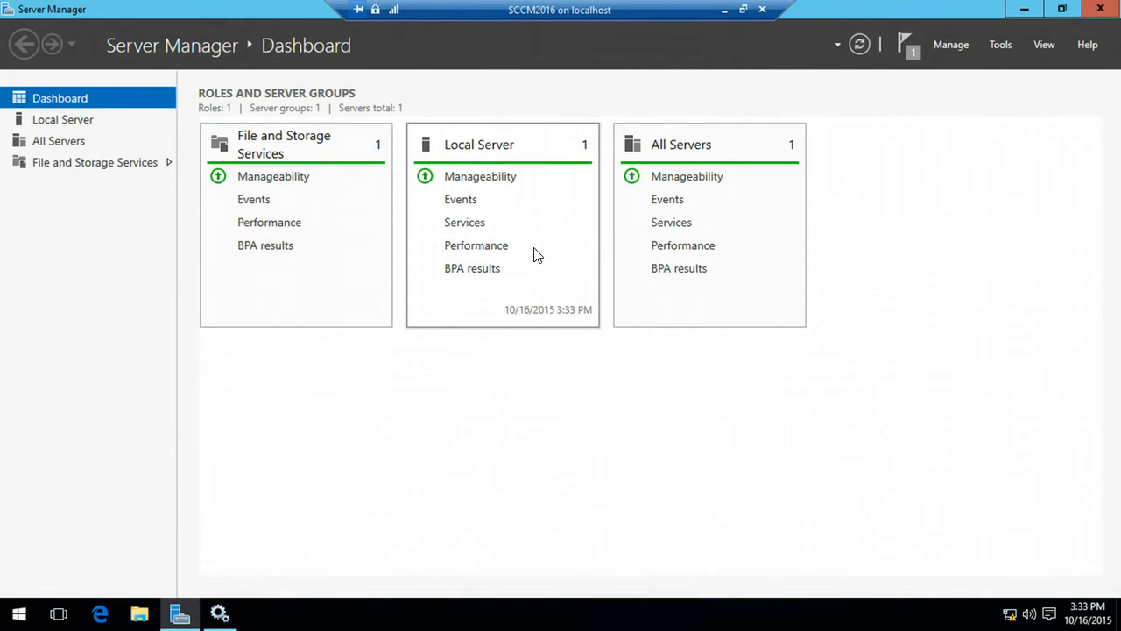
click(950, 43)
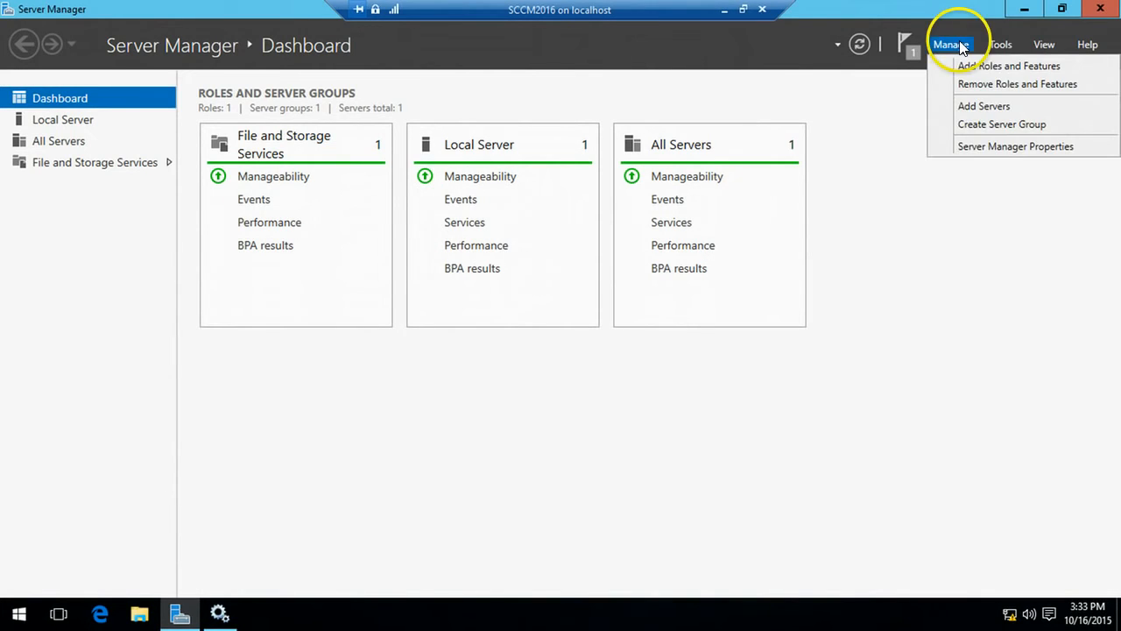
click(985, 70)
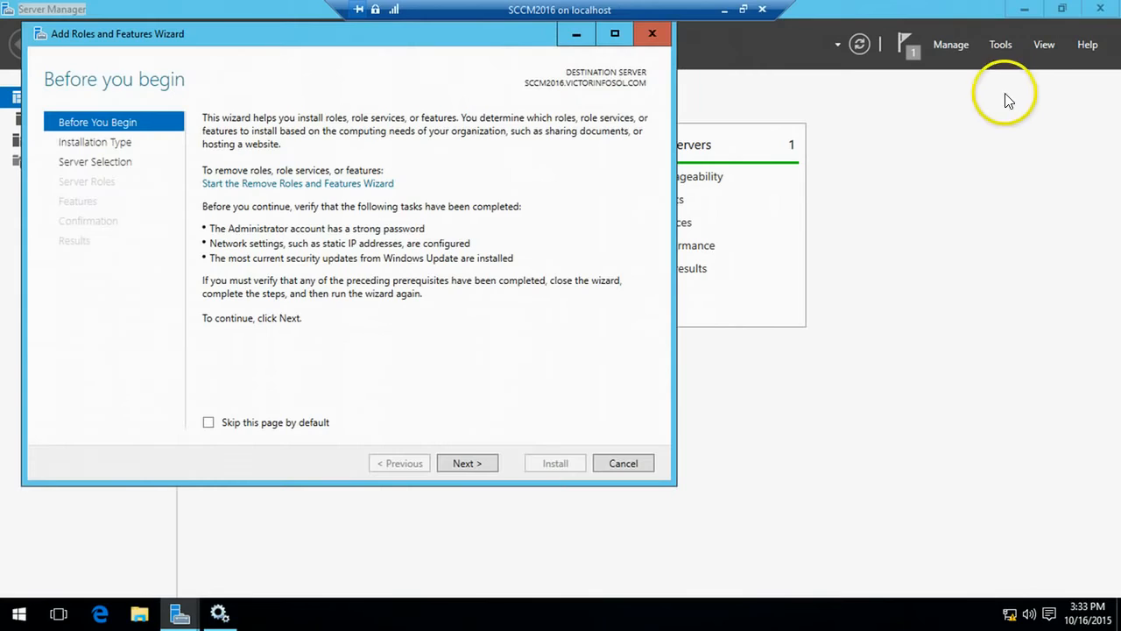
click(467, 464)
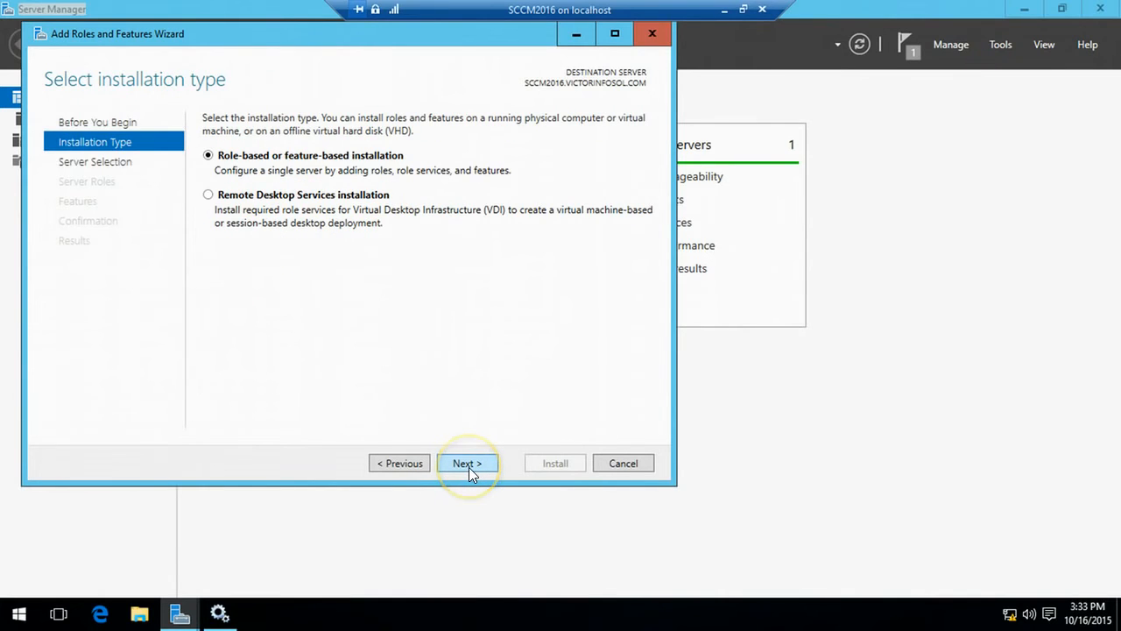
click(469, 466)
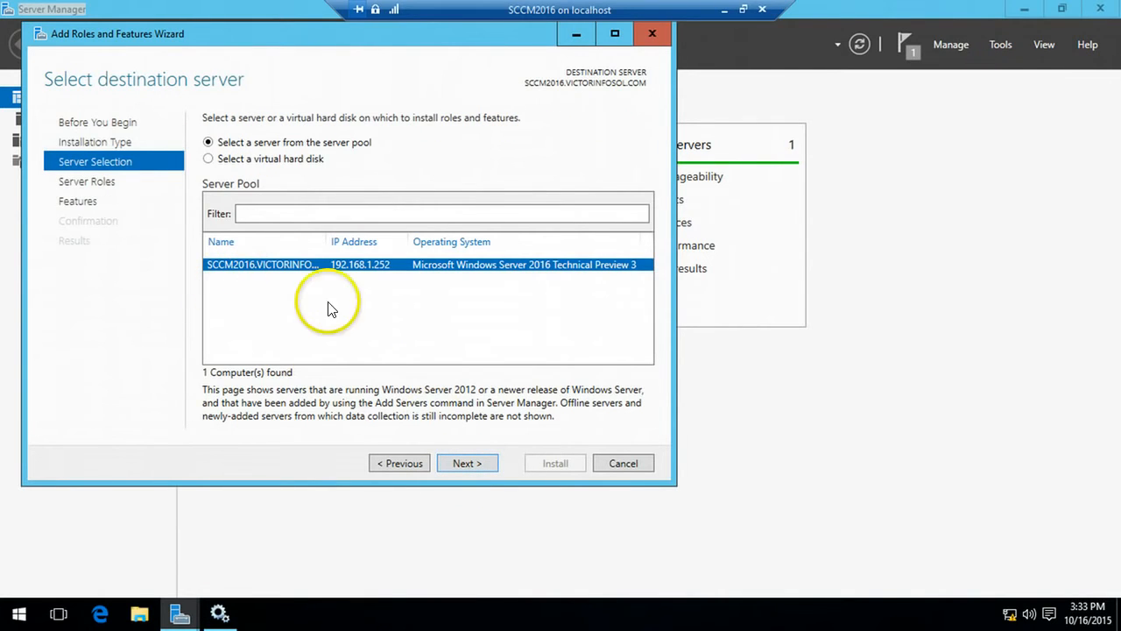
click(455, 460)
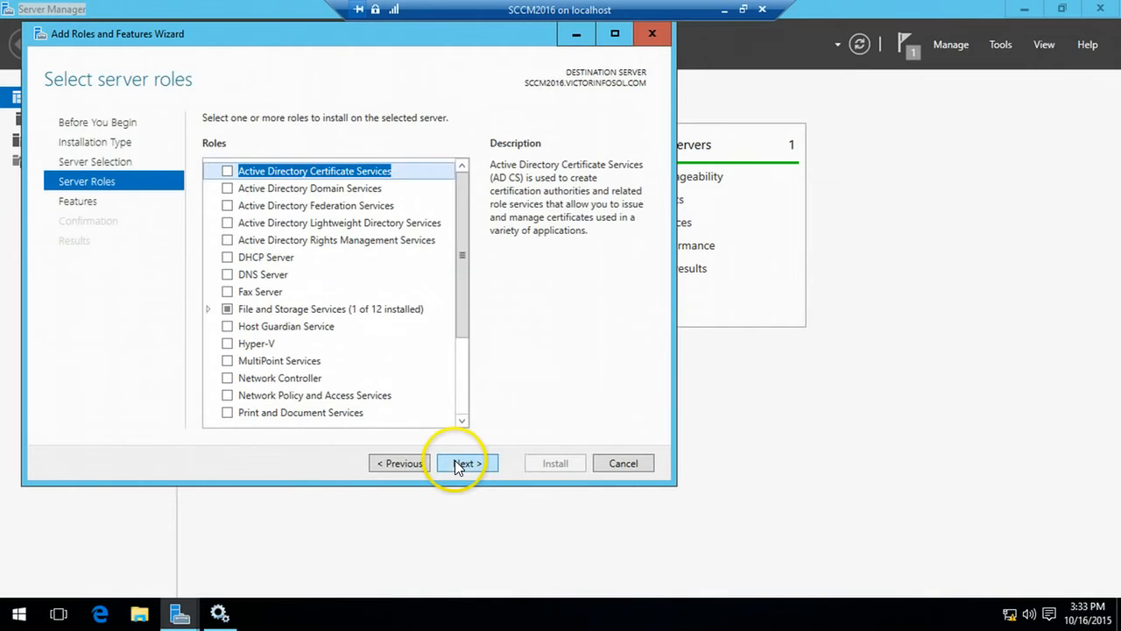
Step: Select the Web Server (IIS) role with its required management tools and proceed to its role services without choosing extra features
drag(460, 290, 458, 387)
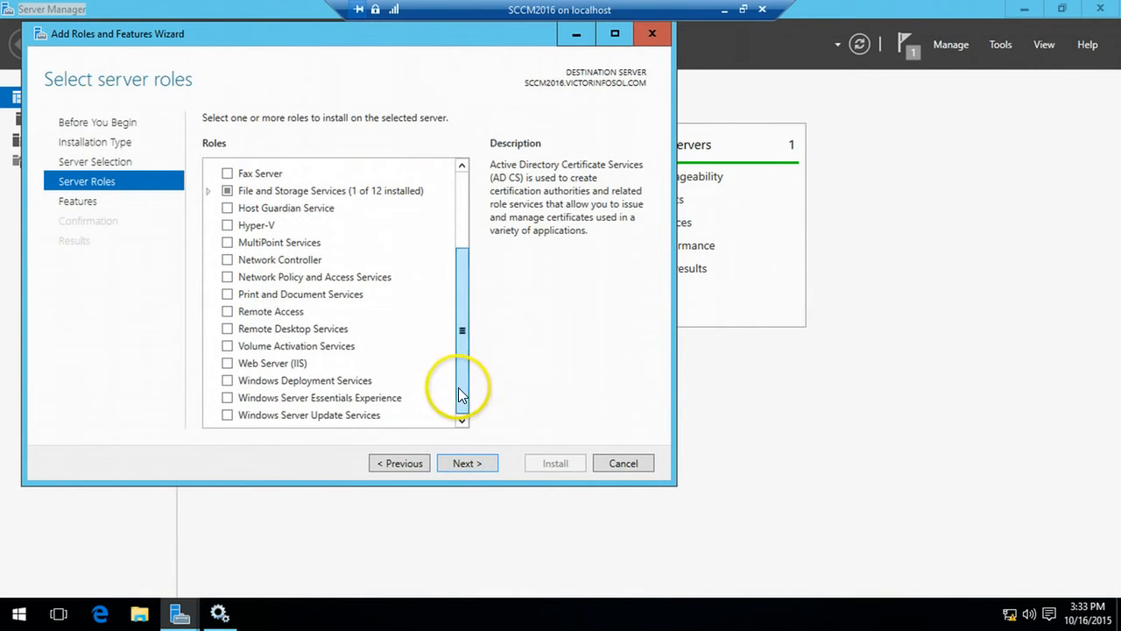
click(225, 364)
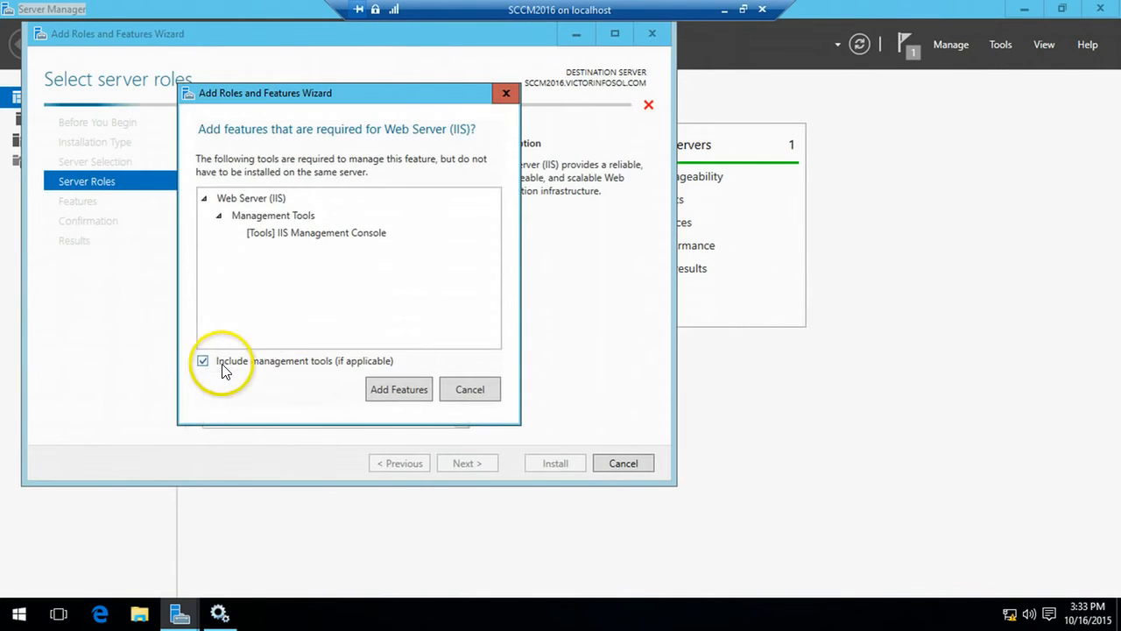
click(399, 391)
click(468, 459)
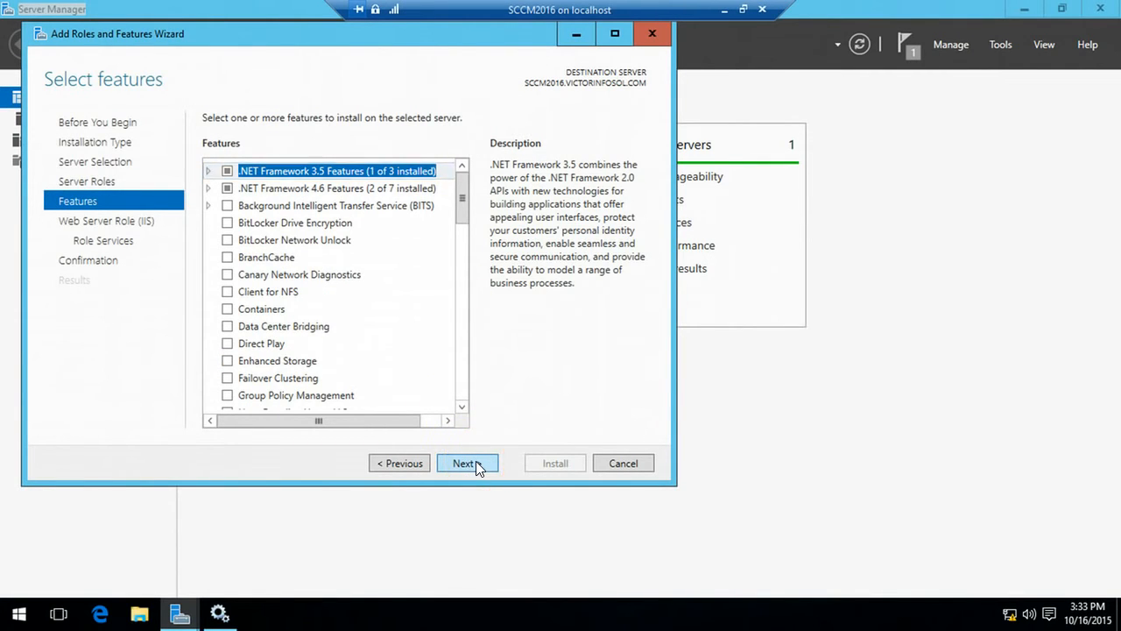
click(475, 461)
click(475, 460)
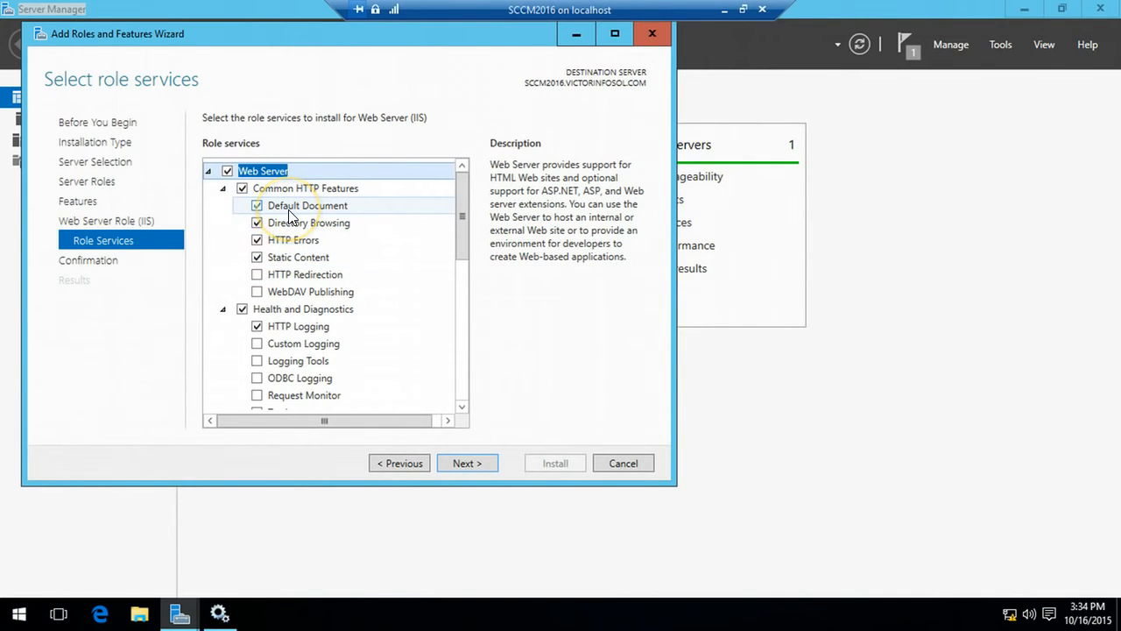
Step: Select the HTTP Redirection role service and the ODBC Logging, Request Monitor and Tracing diagnostics services
click(257, 275)
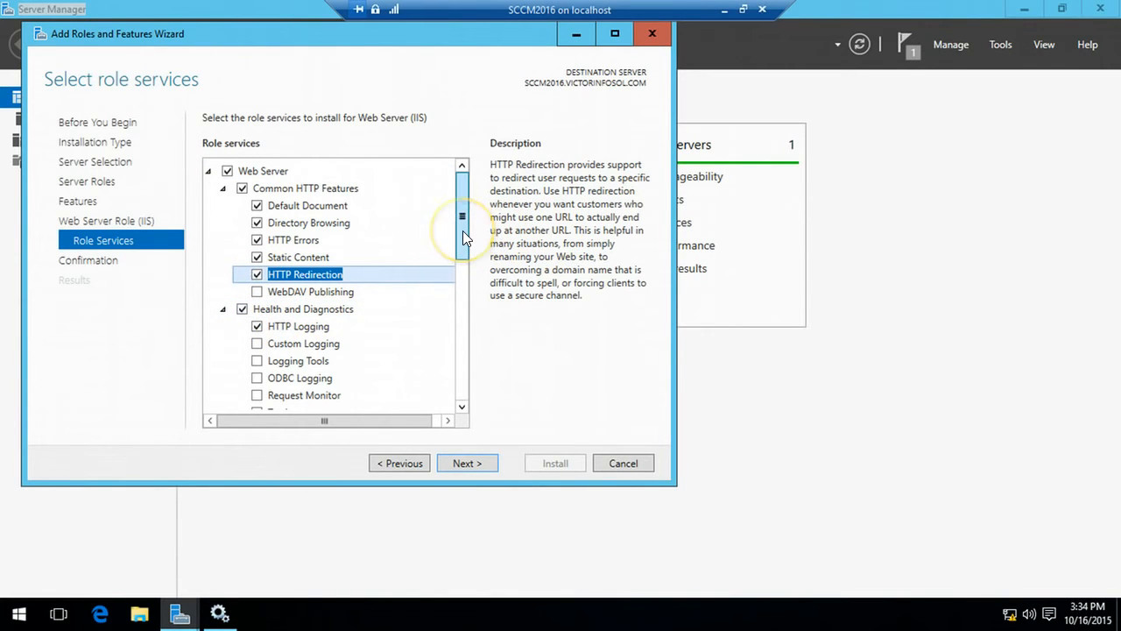
drag(463, 230, 467, 260)
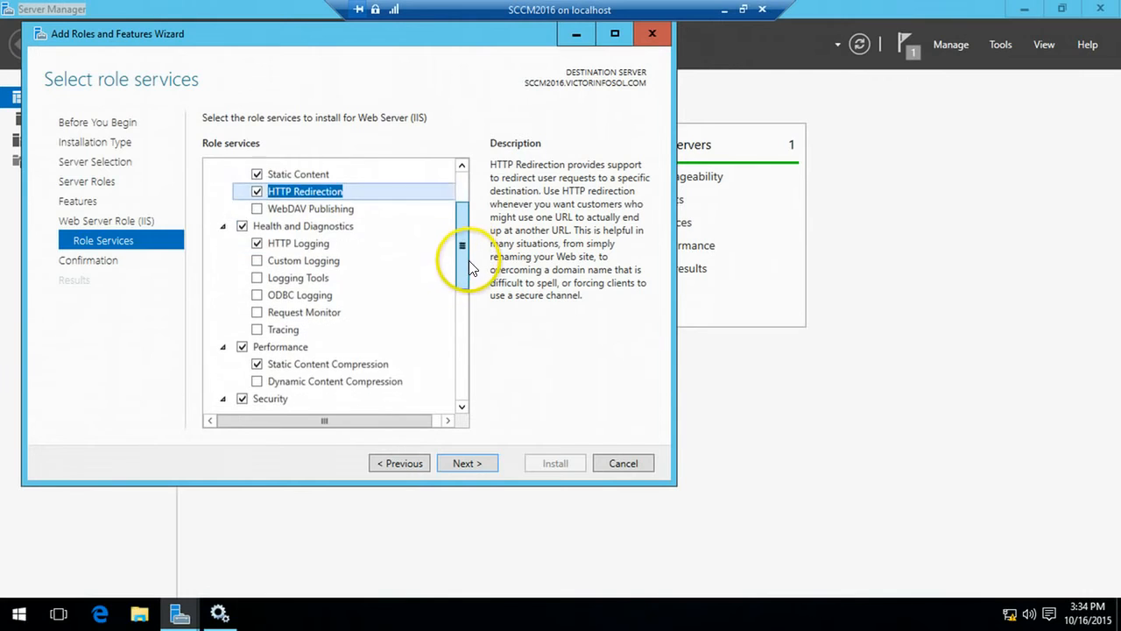
click(256, 256)
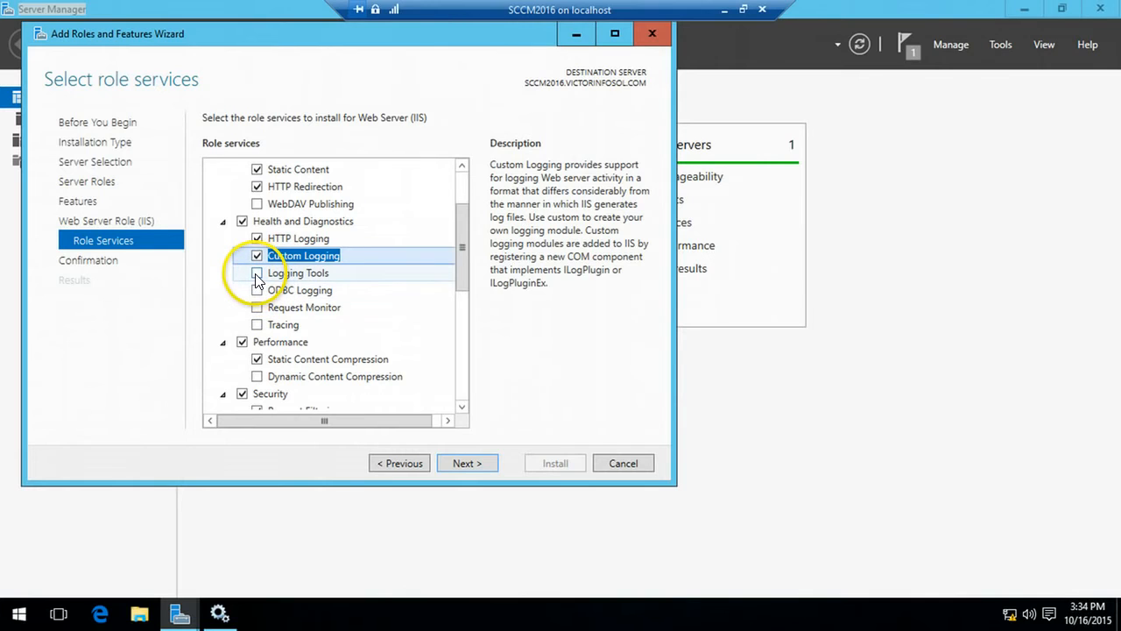
click(257, 256)
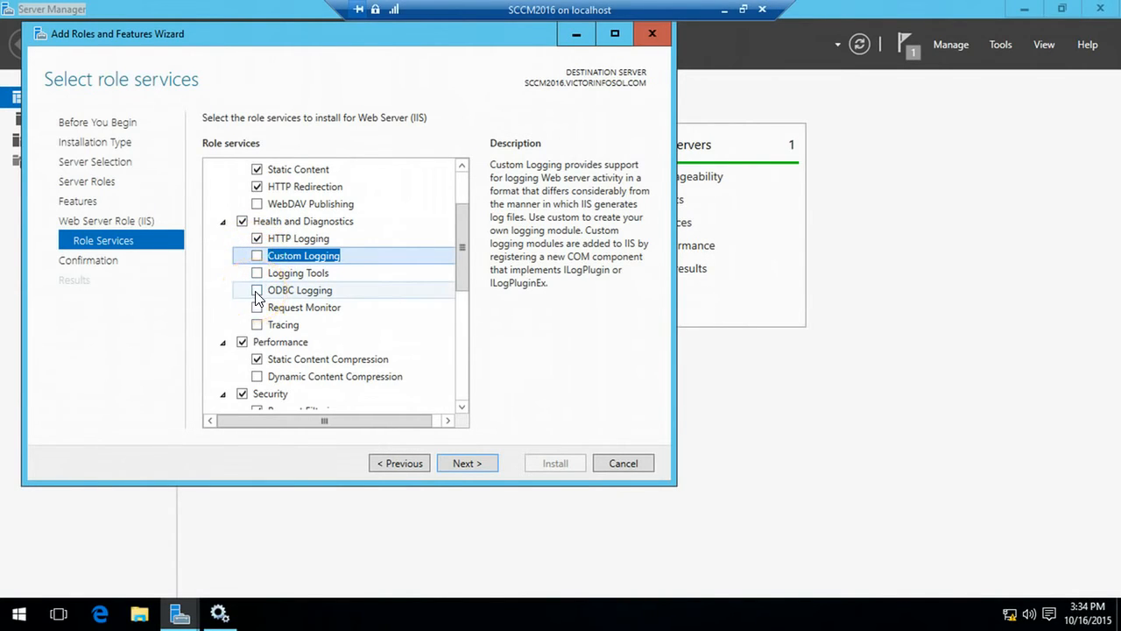
click(256, 292)
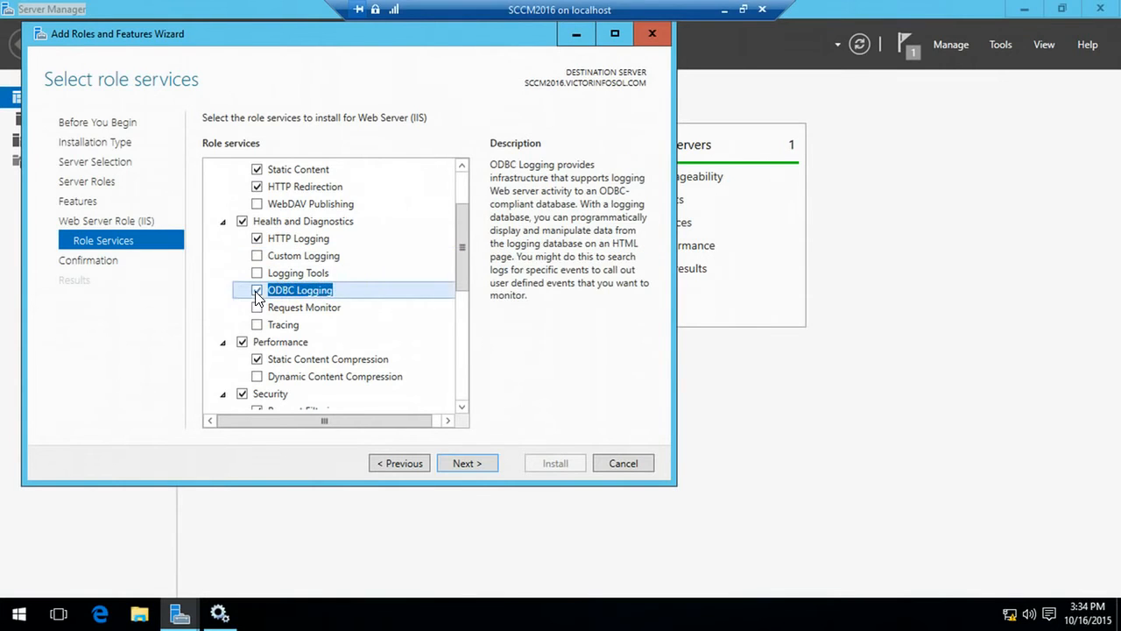
click(256, 307)
click(258, 325)
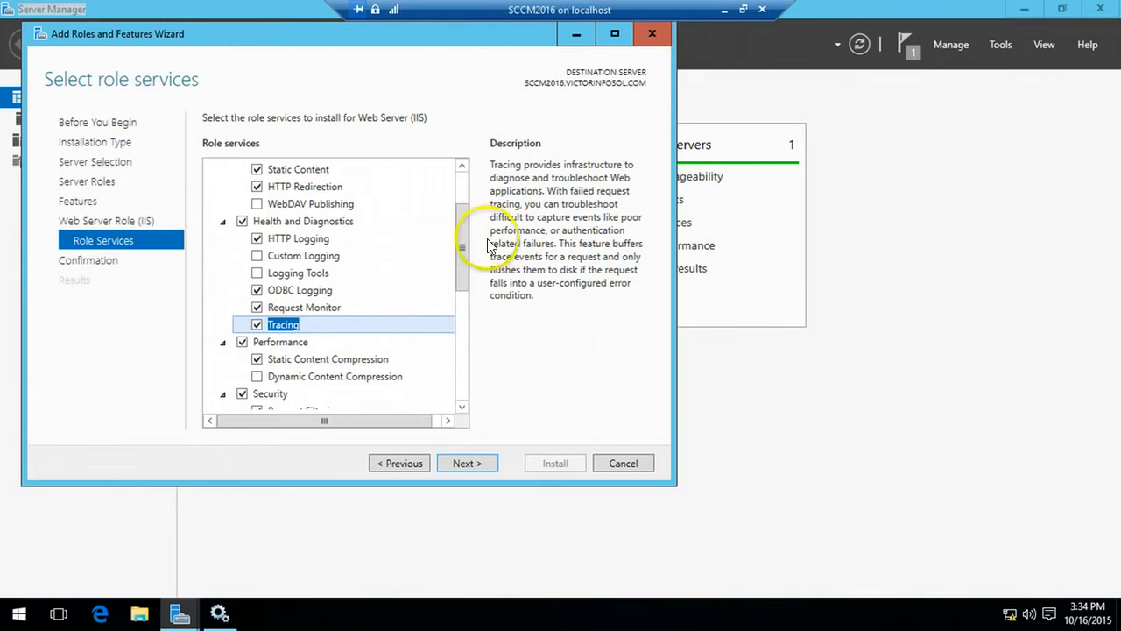
Step: Add Dynamic Content Compression under the Performance role services
drag(462, 250, 458, 275)
click(257, 298)
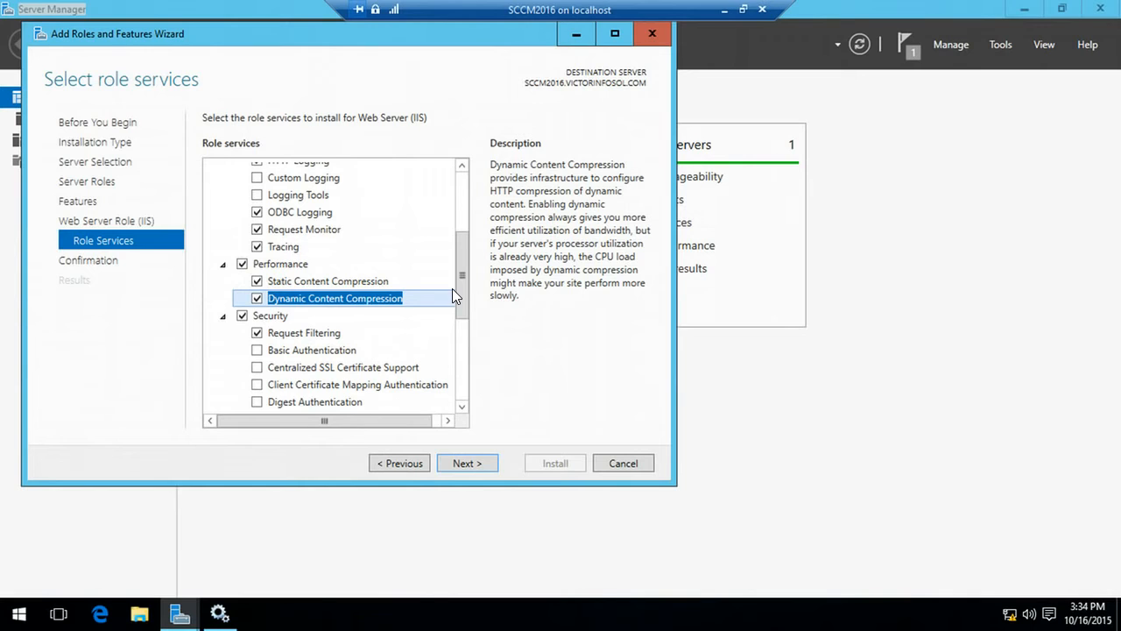
key(Up)
Step: Select Basic Authentication, Centralized SSL Certificate Support, IP and Domain Restrictions, URL Authorization and Windows Authentication under Security
drag(461, 300, 462, 340)
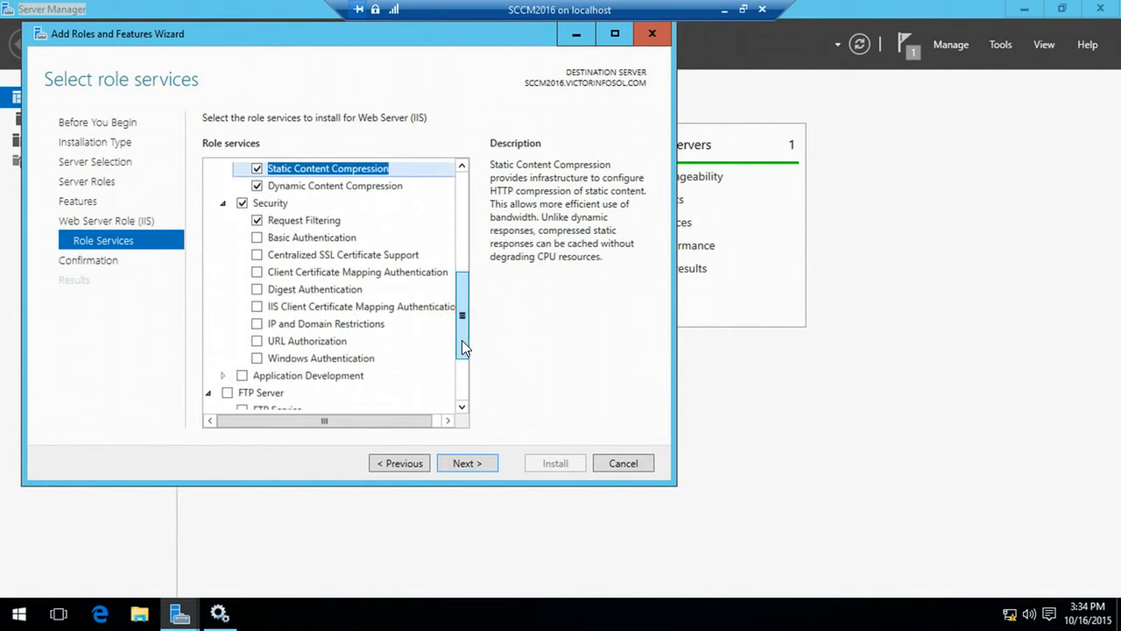
click(257, 237)
click(257, 238)
click(257, 254)
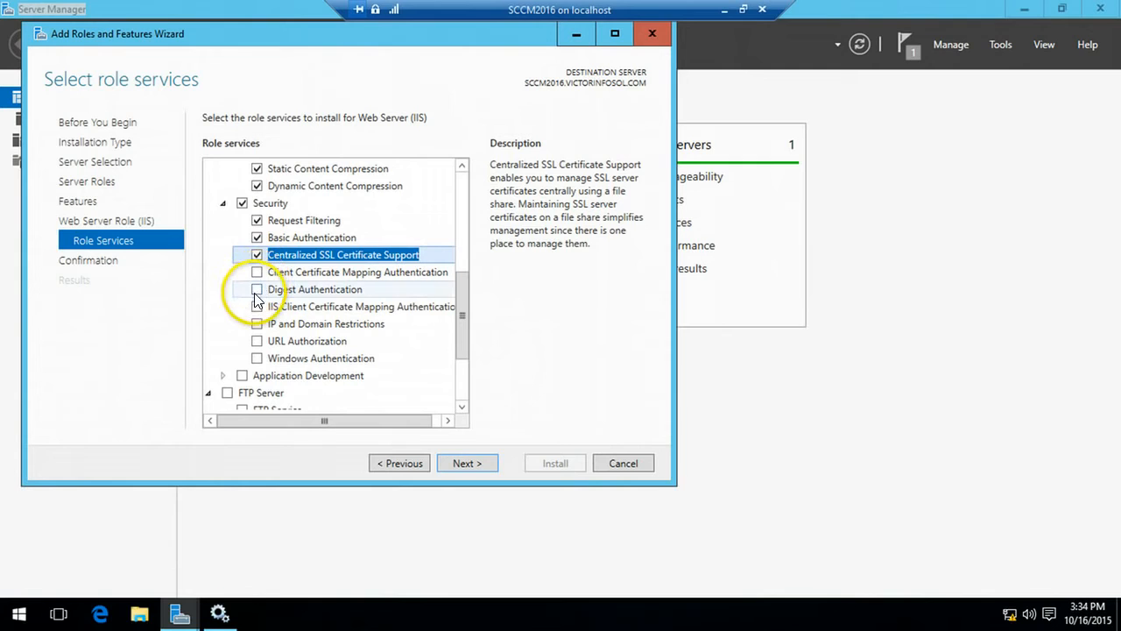
click(257, 325)
click(257, 343)
click(257, 359)
click(257, 343)
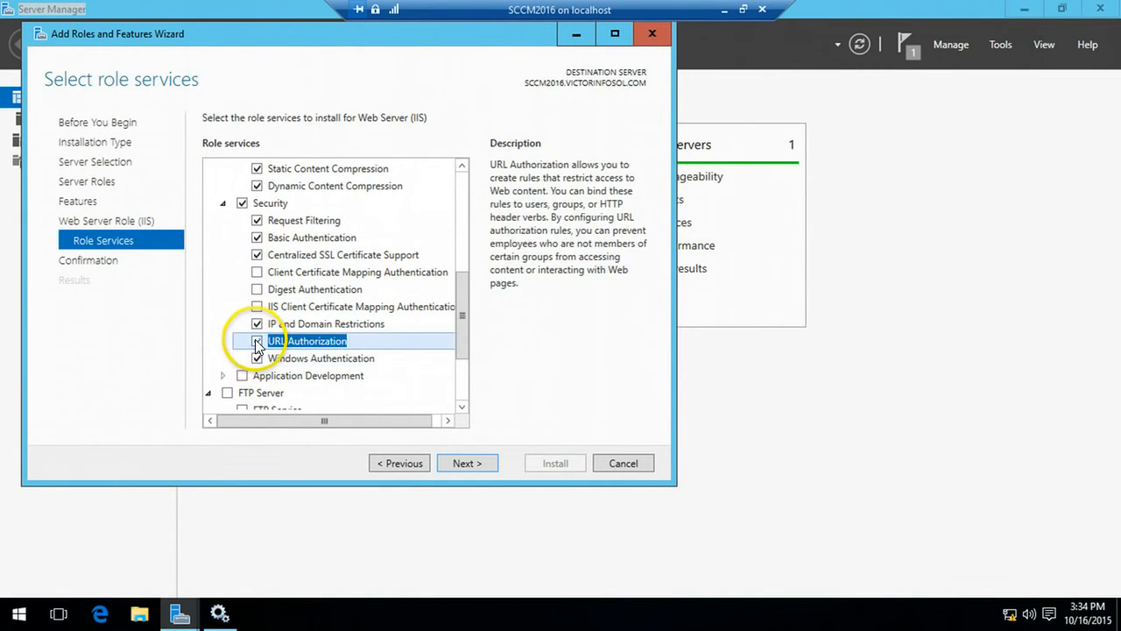
click(257, 342)
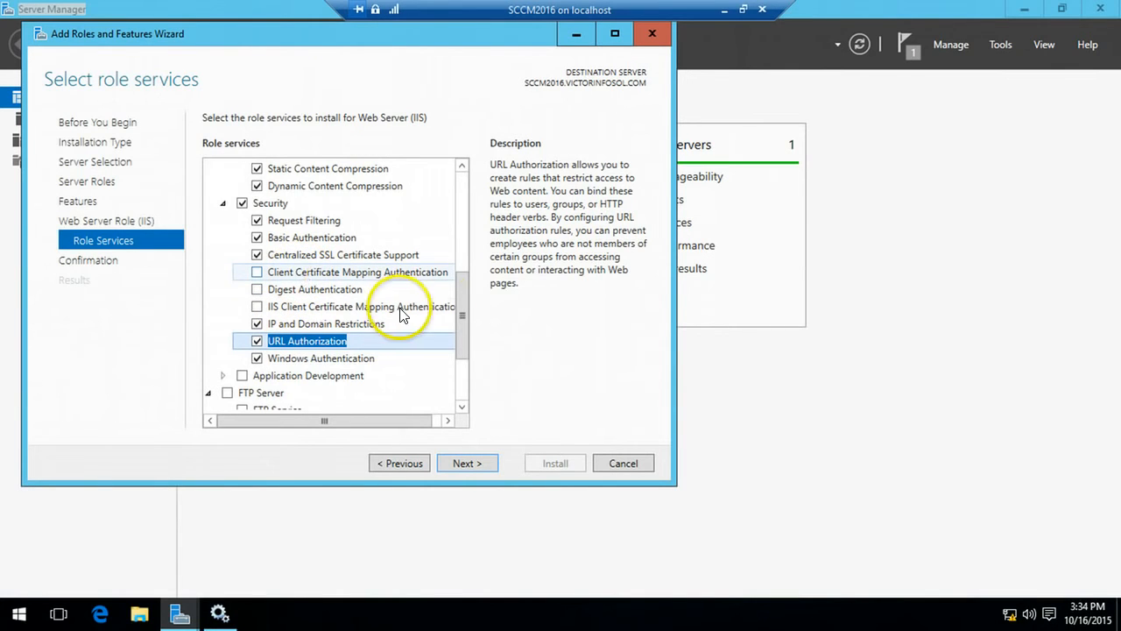
Step: Under Application Development, select ASP.NET 4.6 and ASP.NET 3.5 with their required features, plus WebSocket Protocol, Application Initialization and ASP
drag(463, 301, 461, 371)
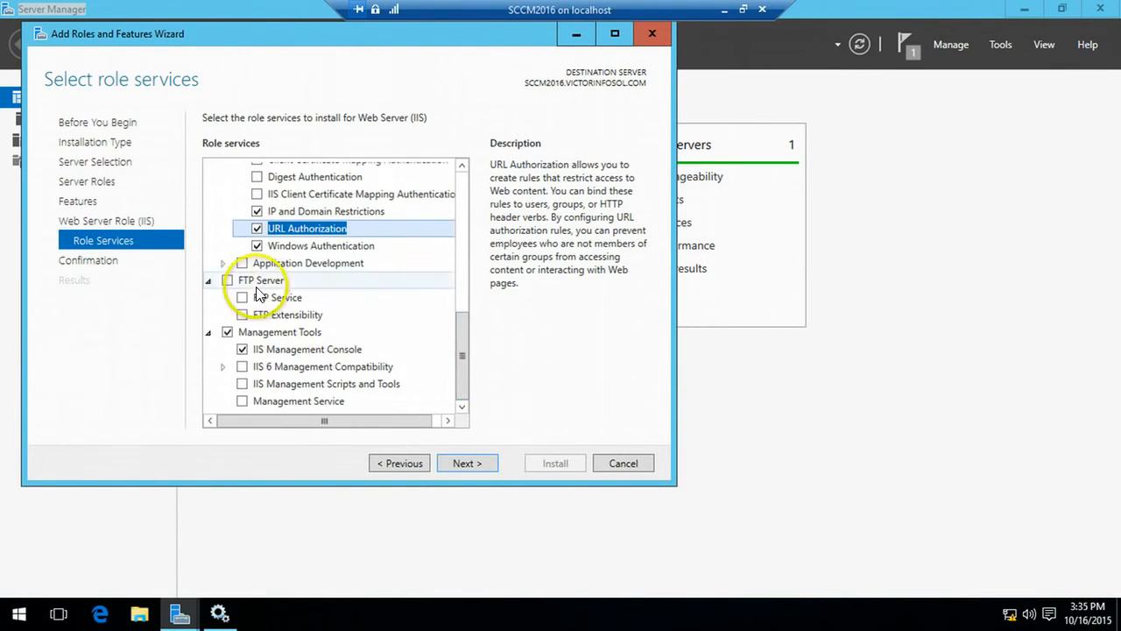
double_click(240, 267)
scroll(289, 288, down, 2)
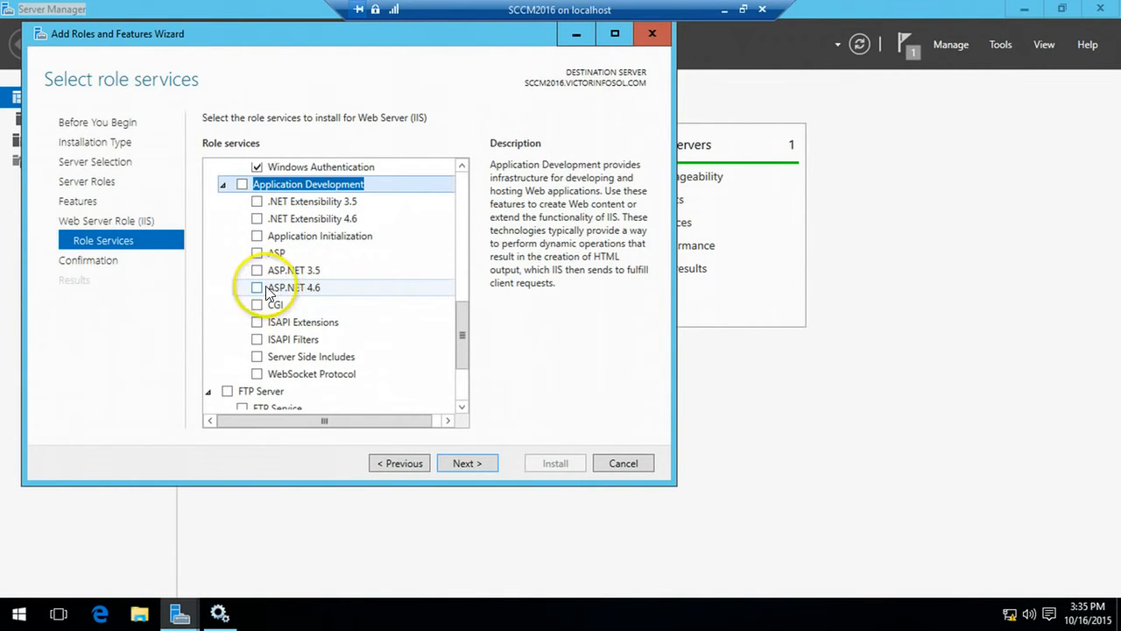
click(256, 288)
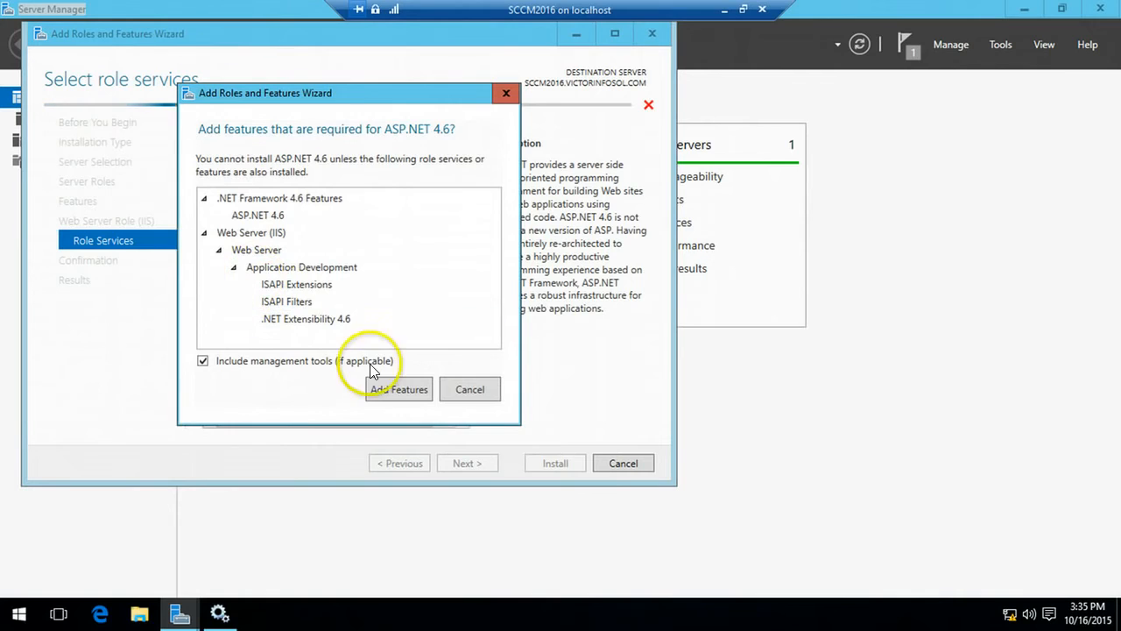
click(394, 387)
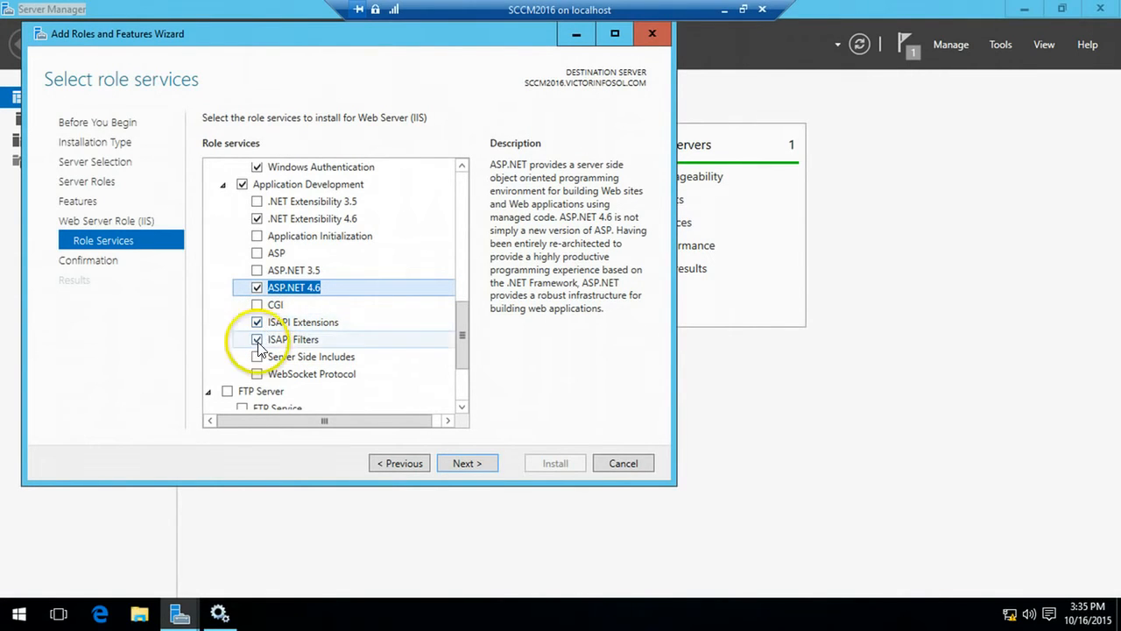
click(256, 375)
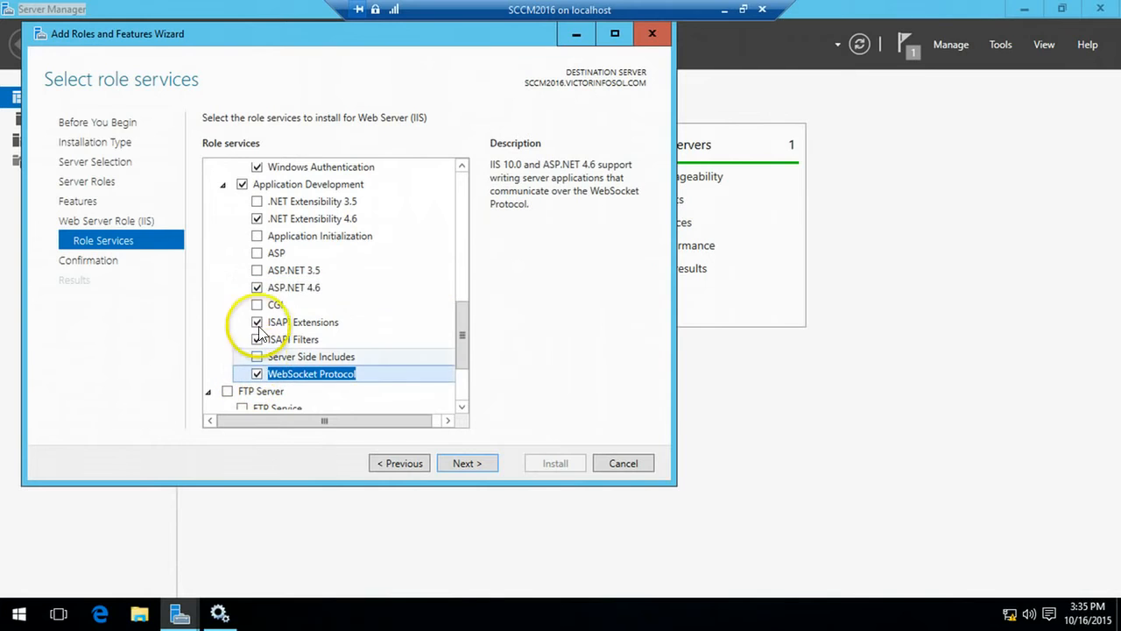
click(256, 270)
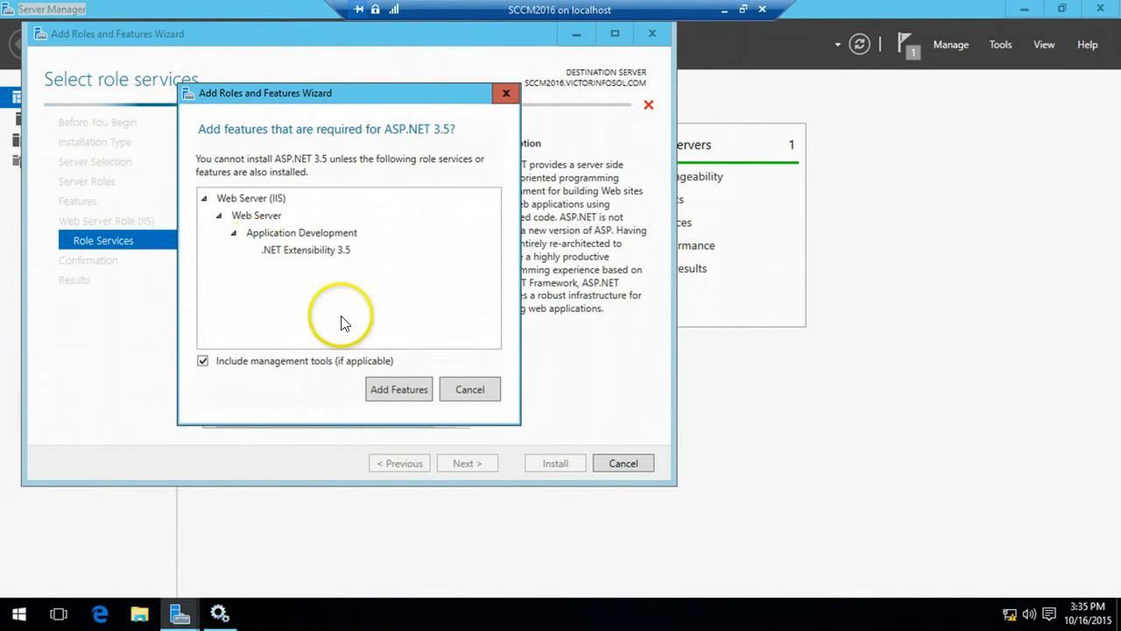
click(397, 389)
click(257, 236)
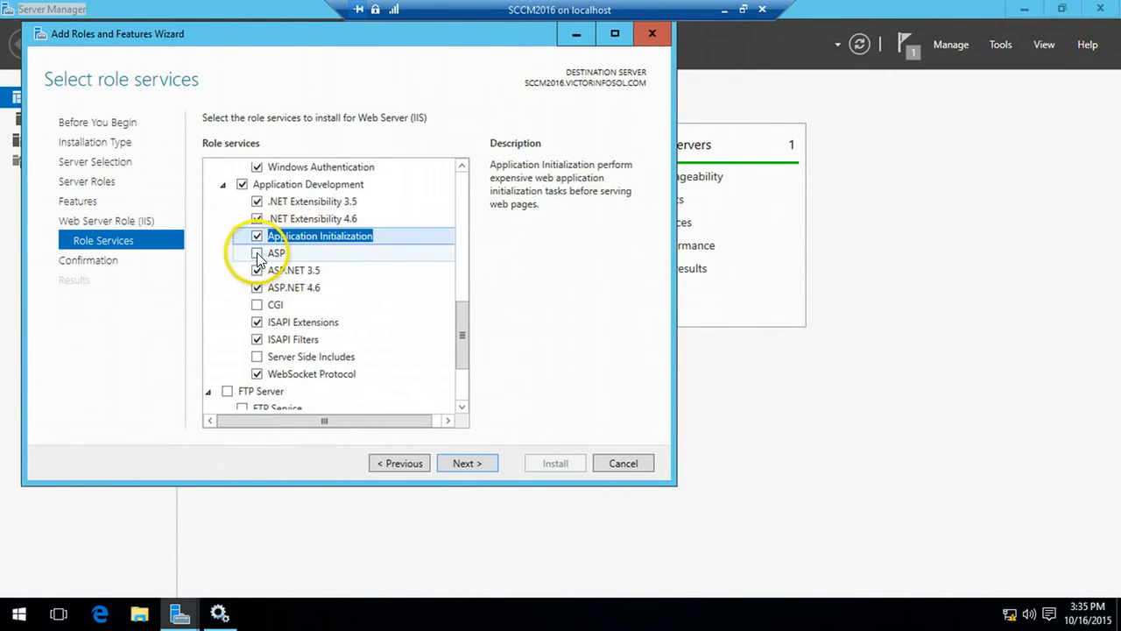
click(256, 252)
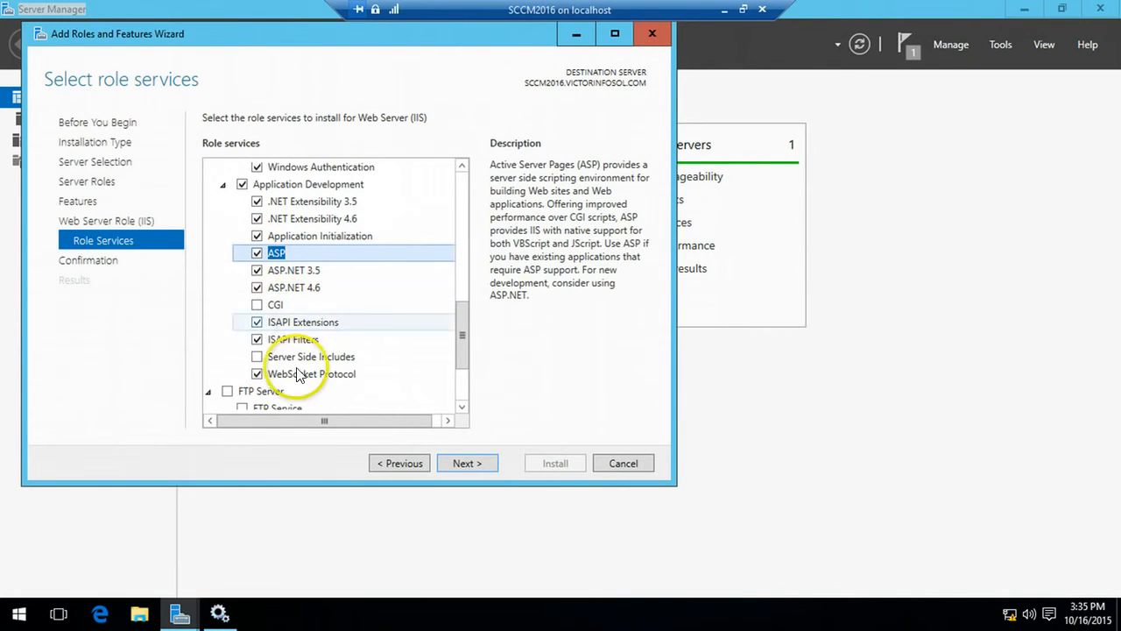
Step: Under Management Tools, select all IIS 6 Management Compatibility services with their required features, plus IIS Management Scripts and Tools
drag(464, 344, 458, 394)
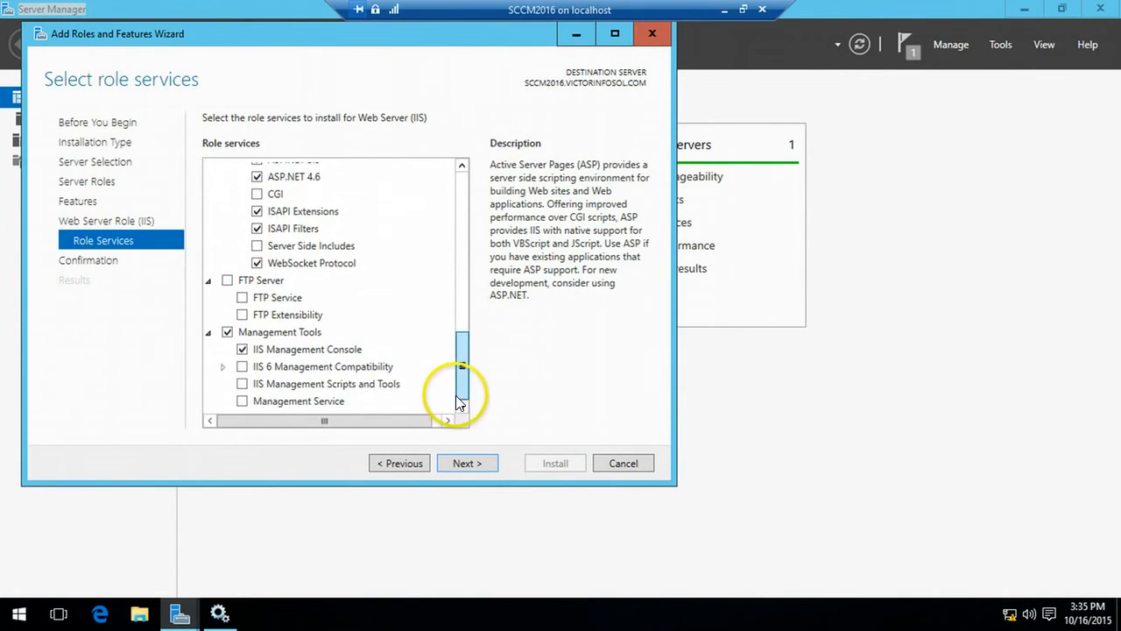
click(223, 366)
click(256, 315)
click(257, 332)
click(256, 349)
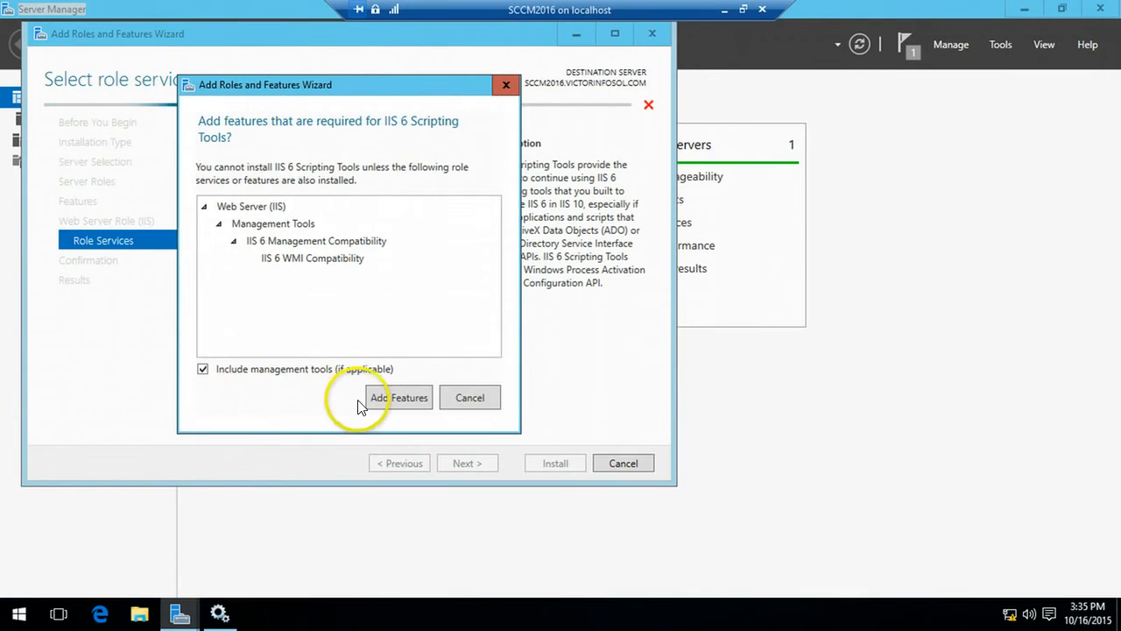
click(398, 398)
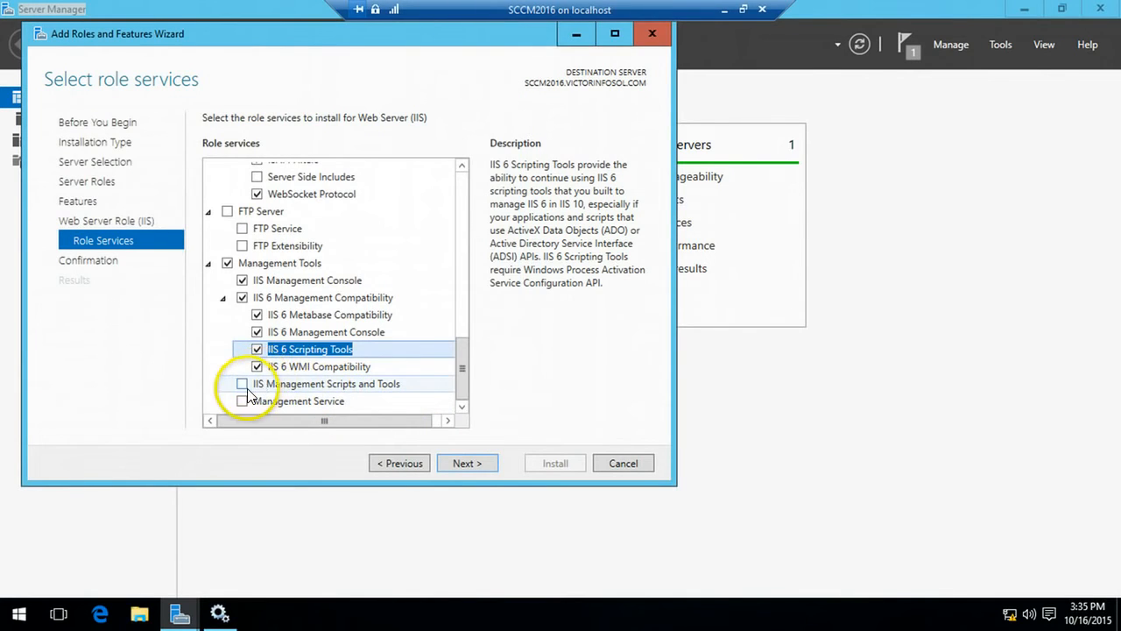
click(243, 383)
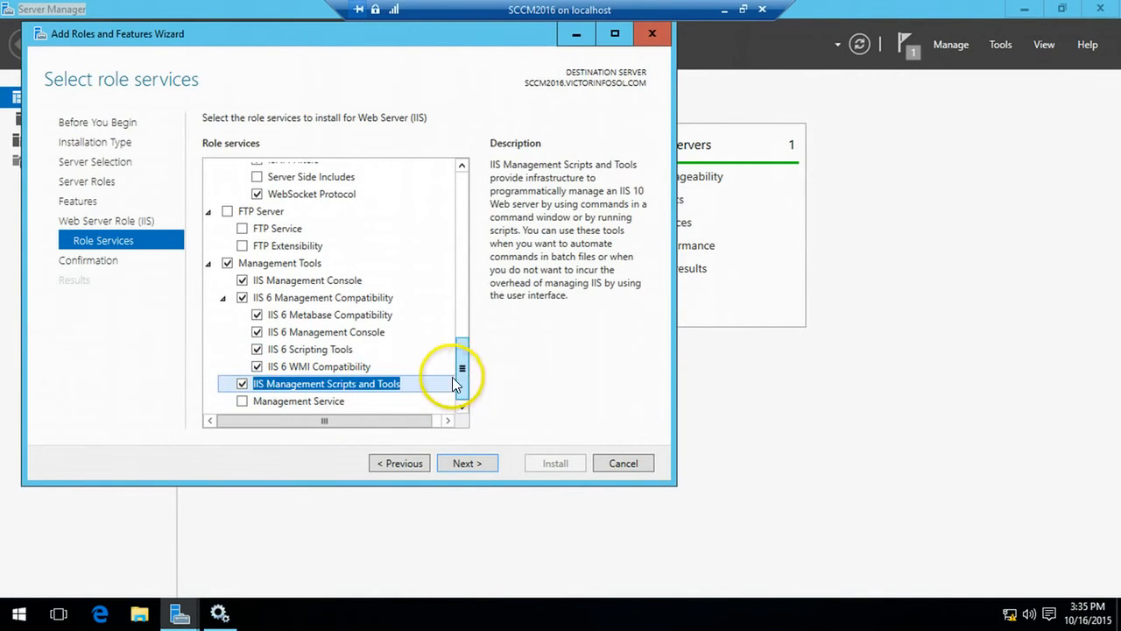
Step: Review the role service selections, proceed to the installation confirmation and open the alternate source path settings
drag(462, 372, 458, 187)
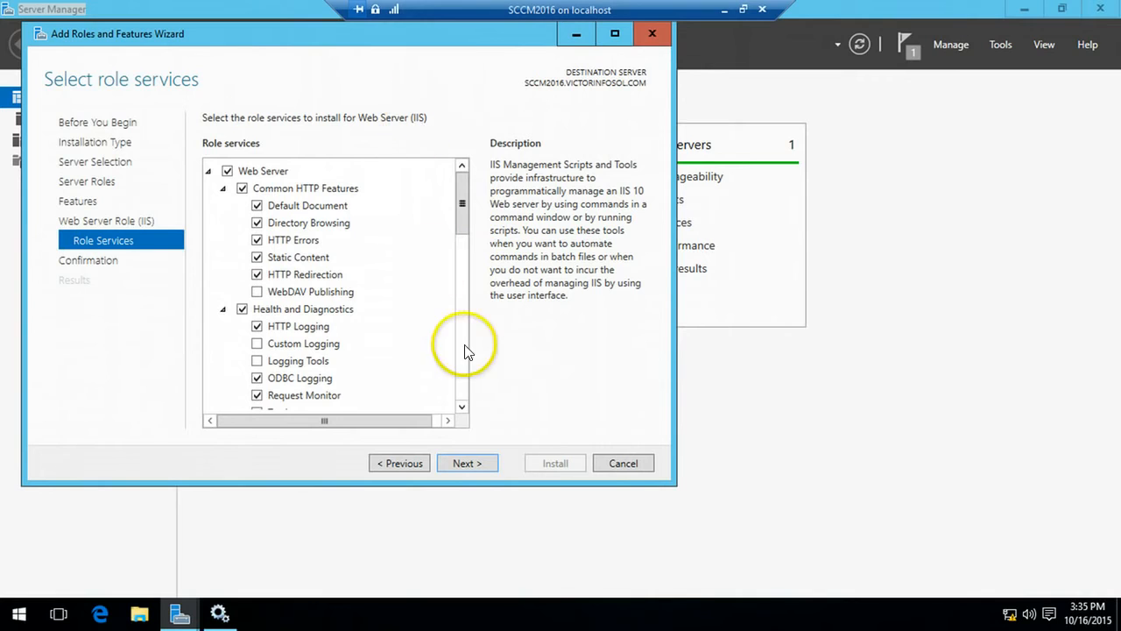
click(465, 461)
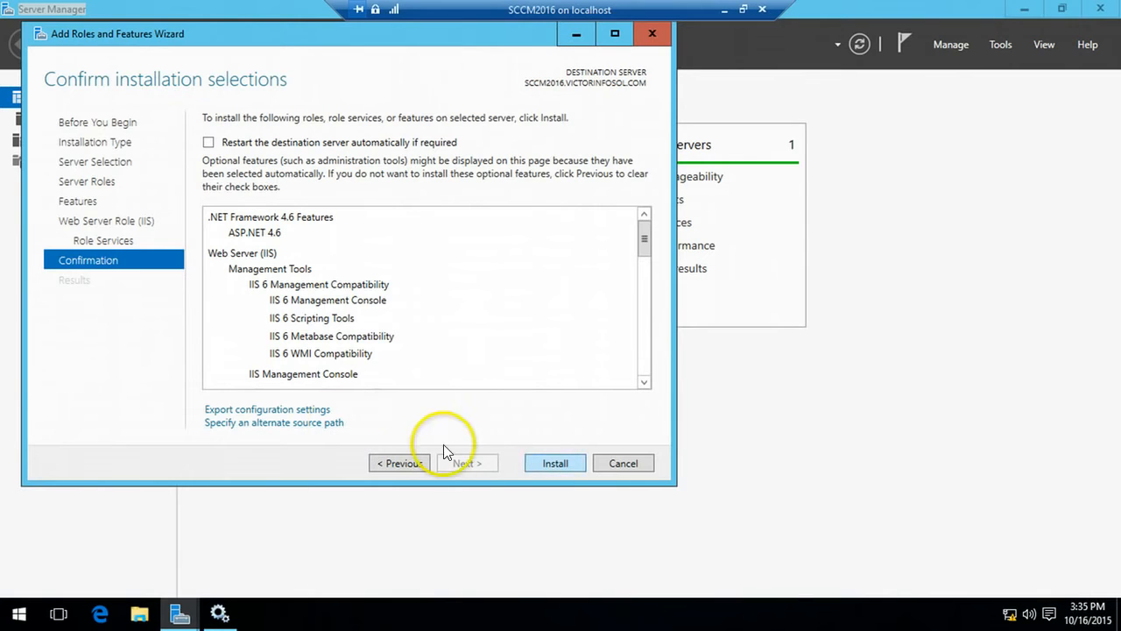
click(331, 424)
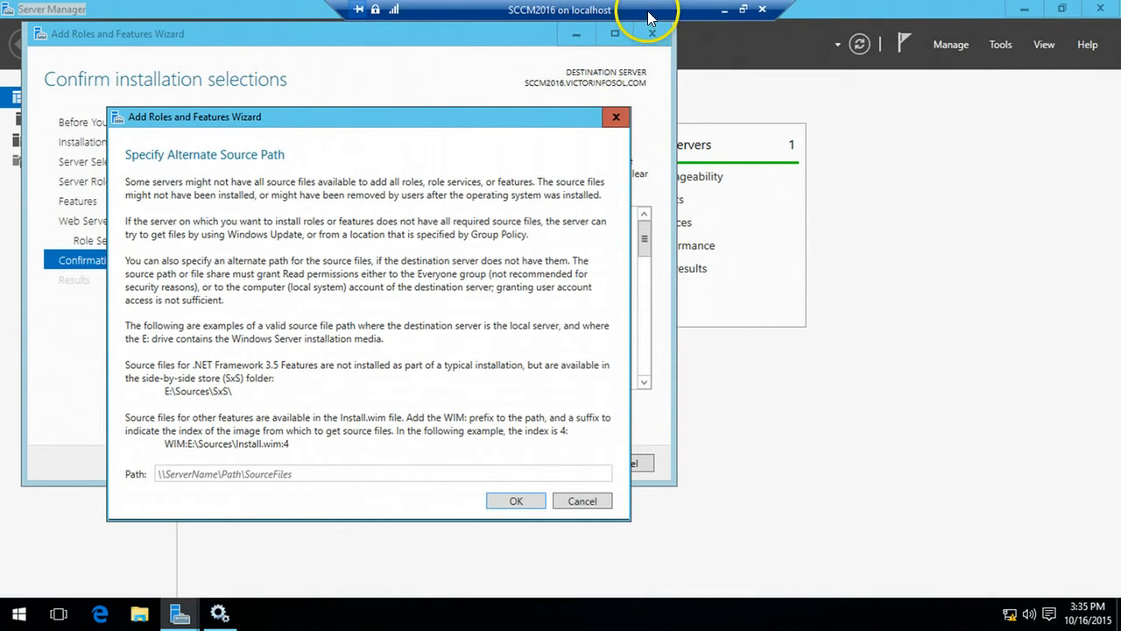
Step: Switch to Hyper-V Manager on the host and open the DVD drive settings of the SCCM2016 virtual machine
click(724, 9)
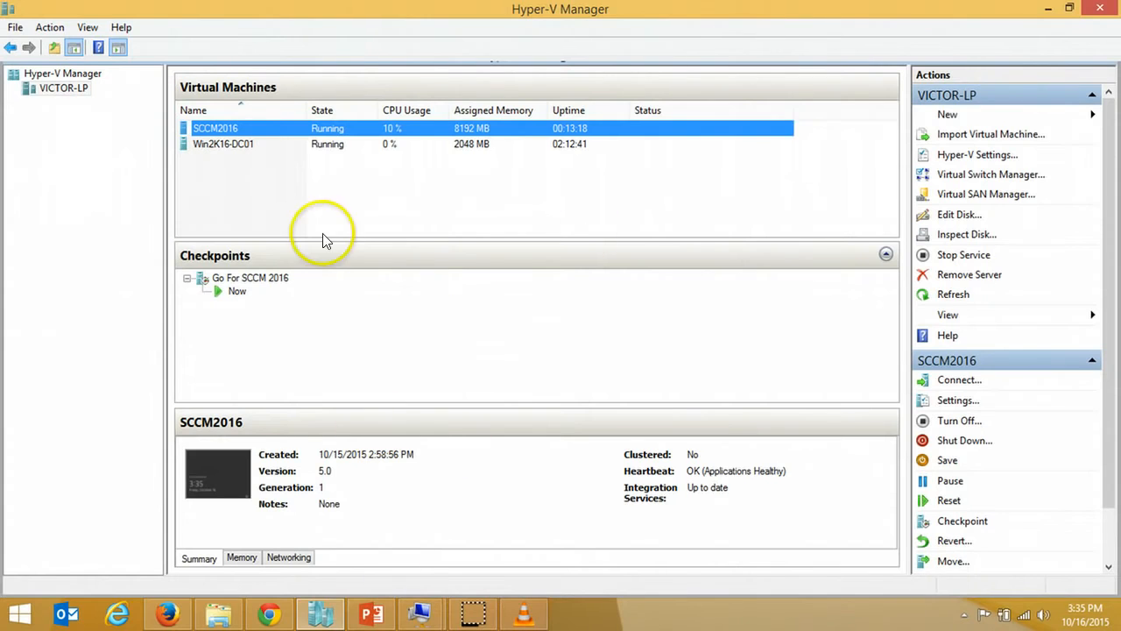
right_click(289, 125)
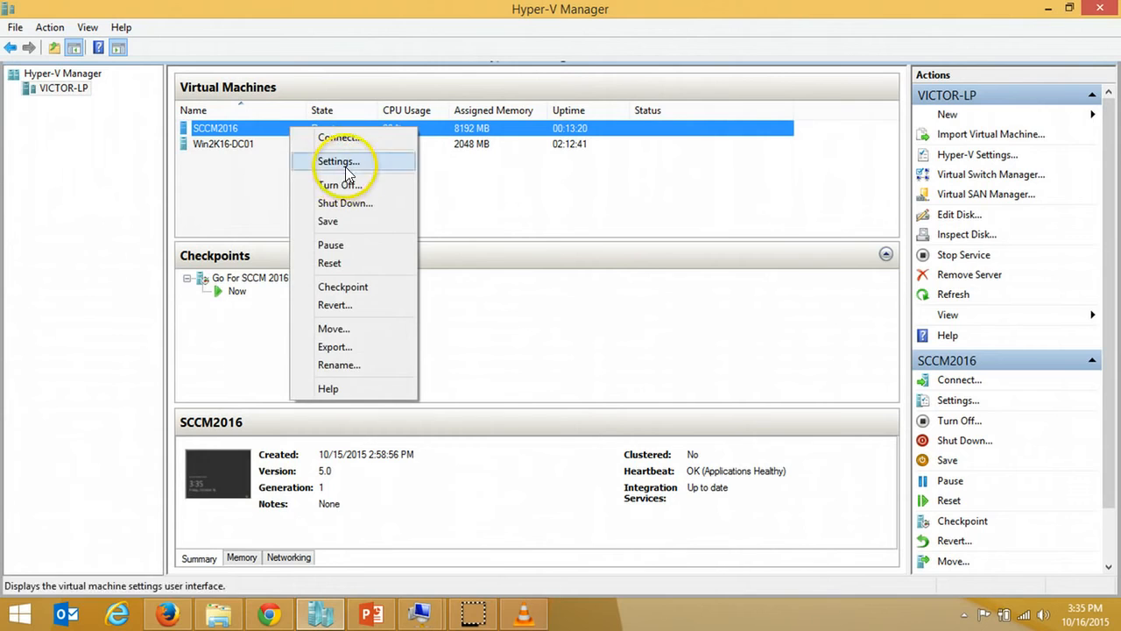
click(345, 164)
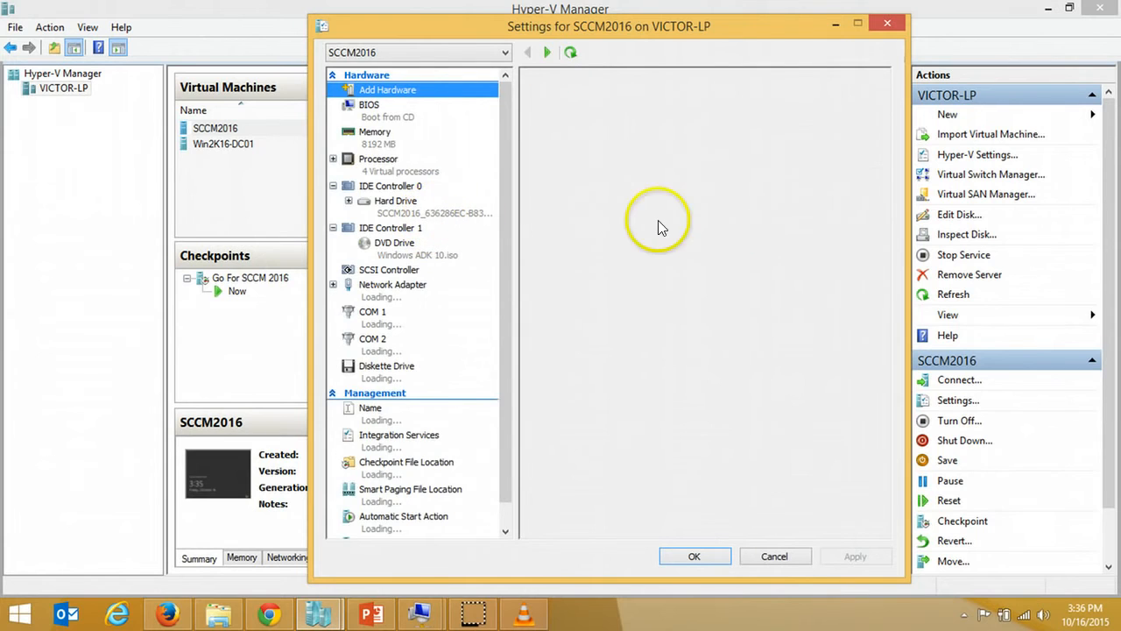
click(465, 203)
click(475, 243)
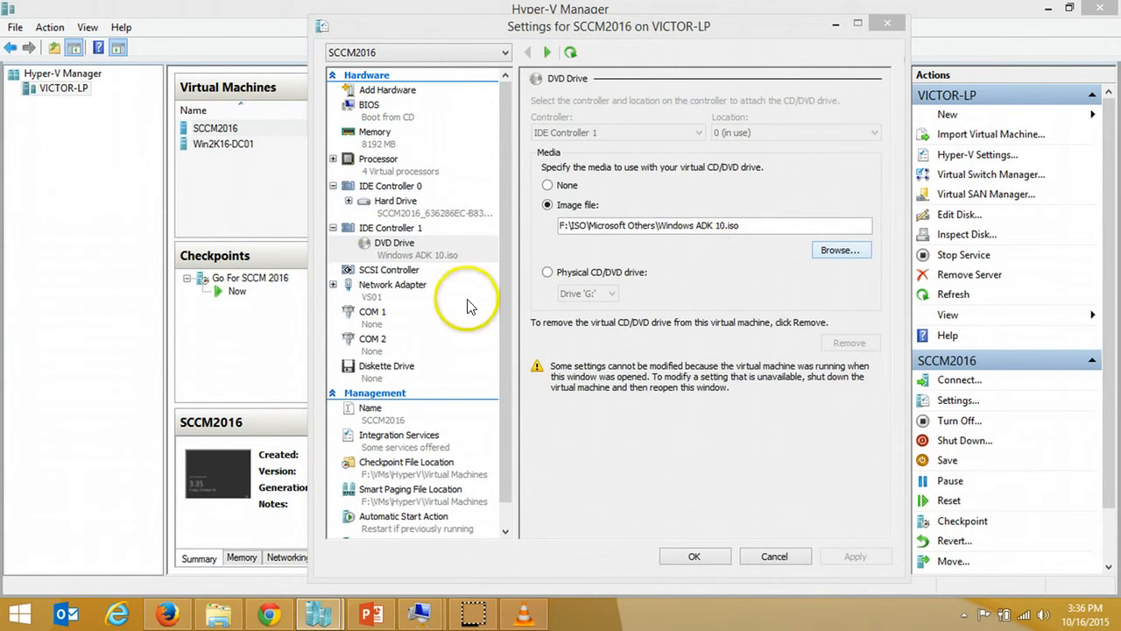
Step: Load the Windows Server 2016 Technical Preview 3 image from the Windwos Server 2016 ISO folder into the virtual DVD drive and save the settings
click(828, 252)
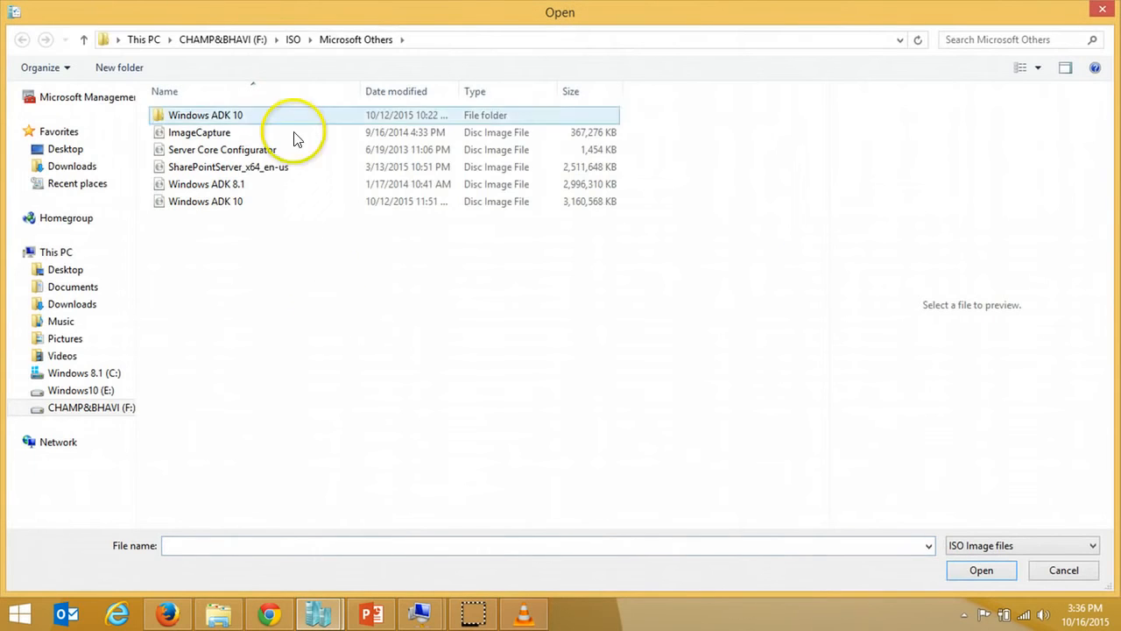
click(292, 41)
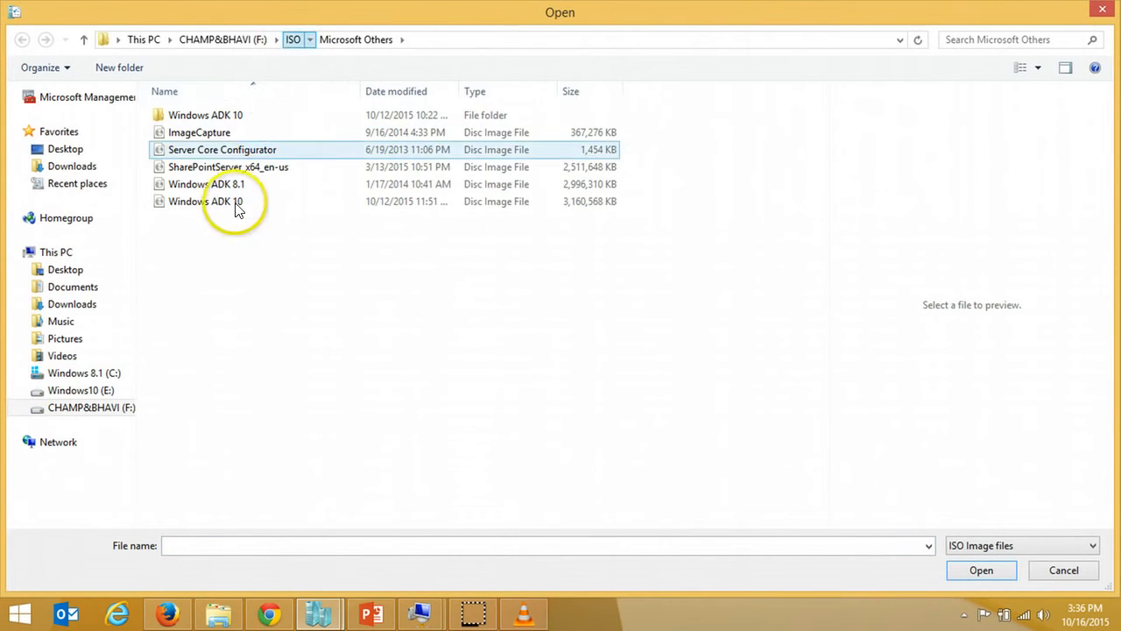
double_click(255, 322)
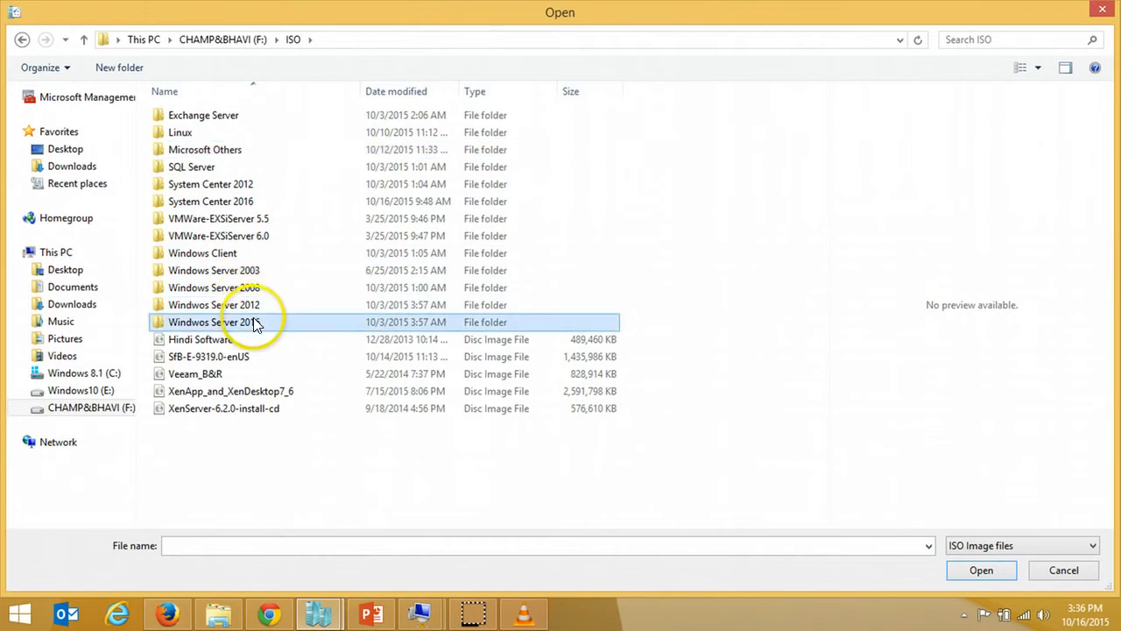
click(253, 151)
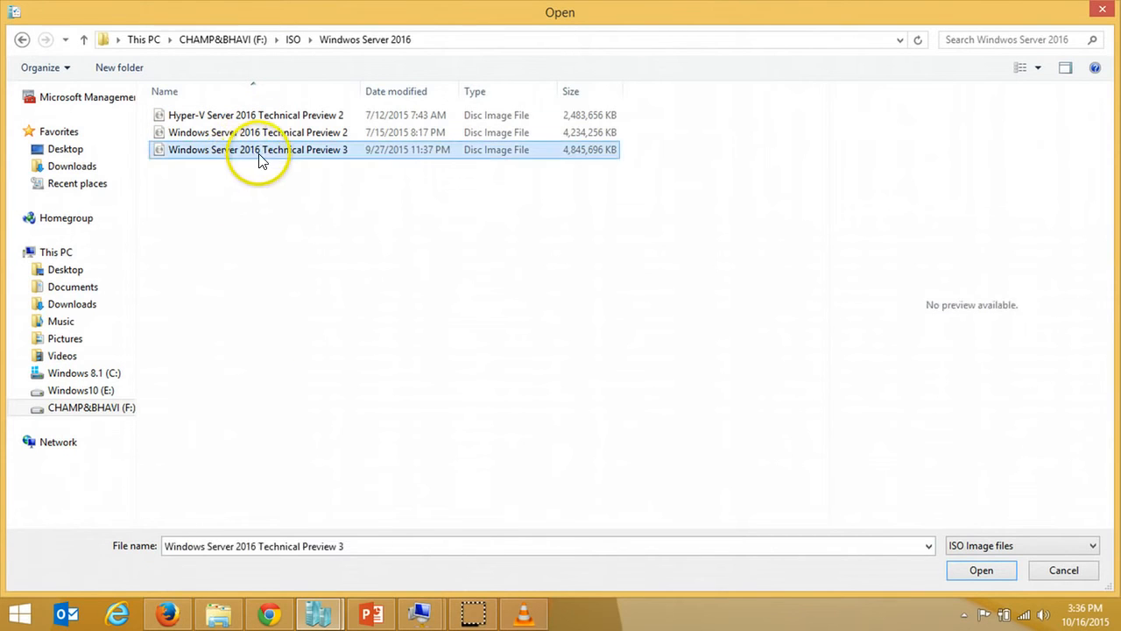
click(980, 573)
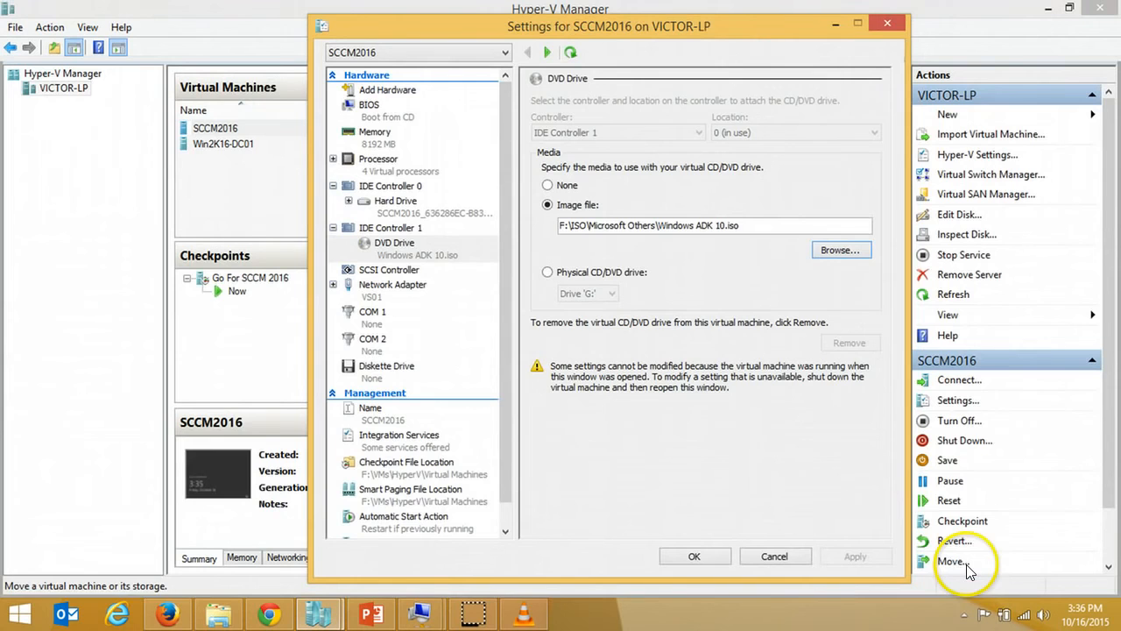
click(694, 558)
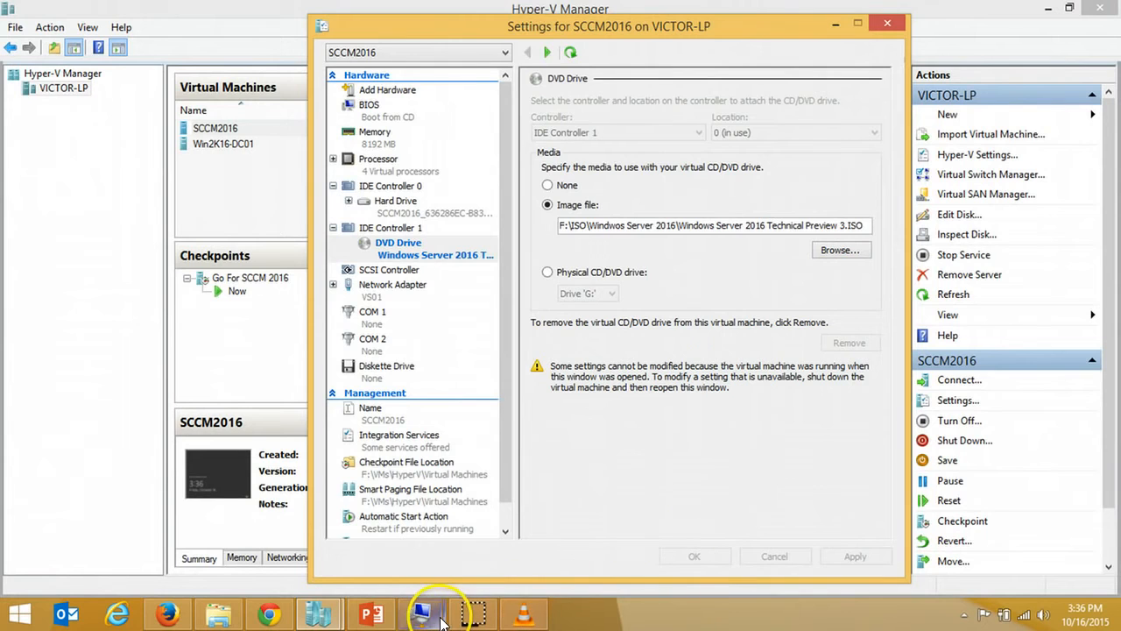
Step: Return to the SCCM2016 remote session and open File Explorer there
mouse_move(425, 606)
click(488, 568)
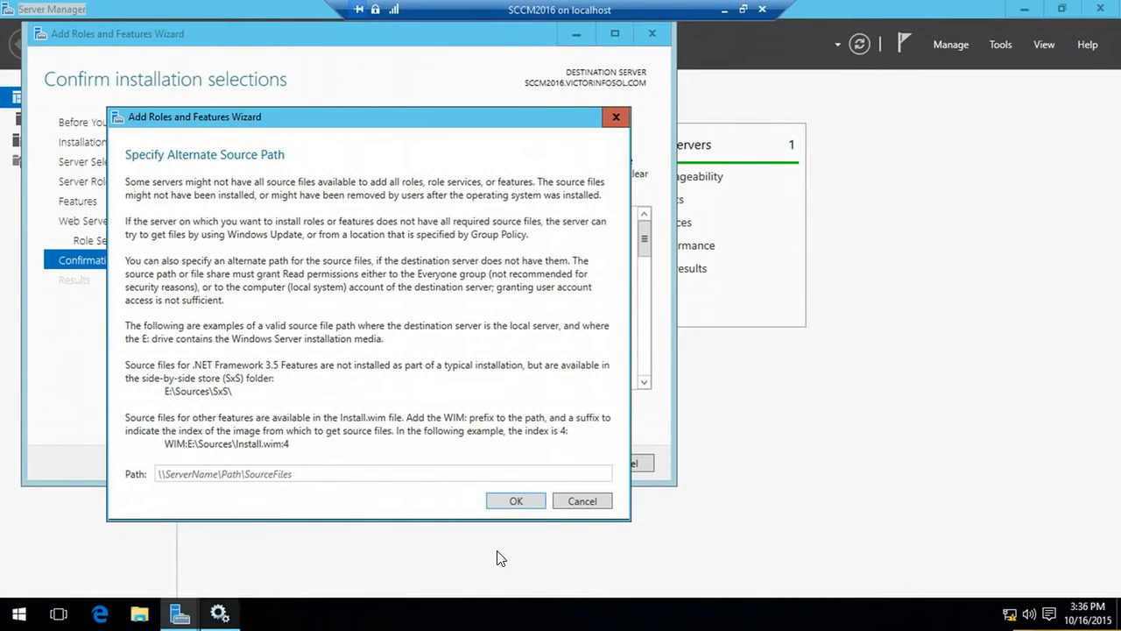
click(139, 613)
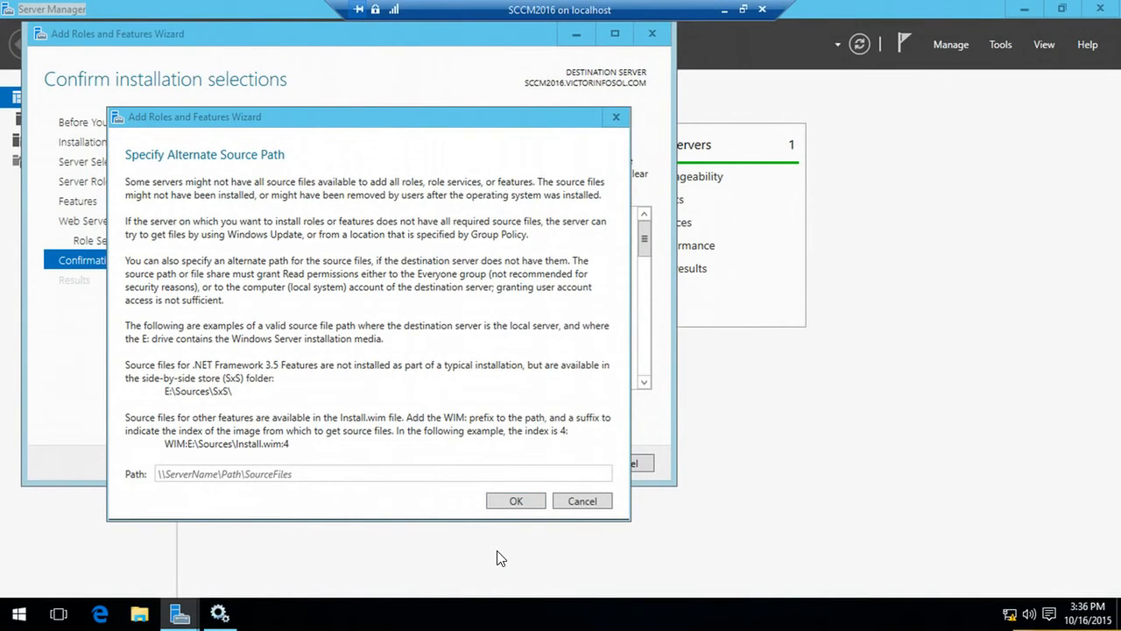
click(500, 558)
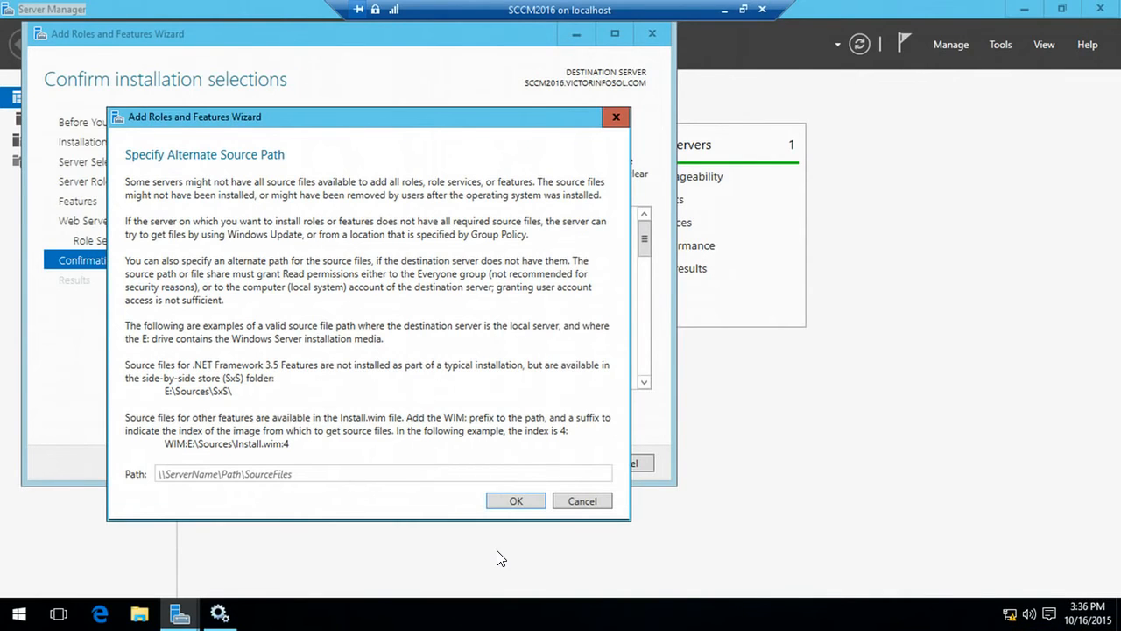
click(141, 614)
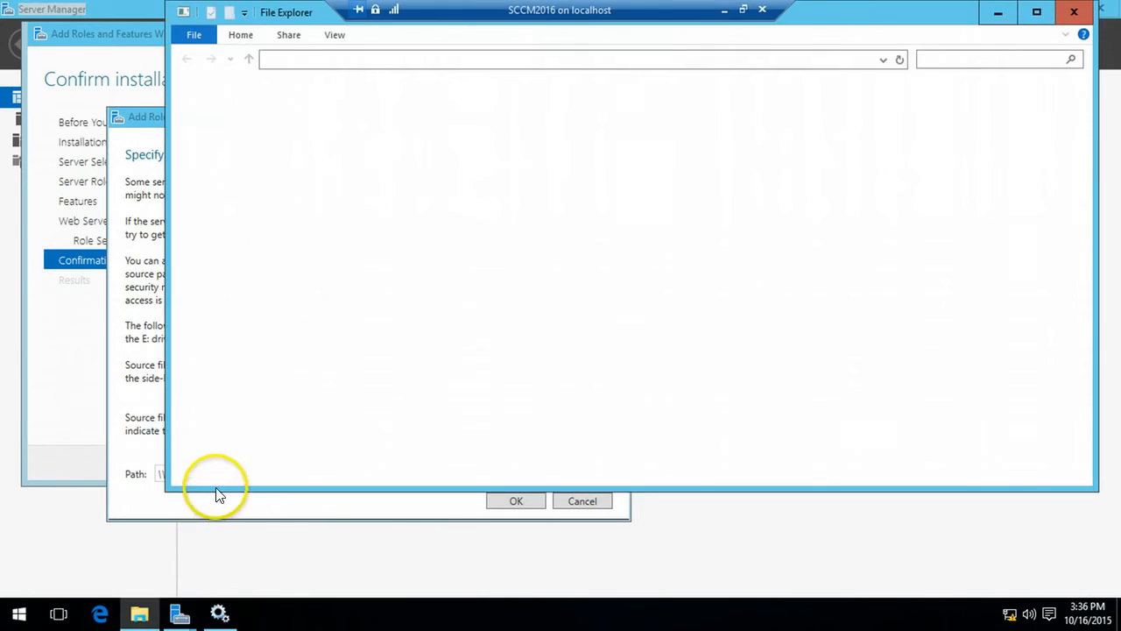
click(1094, 33)
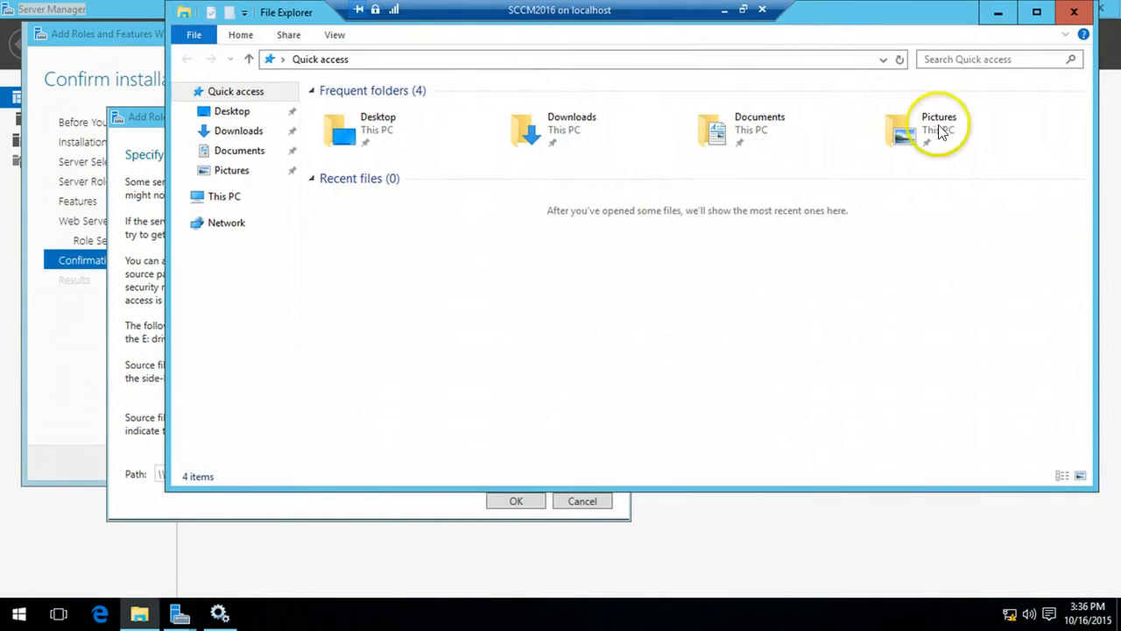
Step: Browse the DVD drive (E:) to the sources\sxs folder and copy its path, E:\sources\sxs
click(234, 204)
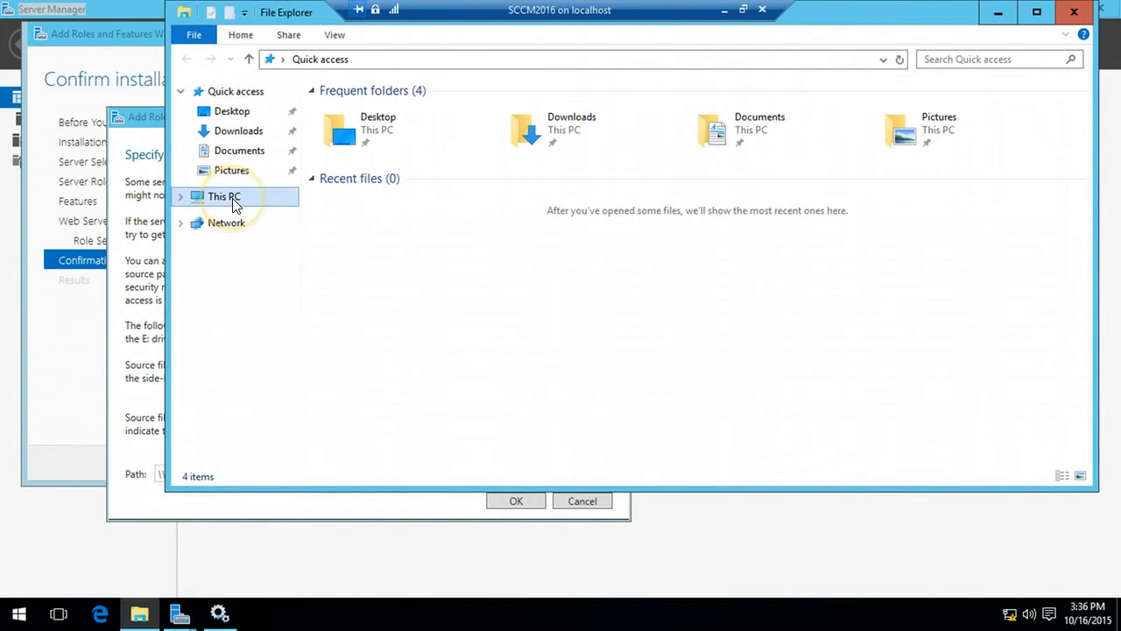
click(438, 298)
right_click(450, 311)
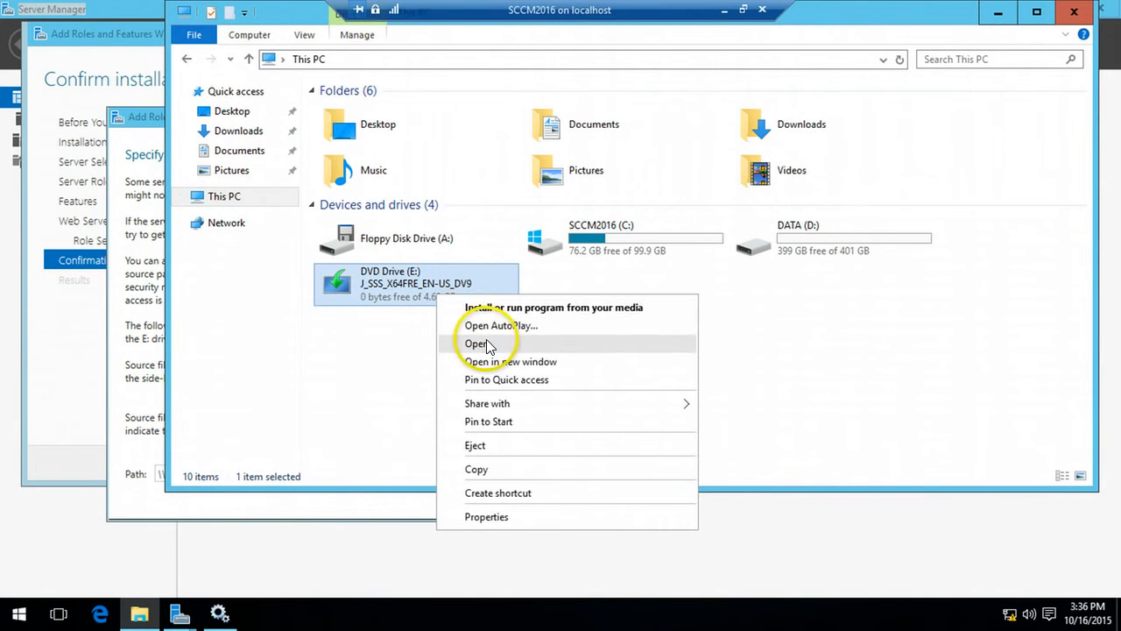
click(482, 344)
double_click(364, 163)
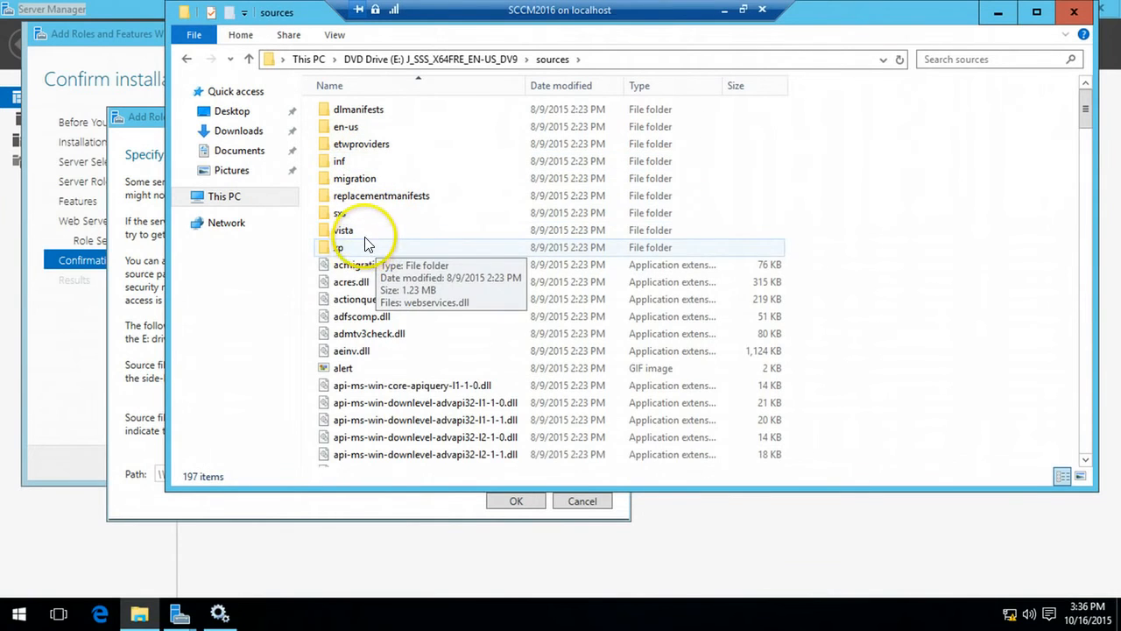
double_click(368, 215)
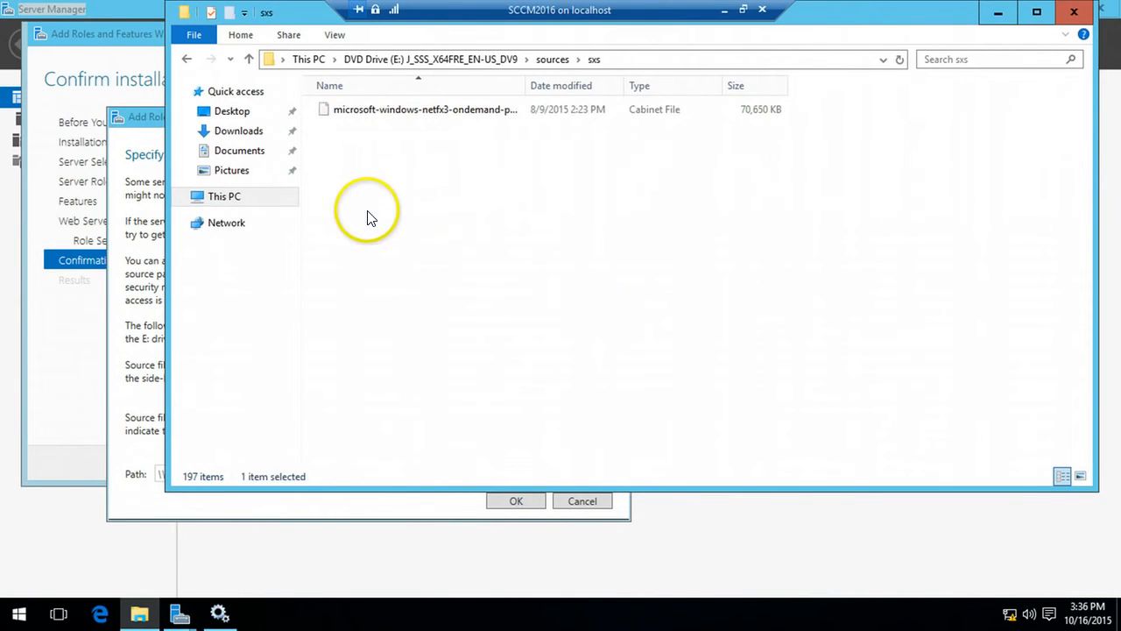
click(632, 61)
key(ctrl+c)
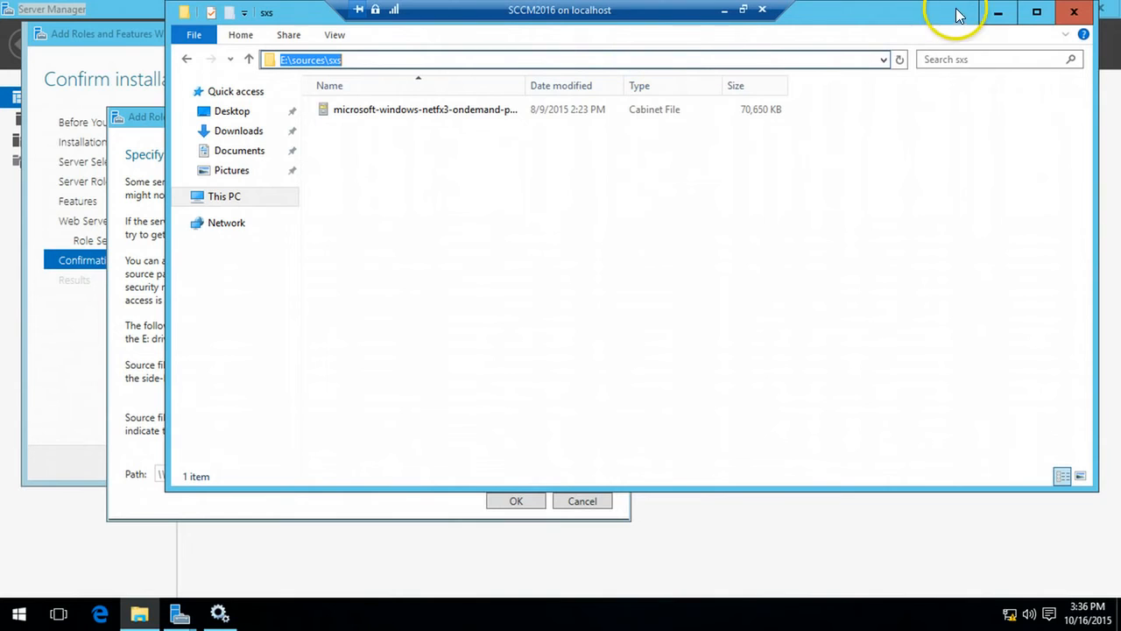
Step: Set the wizard's alternate source path to E:\sources\sxs and start installing the Web Server (IIS) role on SCCM2016
click(997, 13)
click(351, 473)
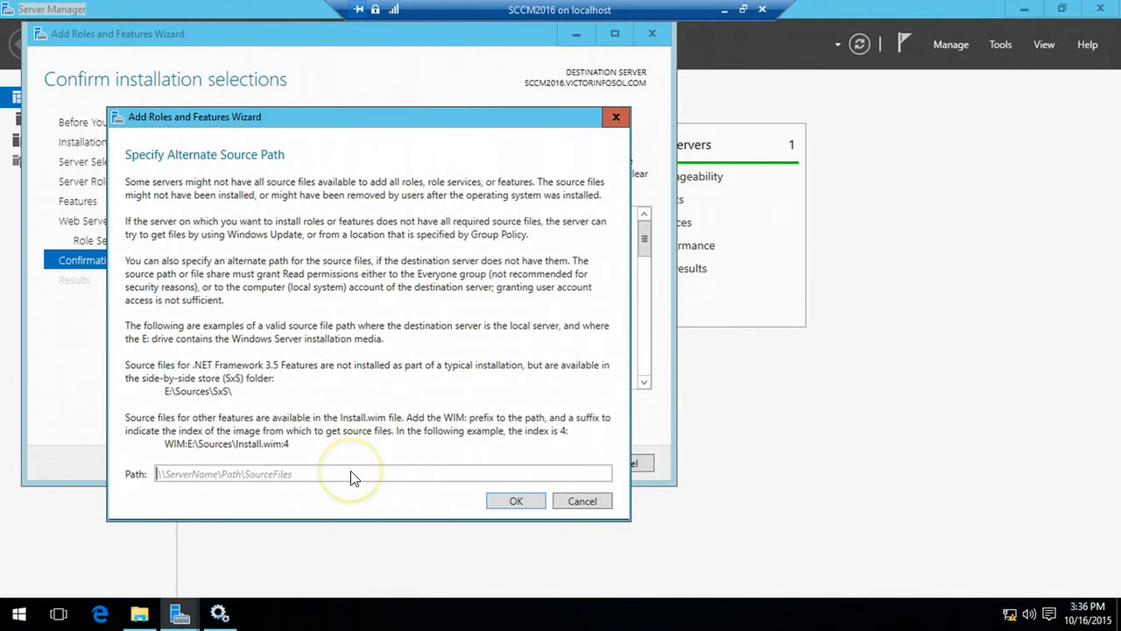
key(ctrl+v)
click(515, 503)
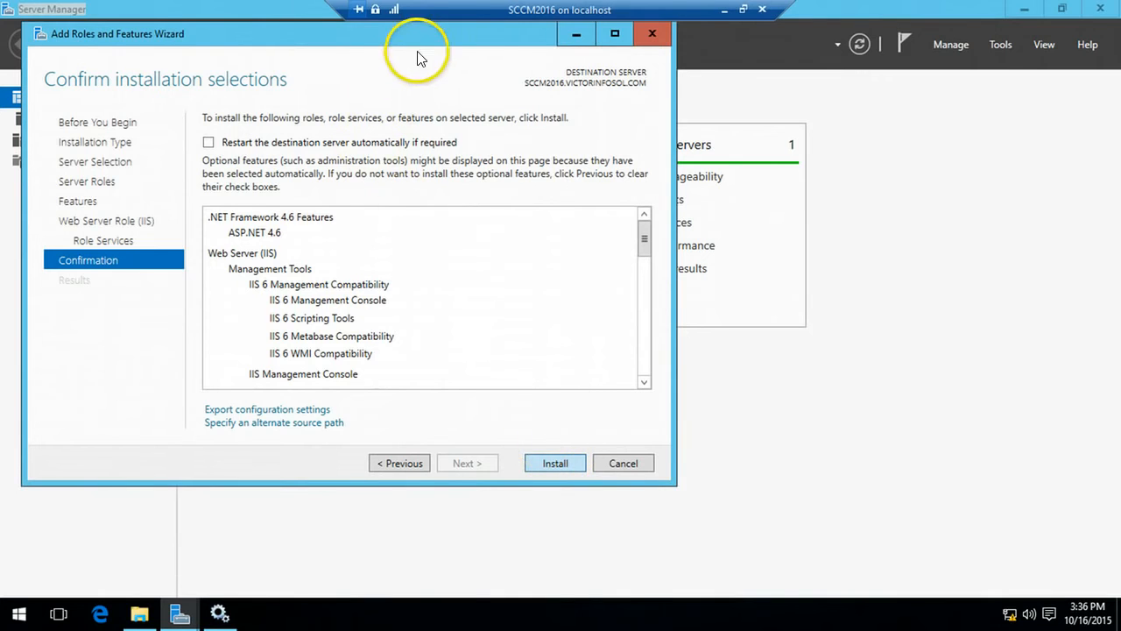
drag(428, 35, 643, 111)
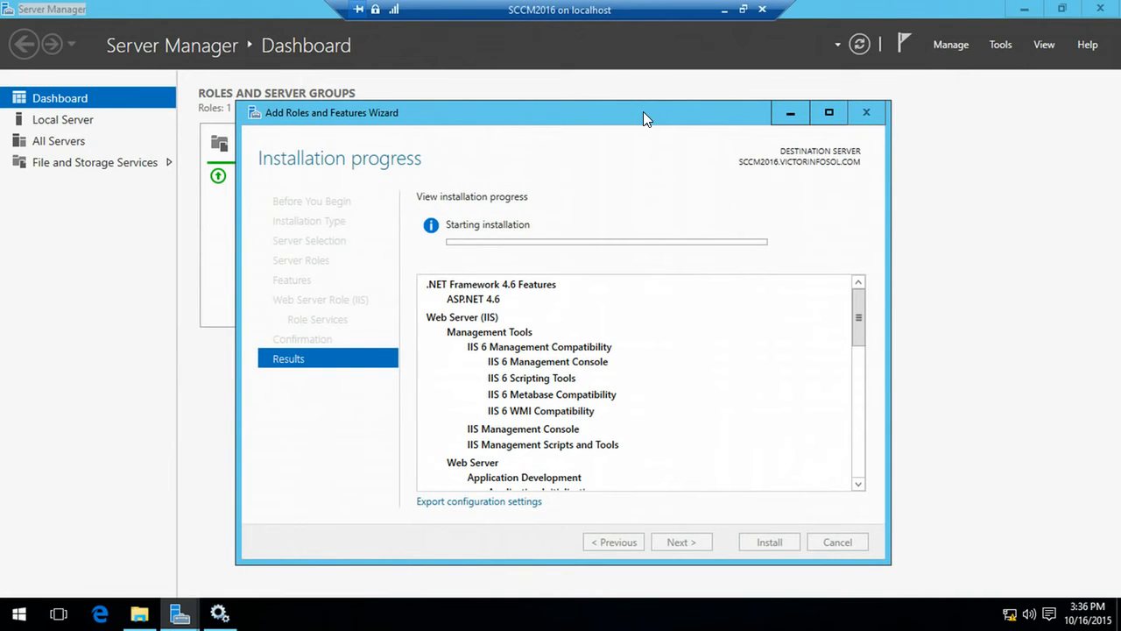
click(848, 371)
drag(861, 317, 878, 298)
Step: Switch to the PowerPoint presentation on the host and read Step 8 on the installation steps slide
click(729, 4)
click(371, 606)
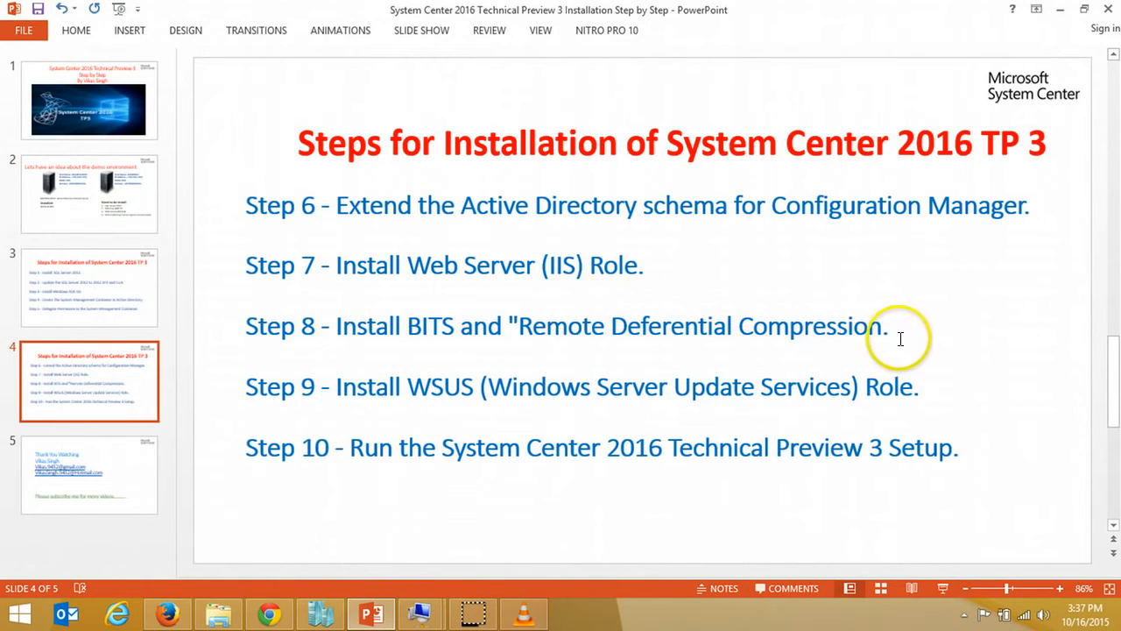
drag(906, 331, 325, 338)
click(432, 359)
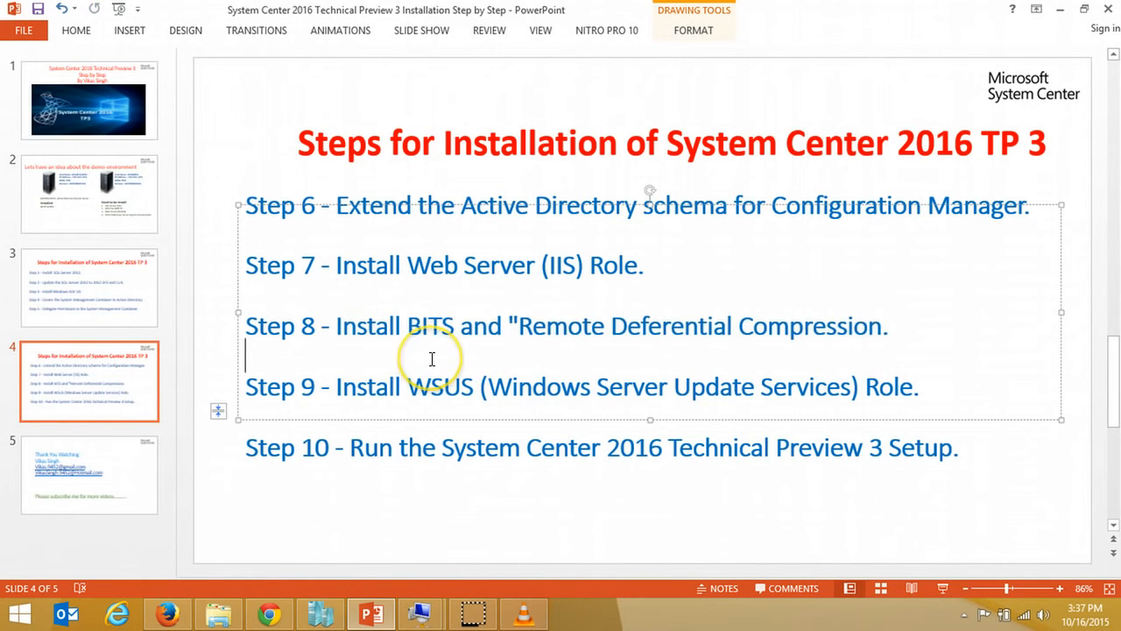
Step: Return to the SCCM2016 remote session and close the Add Roles and Features Wizard once the Web Server (IIS) installation finishes
click(419, 613)
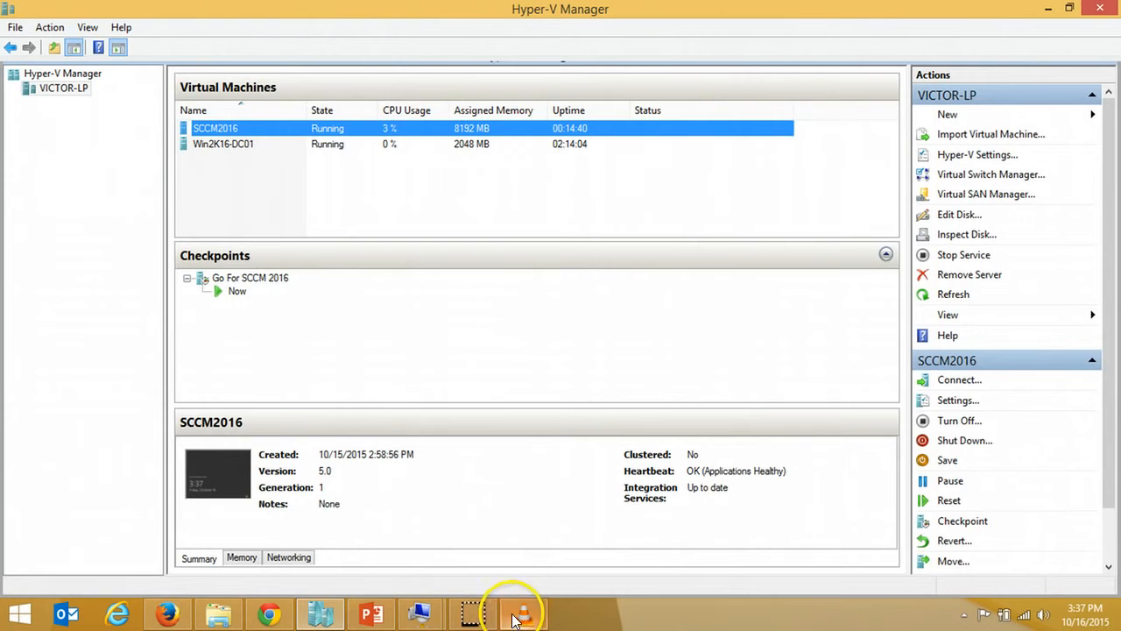
click(420, 613)
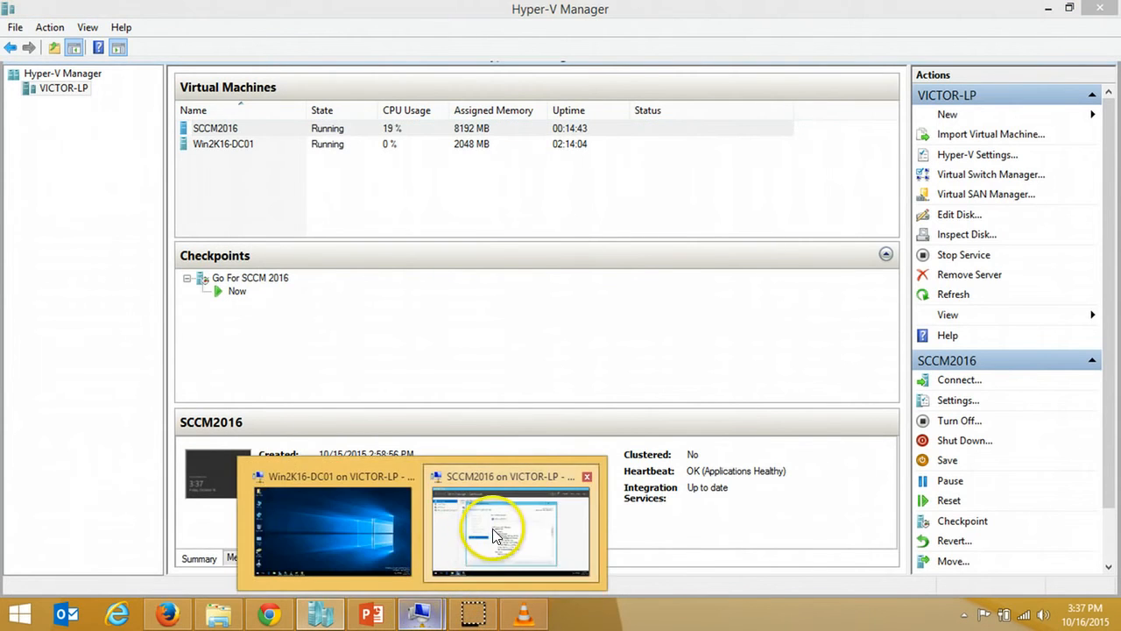
click(493, 528)
click(743, 9)
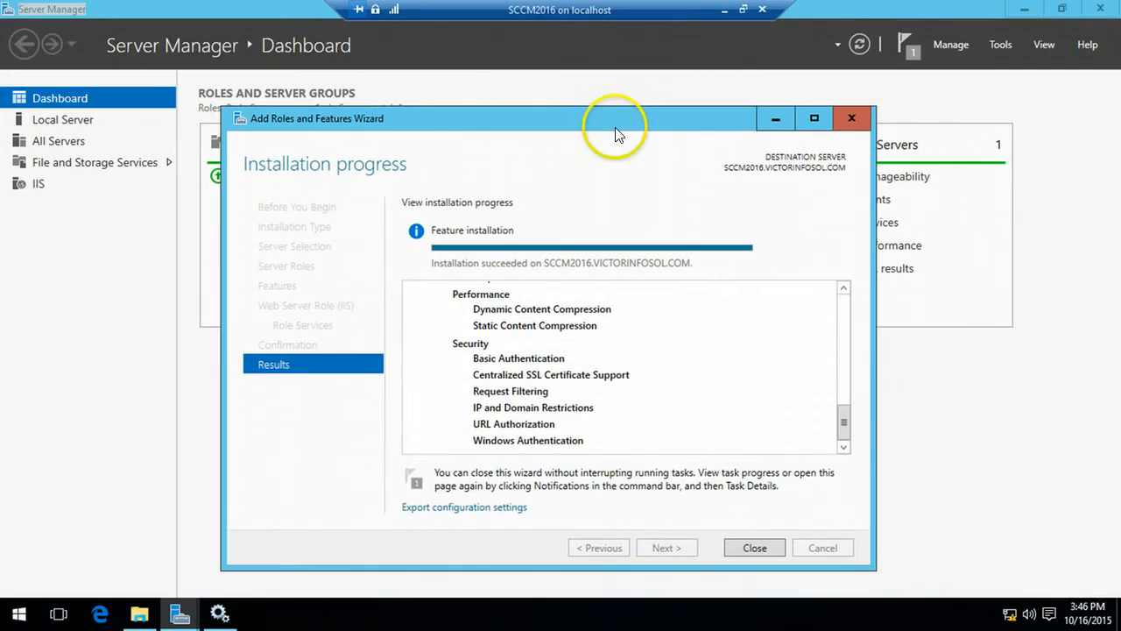
drag(615, 133, 633, 92)
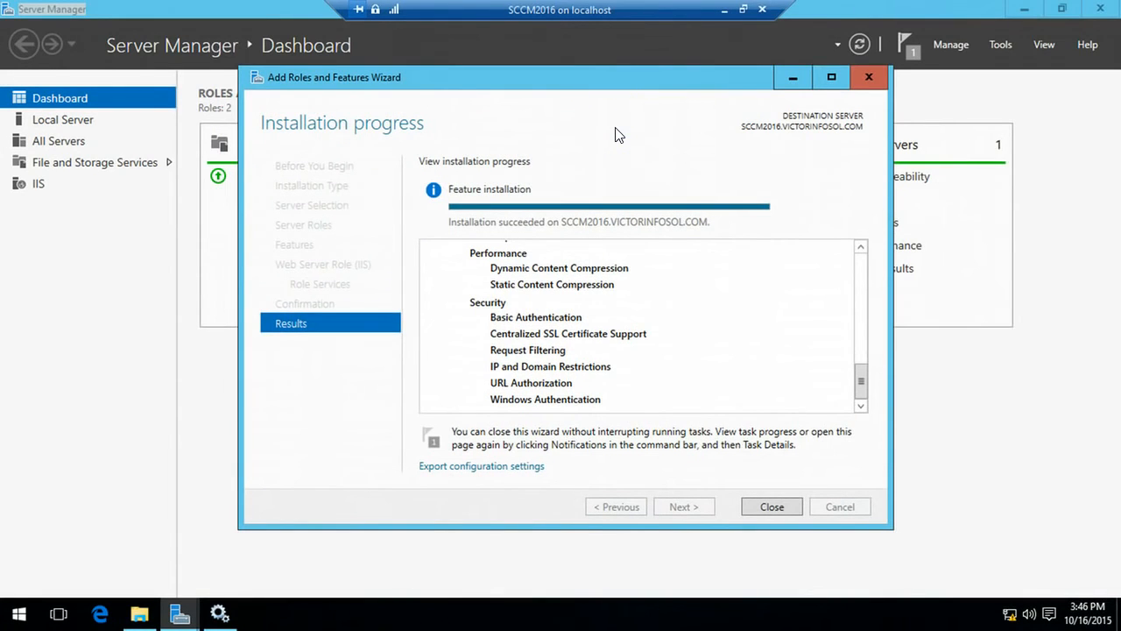
click(774, 513)
click(775, 515)
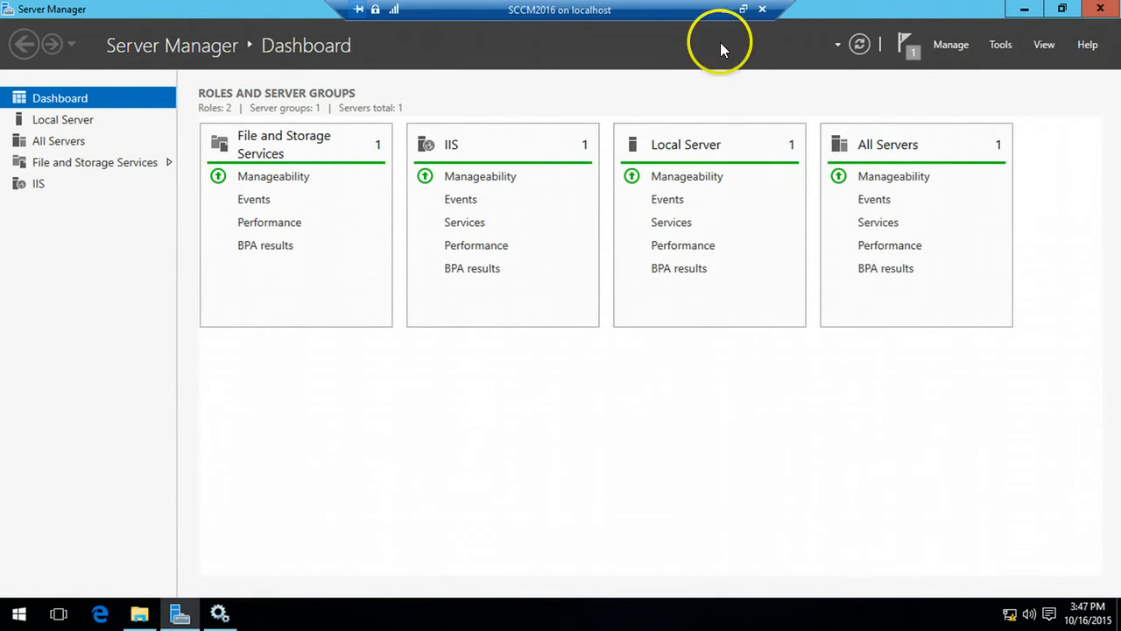
Step: Check the PowerPoint slide again for the features required after the Web Server role
click(724, 10)
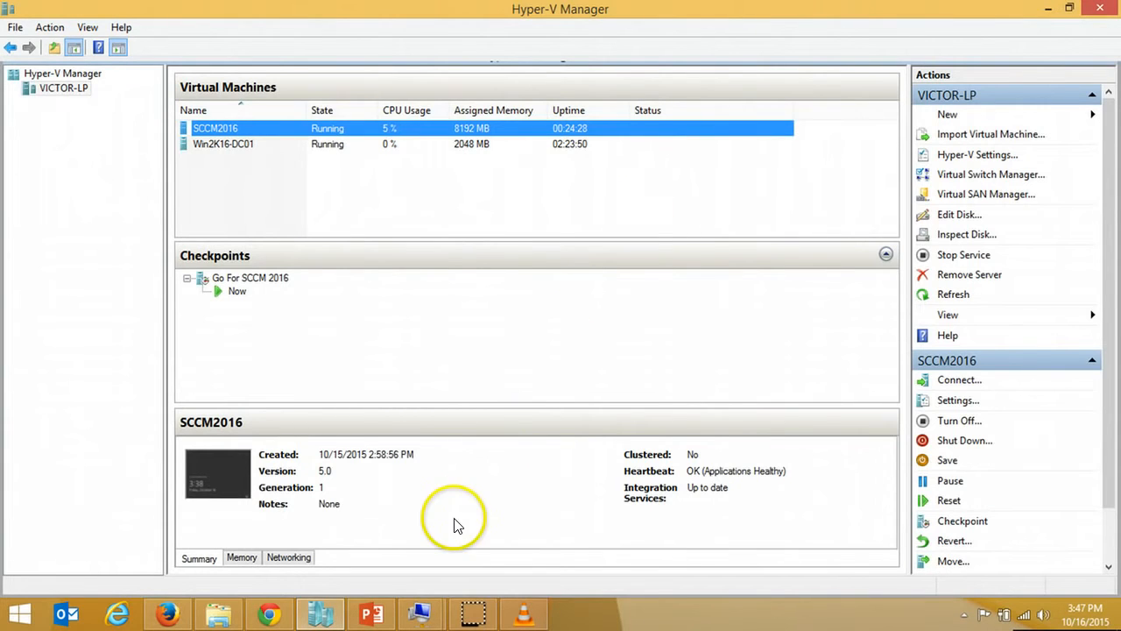
click(372, 614)
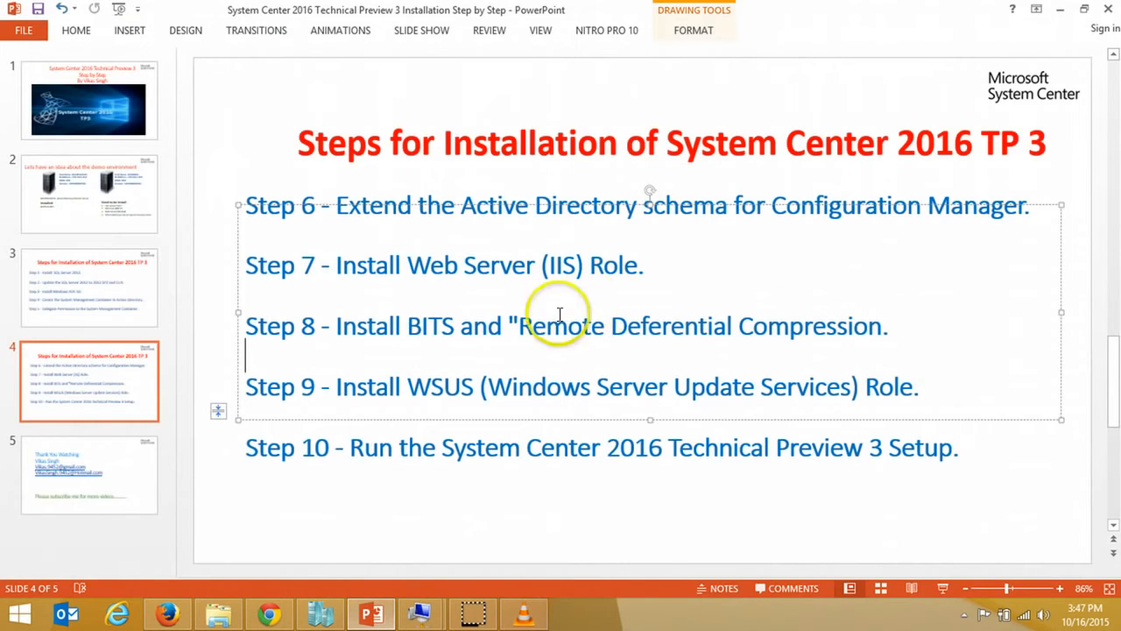
click(376, 616)
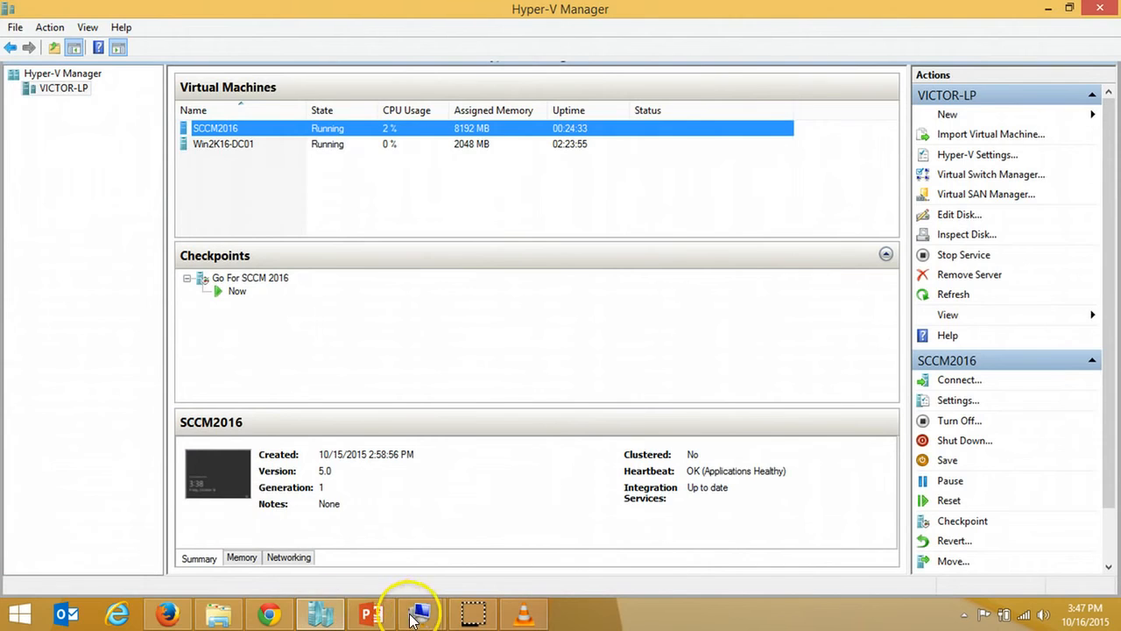
Step: Start the Add Roles and Features Wizard in the SCCM2016 session and advance to feature selection, keeping role-based installation and the default server
mouse_move(420, 613)
click(525, 529)
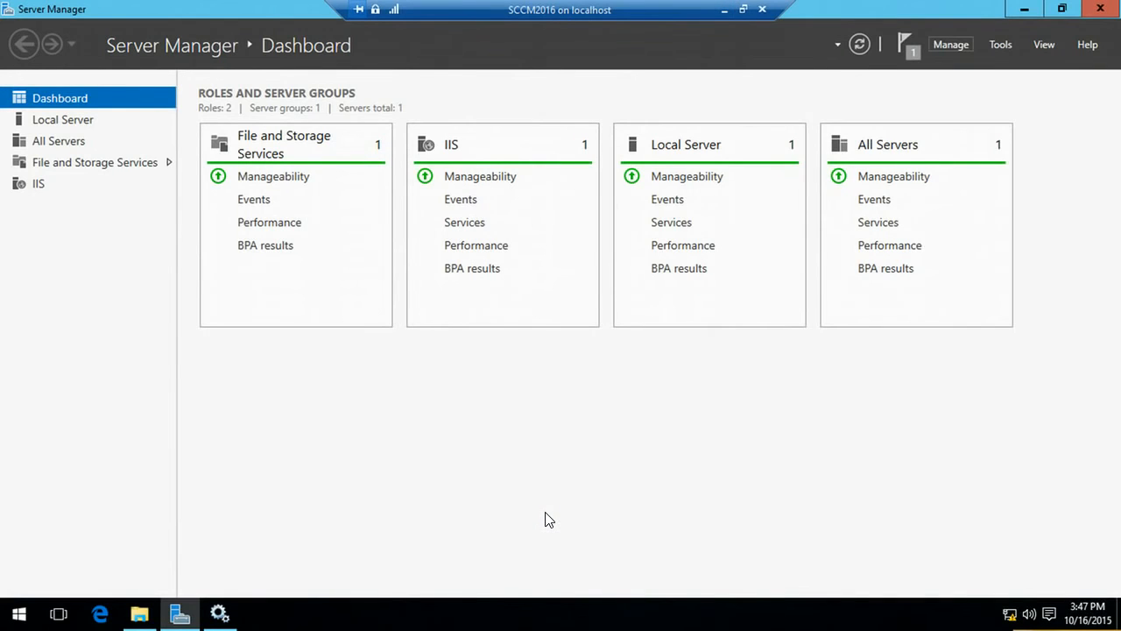
click(950, 44)
click(1009, 66)
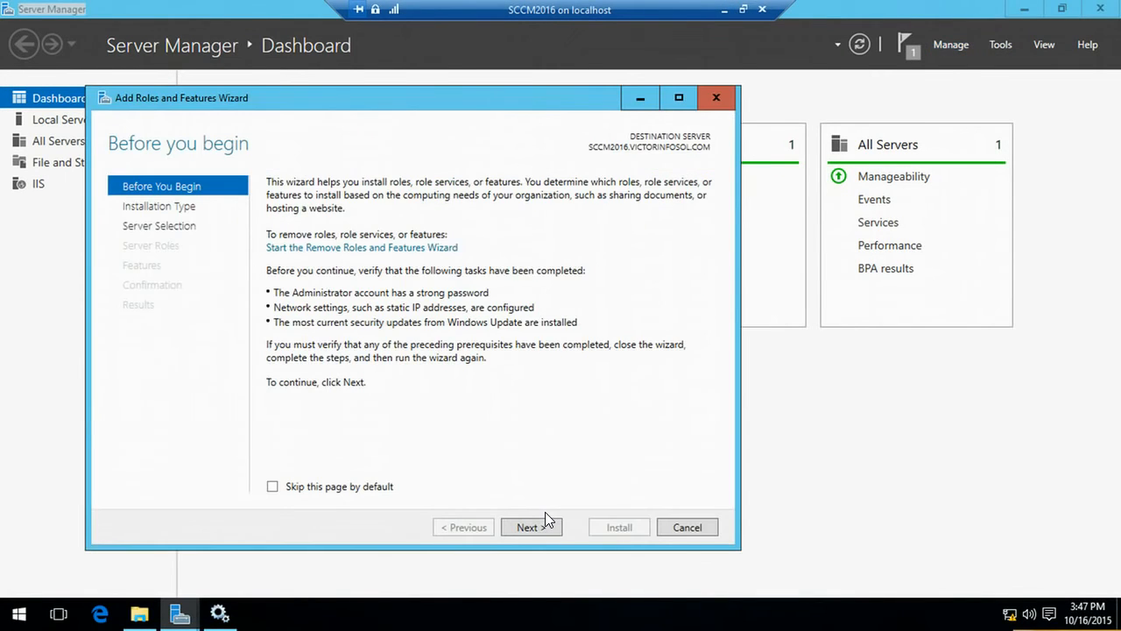
key(Return)
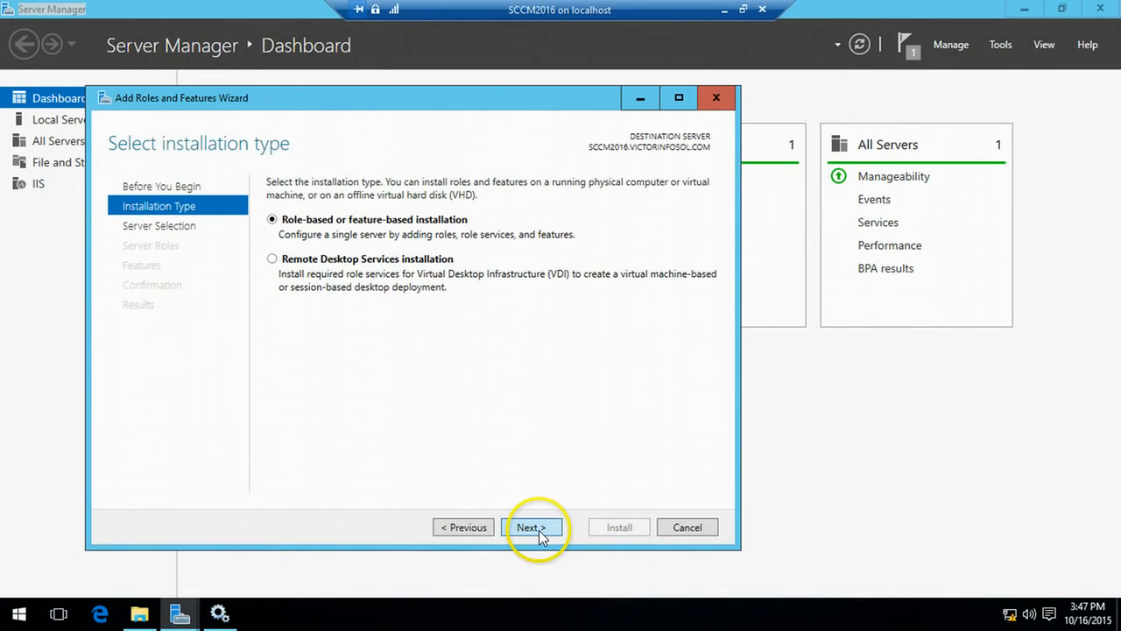
click(538, 529)
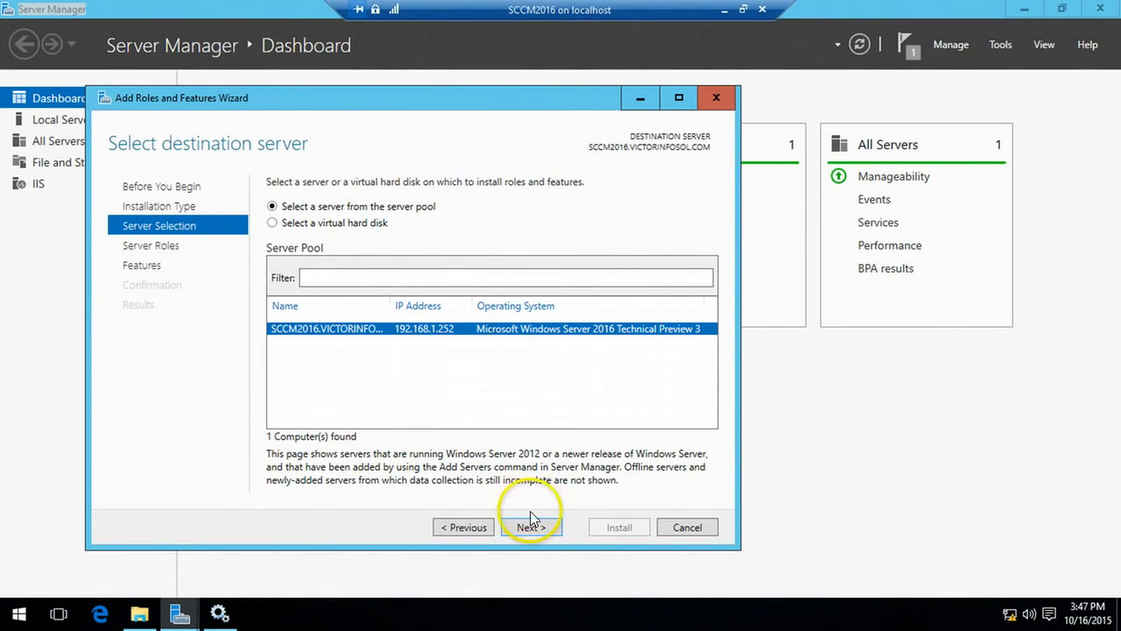
click(528, 526)
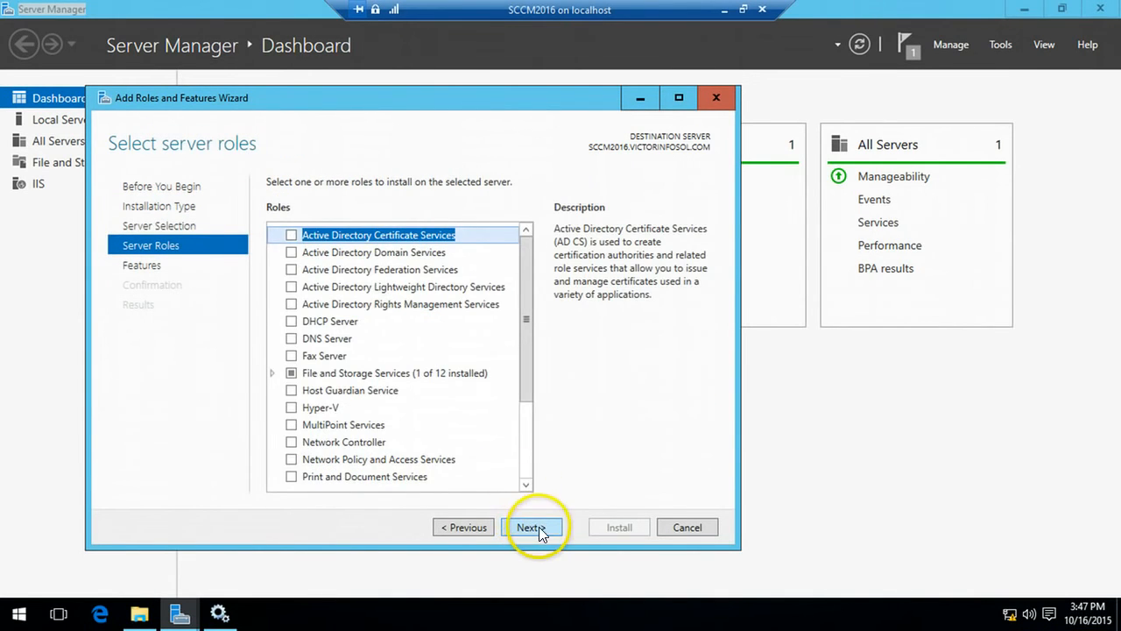
click(539, 527)
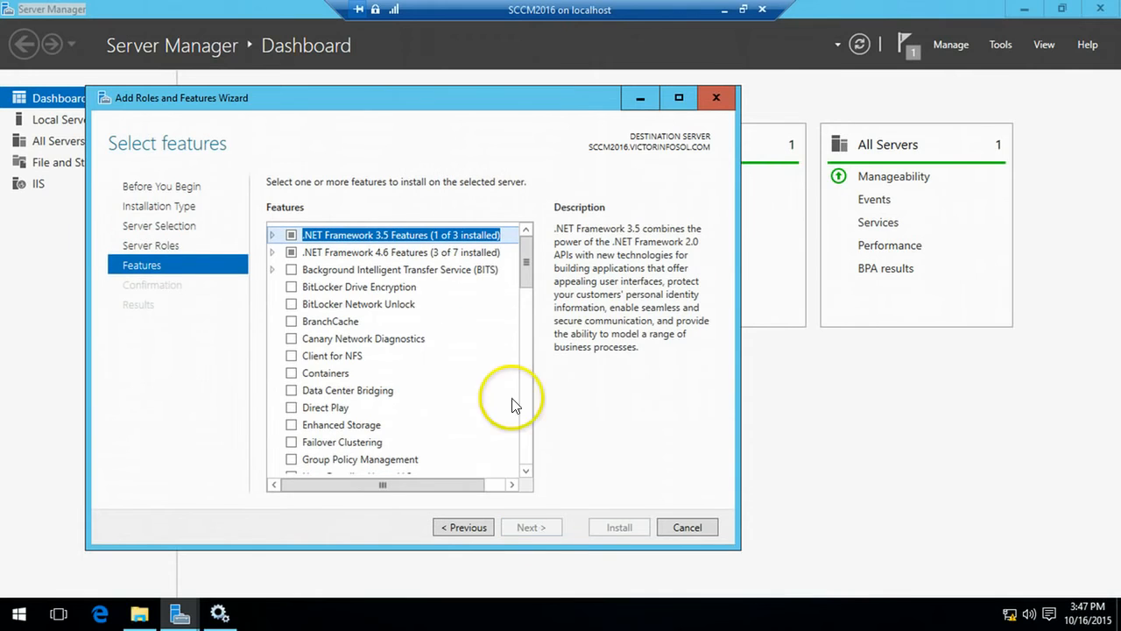
Step: Select Background Intelligent Transfer Service (BITS) with its required features and Remote Differential Compression, and continue to the confirmation page
click(291, 270)
click(462, 462)
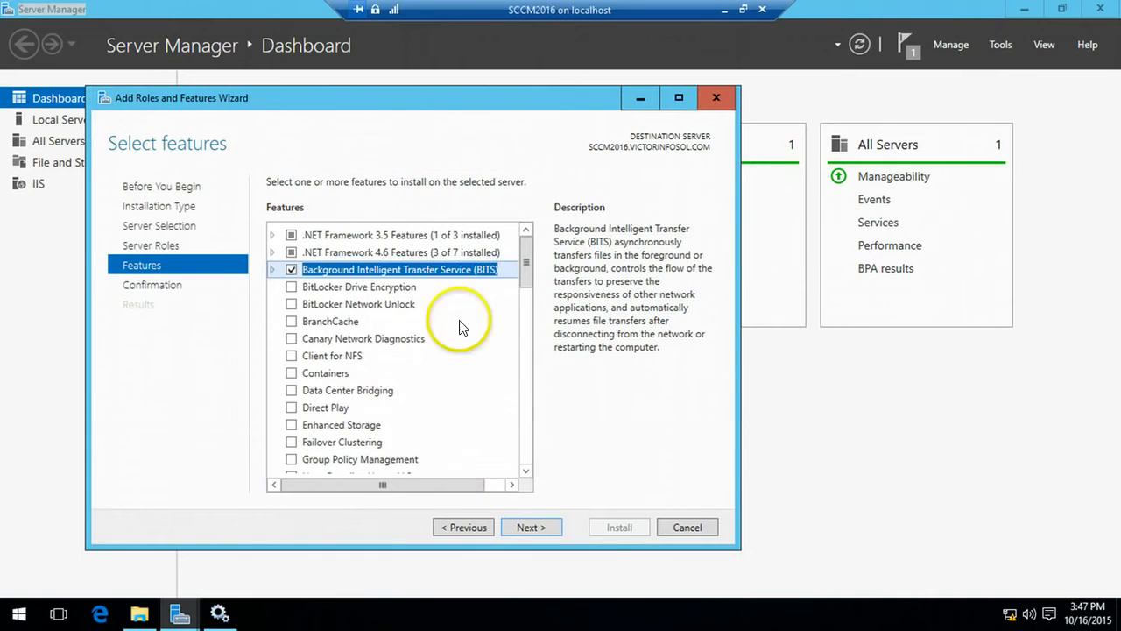
click(273, 271)
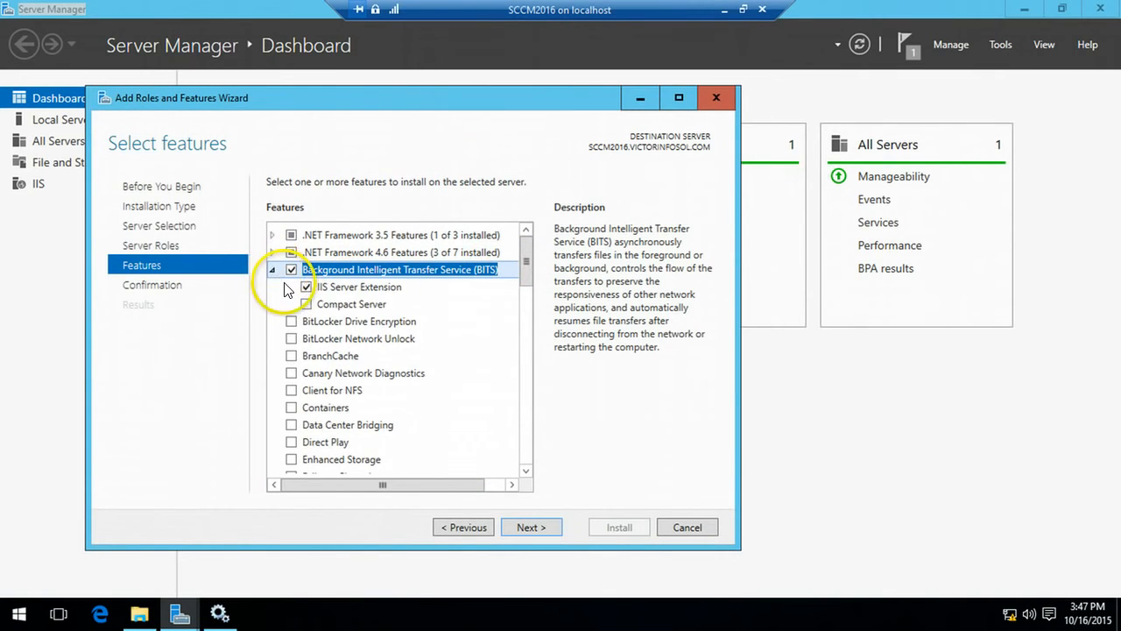
drag(525, 261, 524, 353)
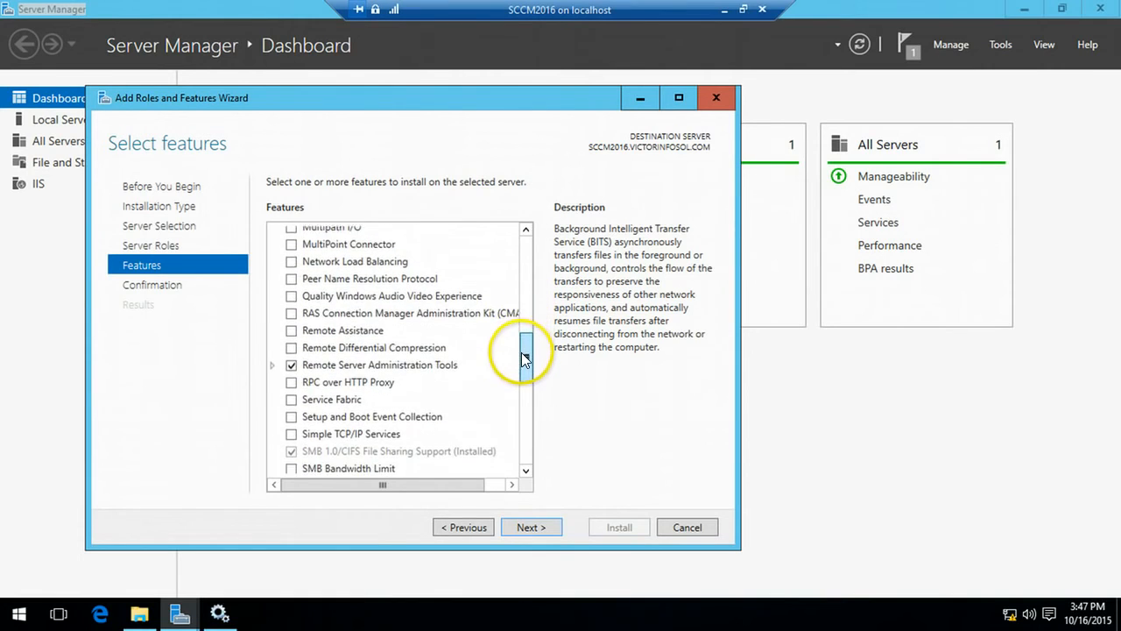
click(291, 344)
click(531, 526)
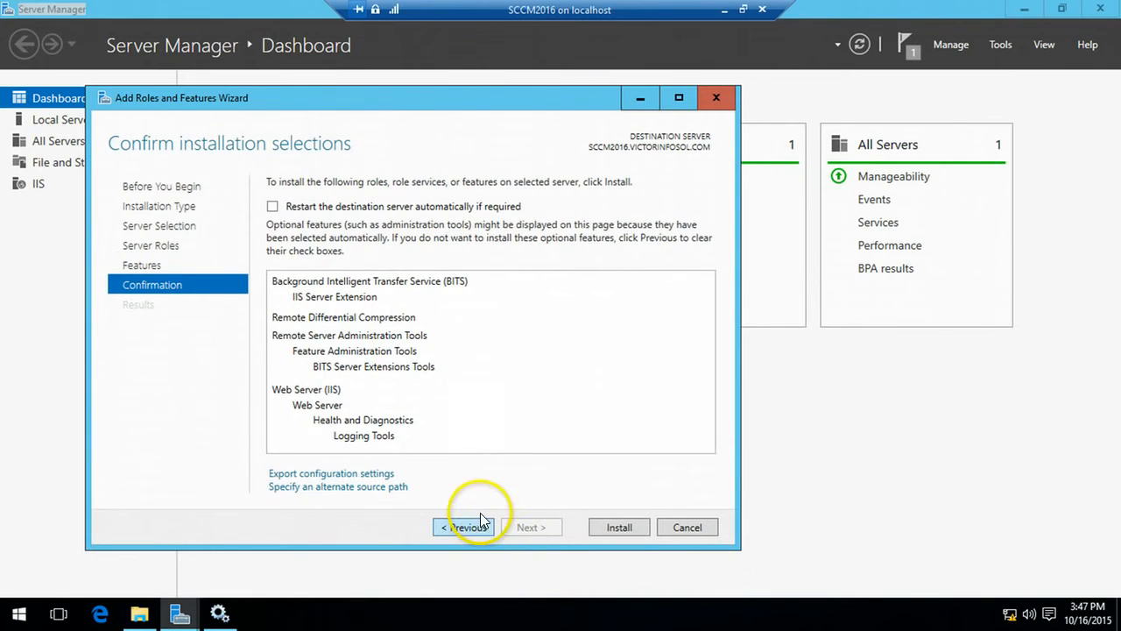
Step: Install the selected BITS and Remote Differential Compression features and close the wizard once the installation finishes
click(615, 527)
drag(504, 99, 614, 81)
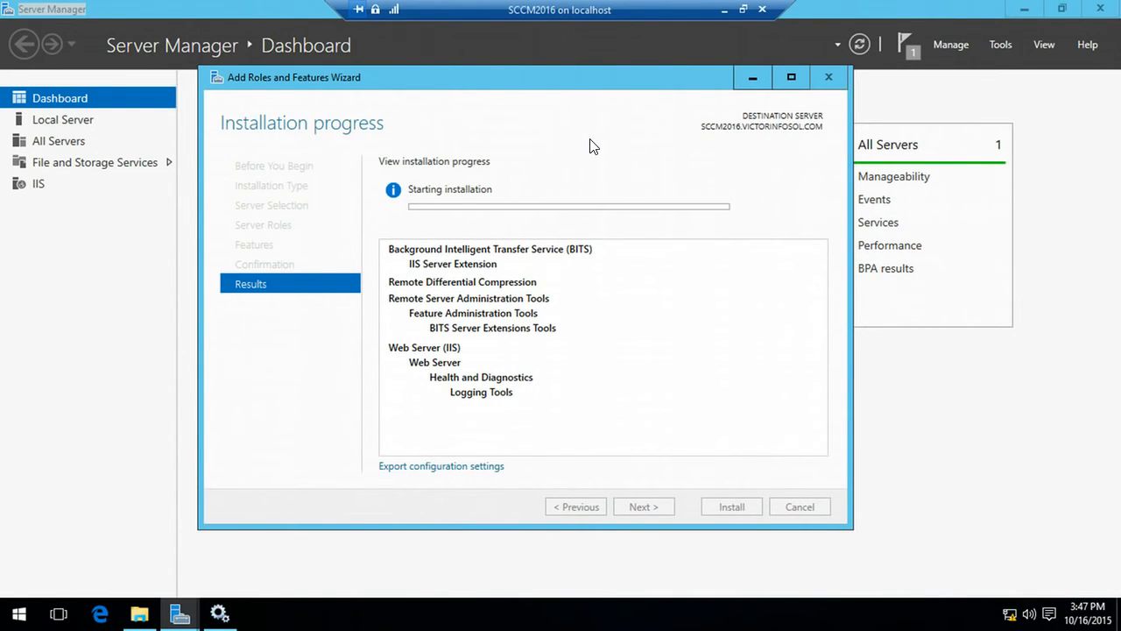
click(743, 12)
drag(1105, 250, 1118, 408)
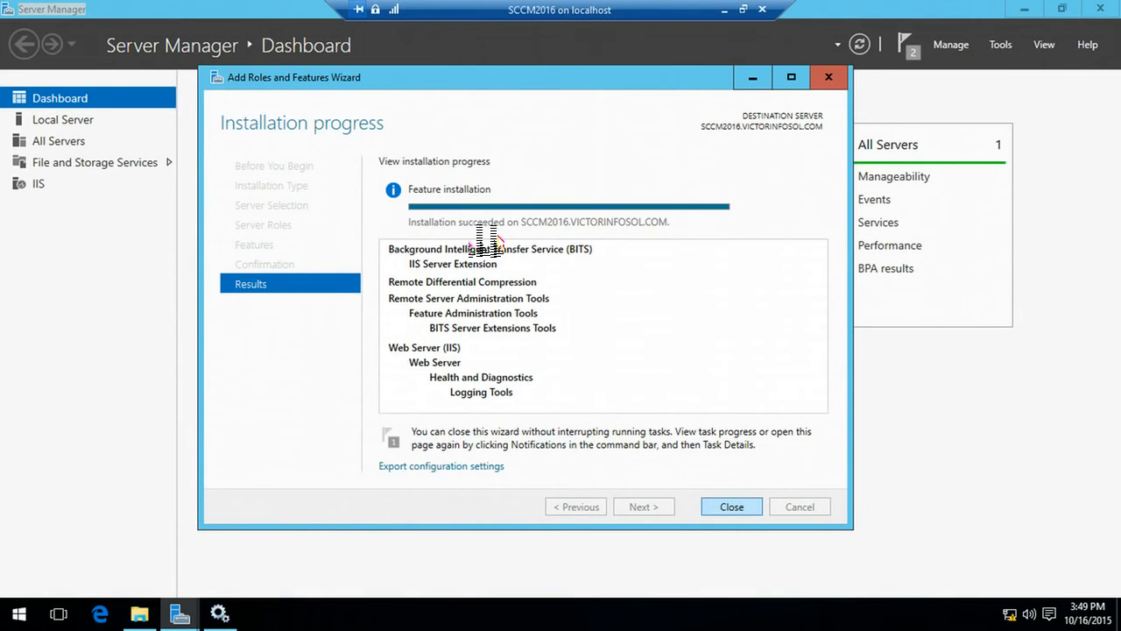
key(Return)
Step: Switch to the PowerPoint presentation and read Step 9 on the installation steps slide
click(719, 9)
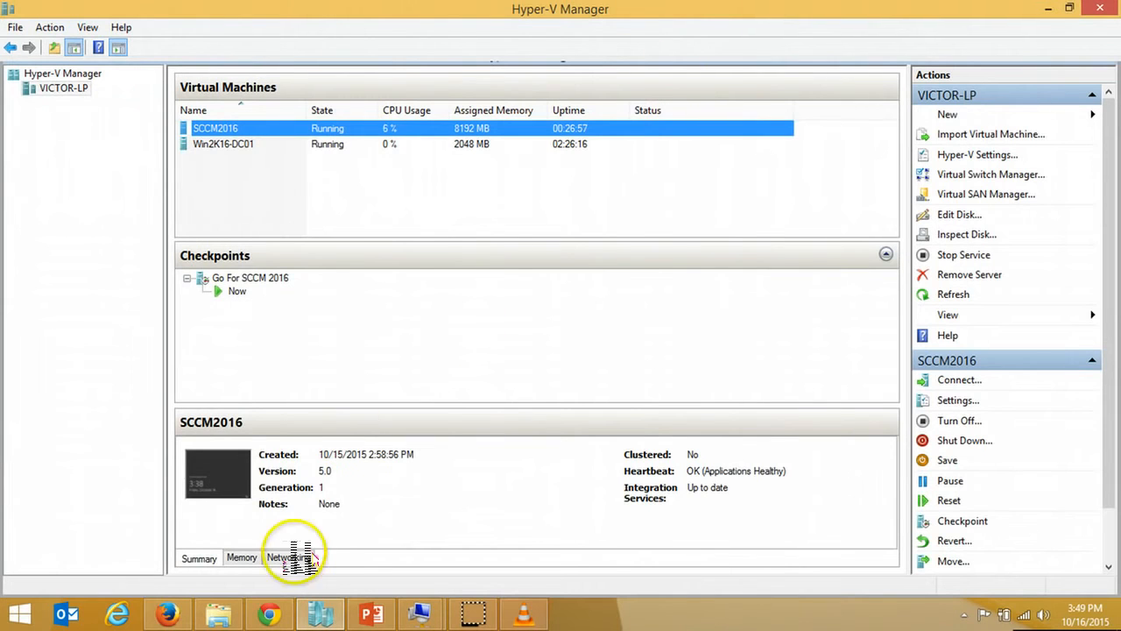
click(368, 612)
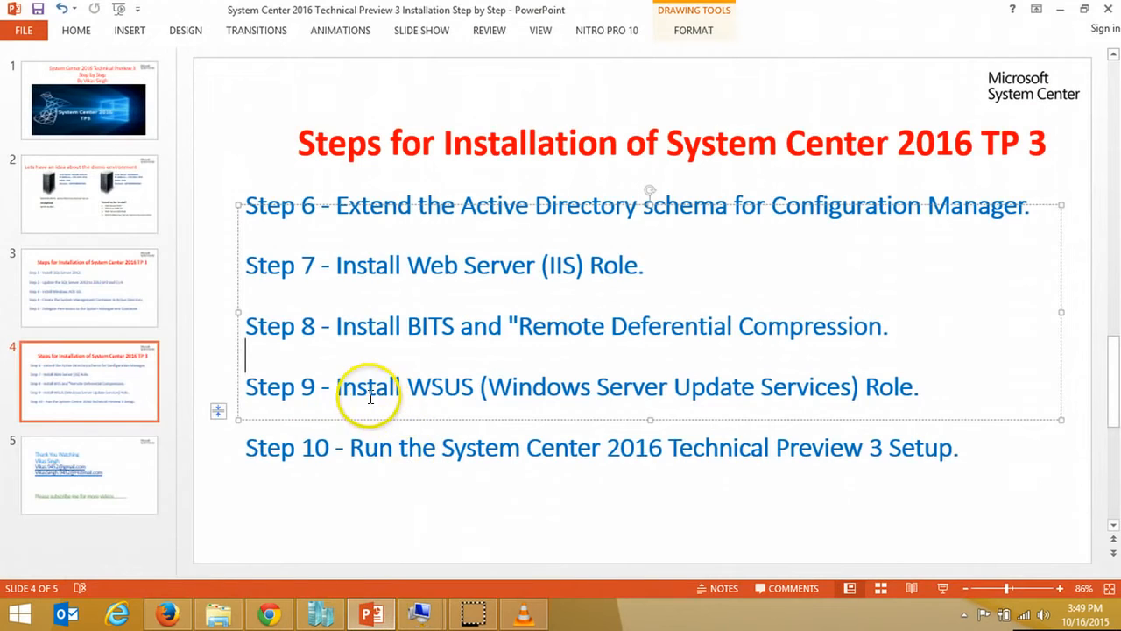
drag(374, 388, 814, 368)
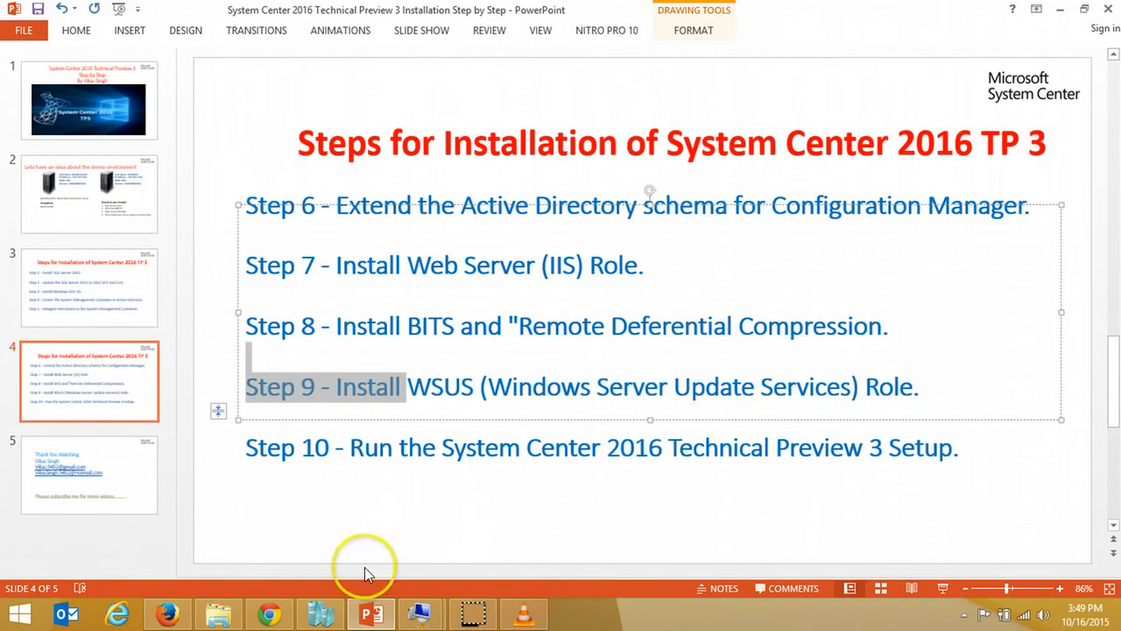
click(367, 611)
Step: Start the Add Roles and Features Wizard again in the SCCM2016 session and advance to the server roles page with the default options
mouse_move(420, 611)
click(515, 534)
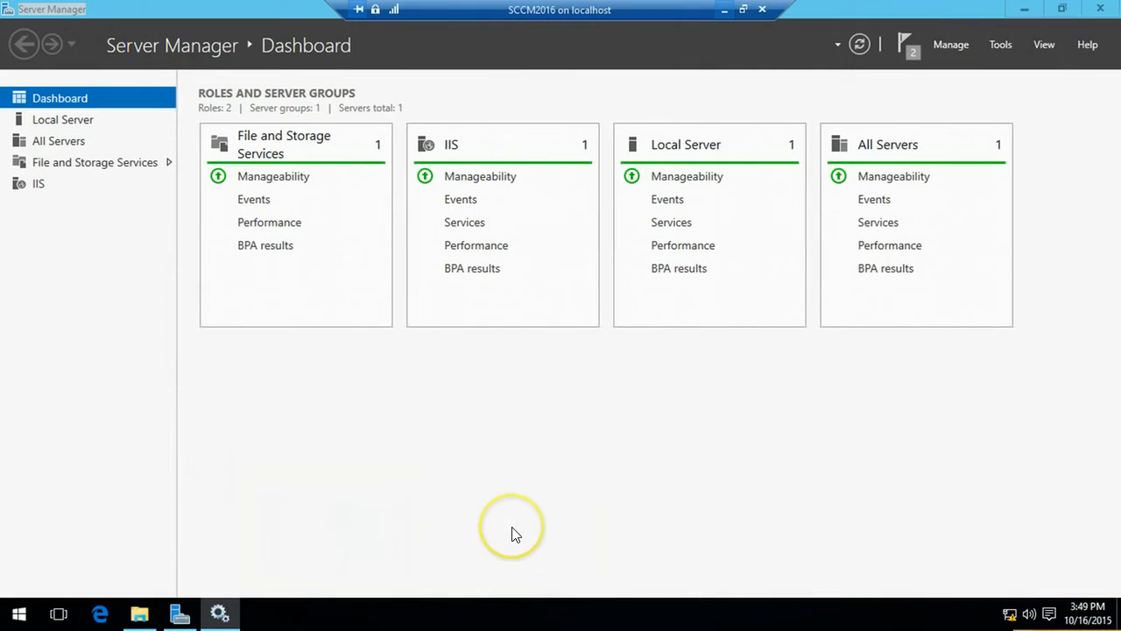
key(alt+m)
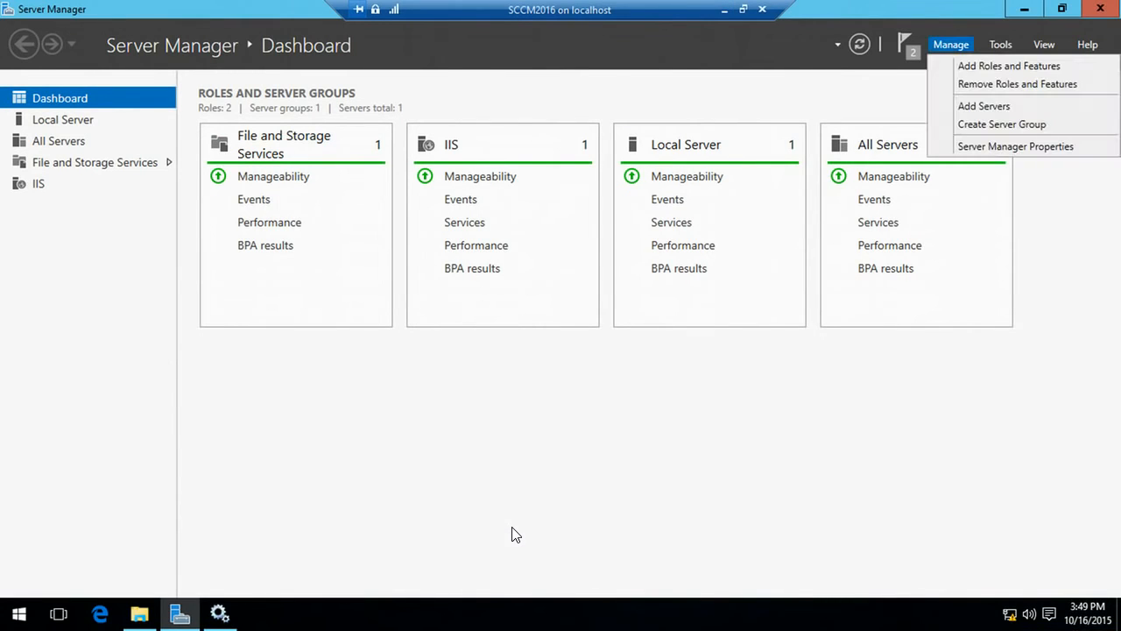
key(Return)
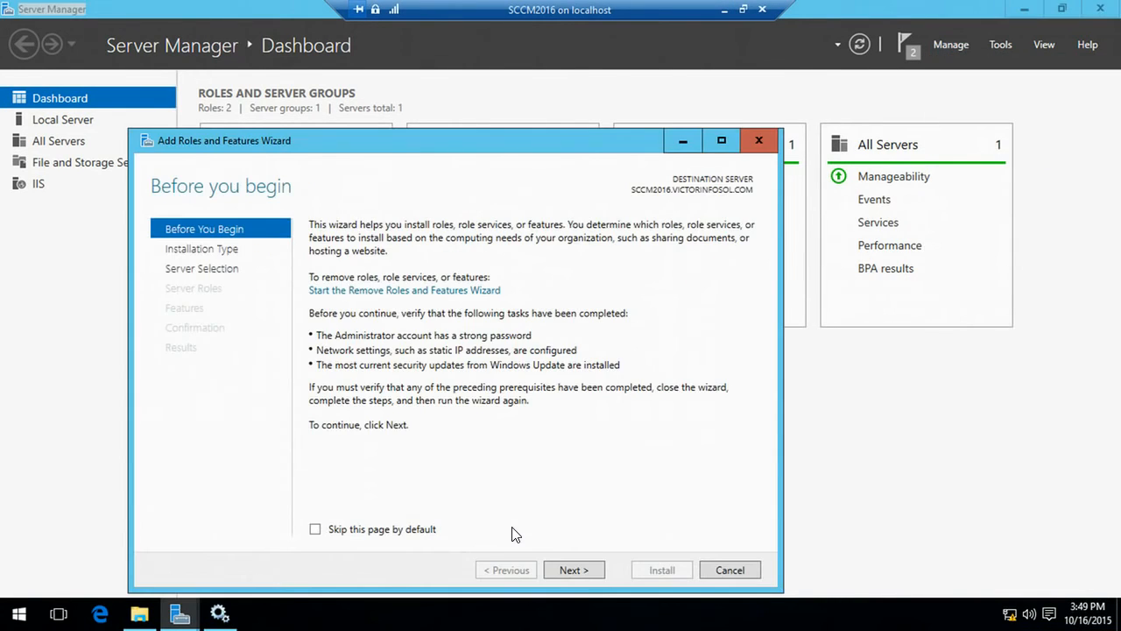
drag(619, 141, 679, 61)
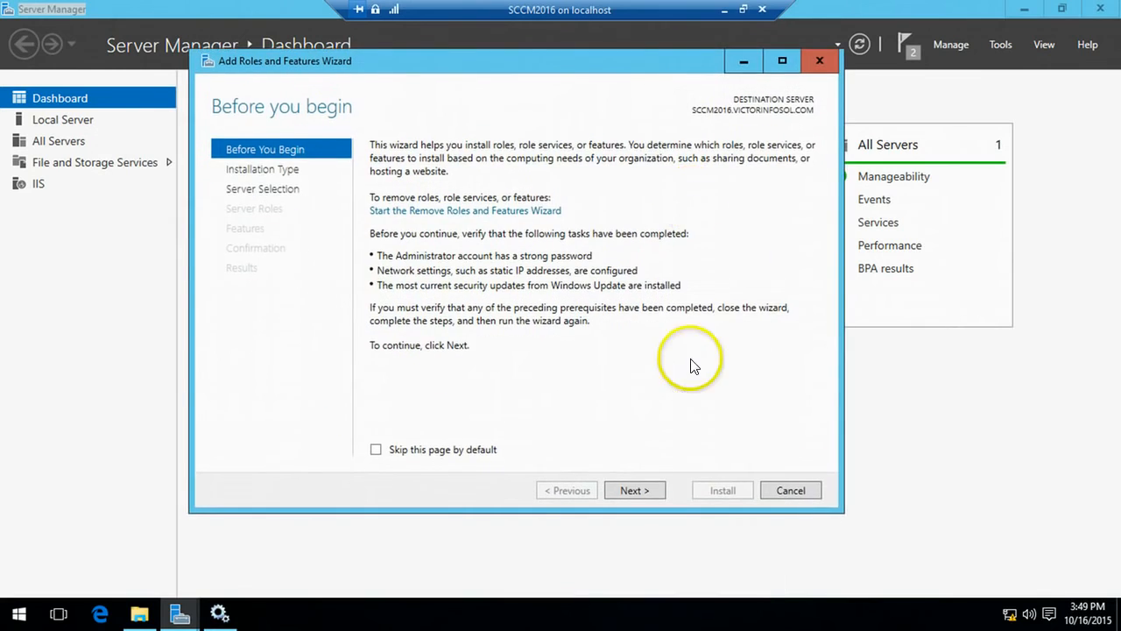
click(632, 488)
click(632, 487)
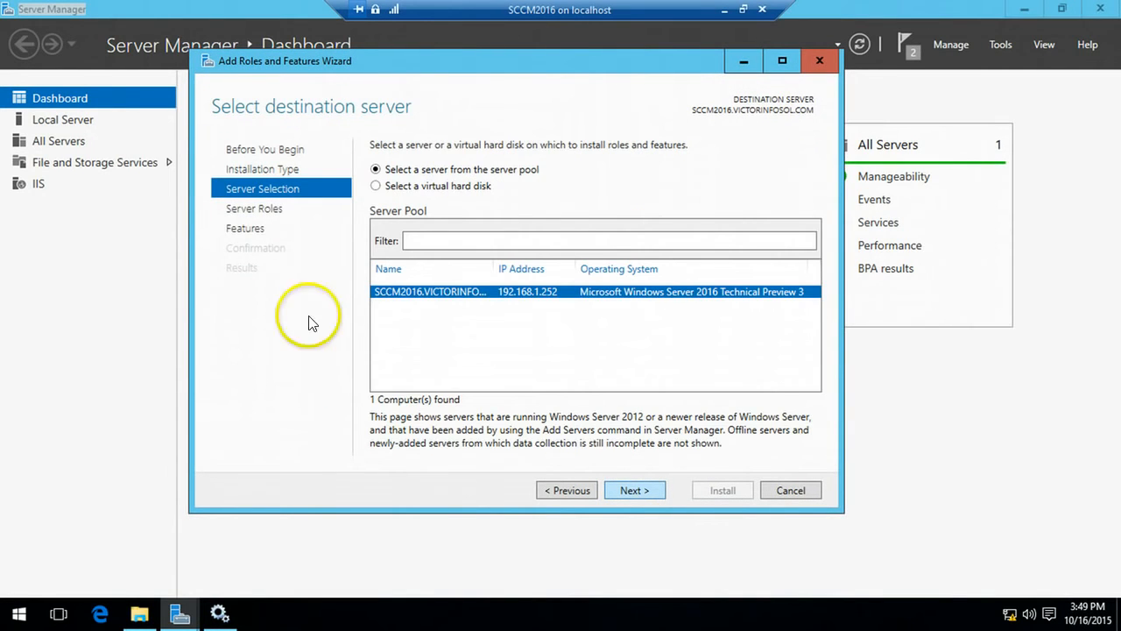
click(625, 490)
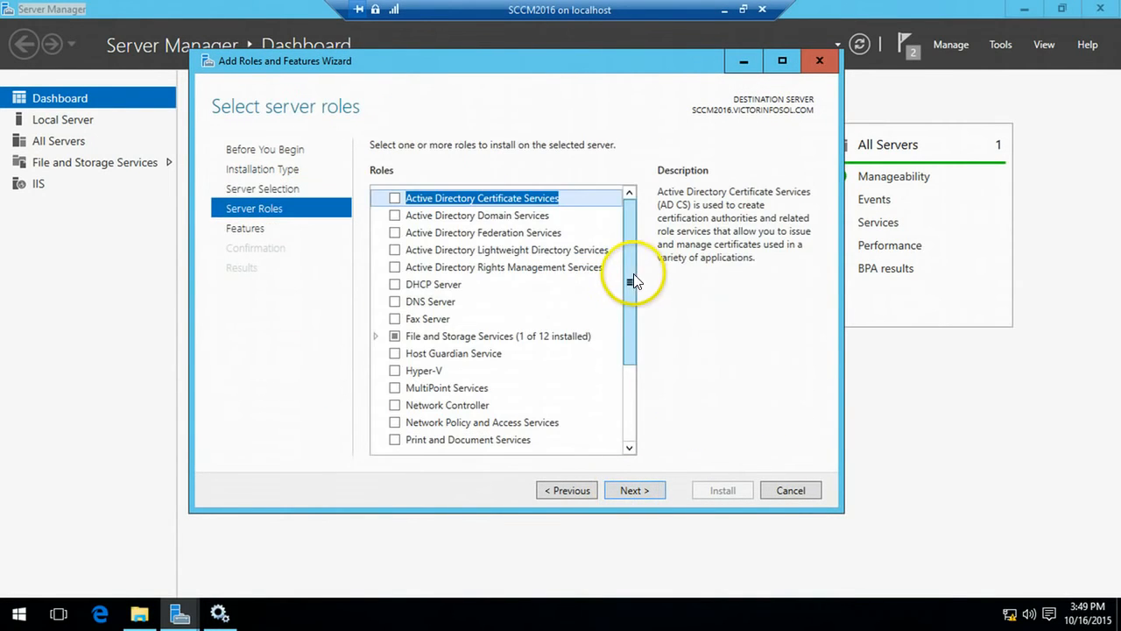
Step: Select the Windows Server Update Services role with its required features and continue with the default role services to the content location page
drag(626, 275, 637, 477)
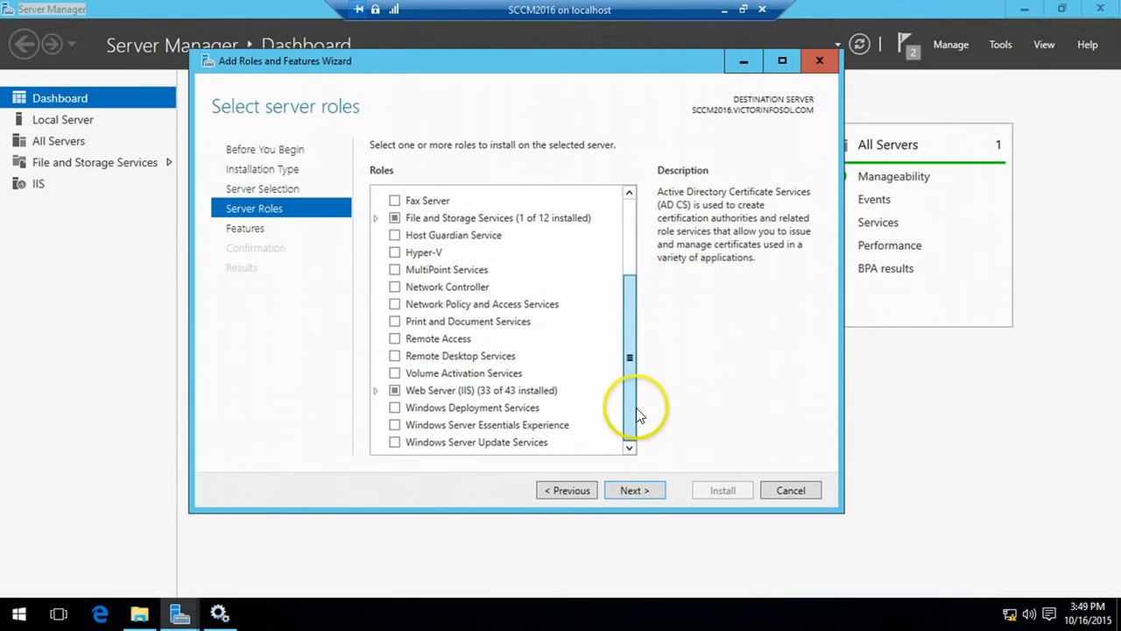
click(395, 444)
click(558, 427)
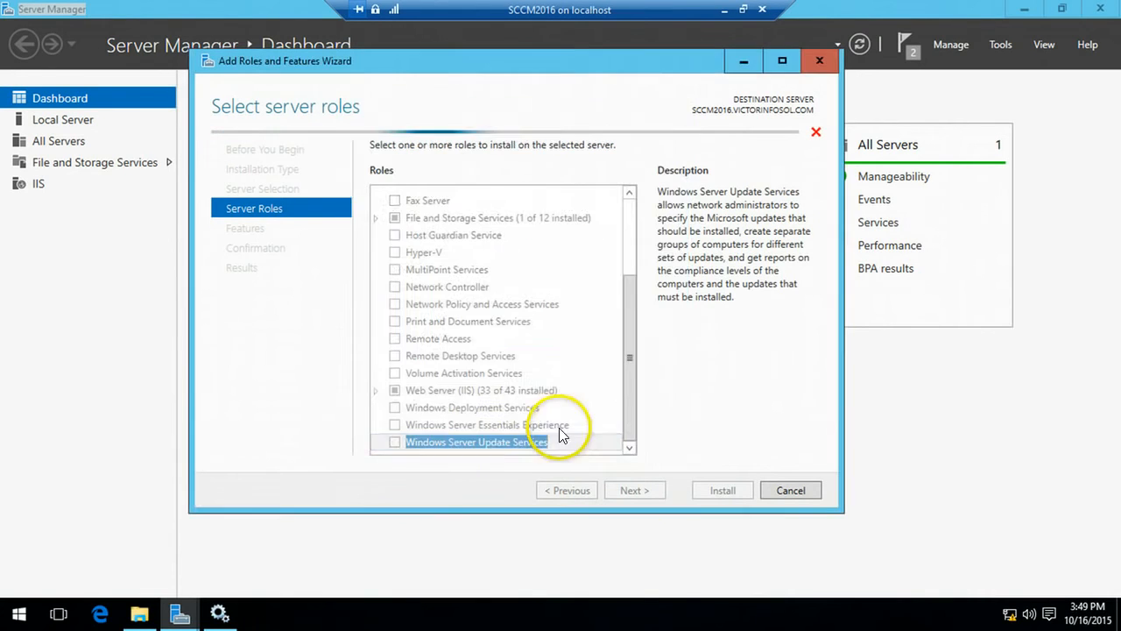
click(624, 490)
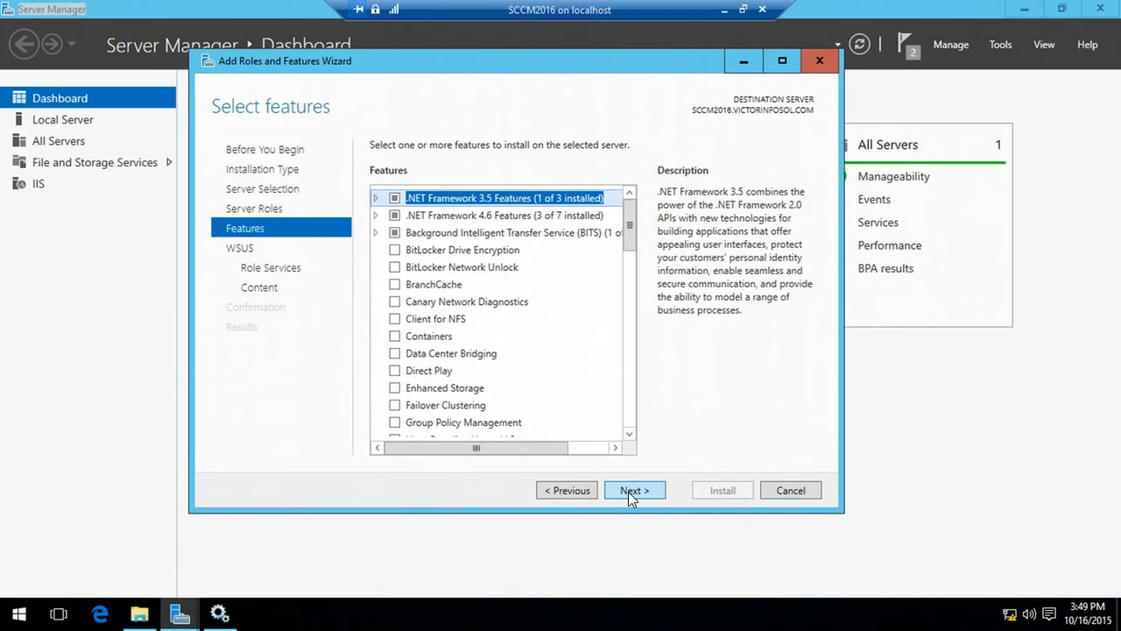
click(628, 491)
click(628, 491)
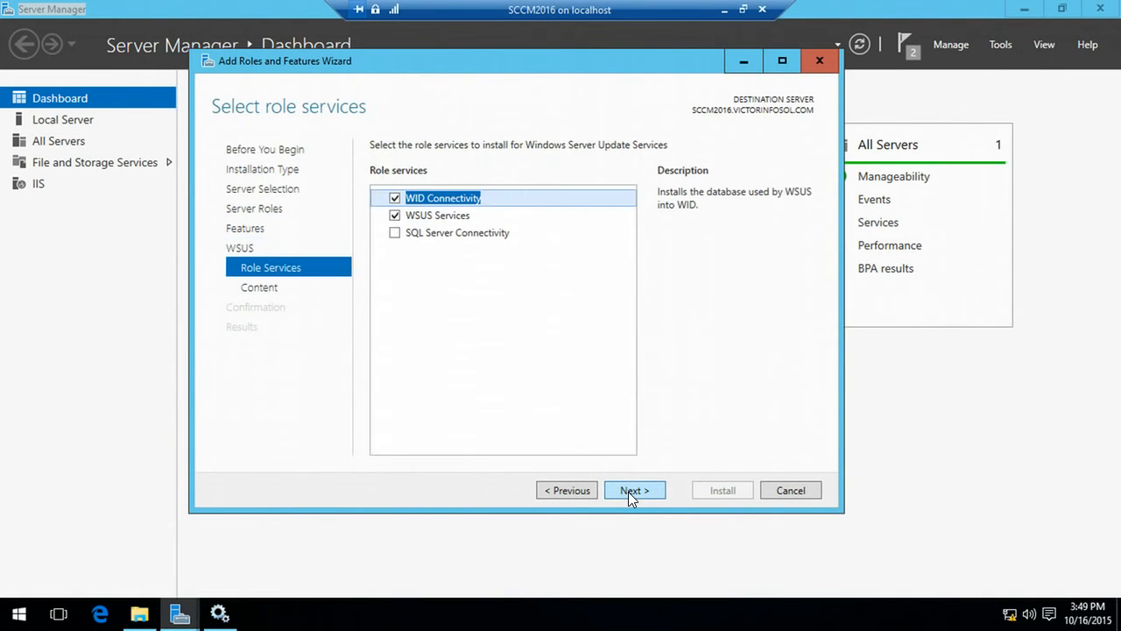
click(628, 492)
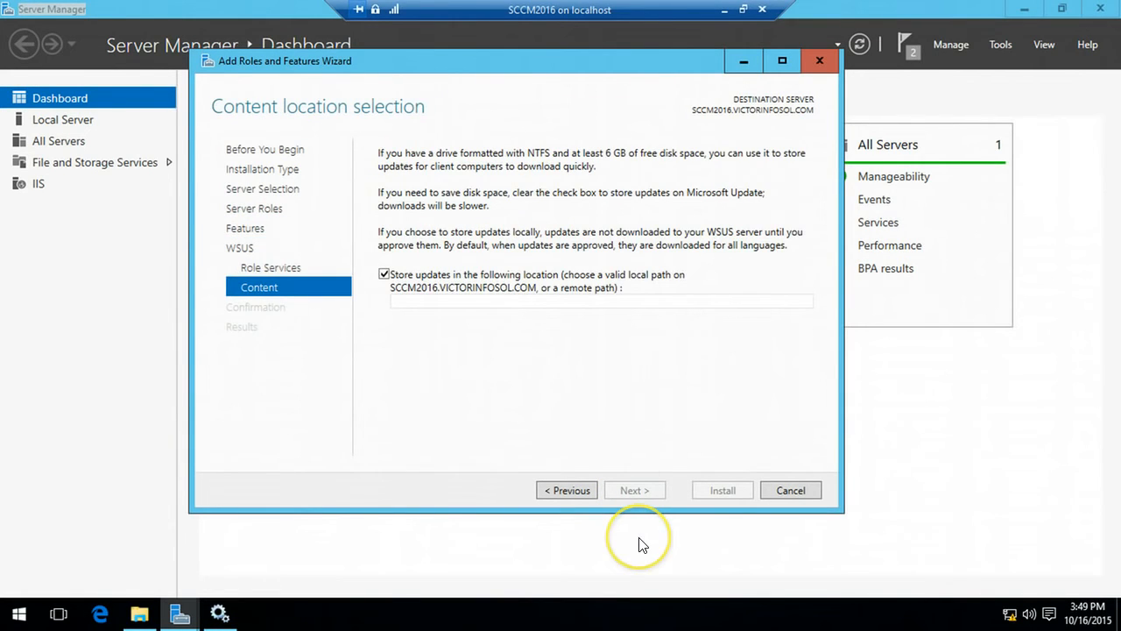
Step: Create a folder named WSUS on the DATA (D:) drive of SCCM2016 for storing updates
click(457, 302)
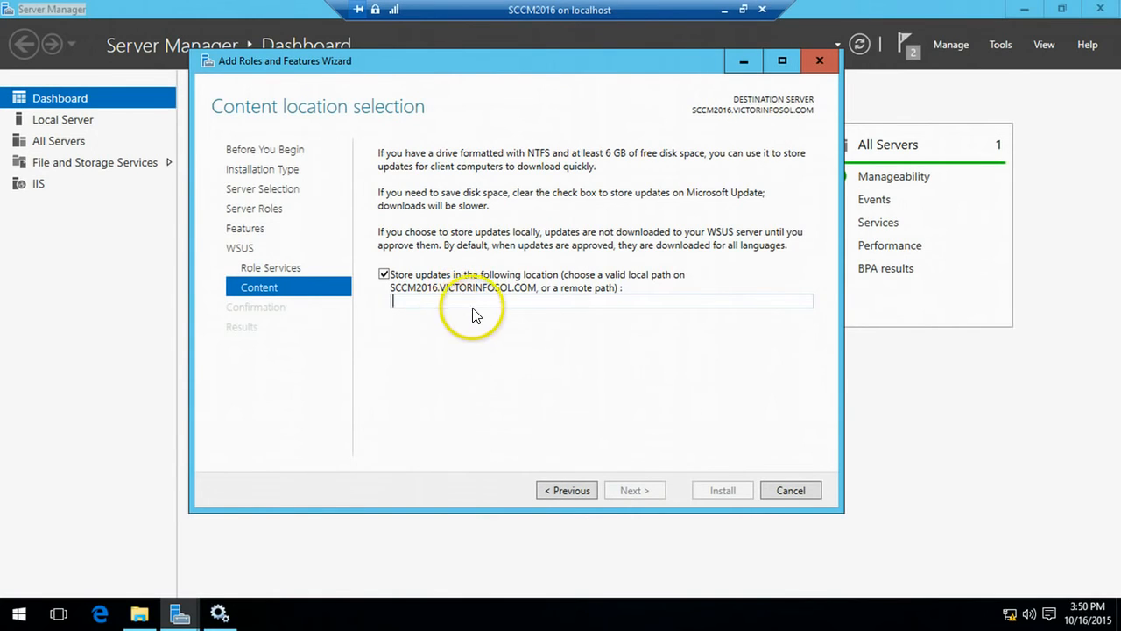
click(140, 615)
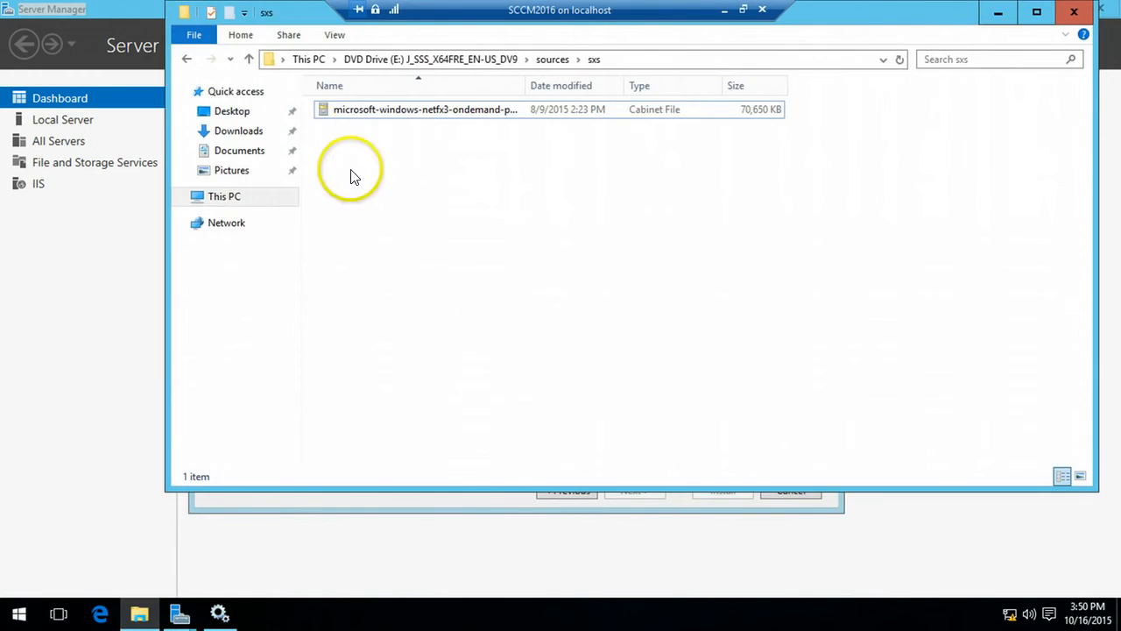
click(221, 198)
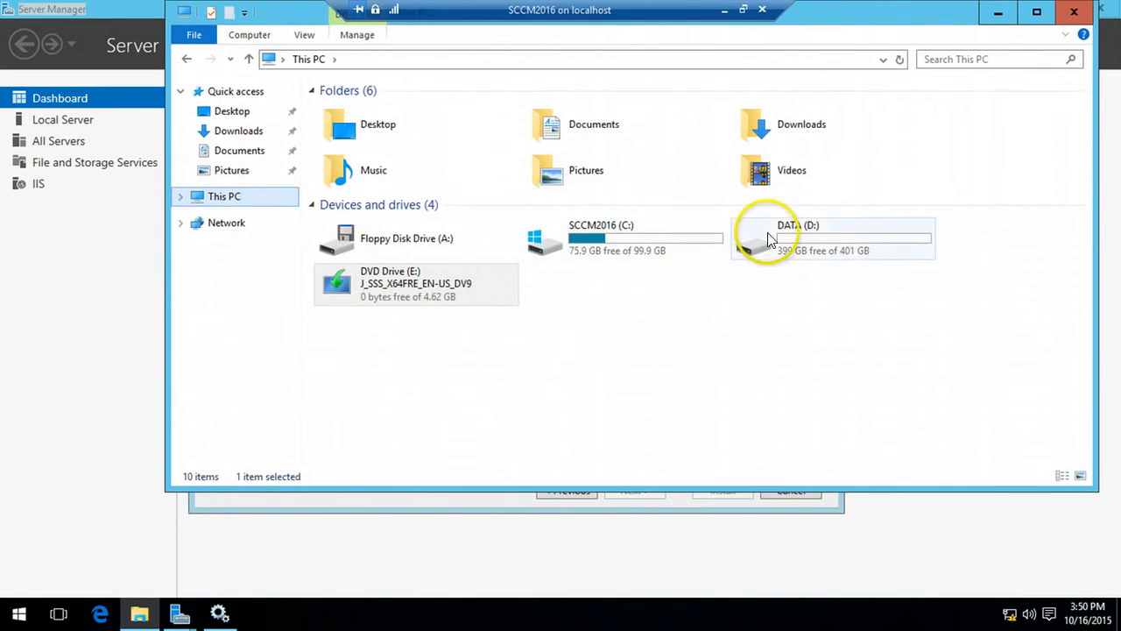
double_click(826, 233)
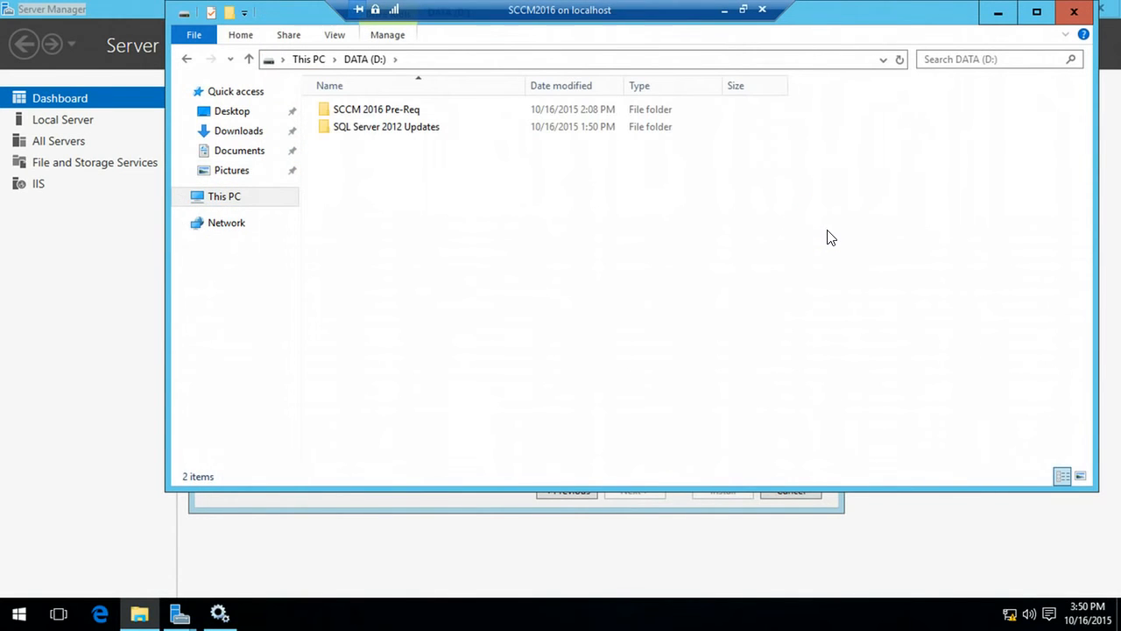
right_click(563, 232)
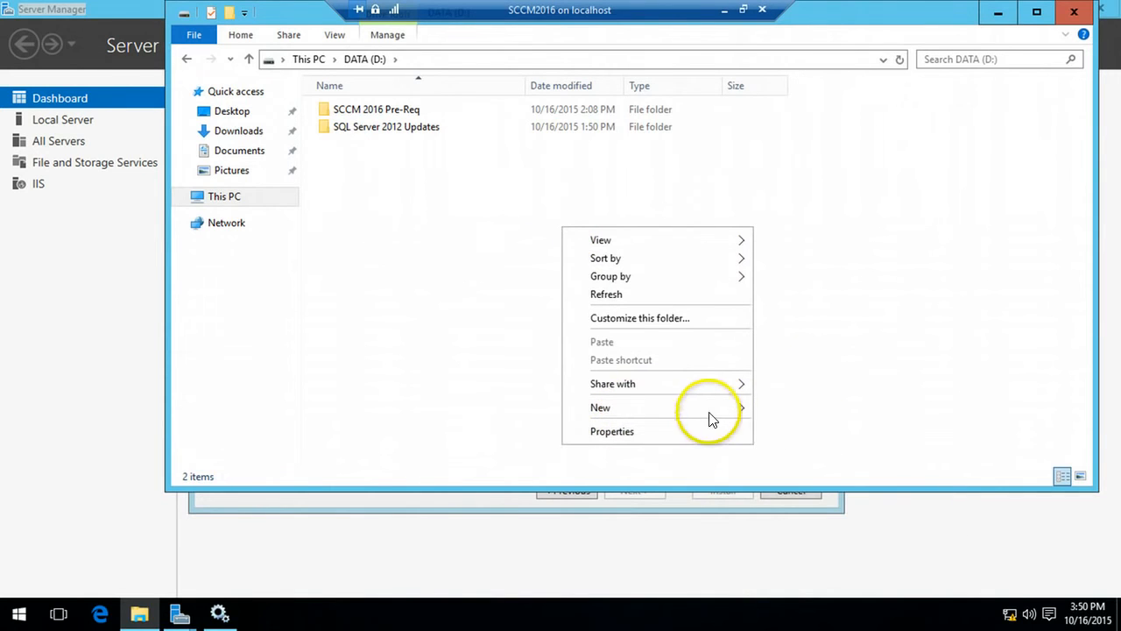
mouse_move(751, 416)
click(794, 410)
text(WSUS)
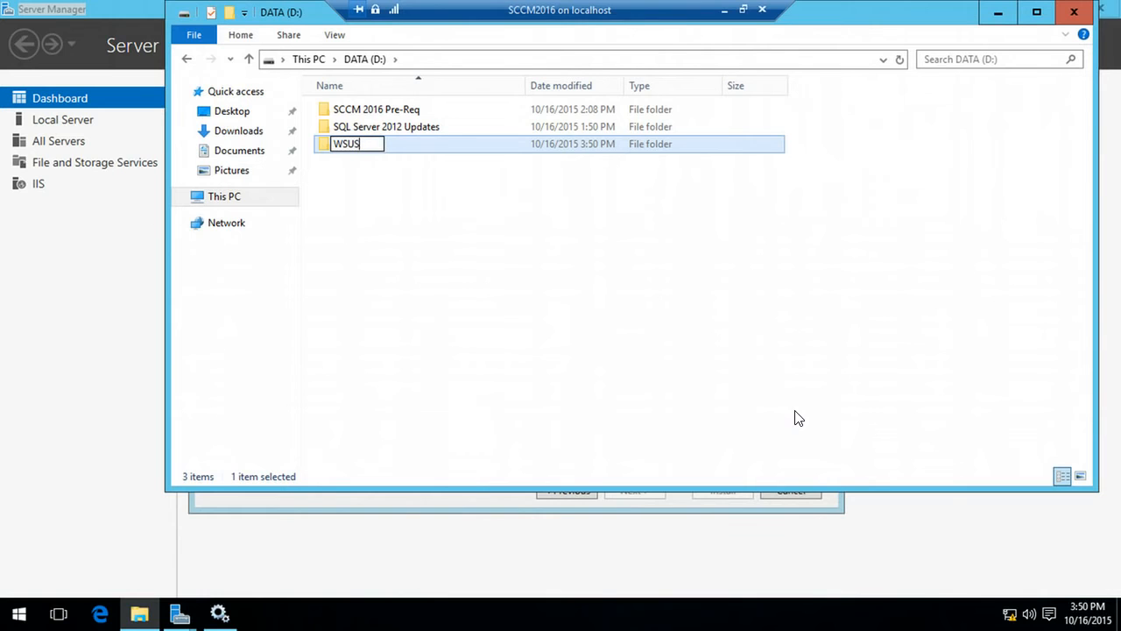
Step: Set the WSUS update storage location to D:\WSUS, review the confirmation list and start the installation
double_click(508, 143)
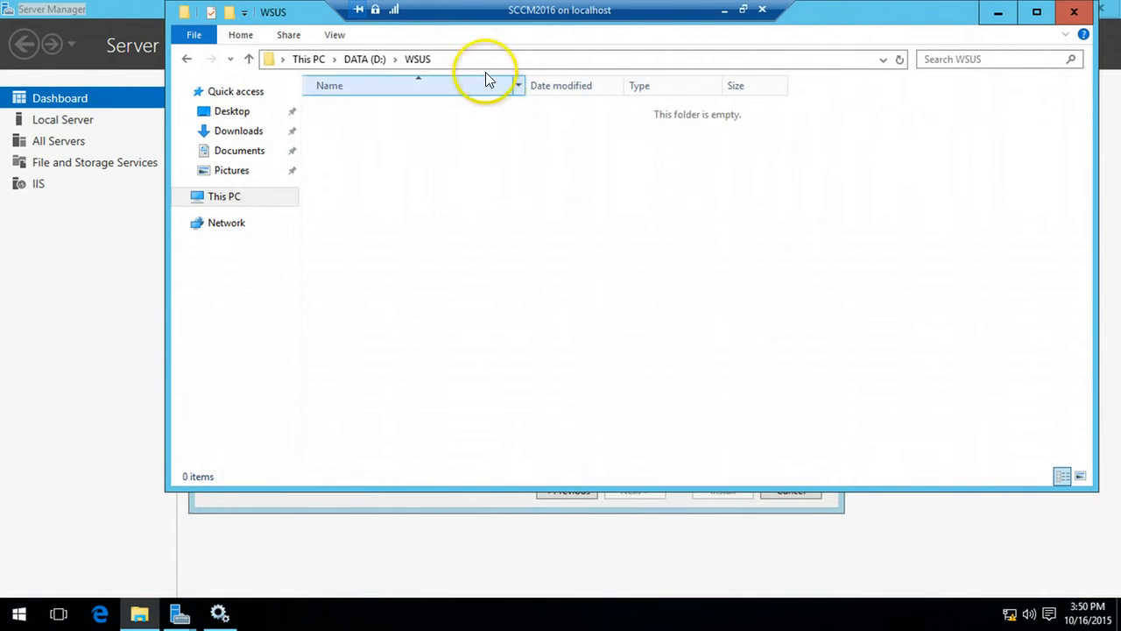
click(485, 59)
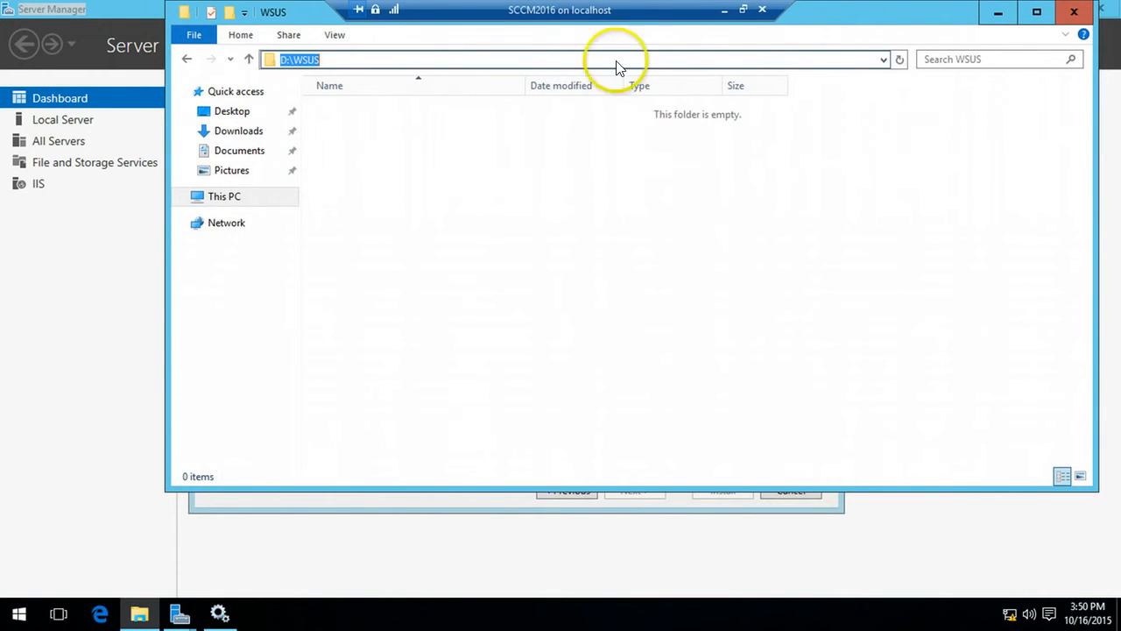
click(997, 13)
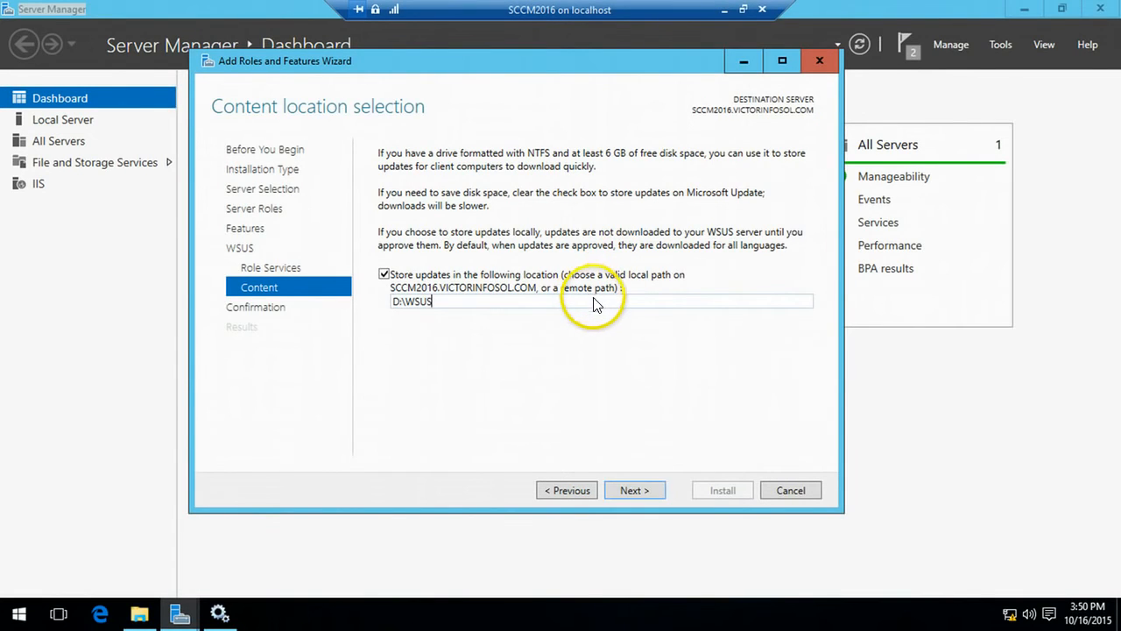
click(639, 490)
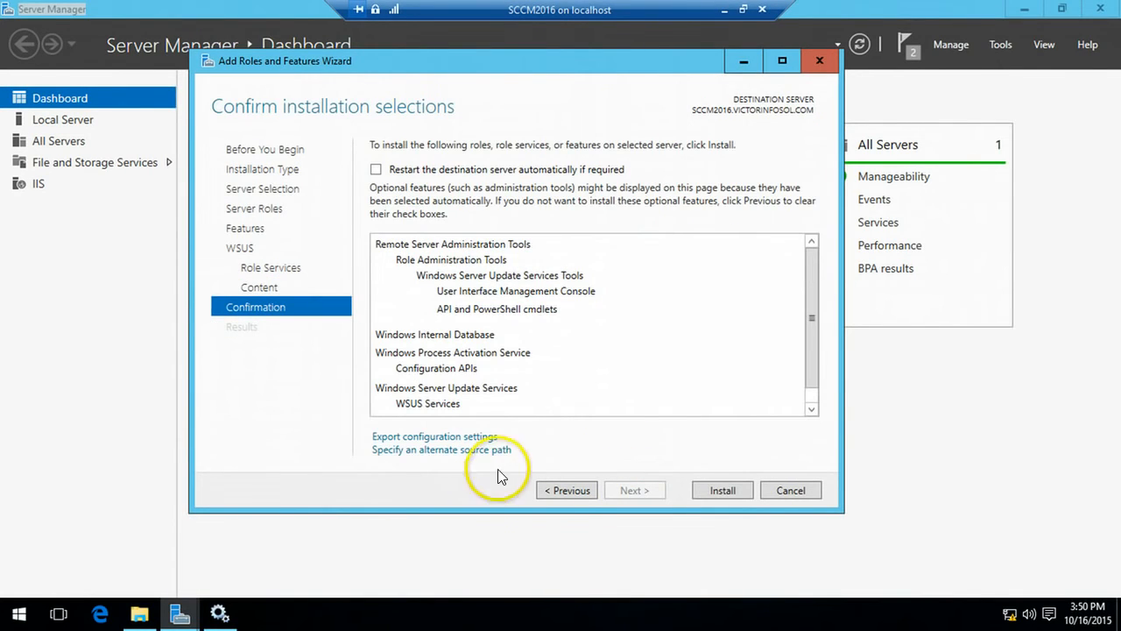
scroll(811, 381, down, 1)
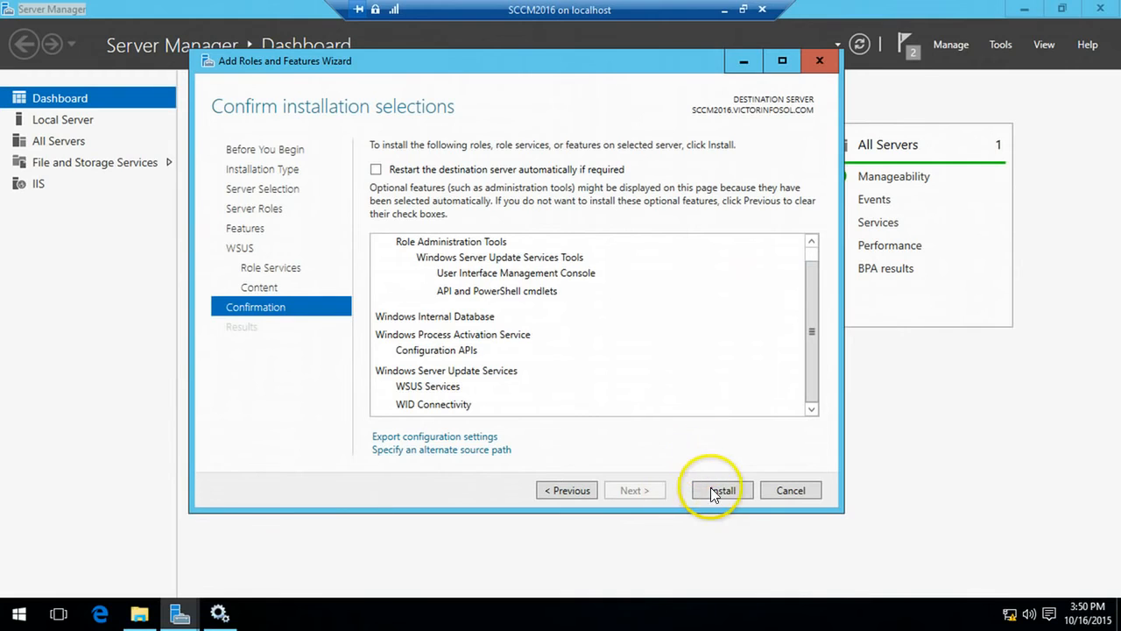
click(716, 489)
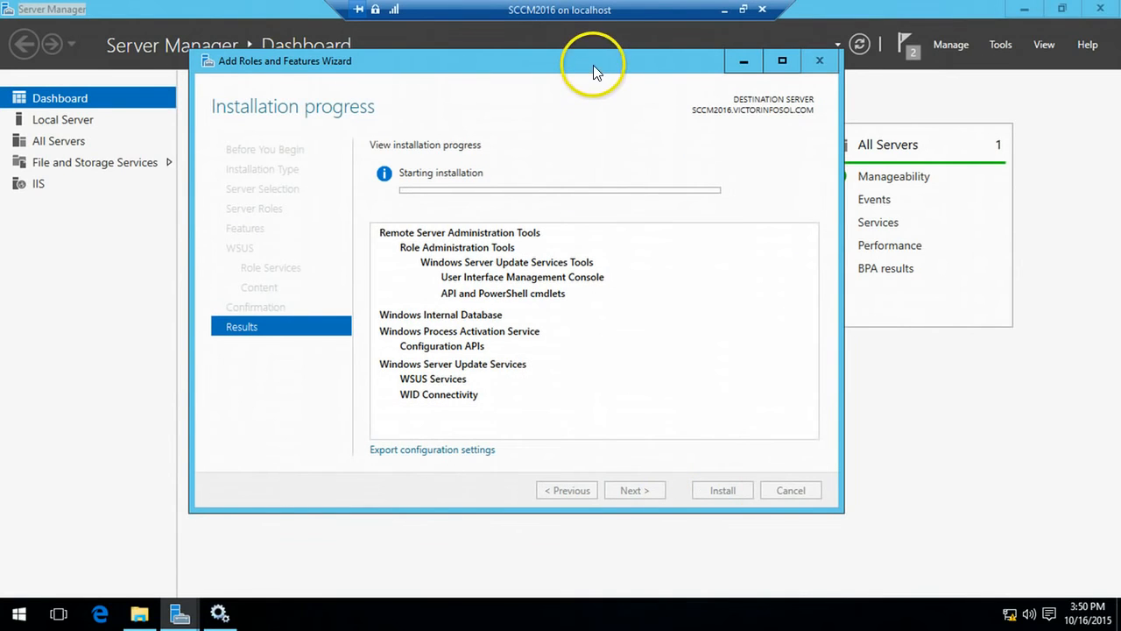
Step: Switch to the PowerPoint presentation to read Step 10, and check the WSUS installation progress in the SCCM2016 virtual machine
click(750, 16)
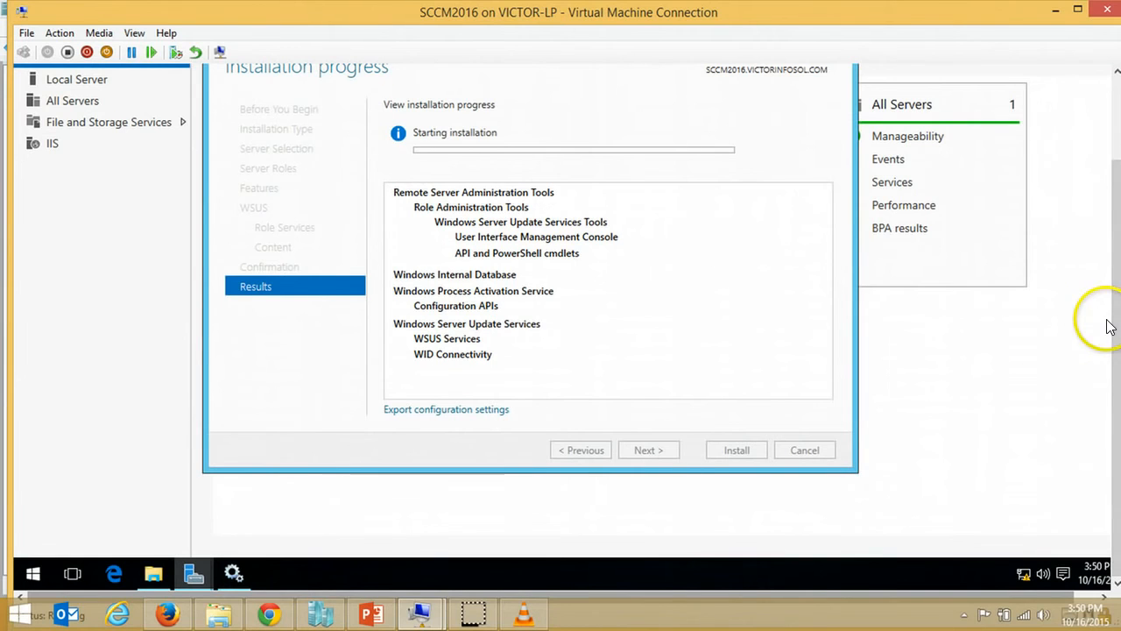
click(371, 613)
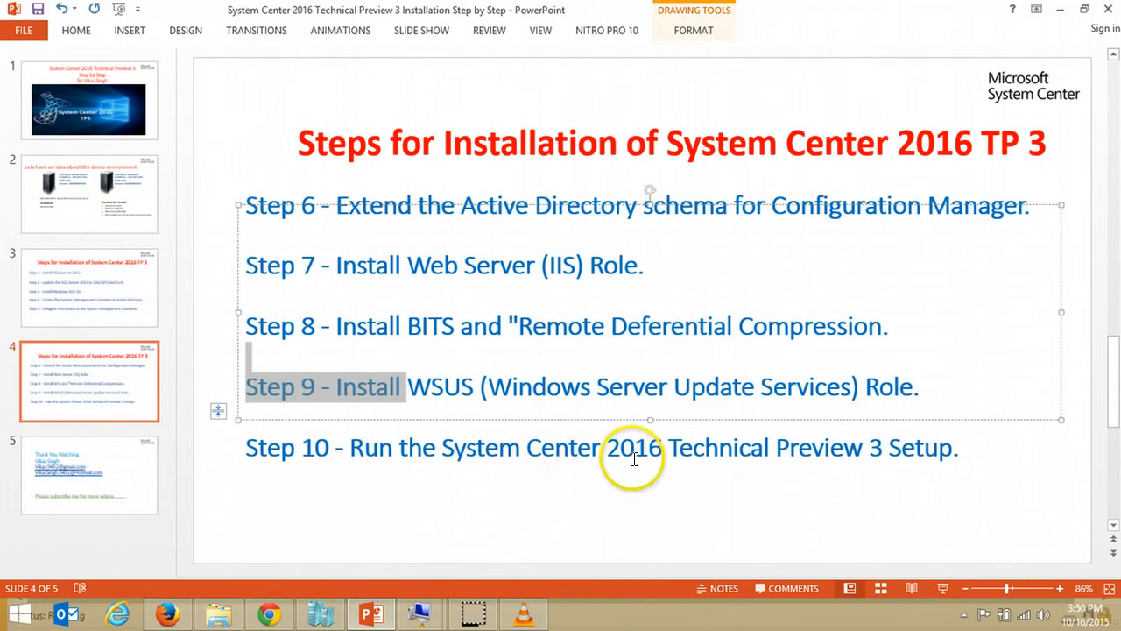
click(888, 488)
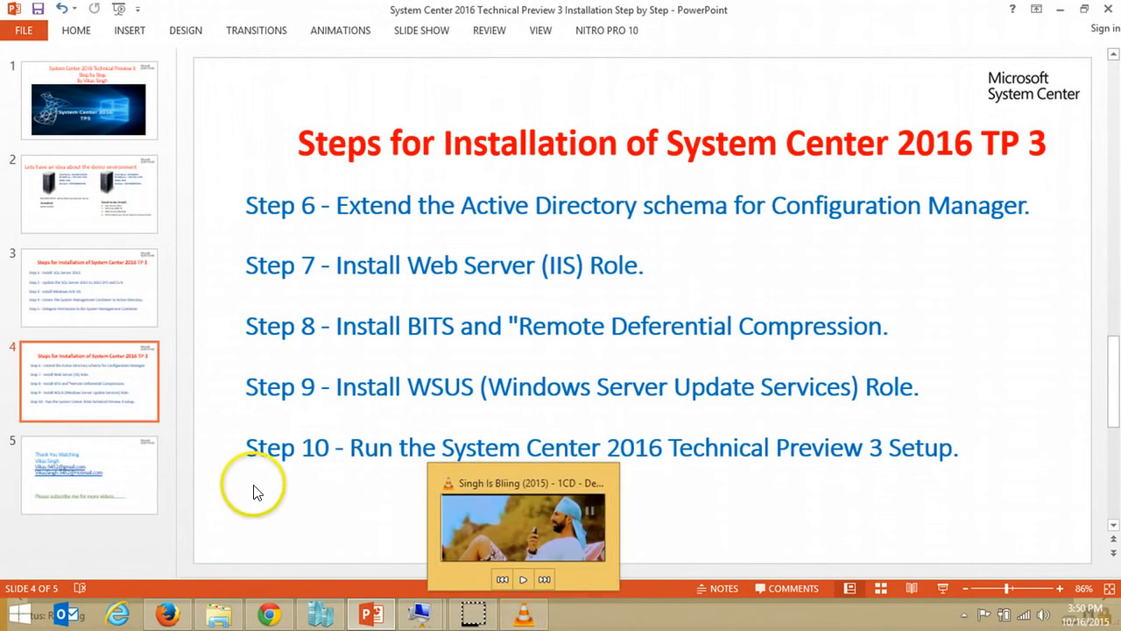
click(366, 611)
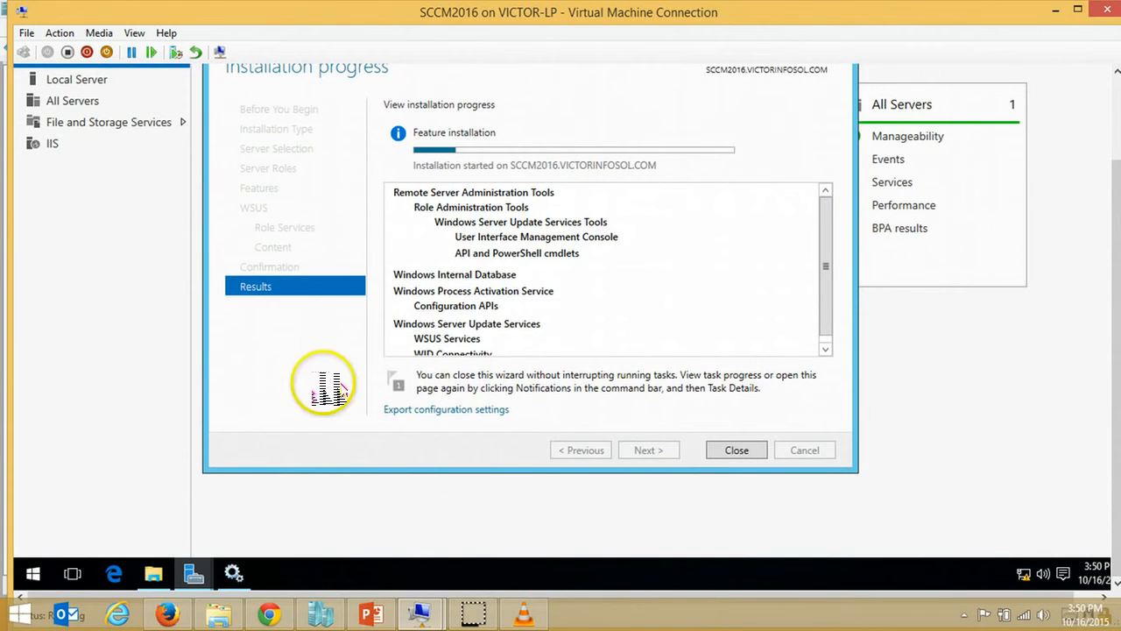
click(368, 616)
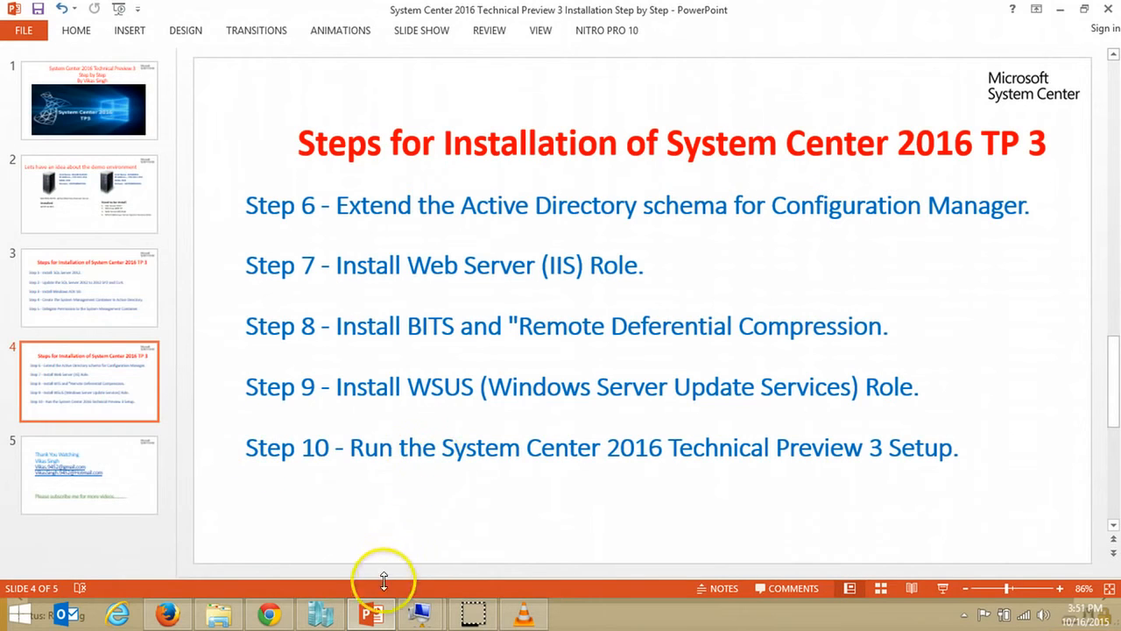
click(371, 613)
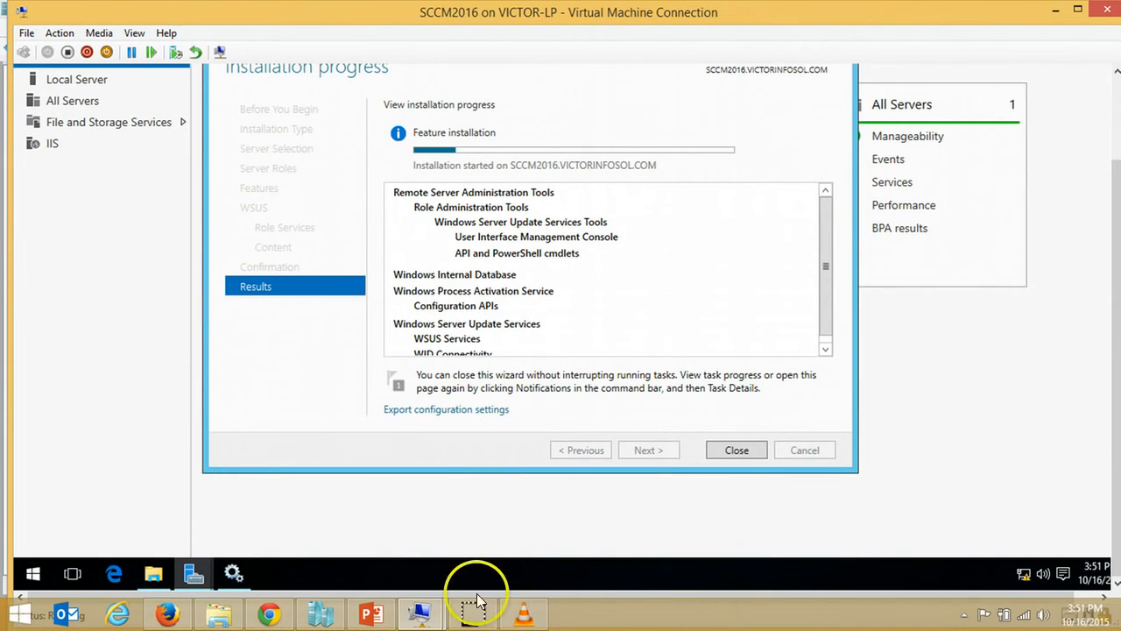
mouse_move(473, 613)
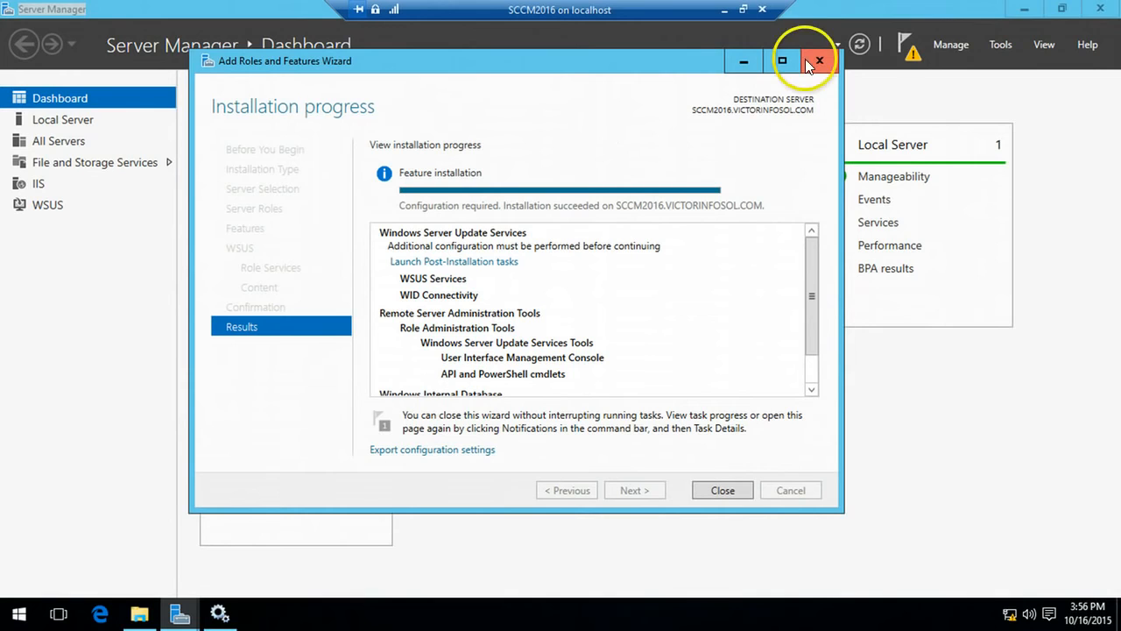
Step: Close the wizard once the WSUS installation finishes and restart the SCCM2016 server, dismissing the explorer.exe error dialog
click(721, 489)
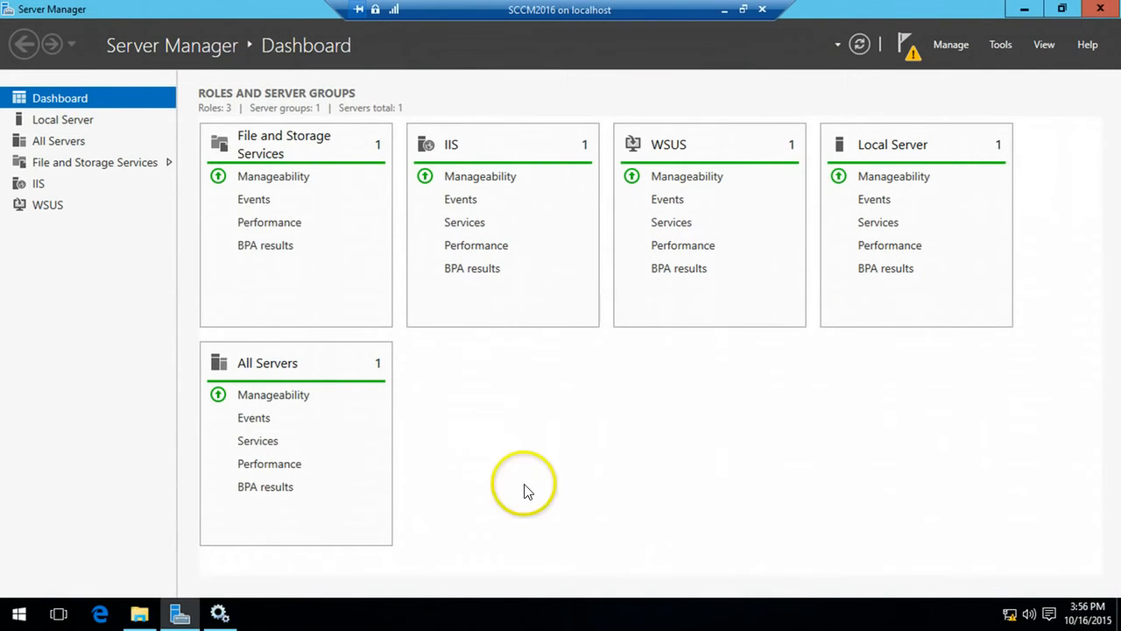
click(19, 613)
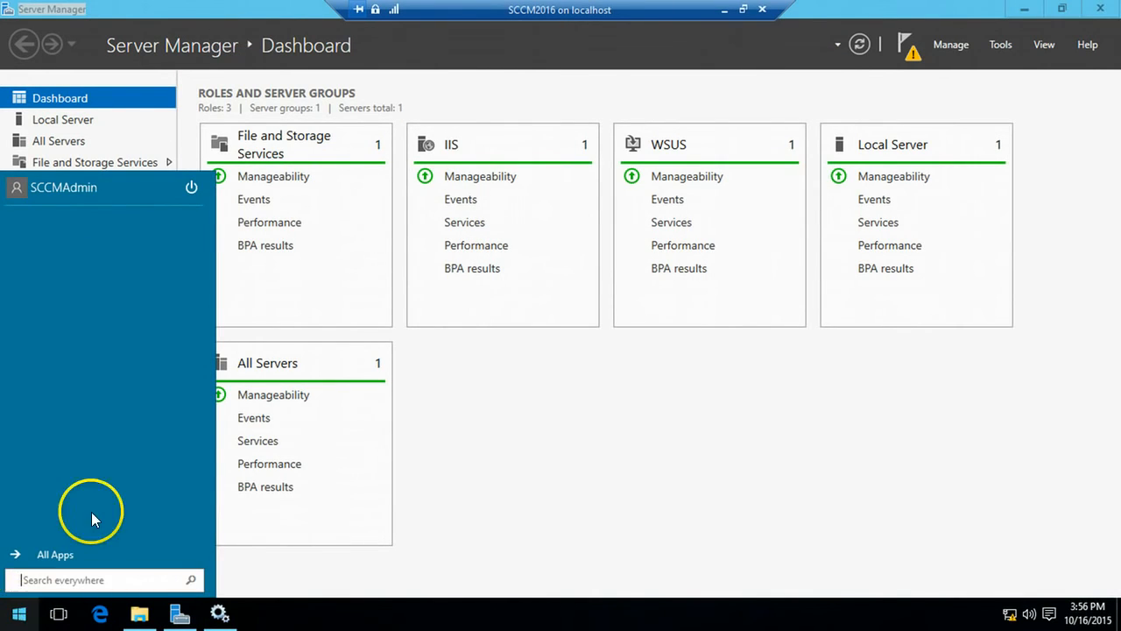
click(199, 190)
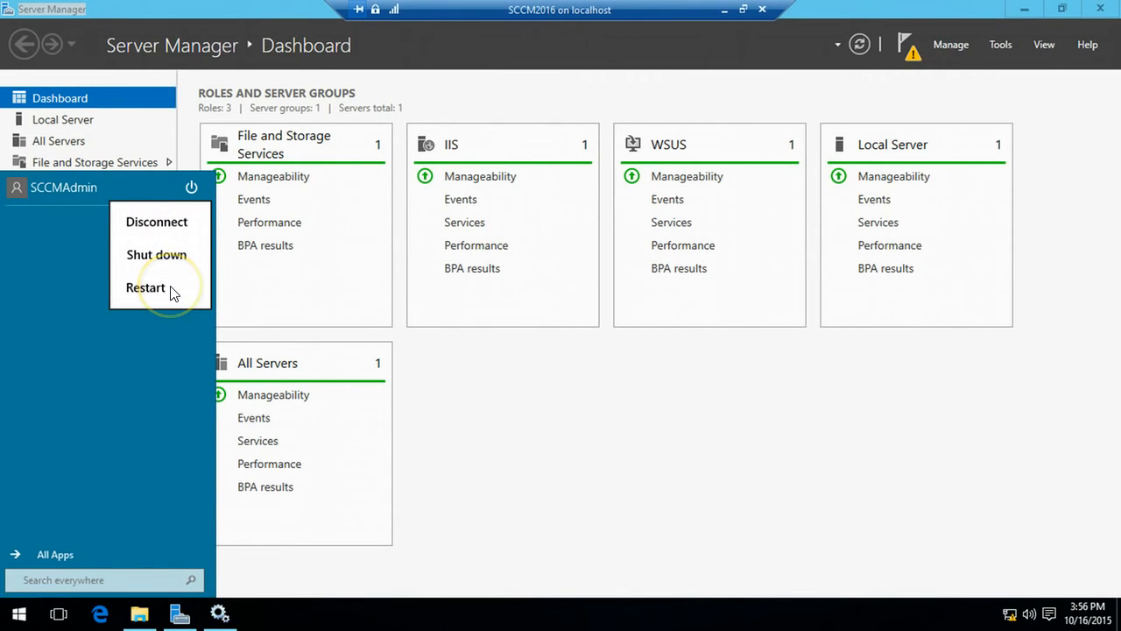
click(145, 287)
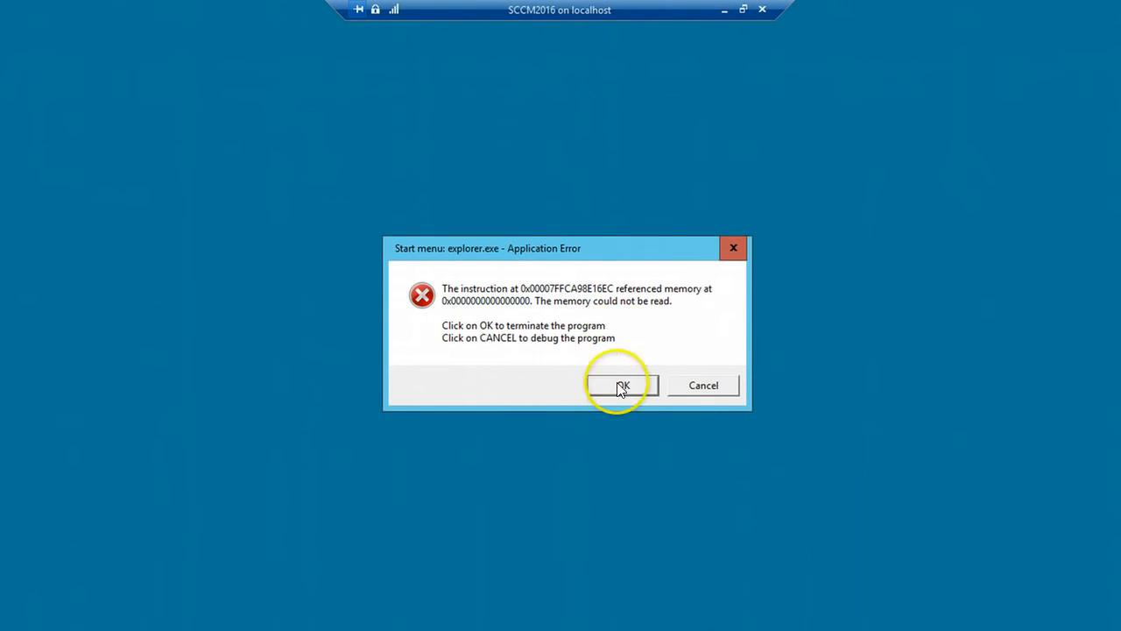
click(622, 388)
click(741, 10)
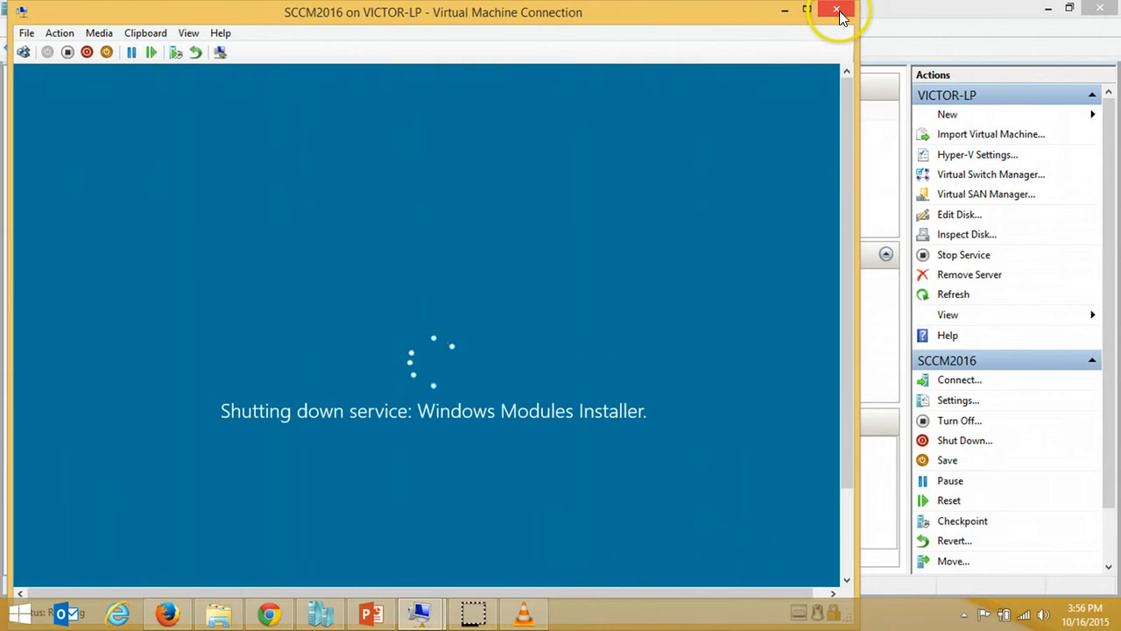
drag(839, 113, 841, 236)
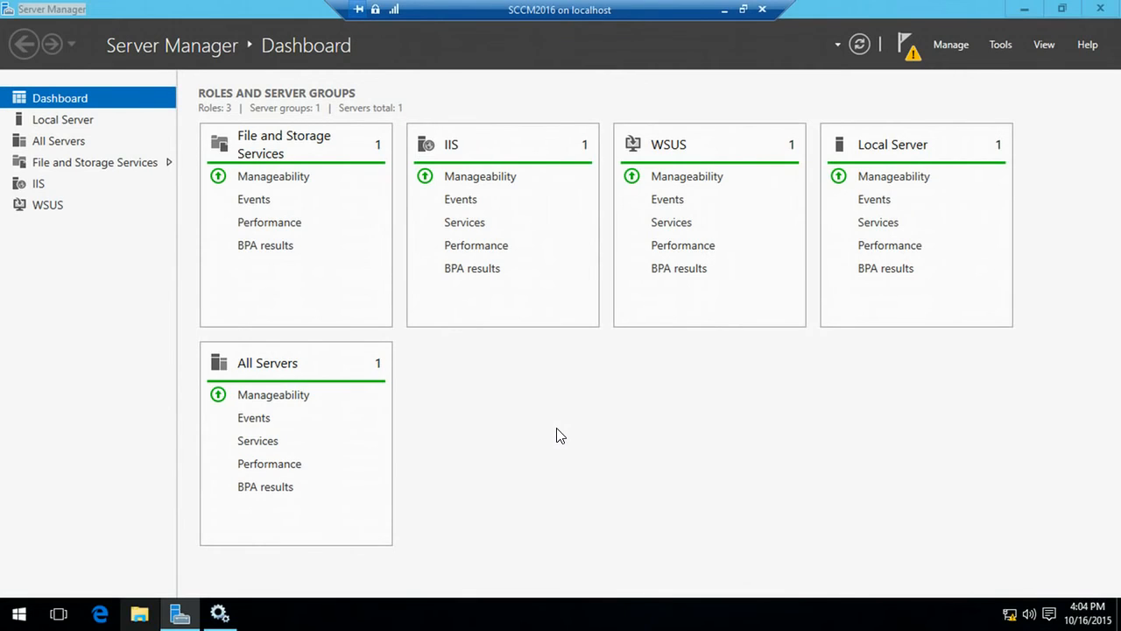
Step: Review Step 10 on the PowerPoint slide and open This PC in the SCCM2016 session
click(724, 11)
click(372, 613)
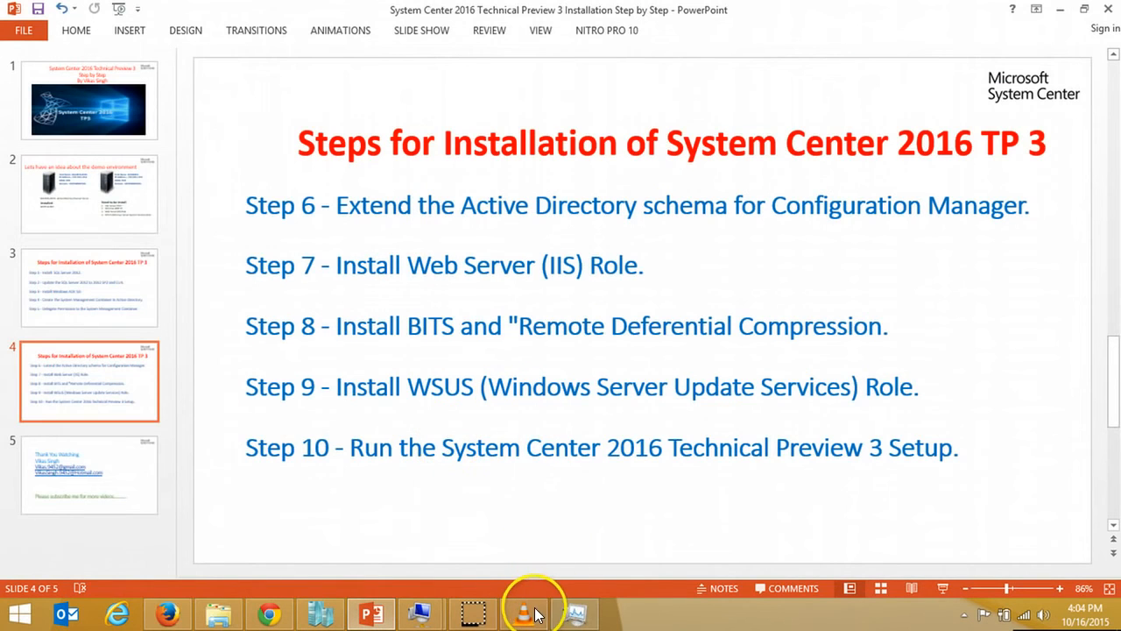
click(422, 615)
click(478, 545)
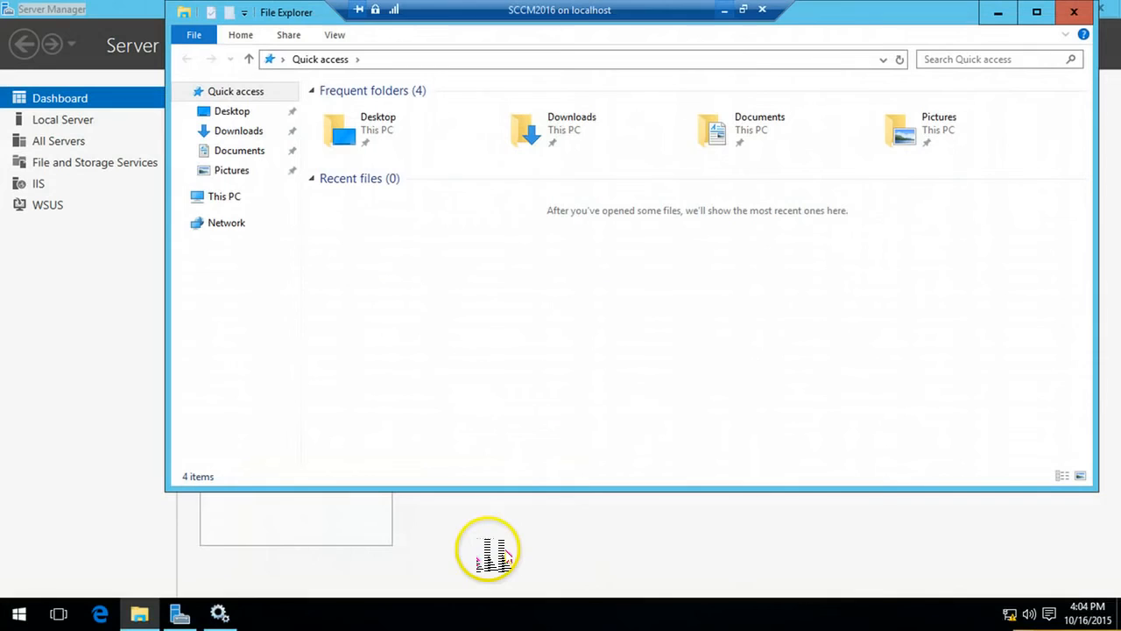
click(224, 196)
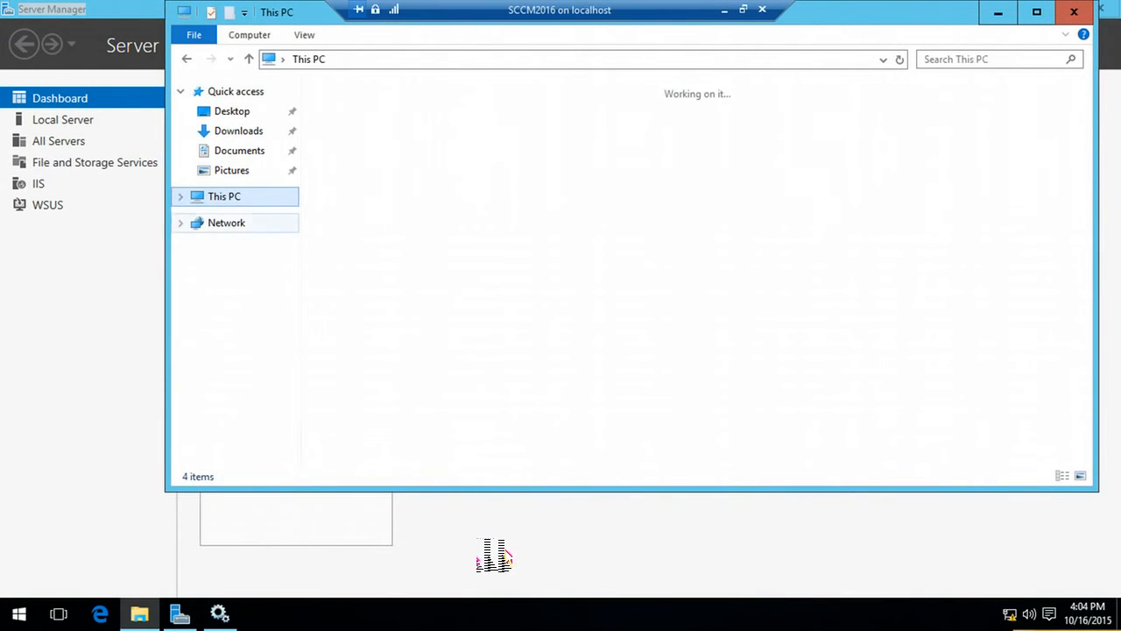
Step: Switch to Hyper-V Manager and open the DVD drive settings of the SCCM2016 virtual machine
click(724, 10)
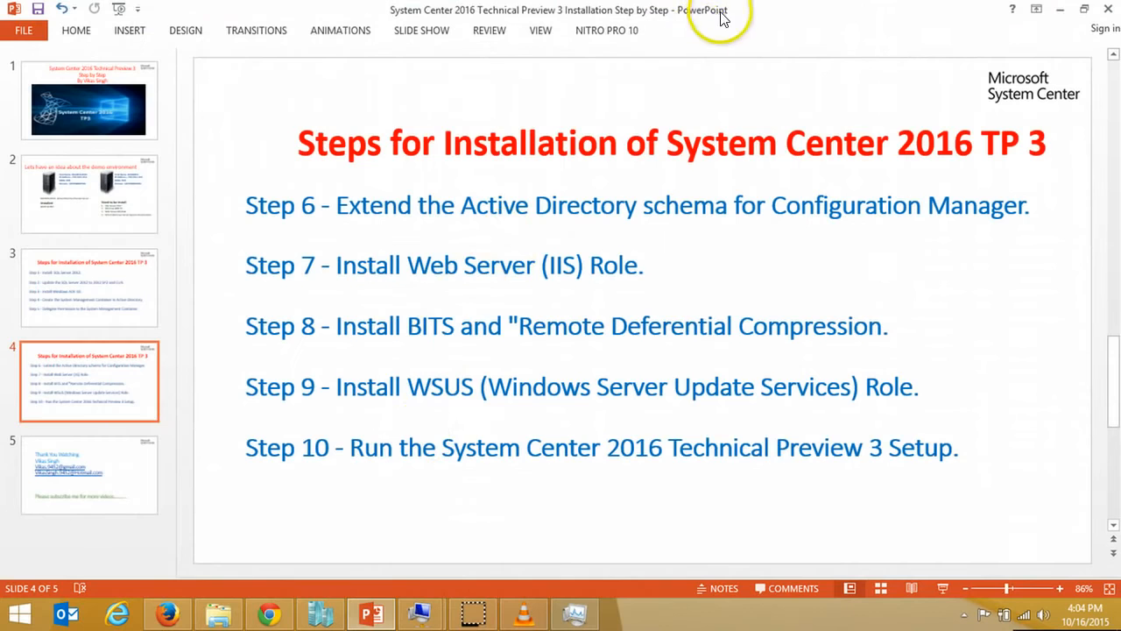
click(323, 613)
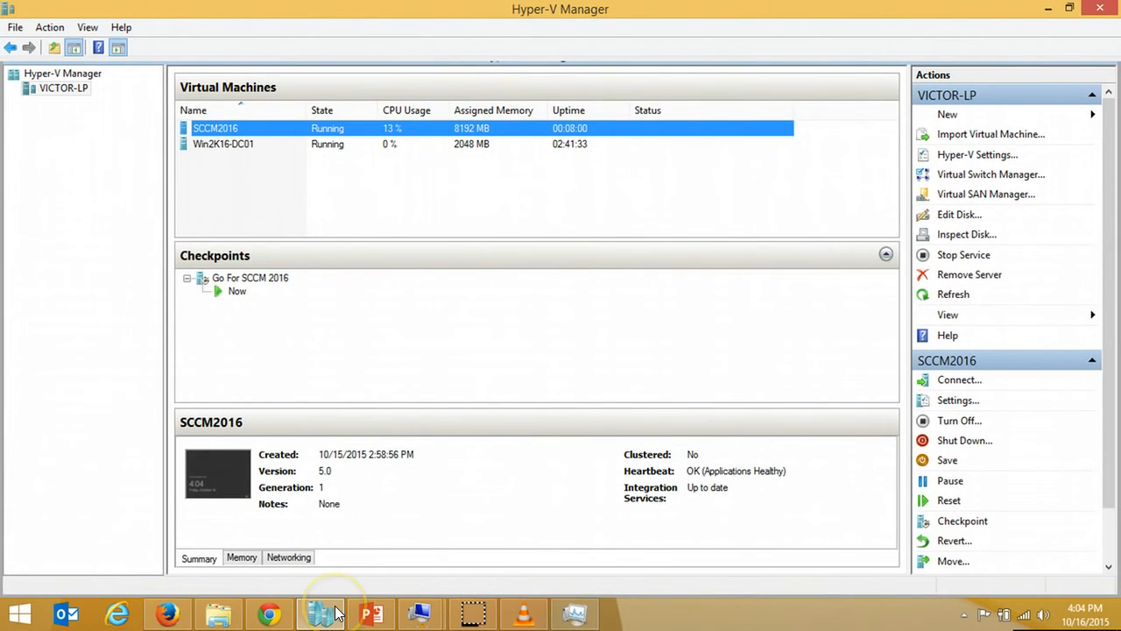
right_click(362, 127)
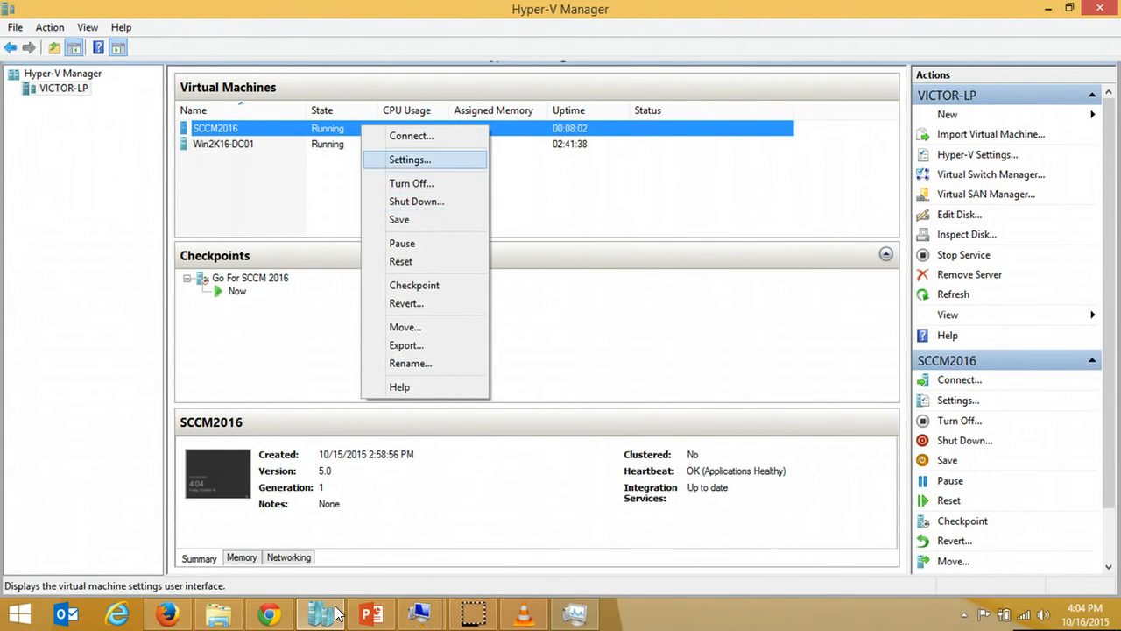
click(409, 159)
click(408, 249)
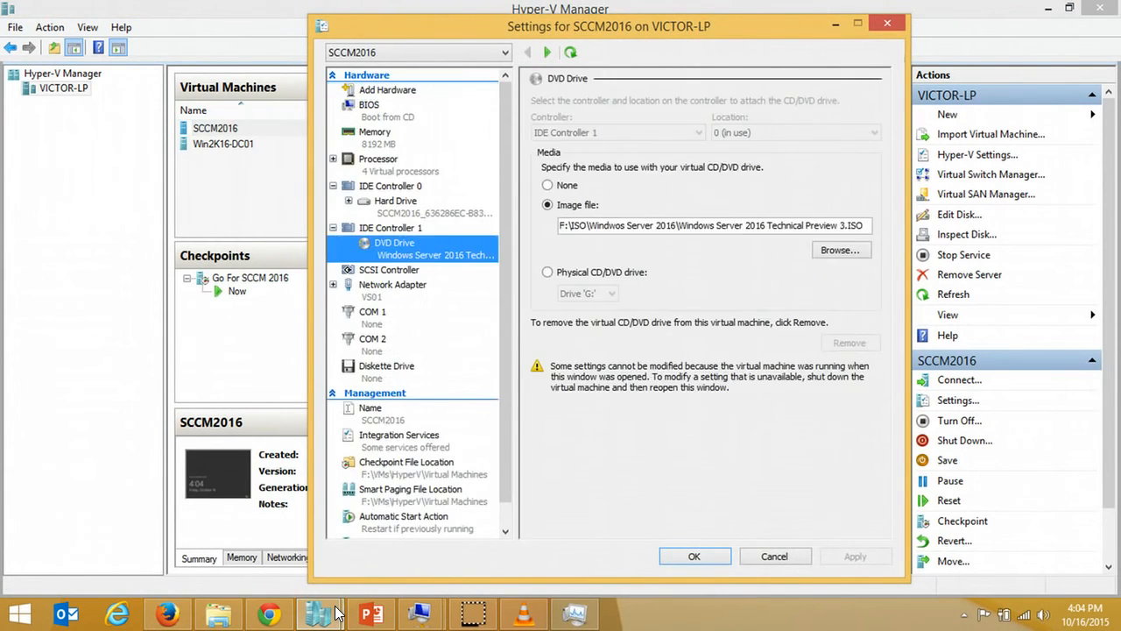
Step: Mount the SC_Configmgr 2016 TP3 ISO from F:\ISO\System Center 2016 in the virtual DVD drive and minimize Hyper-V Manager
click(837, 252)
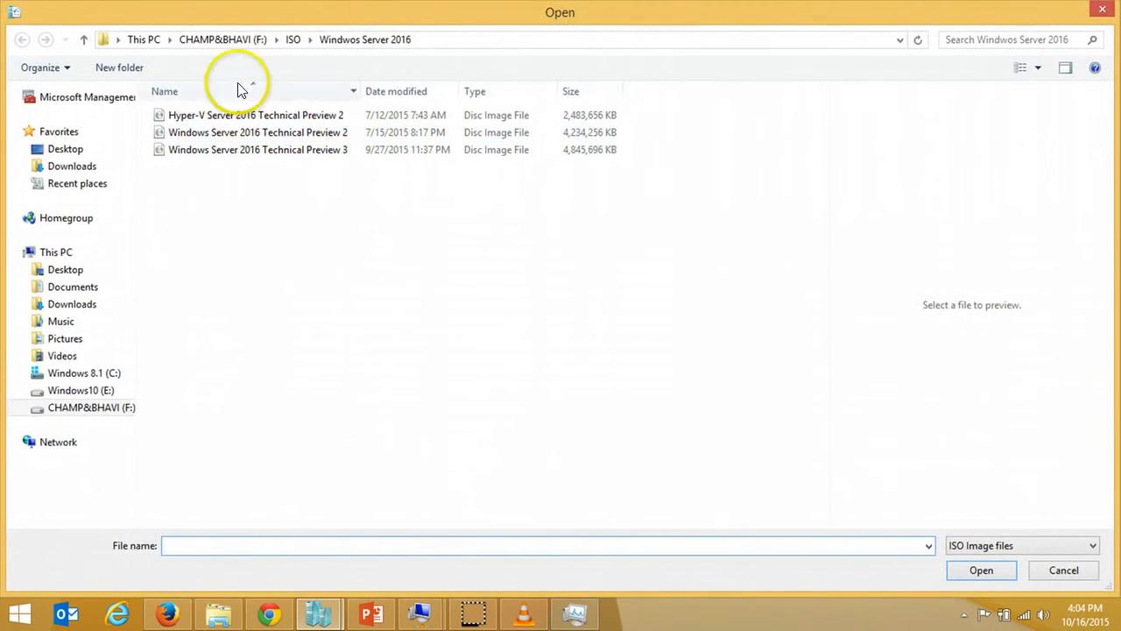
click(300, 40)
click(242, 201)
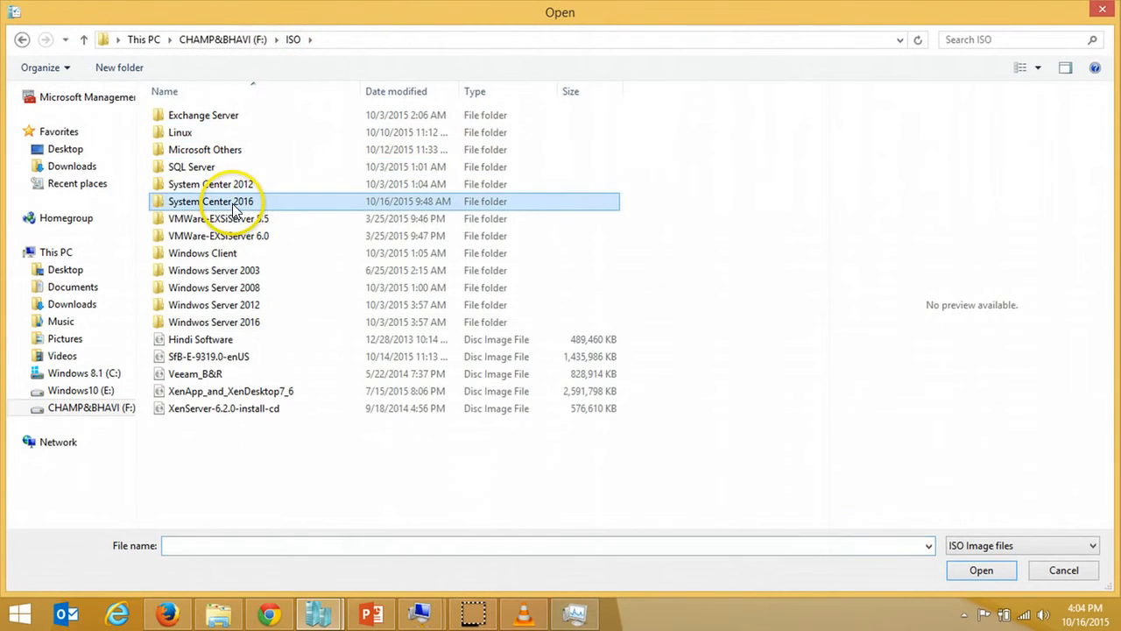
double_click(234, 203)
click(243, 167)
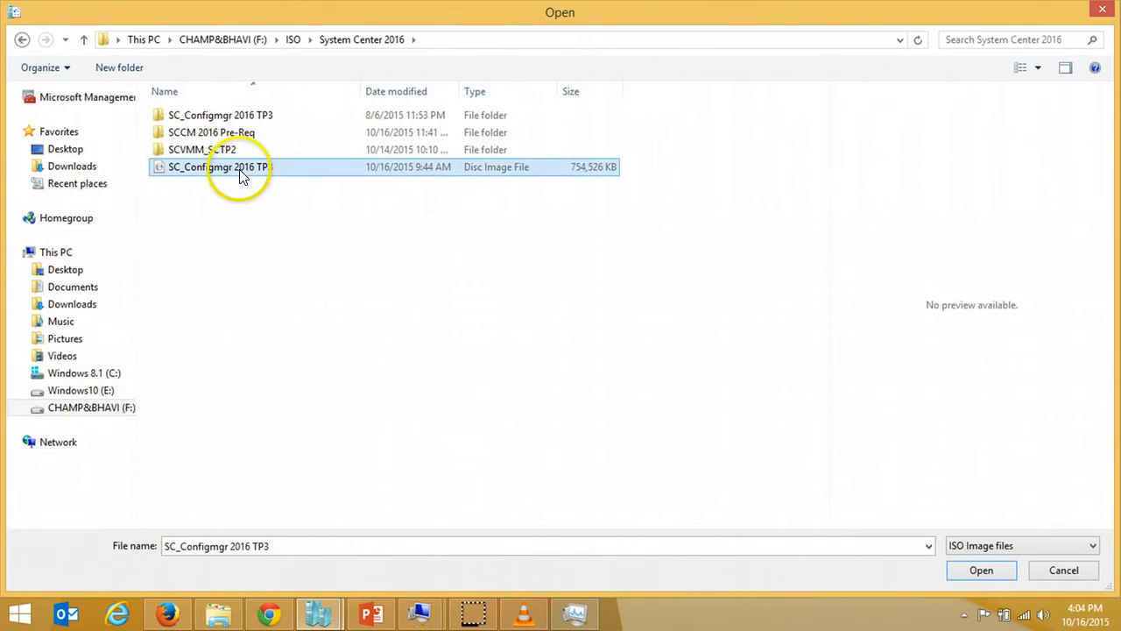
click(959, 570)
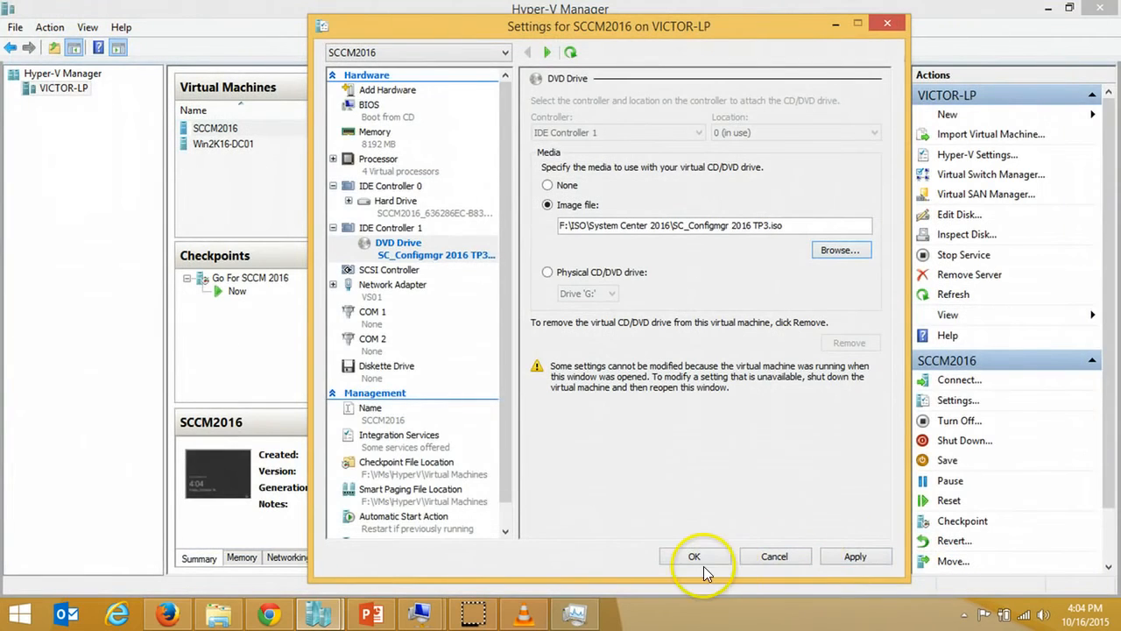
click(700, 558)
click(1042, 8)
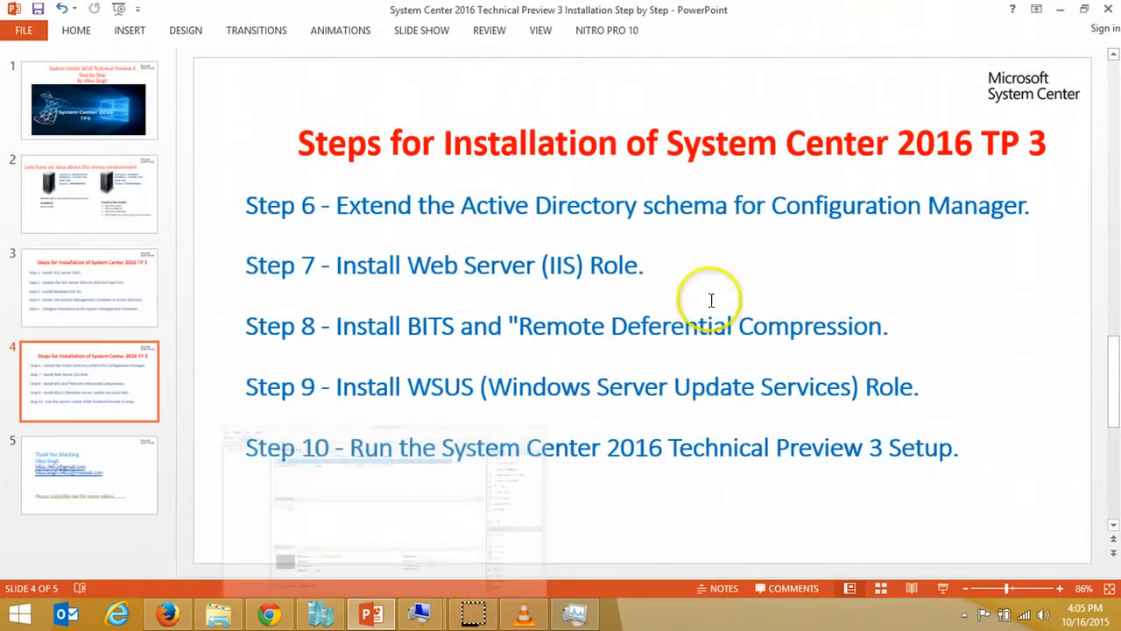
Step: Return to the SCCM2016 session and launch DVD drive E: with Microsoft (R) HTML Application host
mouse_move(421, 615)
click(377, 537)
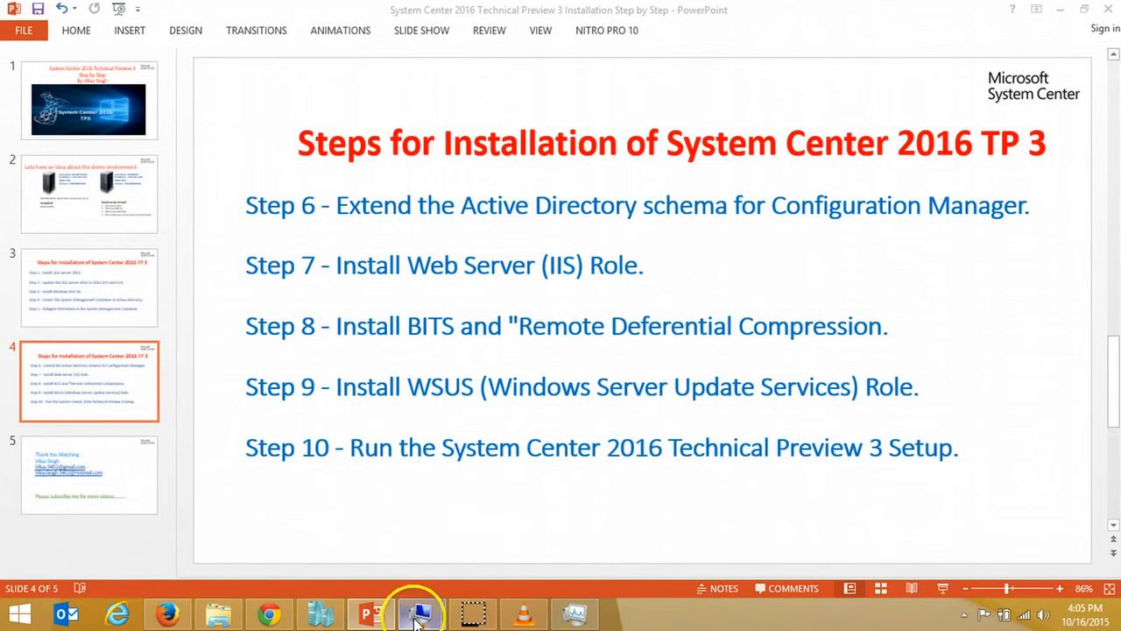
mouse_move(412, 610)
click(517, 545)
click(416, 285)
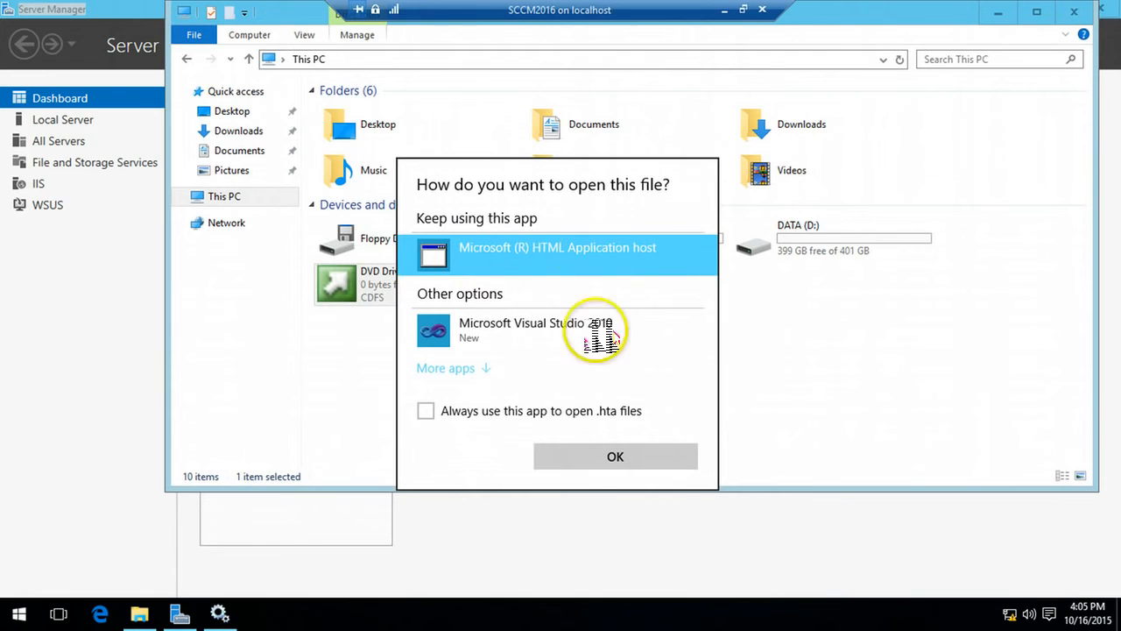
click(613, 460)
Step: Minimize Server Manager and File Explorer, and refresh the desktop while the setup launcher loads
click(120, 361)
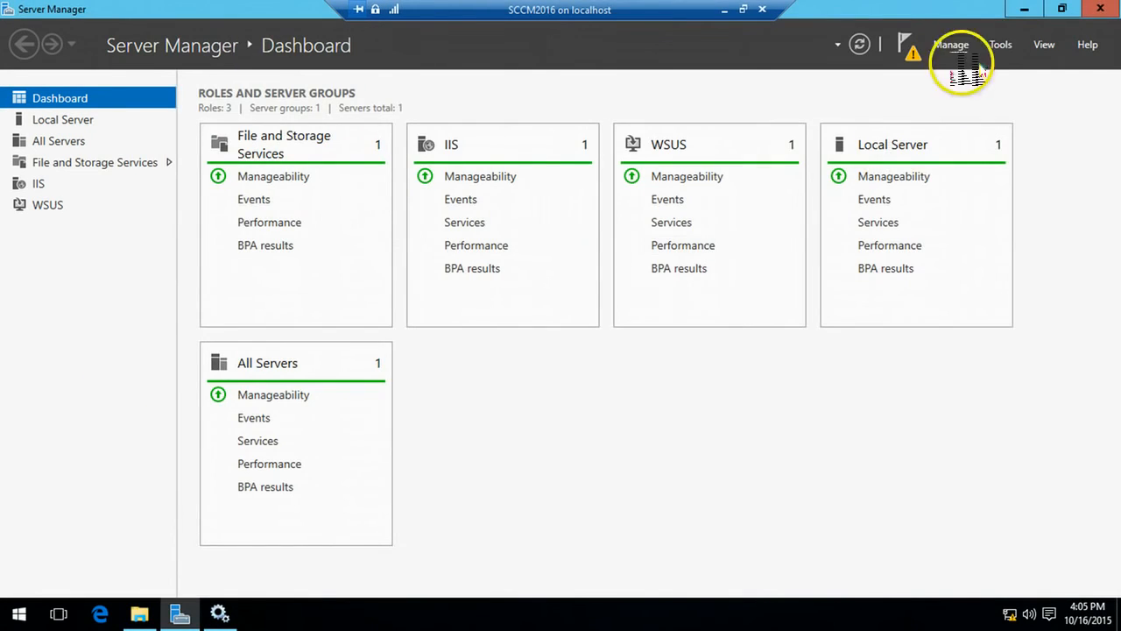
click(1024, 9)
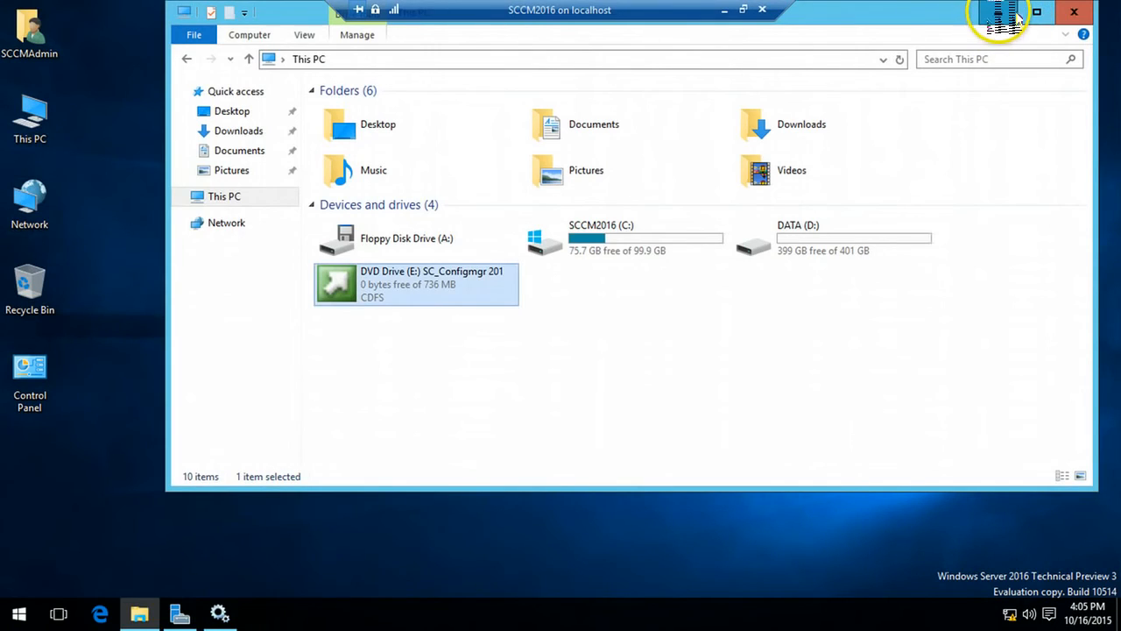
click(999, 12)
right_click(383, 195)
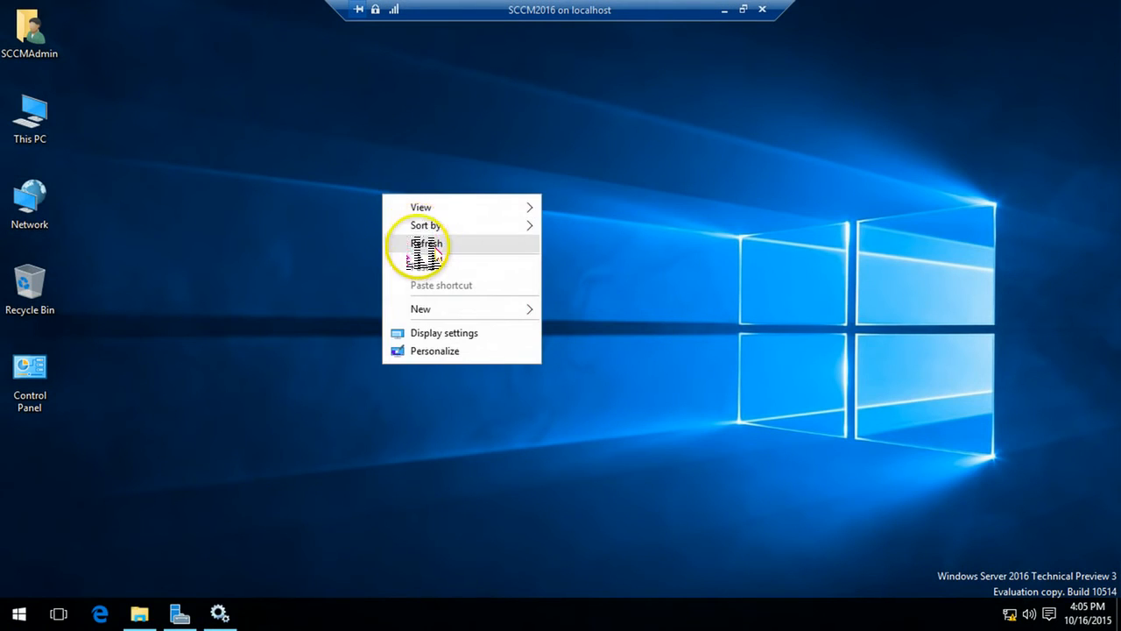
click(438, 245)
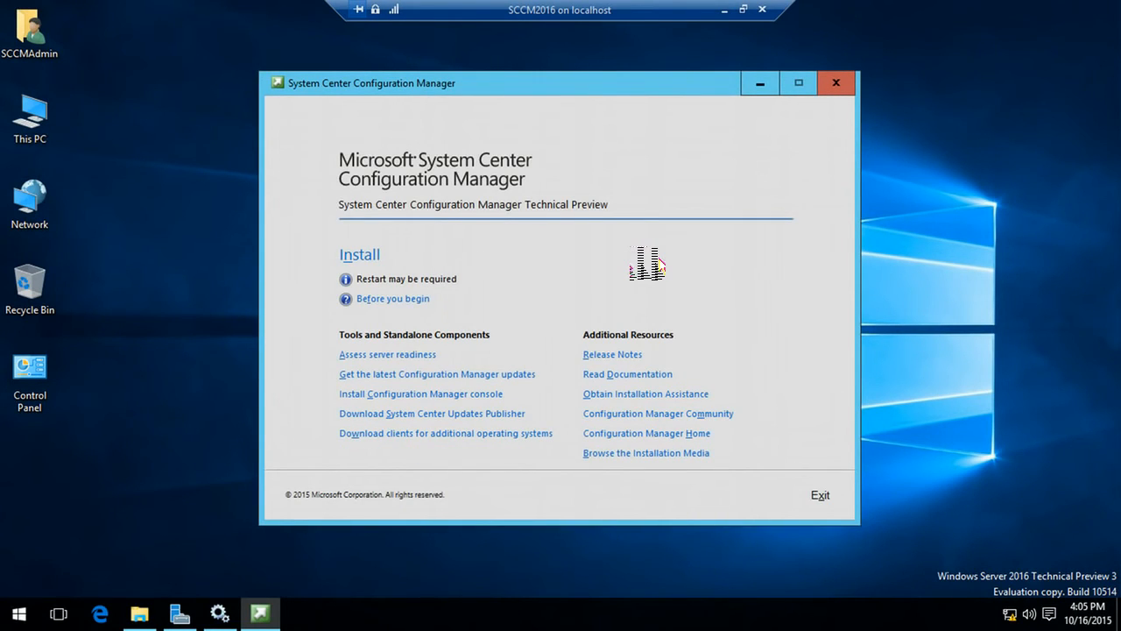
Step: Start the Configuration Manager installation, allow it to make changes, and minimize the launcher while the setup wizard loads
click(368, 255)
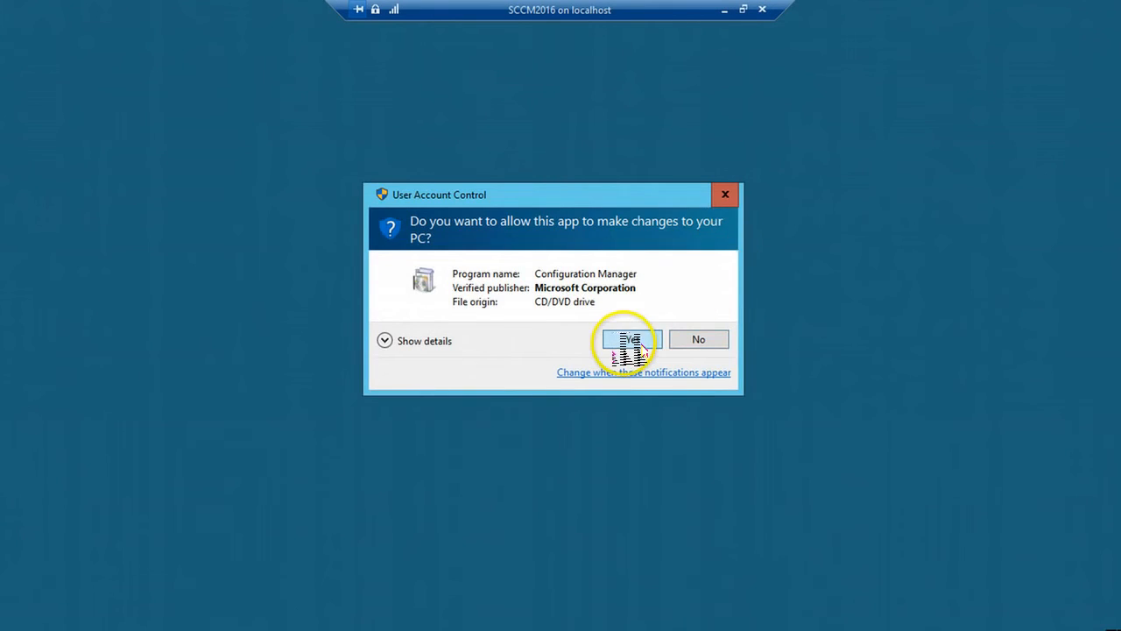
click(631, 340)
click(758, 82)
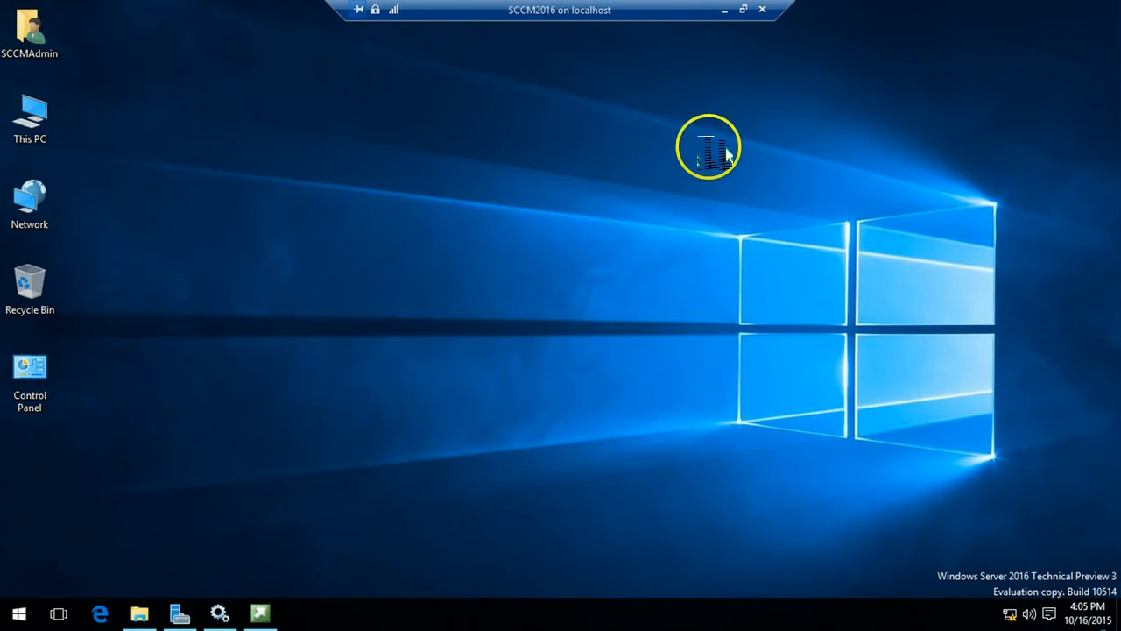
right_click(443, 180)
click(473, 231)
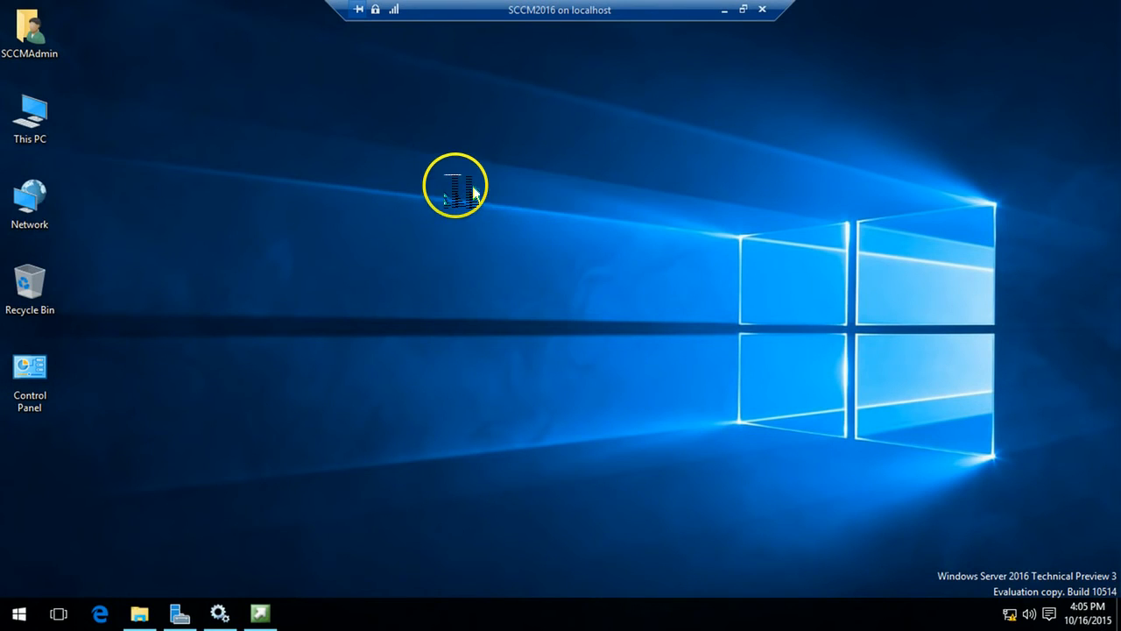
right_click(458, 183)
click(478, 233)
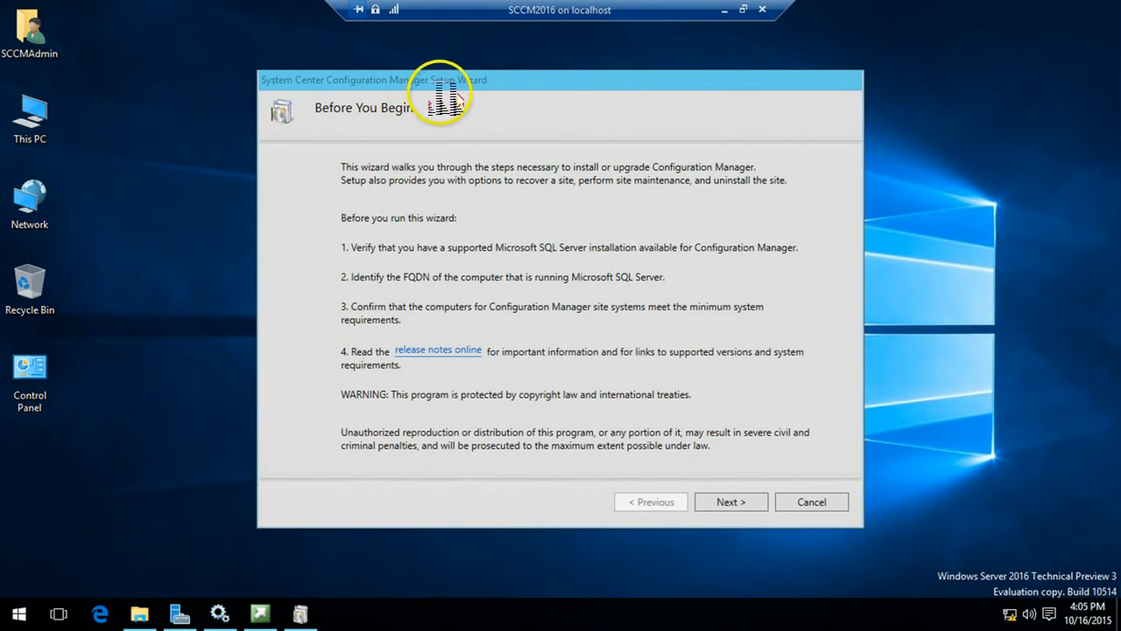
Step: Proceed with the option to install a Configuration Manager primary site, up to the prerequisite licenses page
click(728, 499)
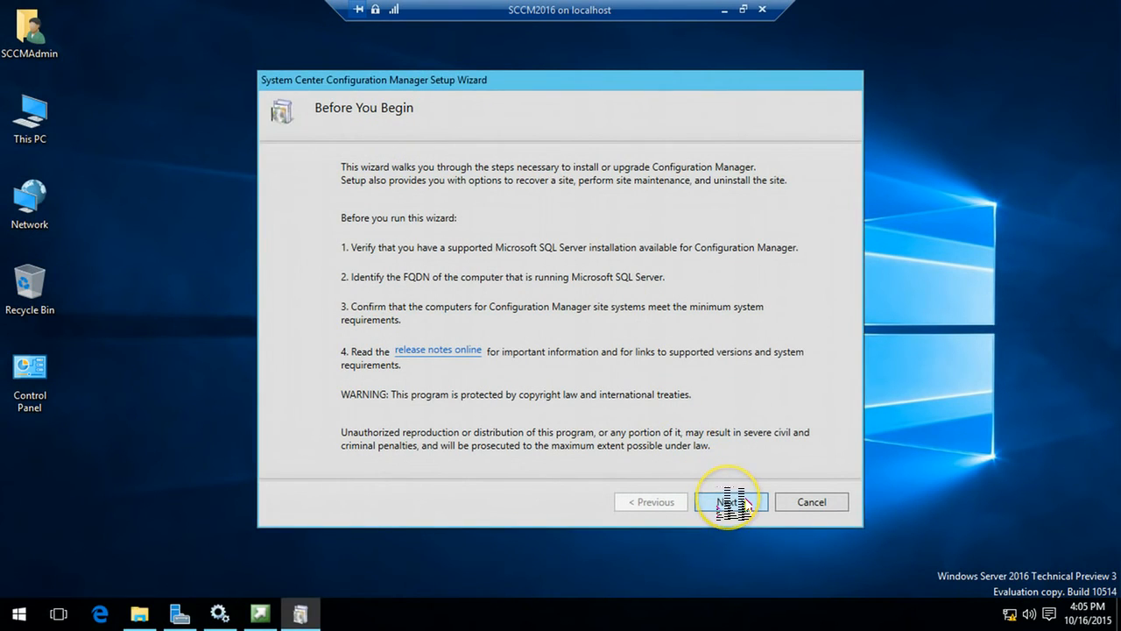
click(732, 501)
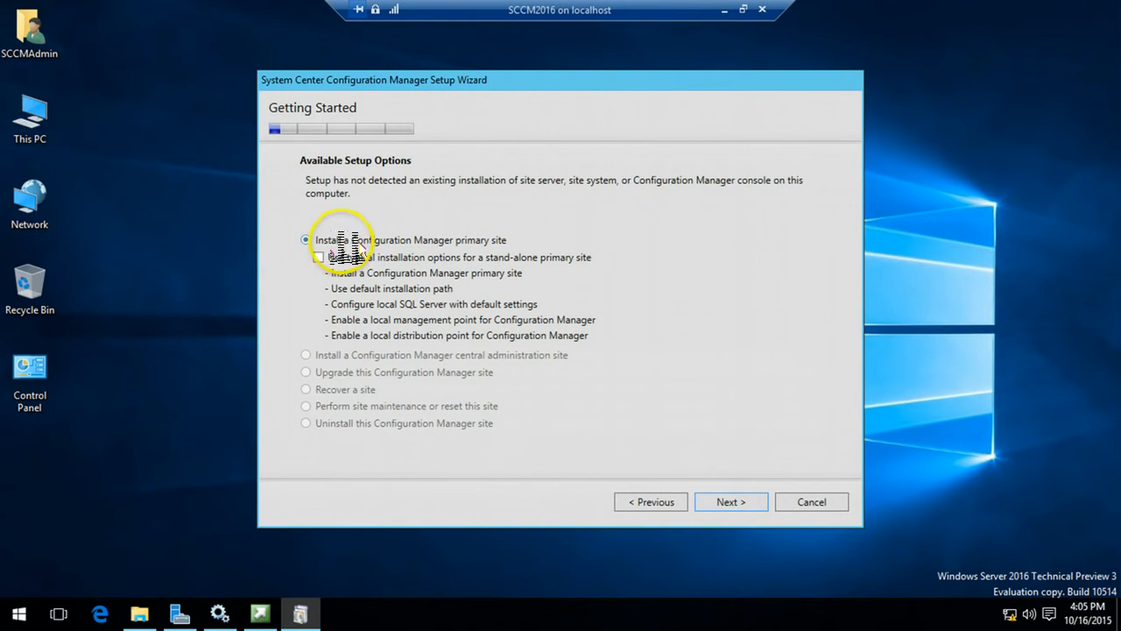
click(733, 501)
click(681, 453)
click(732, 501)
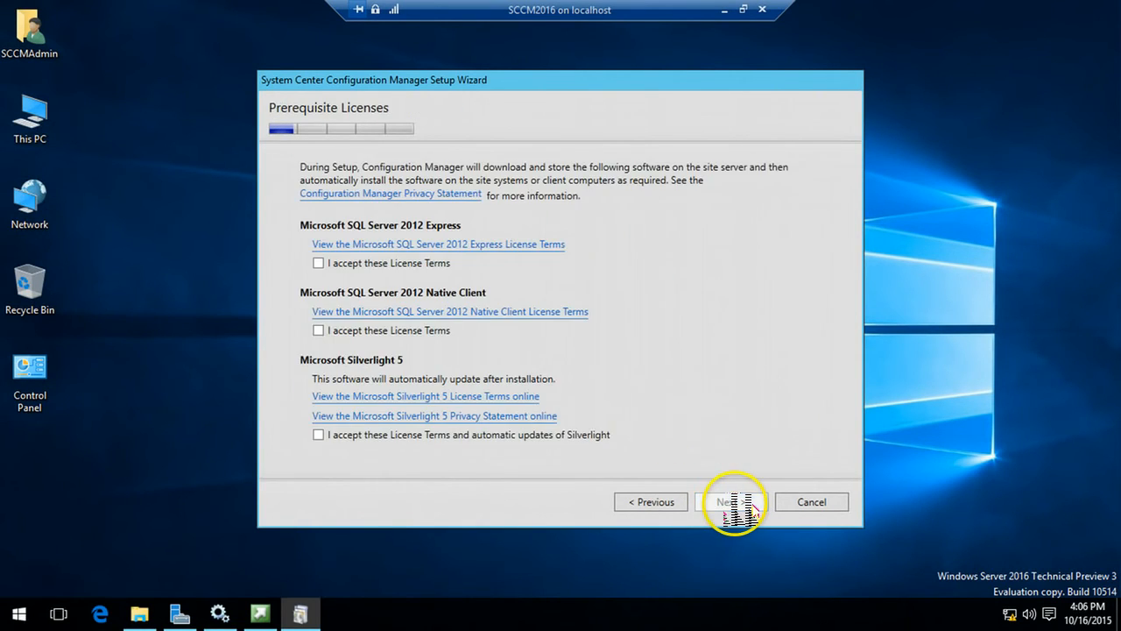
Step: Accept the license terms for SQL Server 2012 Express, SQL Server 2012 Native Client and Silverlight 5, and continue
click(417, 263)
click(326, 330)
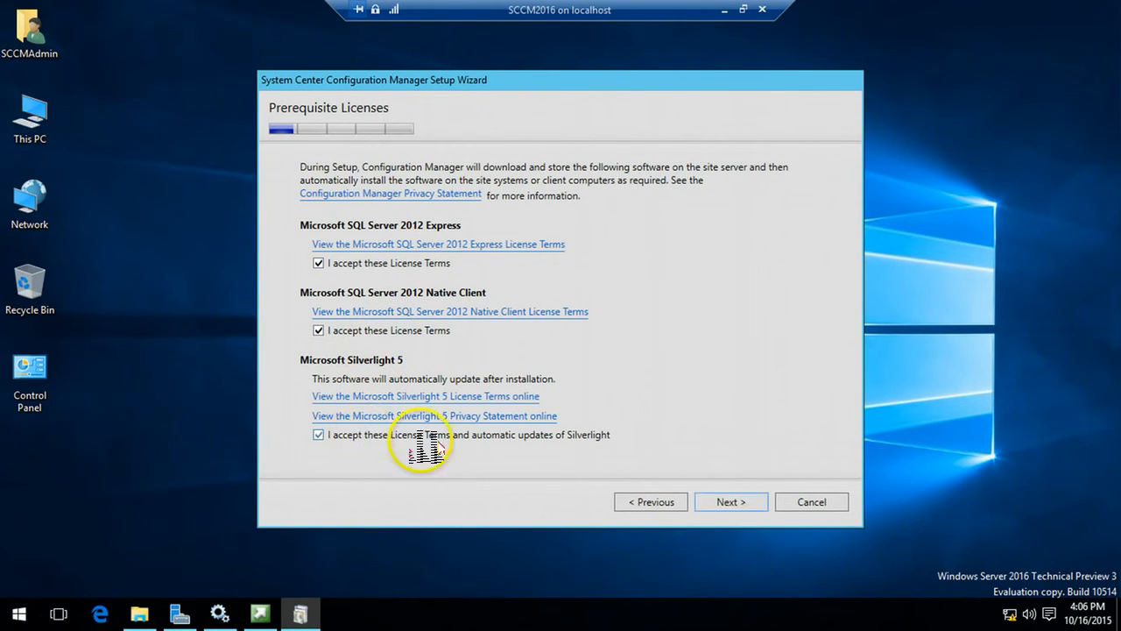
click(749, 503)
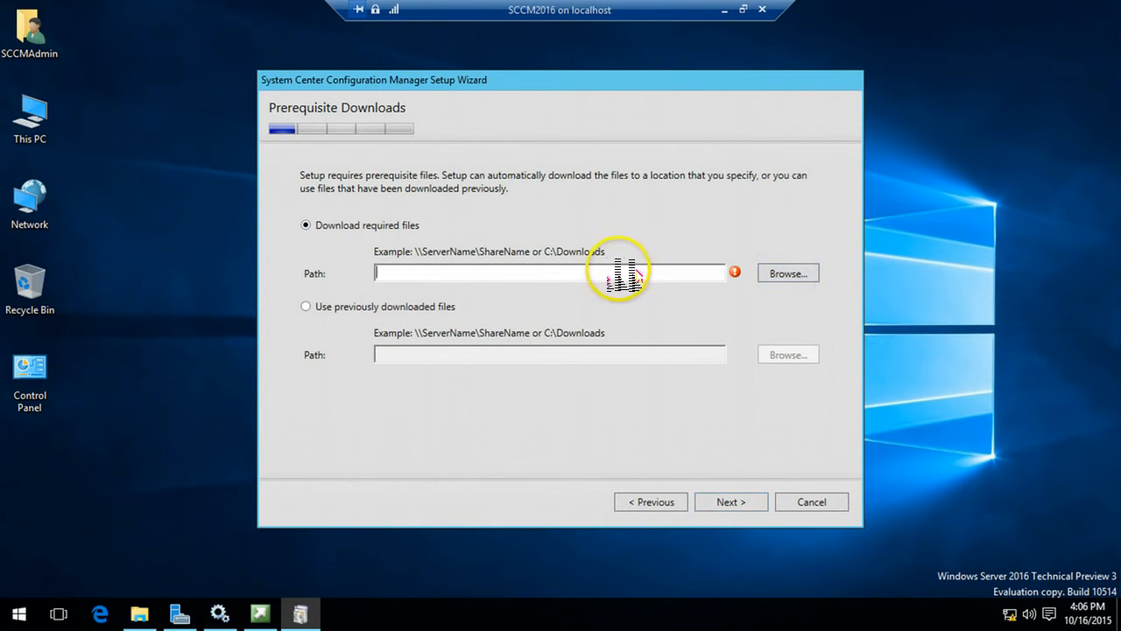
Step: Choose to use previously downloaded prerequisite files, and close the folder browser without selecting a folder
click(383, 307)
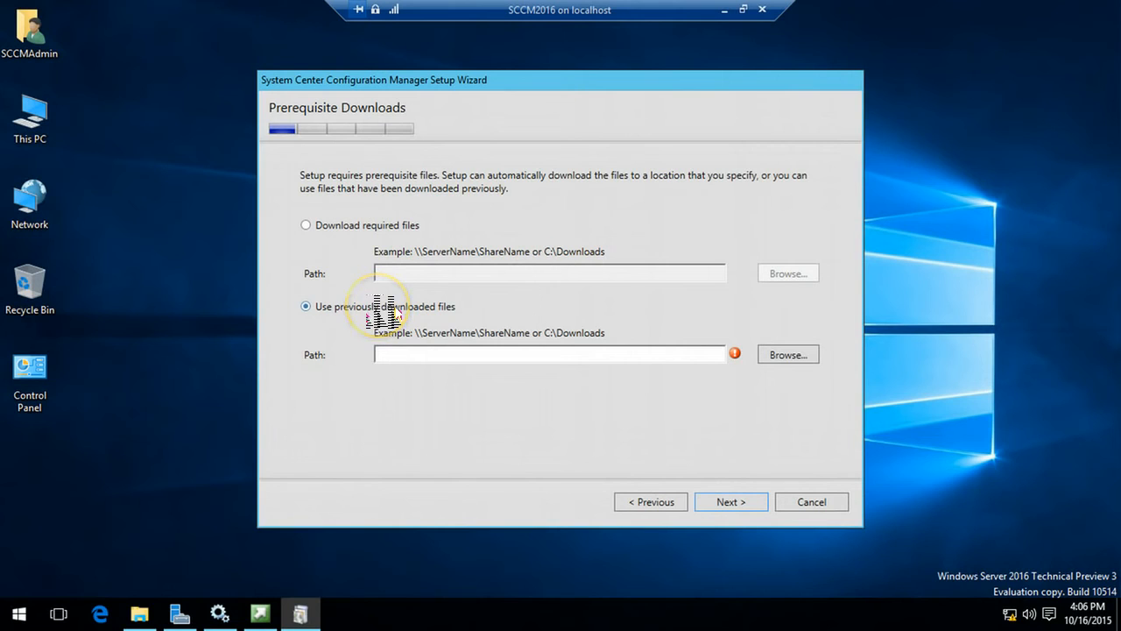
click(807, 354)
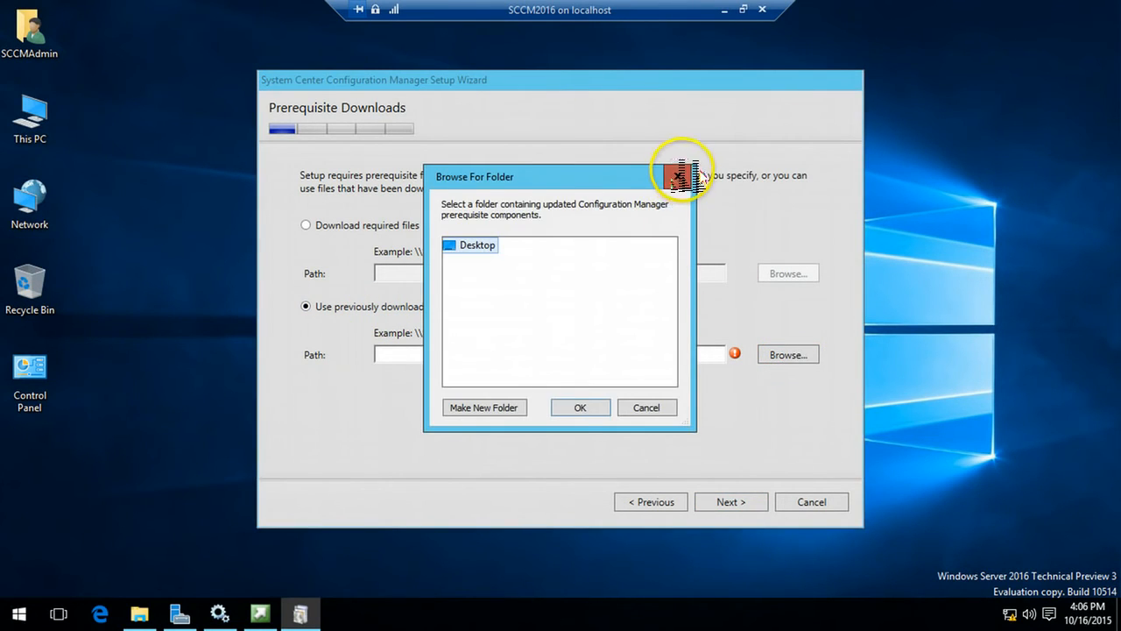
click(679, 176)
Step: Copy the path of the D:\SCCM 2016 Pre-Req folder from File Explorer and return to the setup wizard
click(138, 613)
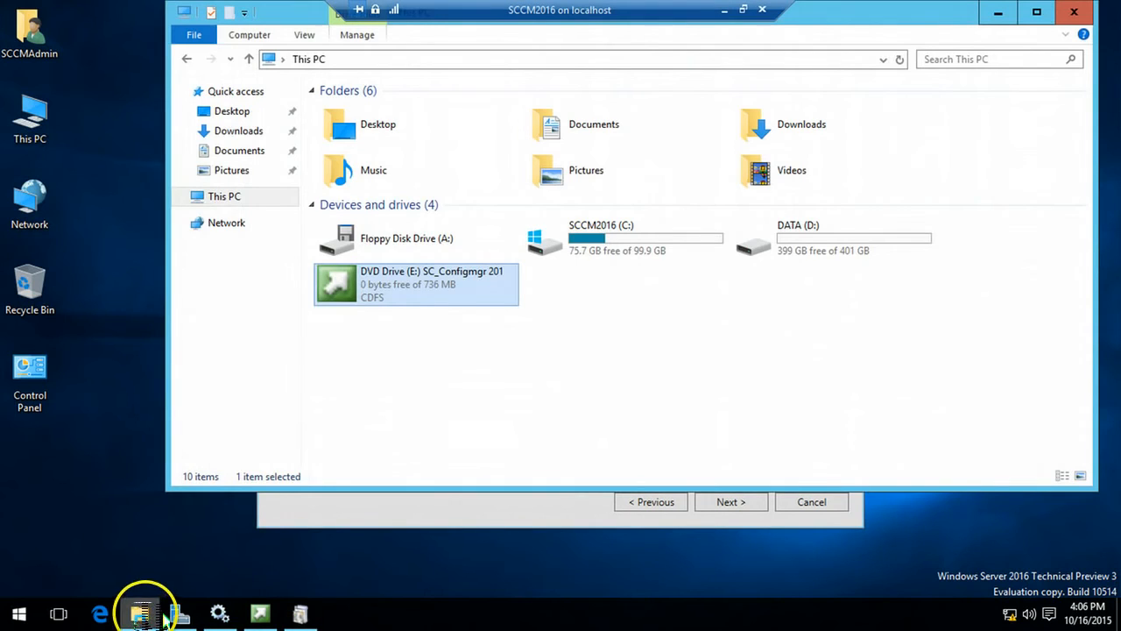
double_click(792, 249)
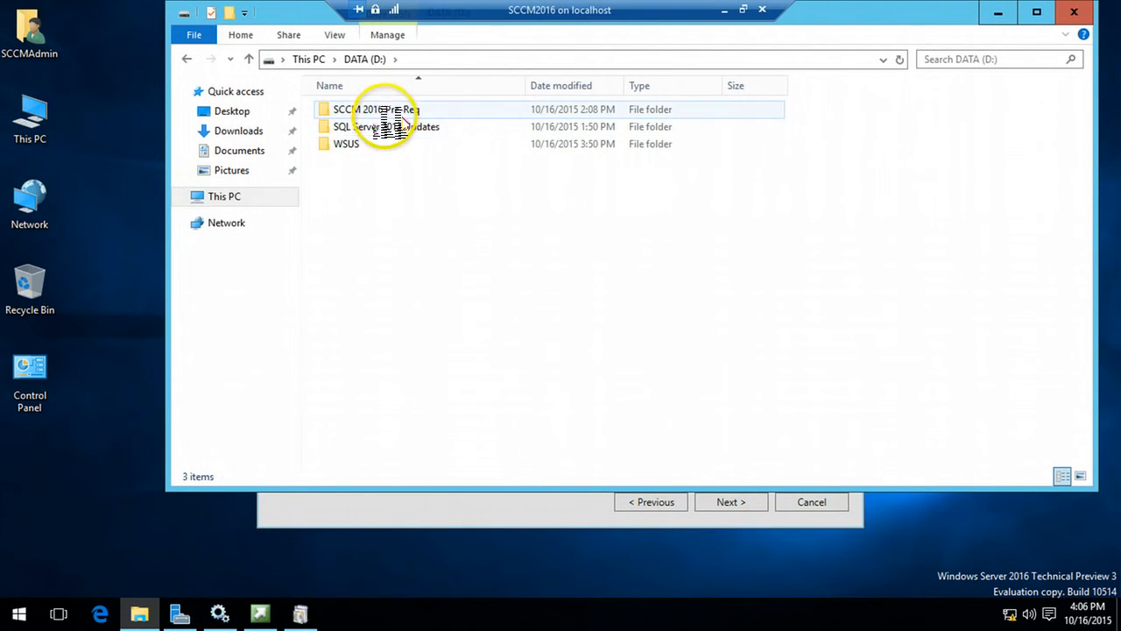
double_click(387, 112)
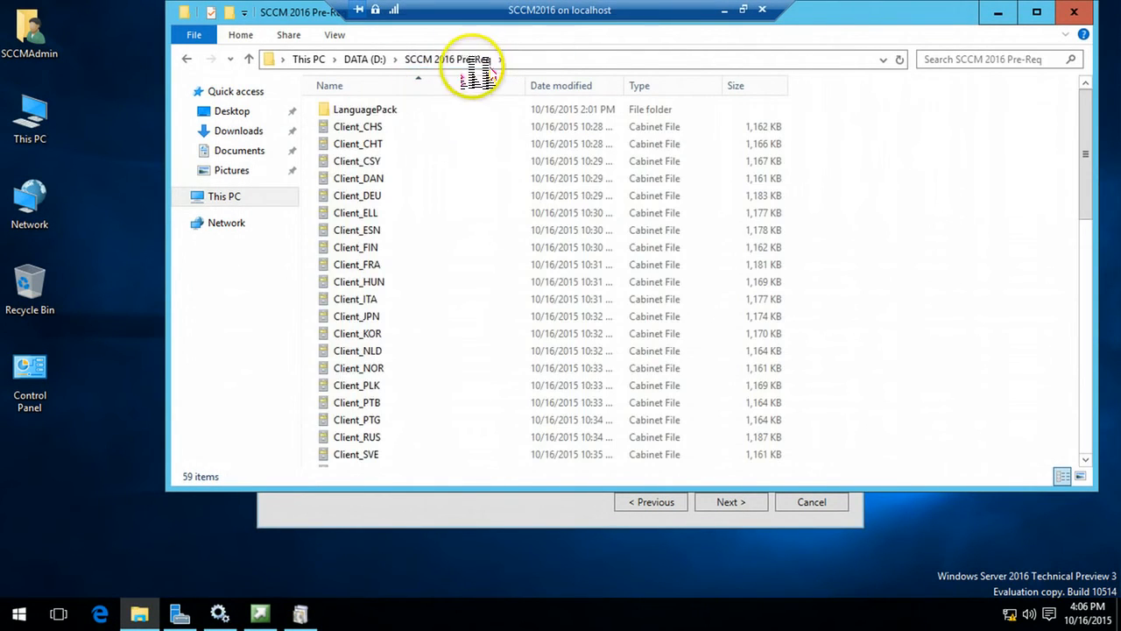
click(532, 59)
right_click(370, 63)
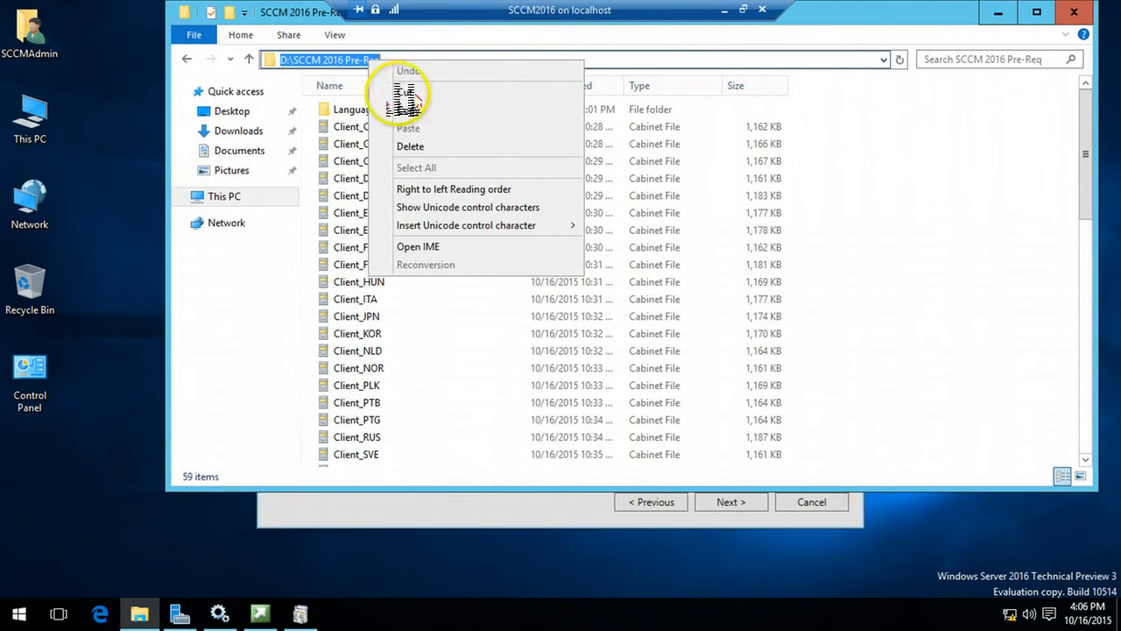
click(410, 110)
click(999, 14)
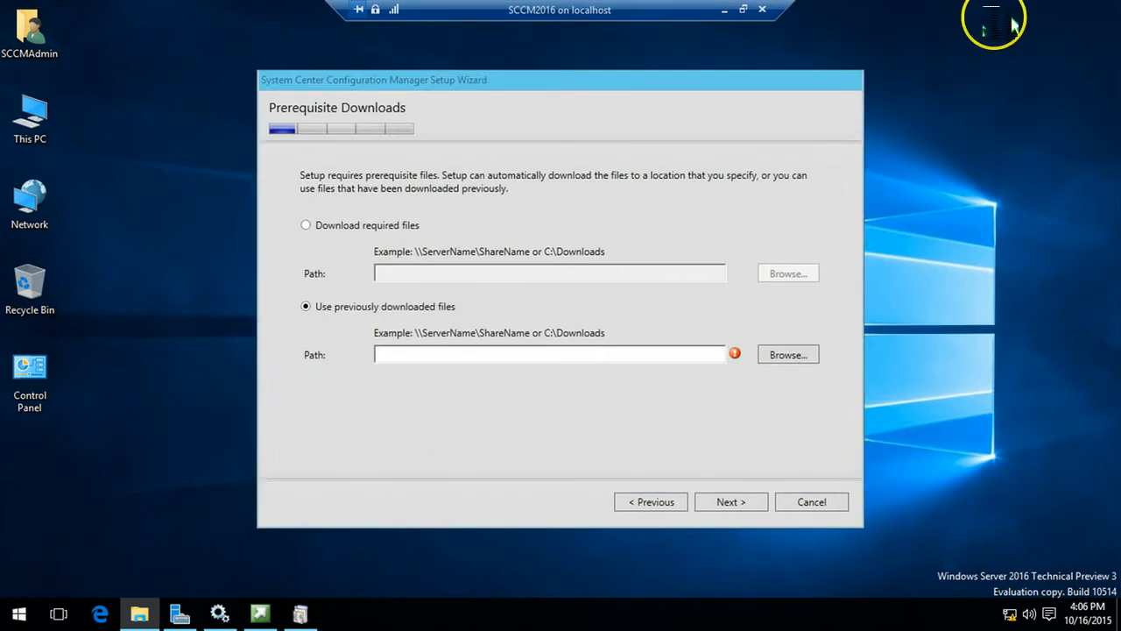
Step: Enter the copied D:\SCCM 2016 Pre-Req path for the downloaded files and verify the prerequisites, viewing the session in windowed mode
click(491, 360)
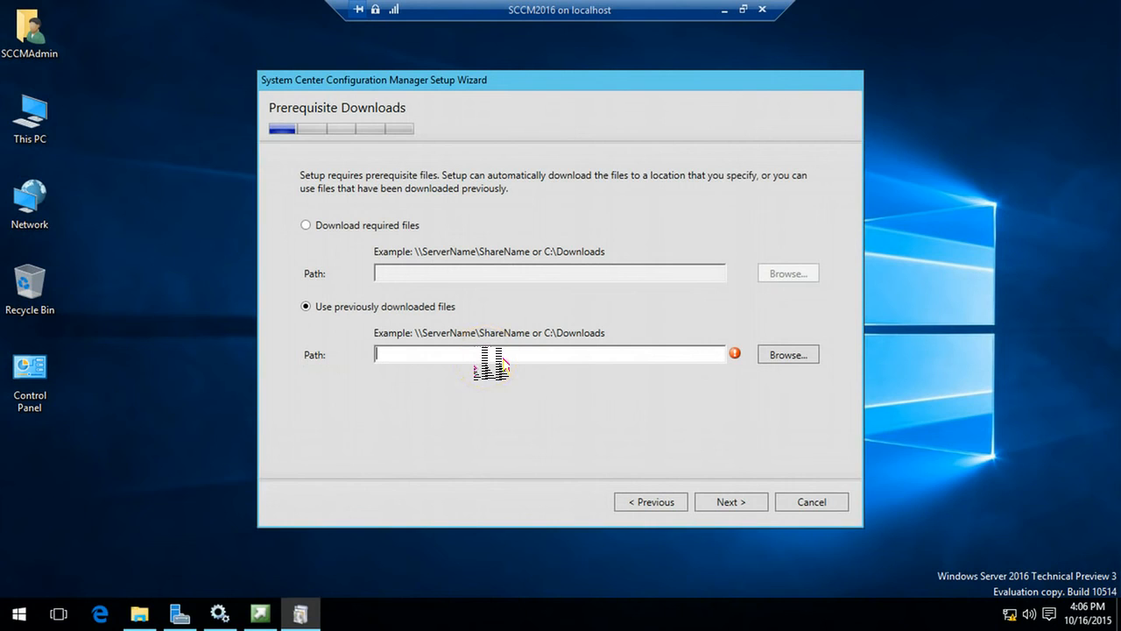
click(740, 504)
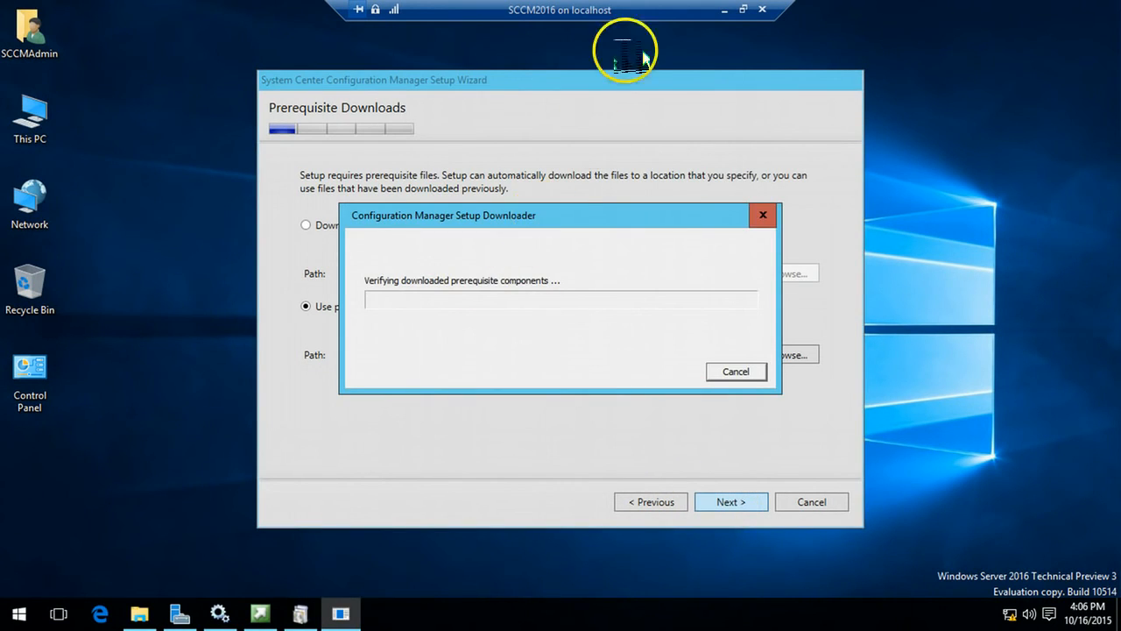
double_click(655, 18)
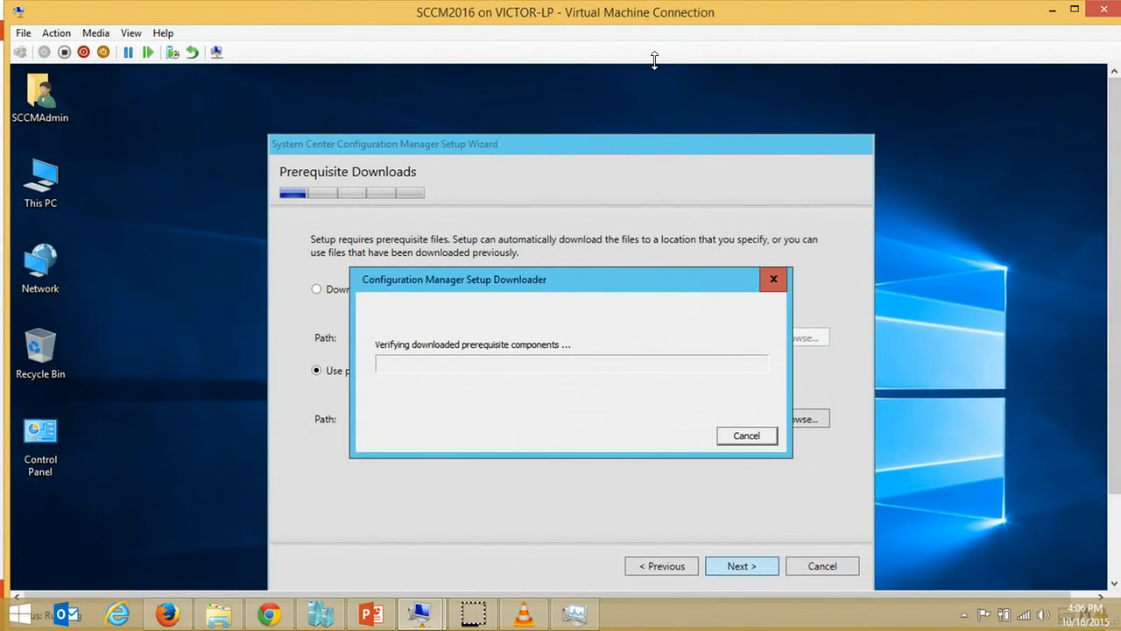
drag(1109, 250, 1109, 312)
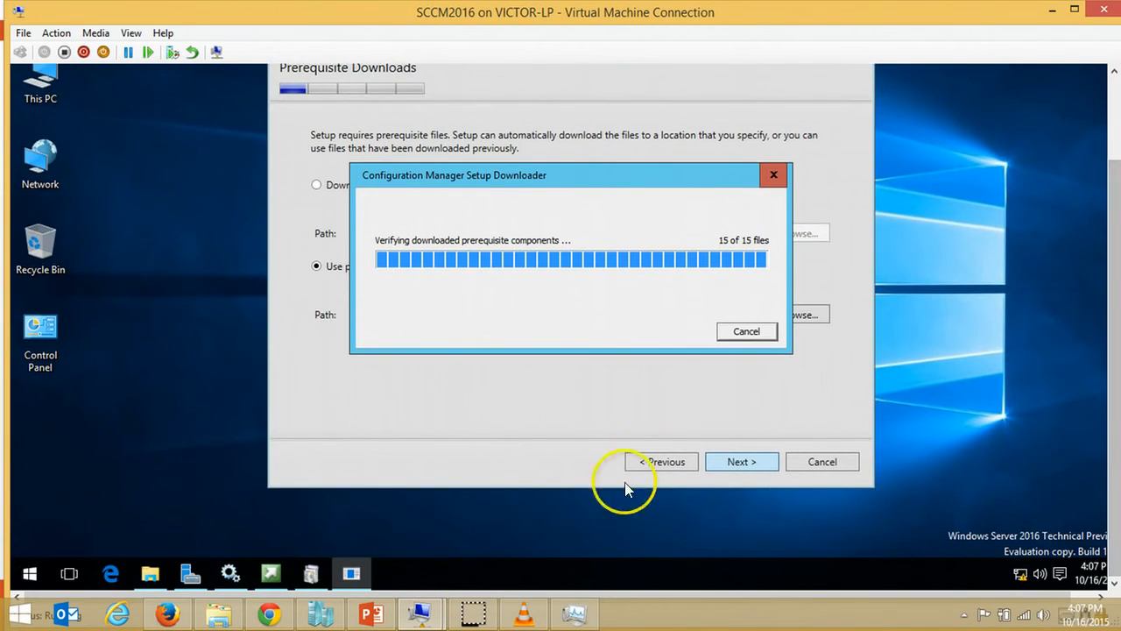
Step: Set the site code to 001 and the site name to Main Site, keeping the default installation folder and console option
click(476, 612)
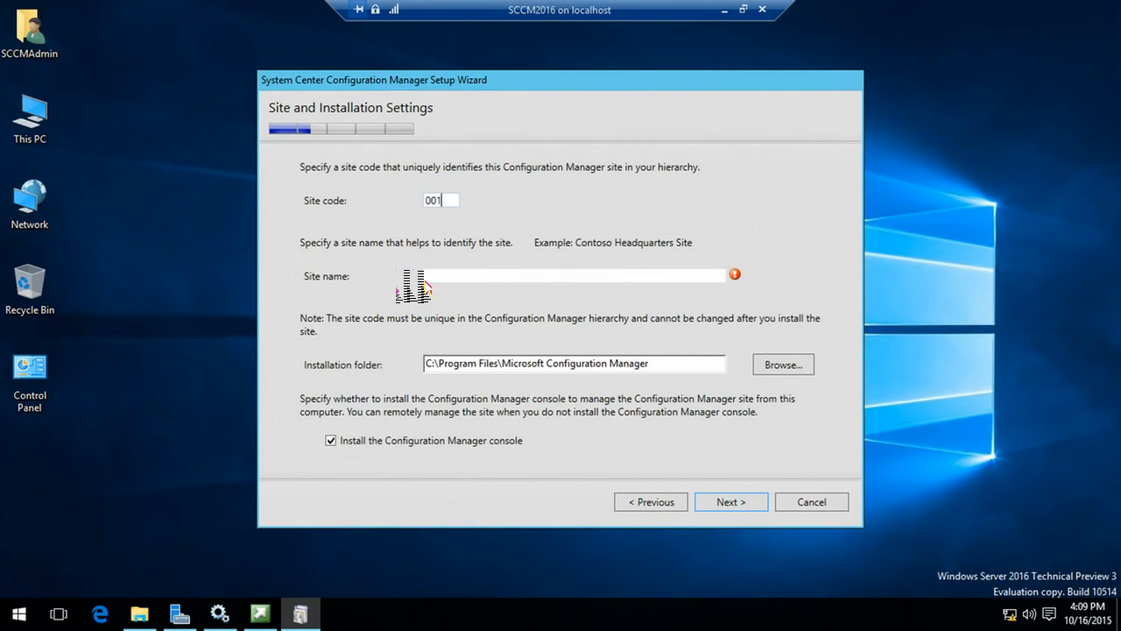
click(435, 277)
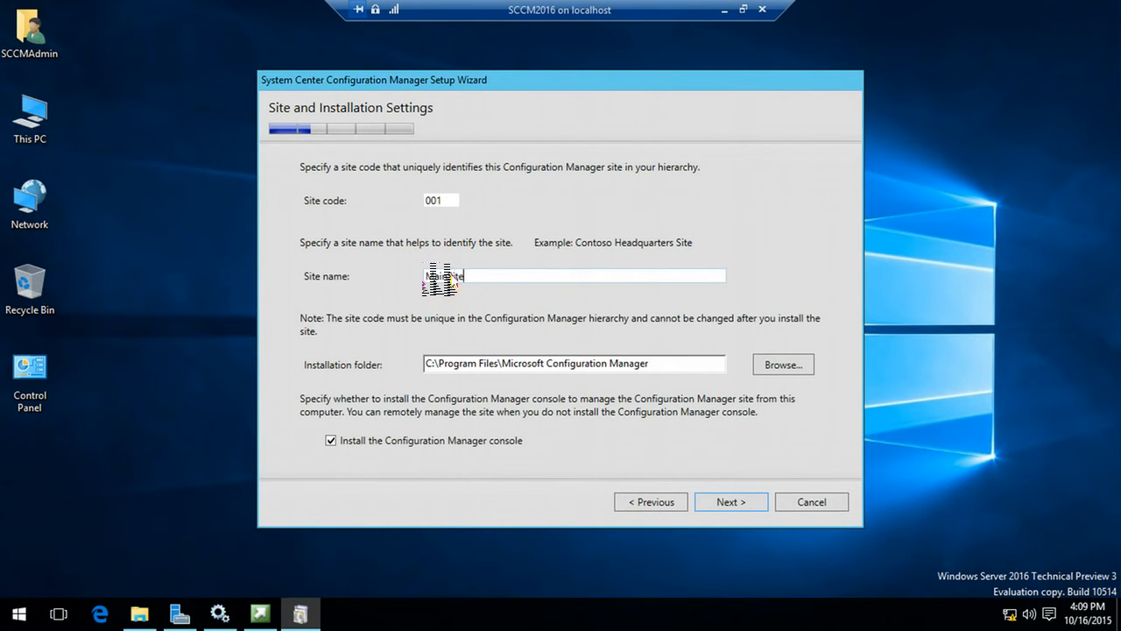
click(730, 501)
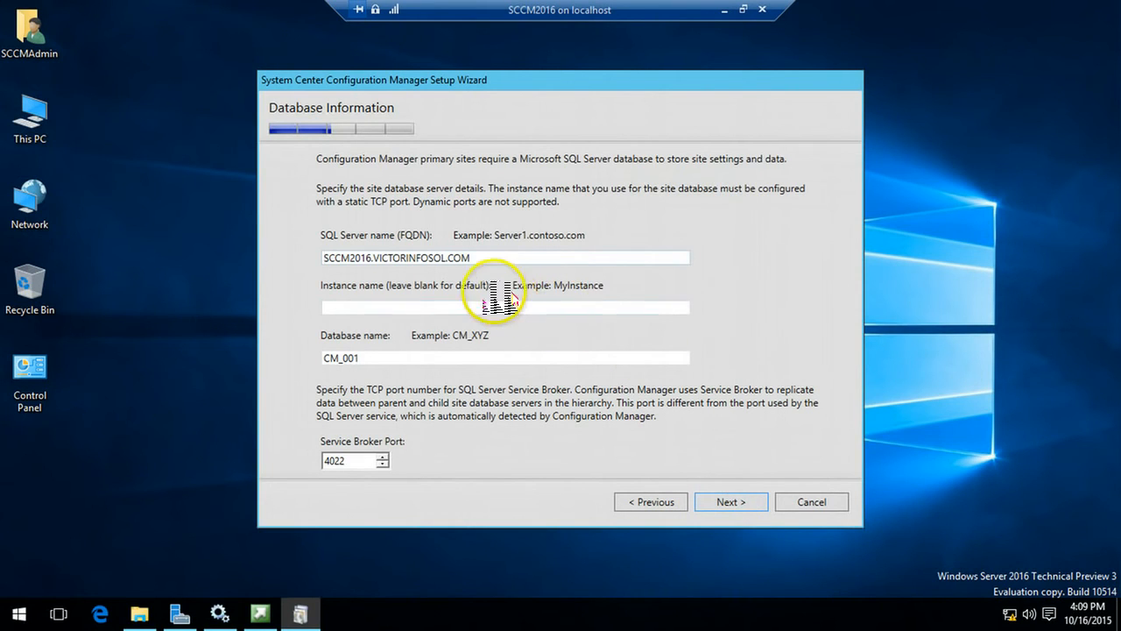
Step: Keep SQL Server SCCM2016.VICTORINFOSOL.COM with the default instance and database CM_001, and accept the default data and log file paths
click(515, 257)
drag(477, 258, 311, 267)
click(199, 350)
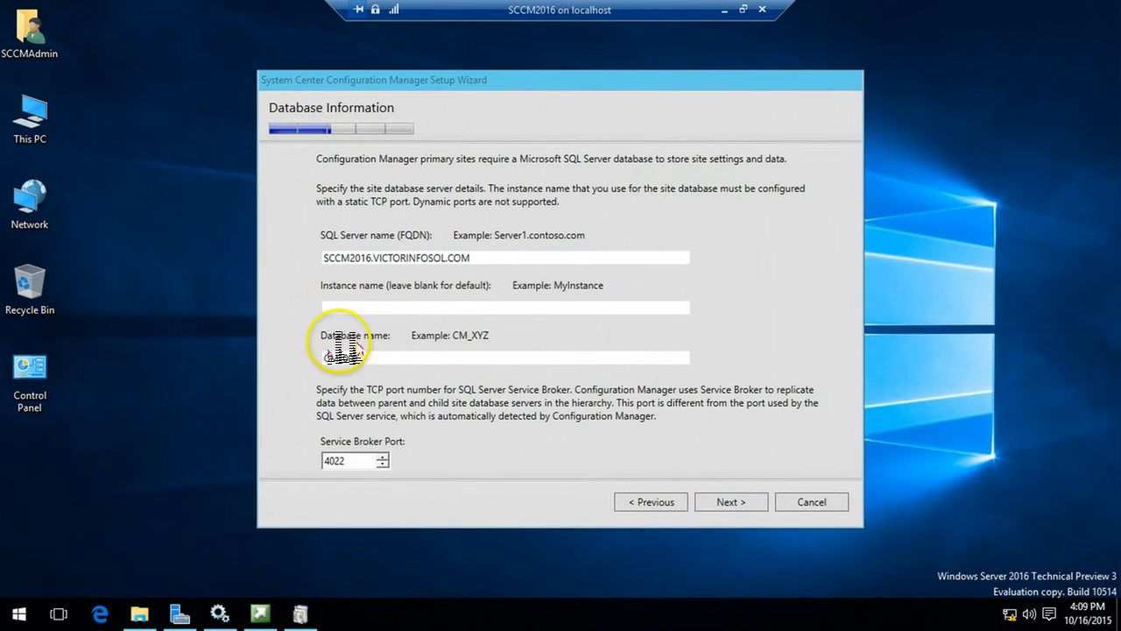
drag(479, 255, 251, 276)
click(410, 308)
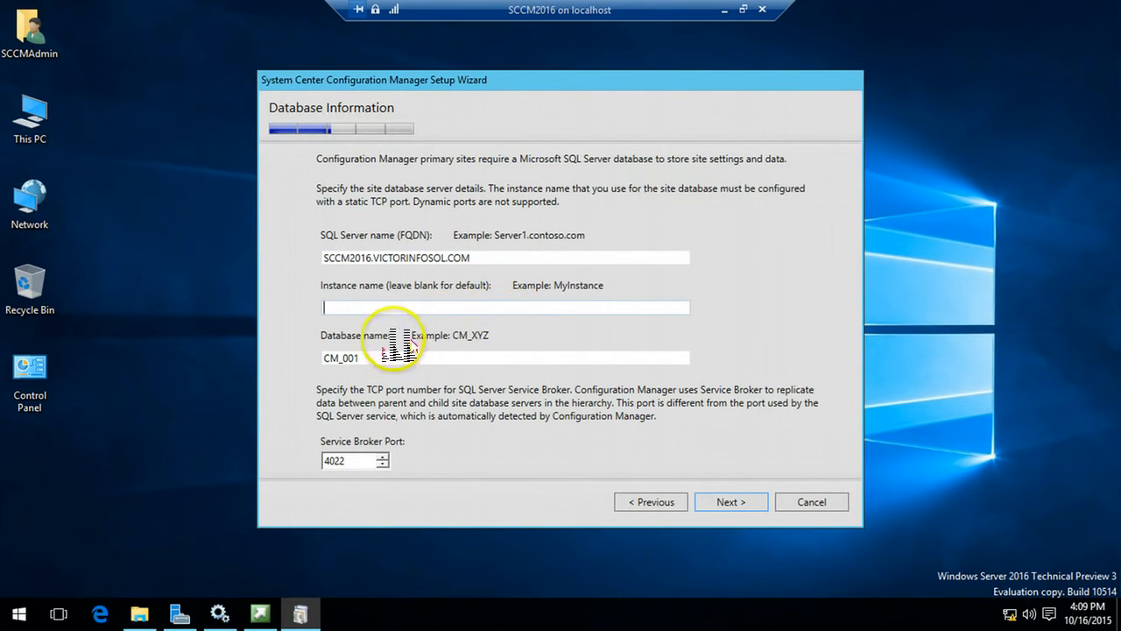
click(730, 503)
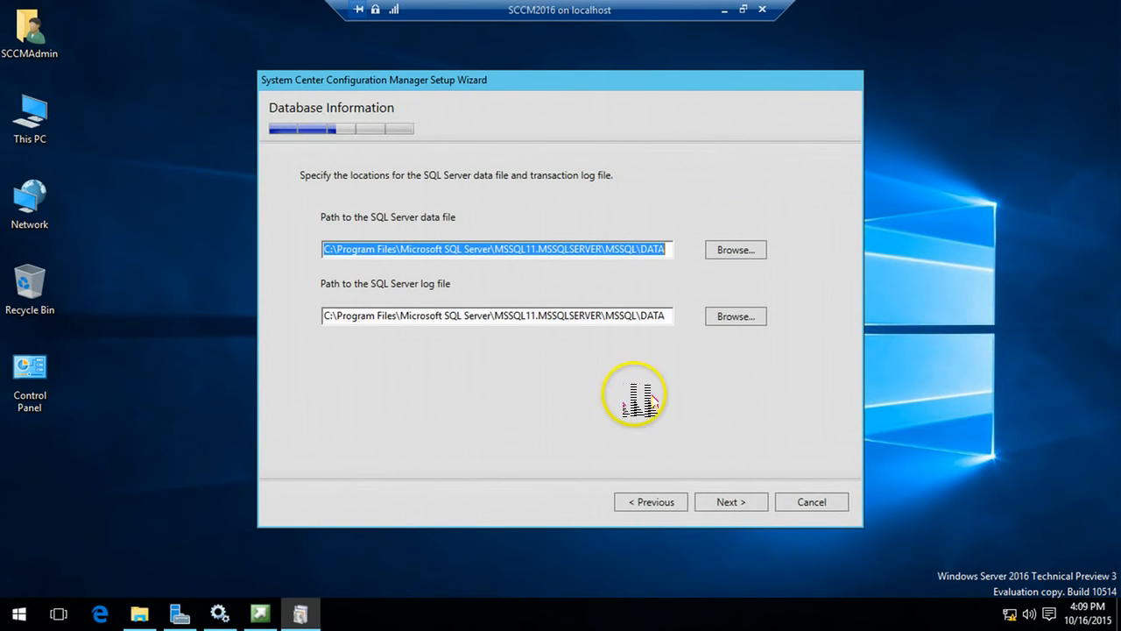
click(731, 501)
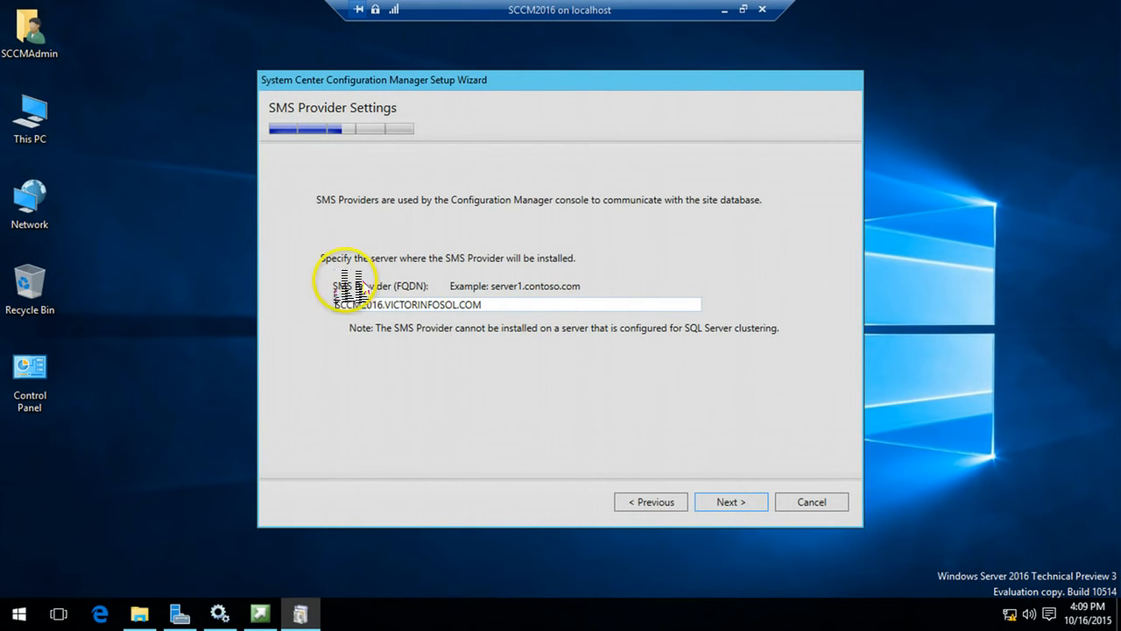
Step: Keep the default SMS Provider server and confirm HTTPS-only client communication for all site system roles
click(723, 500)
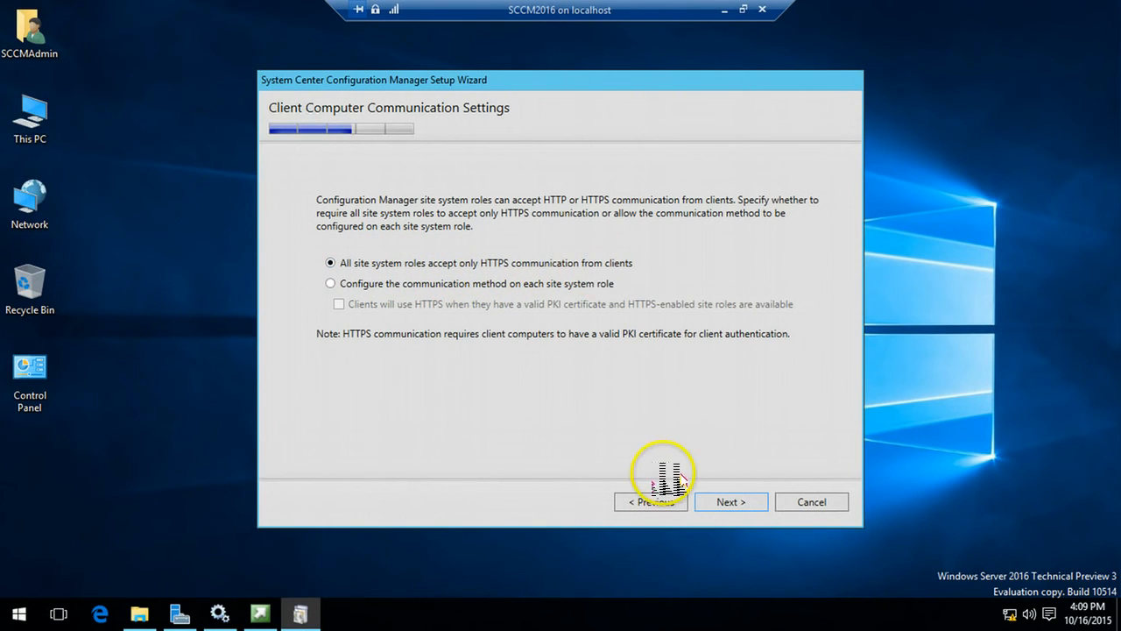
click(757, 506)
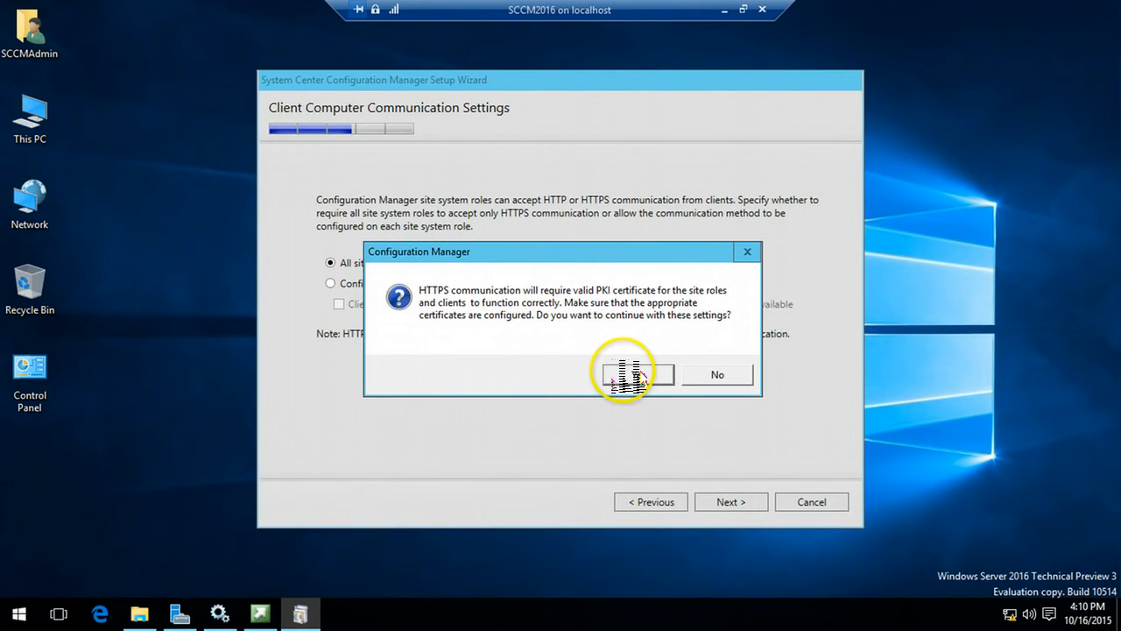
click(626, 375)
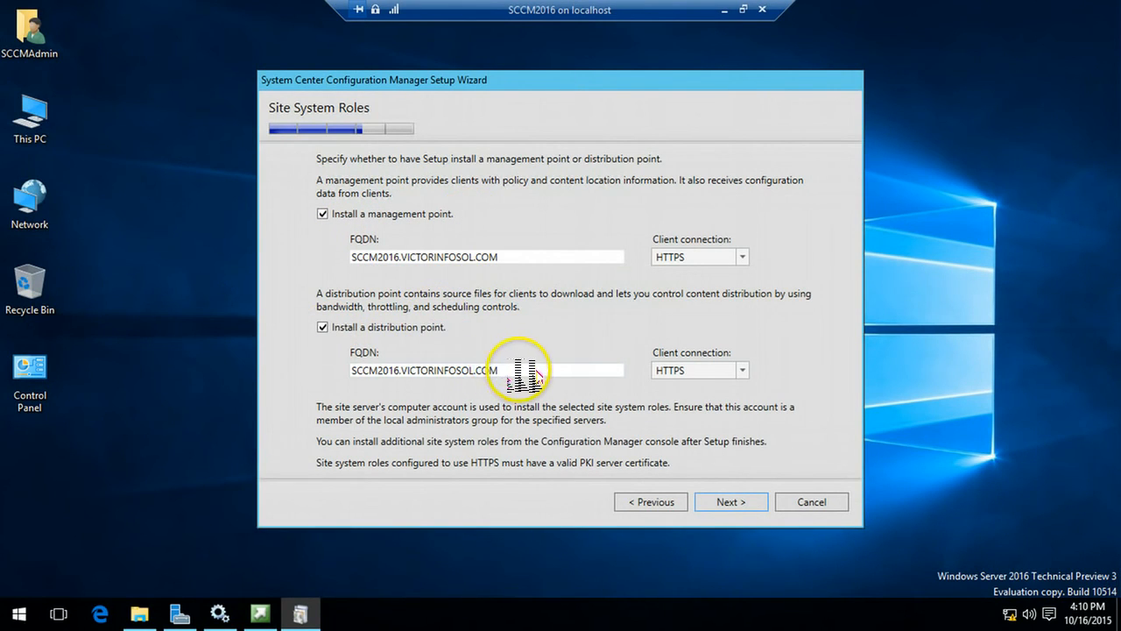
Step: Keep the management point and distribution point on SCCM2016.VICTORINFOSOL.COM with HTTPS client connections
drag(493, 373, 361, 374)
drag(526, 260, 295, 263)
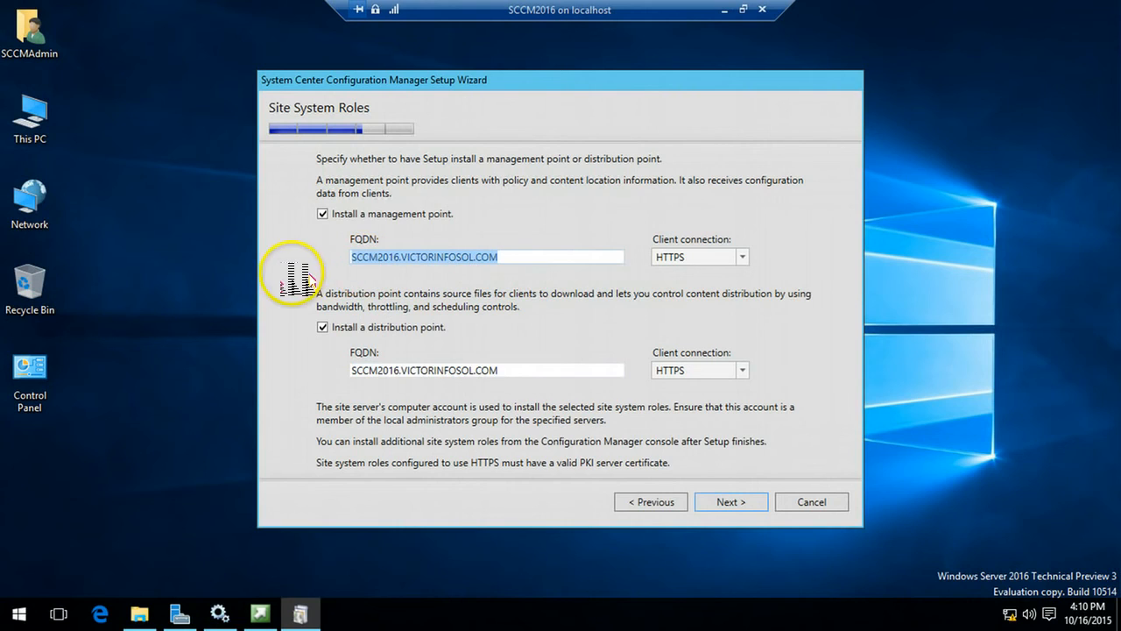
click(731, 501)
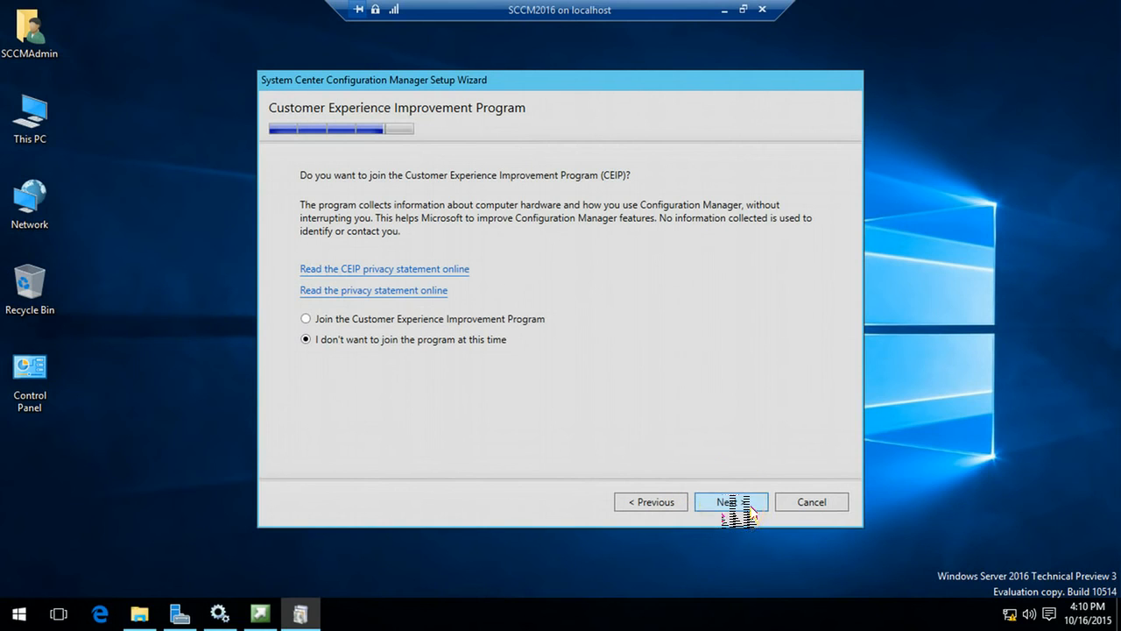
Step: Decline to join the Customer Experience Improvement Program, review the settings summary and start the prerequisite check
click(731, 501)
drag(814, 307, 808, 400)
click(700, 349)
click(732, 501)
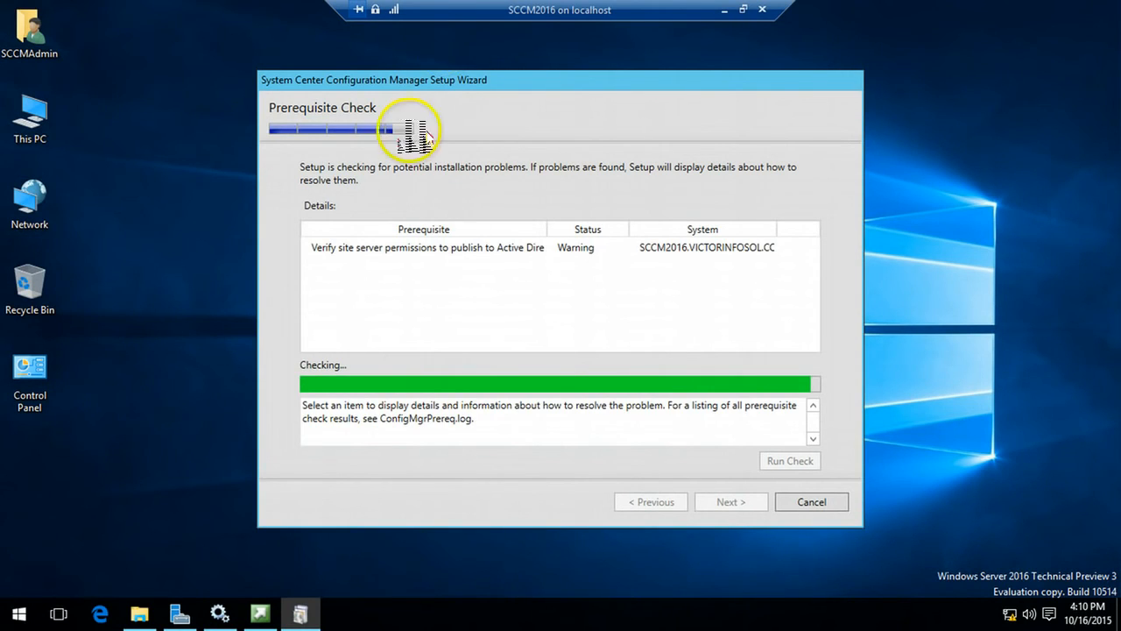
Step: Show the details of the Active Directory publishing permissions warning and widen the Prerequisite column to fit its text
click(480, 249)
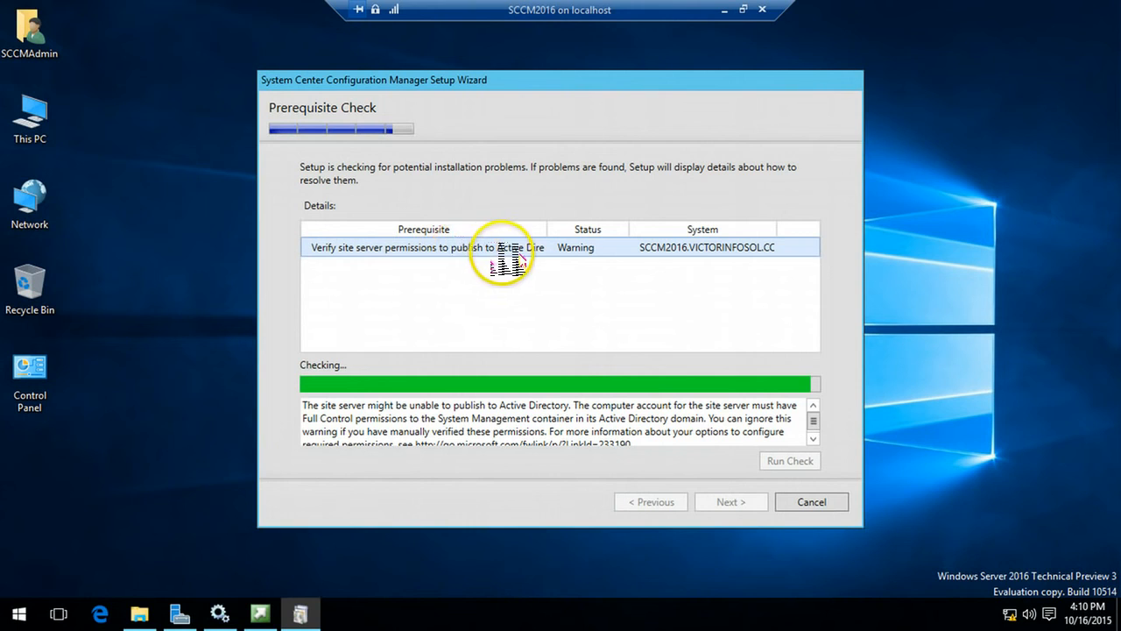
double_click(551, 229)
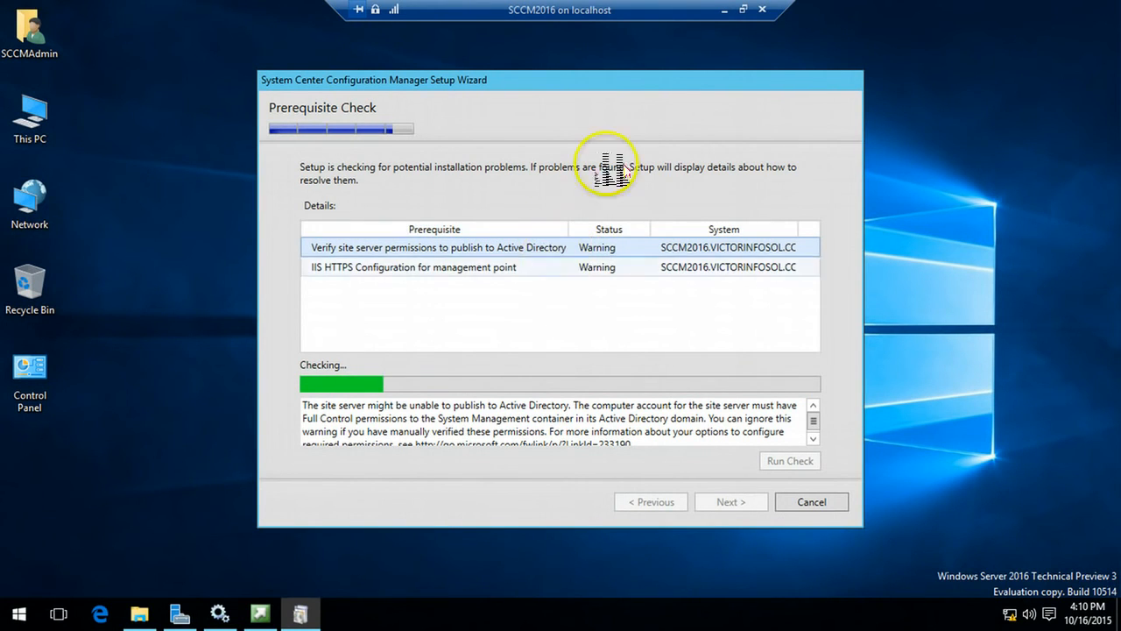
Step: Switch to Win2K16-DC01 and check the SCCM2016$ and SCCMAdmin permissions on the System Management container in ADSI Edit
click(724, 10)
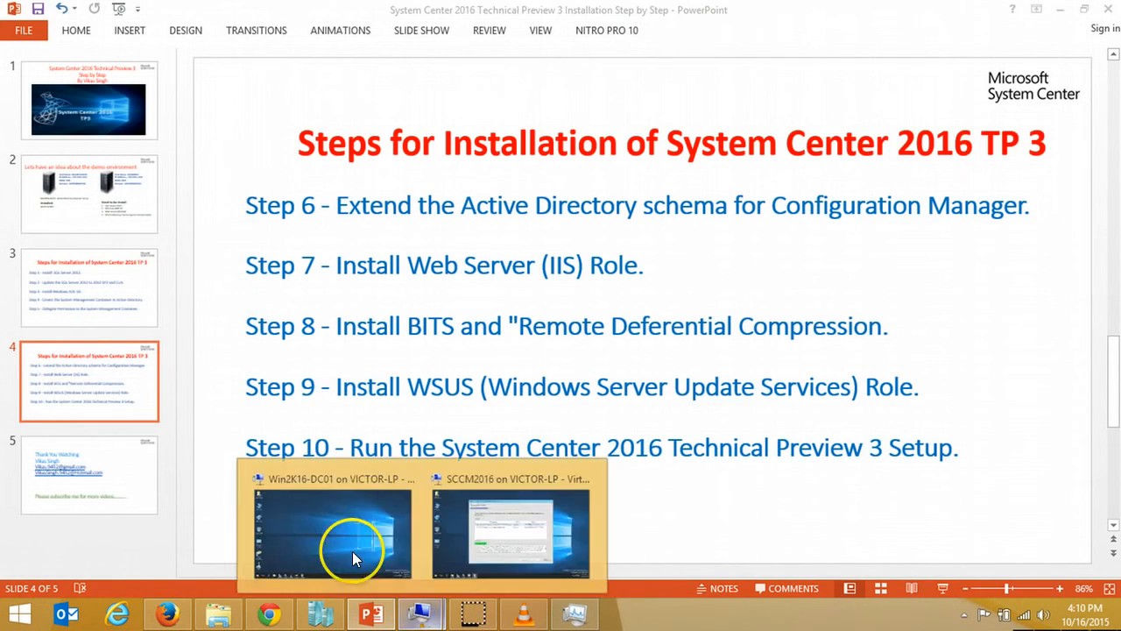
click(339, 534)
click(340, 613)
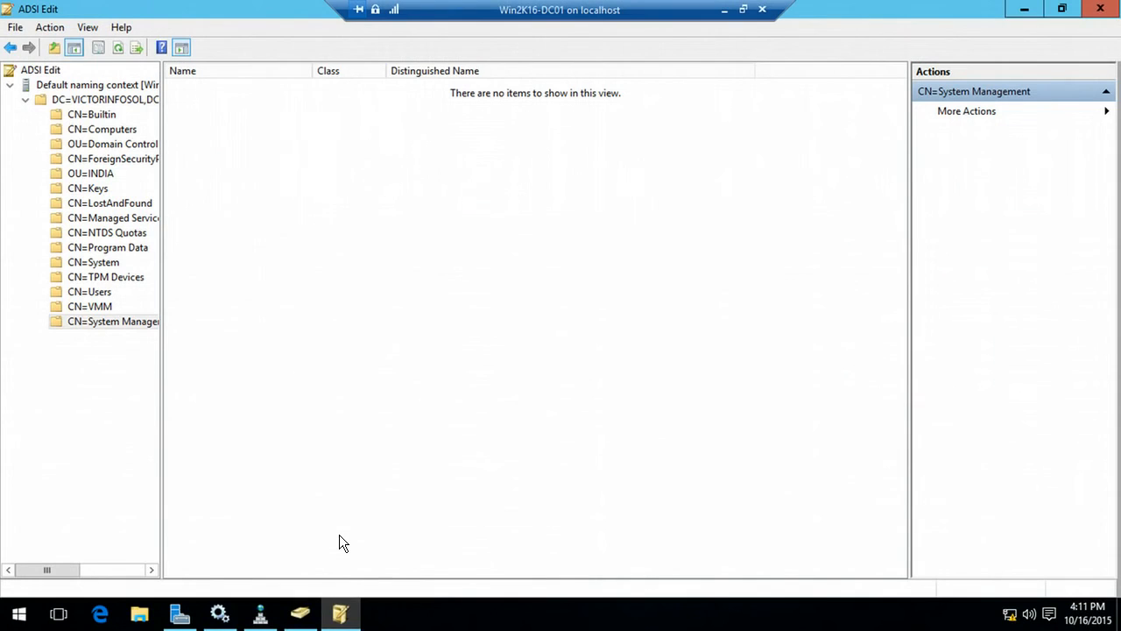
right_click(127, 322)
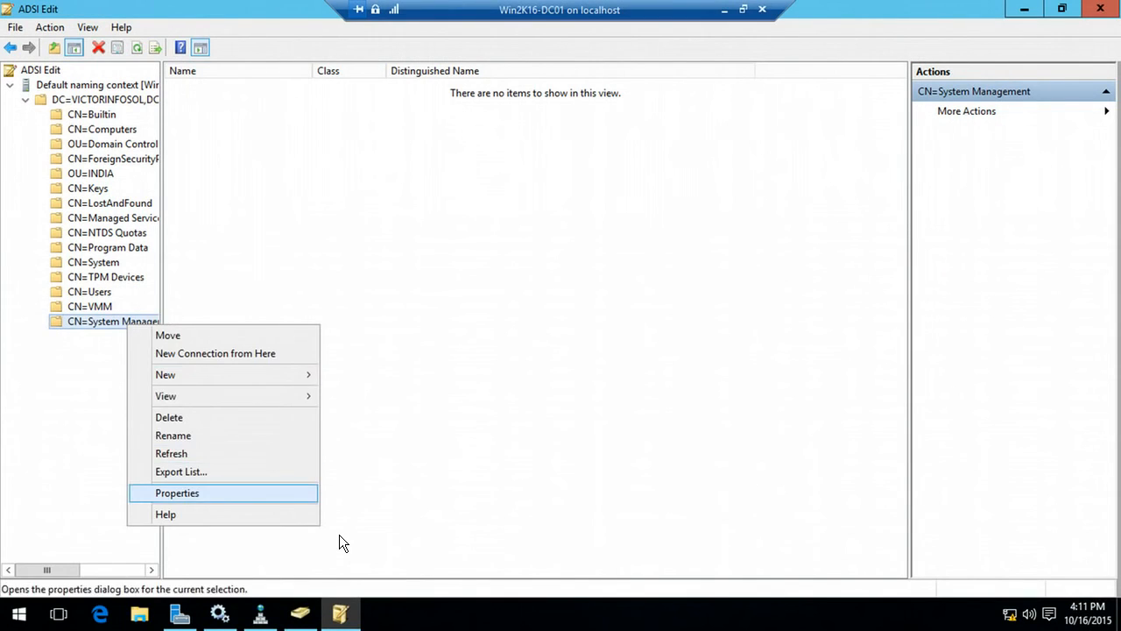
click(177, 493)
click(492, 149)
click(527, 251)
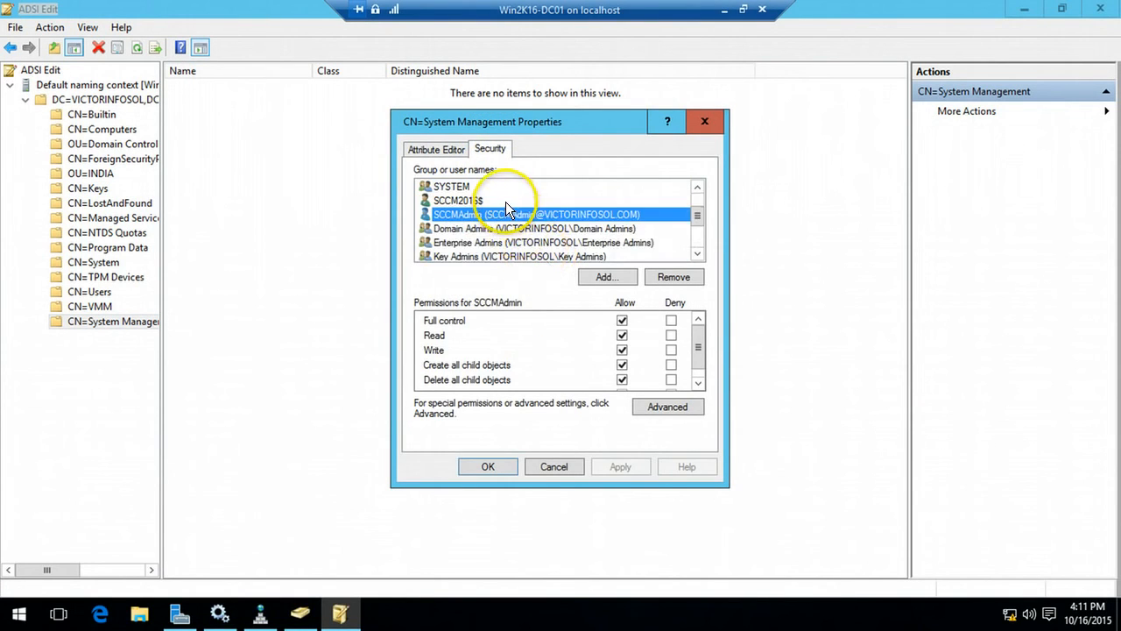
click(481, 200)
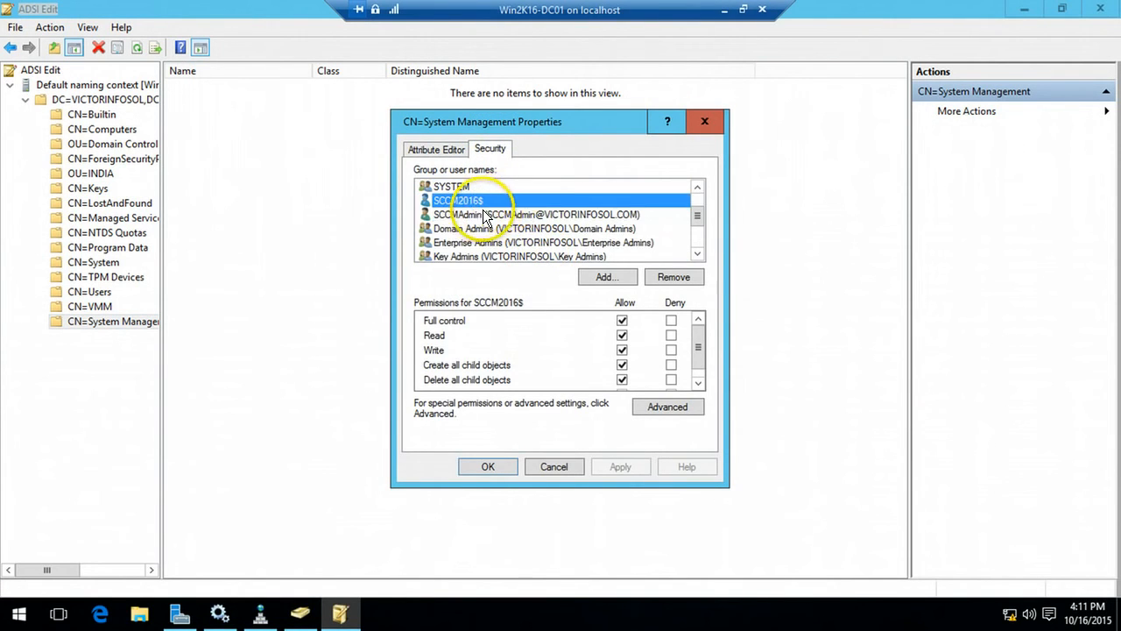
Step: Examine the SCCM2016$ and SCCMAdmin permission entries in the advanced security settings for System Management
click(667, 406)
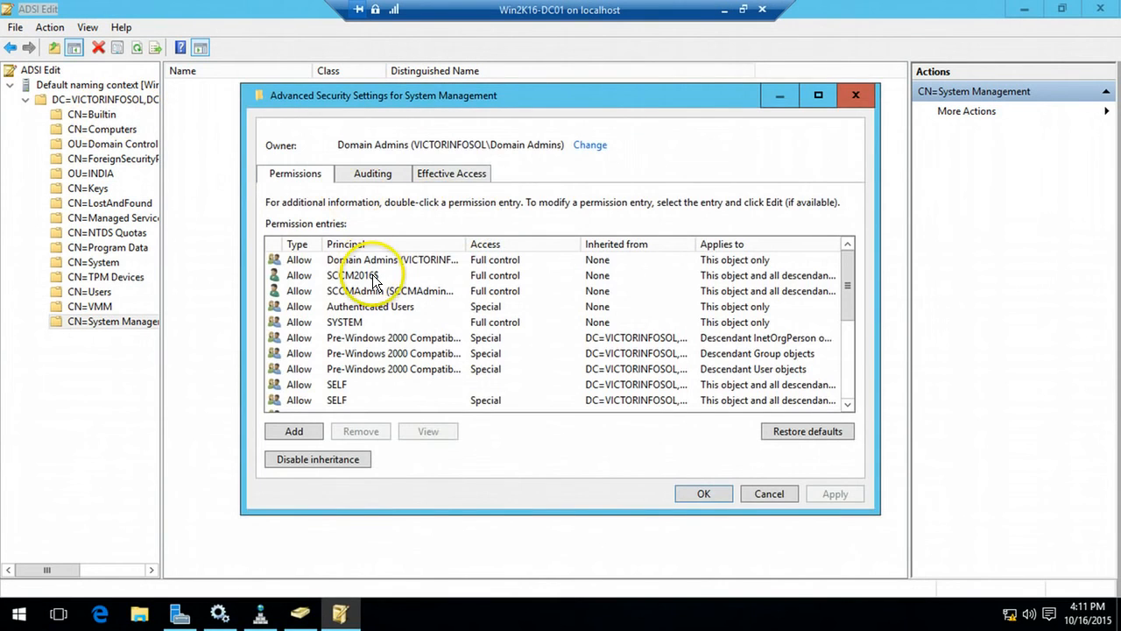
click(385, 290)
click(666, 279)
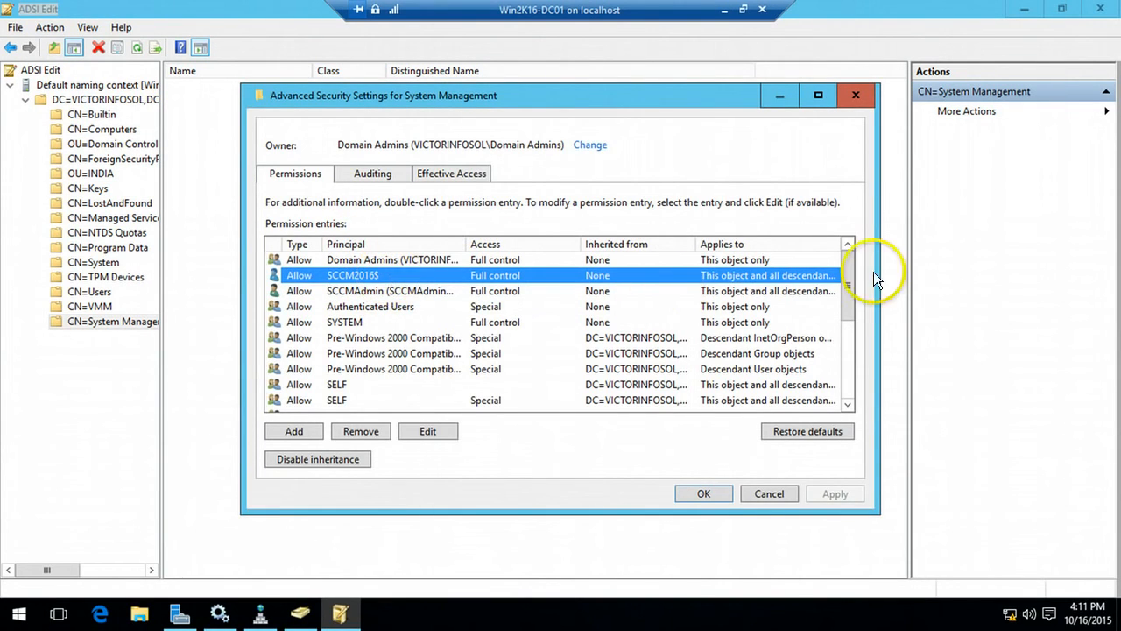
Step: Return to the SCCM2016 virtual machine and review the prerequisite warnings, including IIS HTTPS configuration for the management and distribution points
click(725, 10)
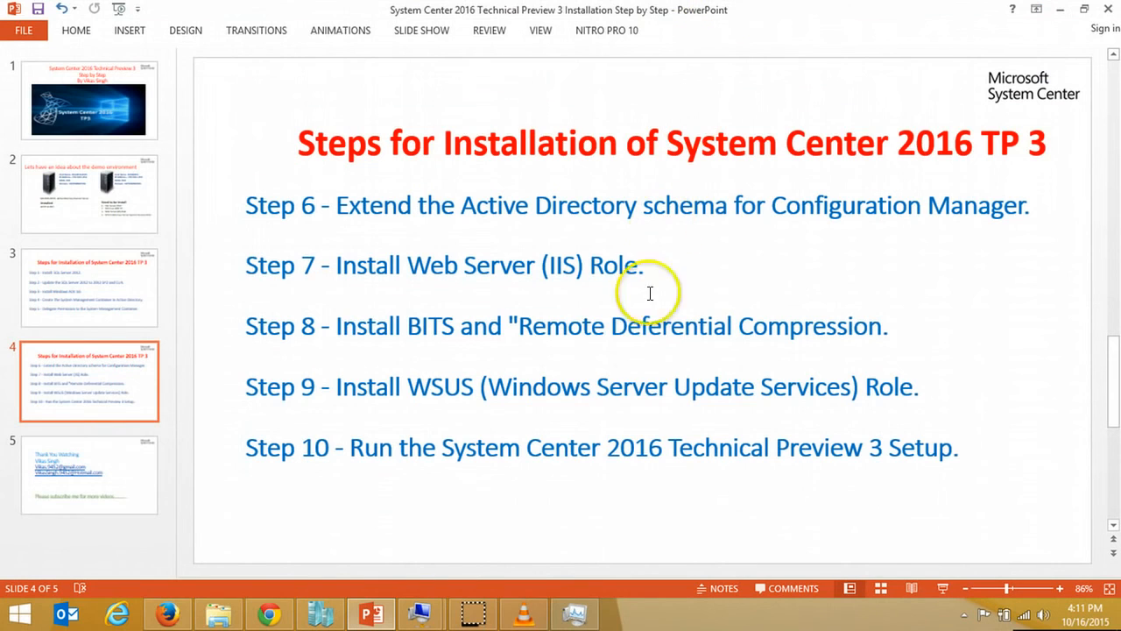
mouse_move(422, 611)
click(524, 558)
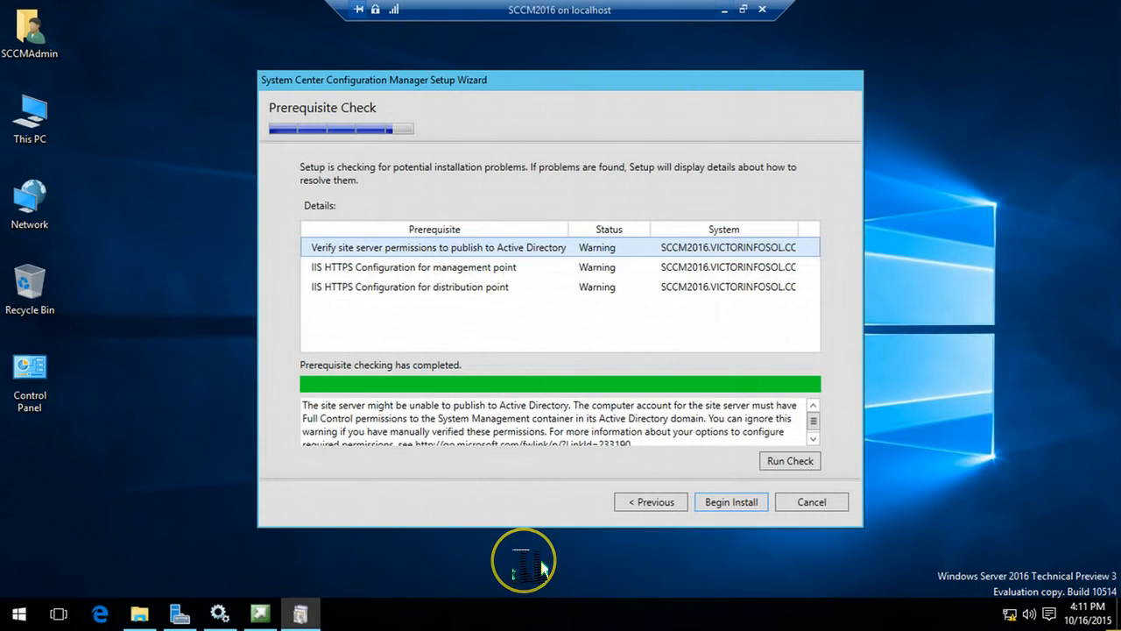
key(Down)
key(Down)
key(Up)
key(Down)
key(Up)
key(Down)
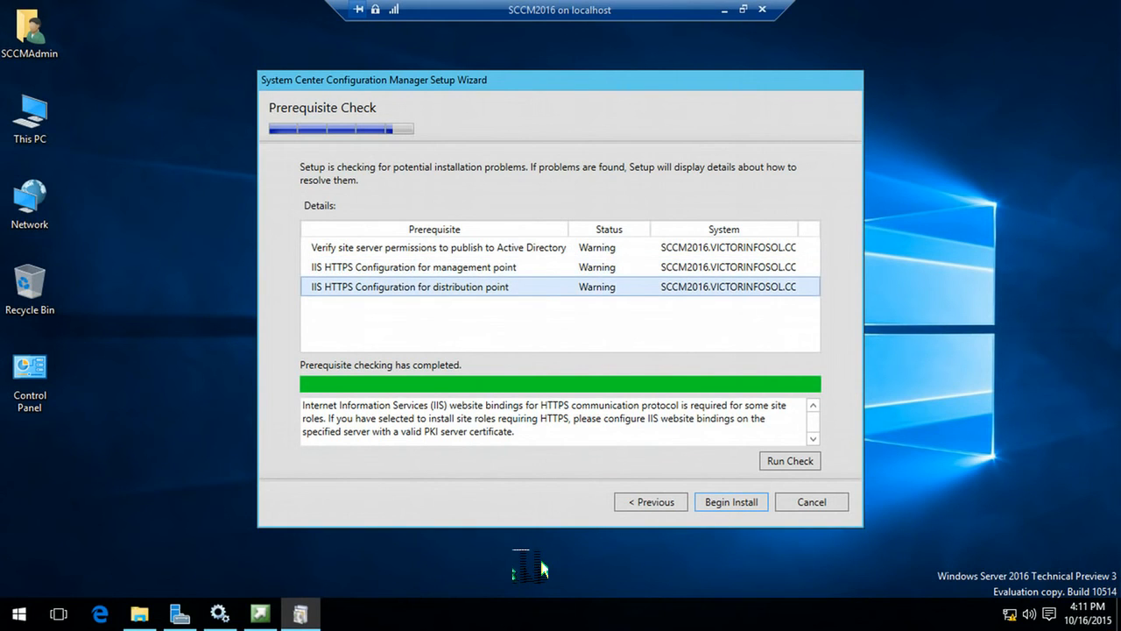
click(537, 267)
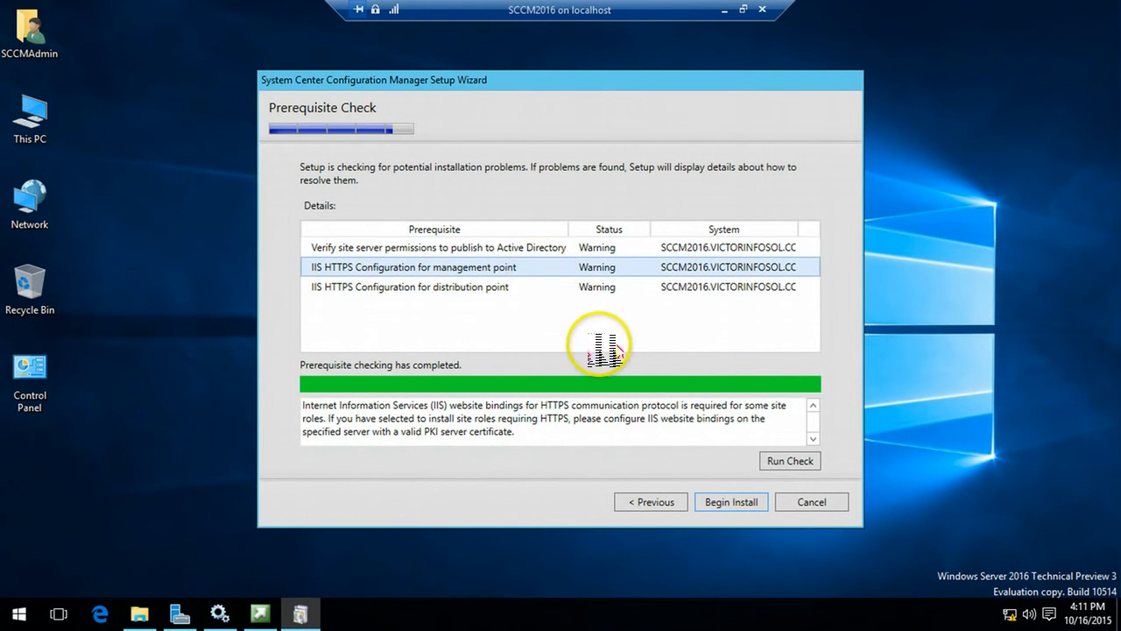
Step: Begin the Configuration Manager installation, reposition the setup wizard and show the SCCM2016 session in windowed mode
click(732, 504)
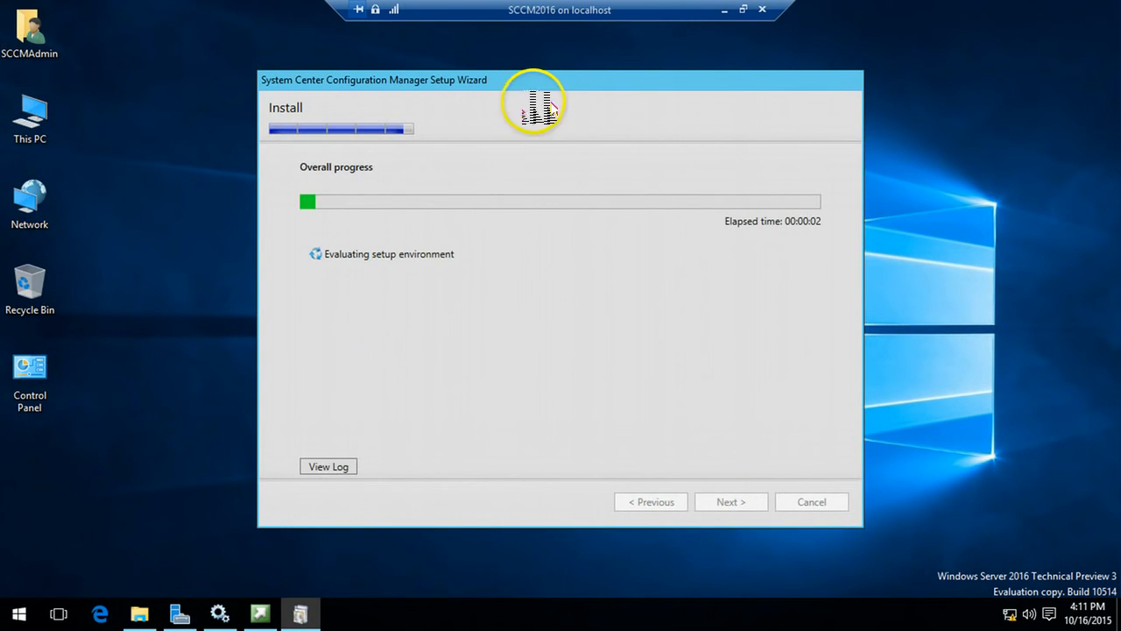
drag(554, 84, 523, 56)
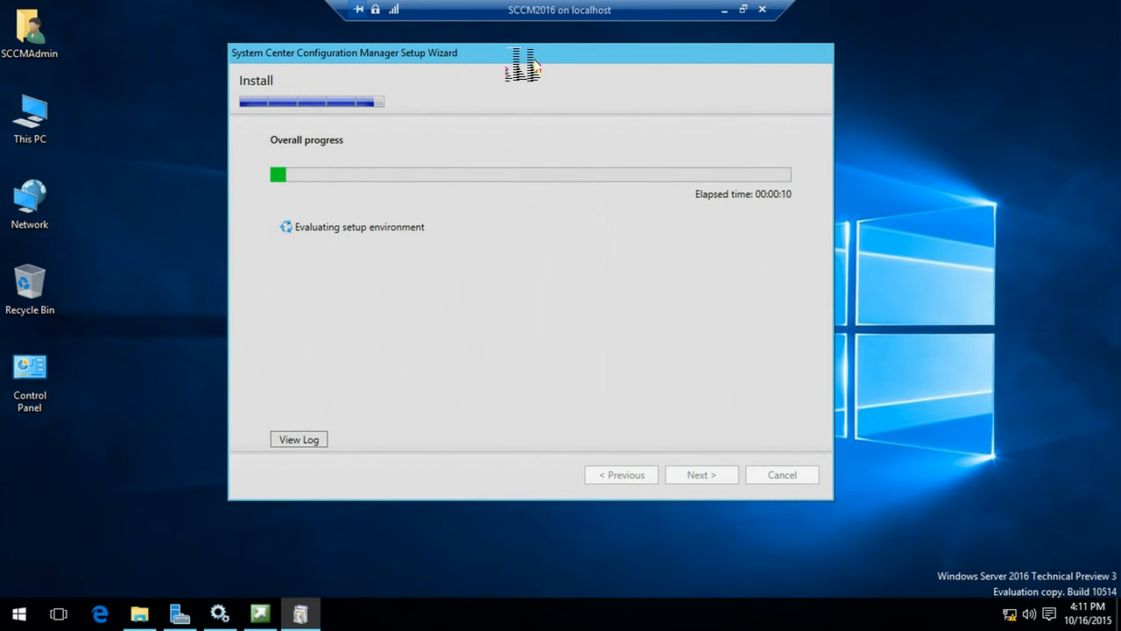
click(524, 81)
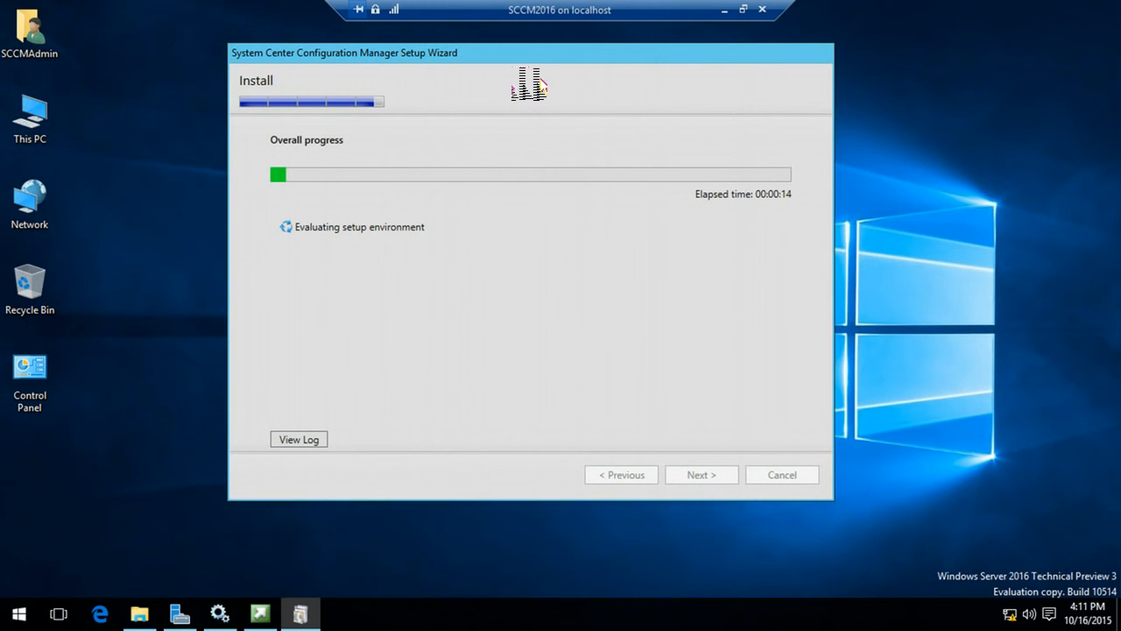
click(742, 9)
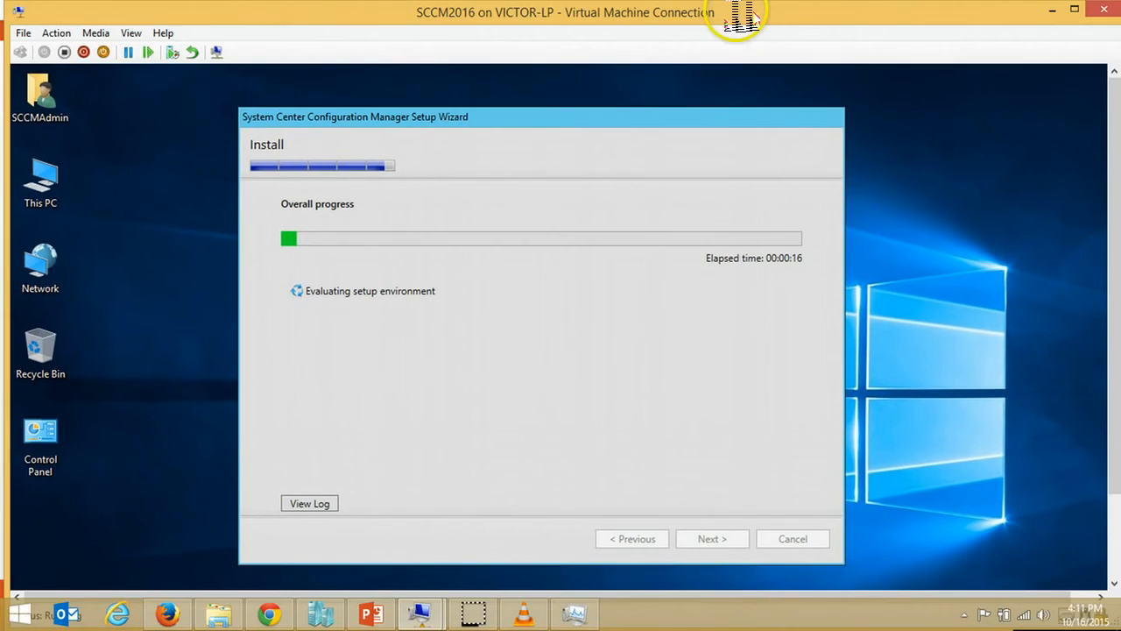
drag(733, 15, 742, 1)
drag(1116, 249, 1119, 359)
drag(588, 29, 569, 31)
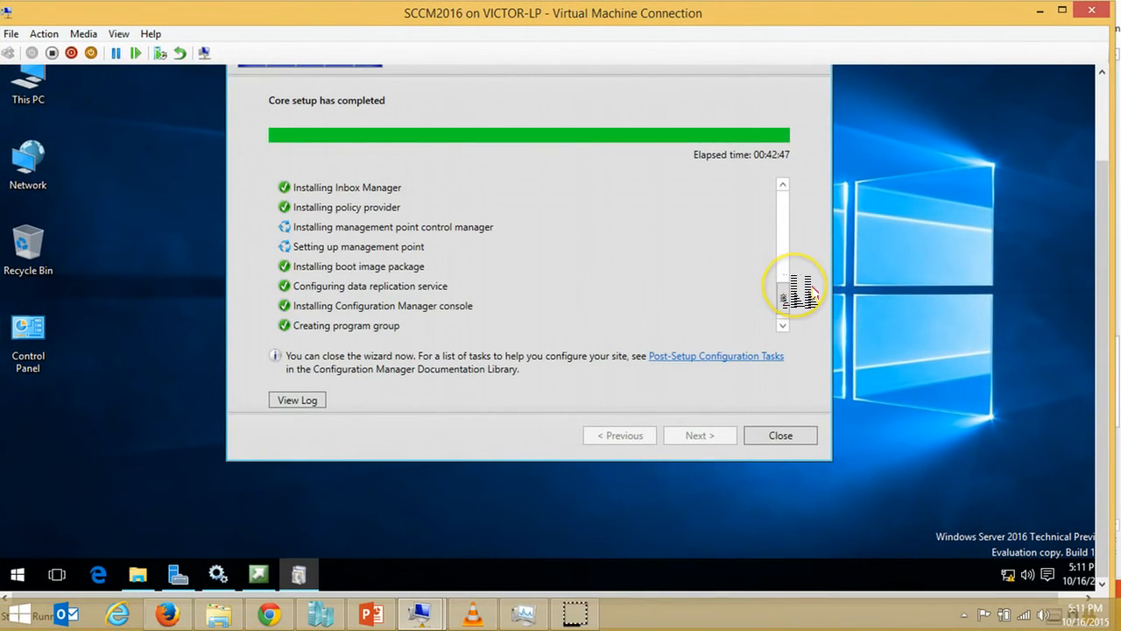
Step: Review the status of the installed components in the completed core setup and close the setup wizard
scroll(798, 293, up, 5)
scroll(799, 293, down, 6)
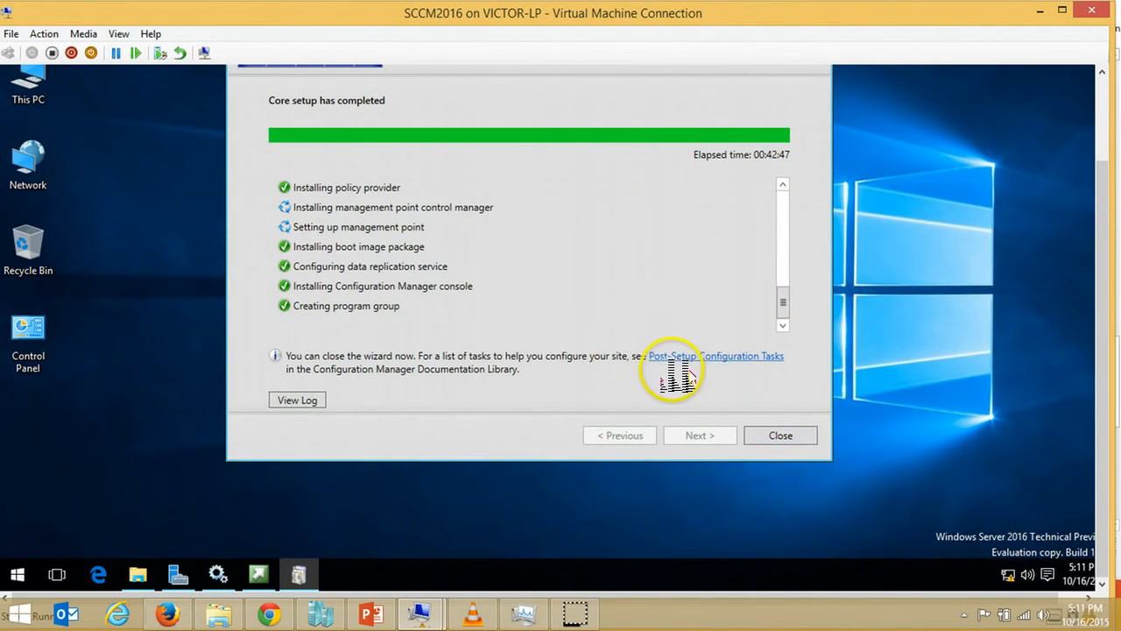
click(781, 436)
Step: Switch to PowerPoint, show the closing slide 5 and return to the SCCM2016 virtual machine
key(alt+Tab)
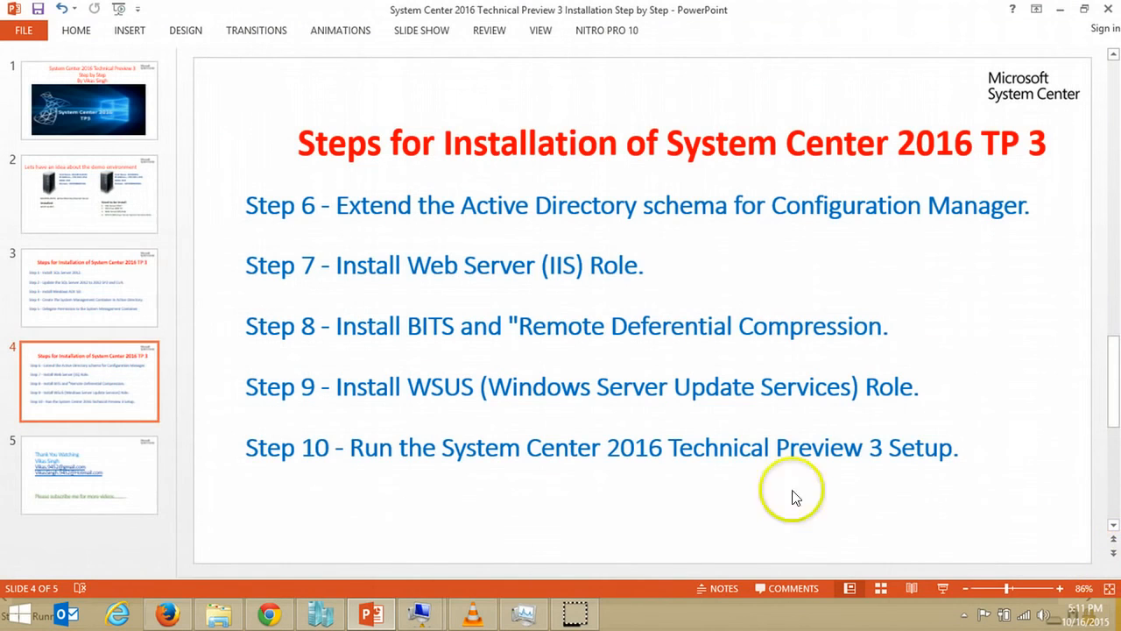
click(105, 465)
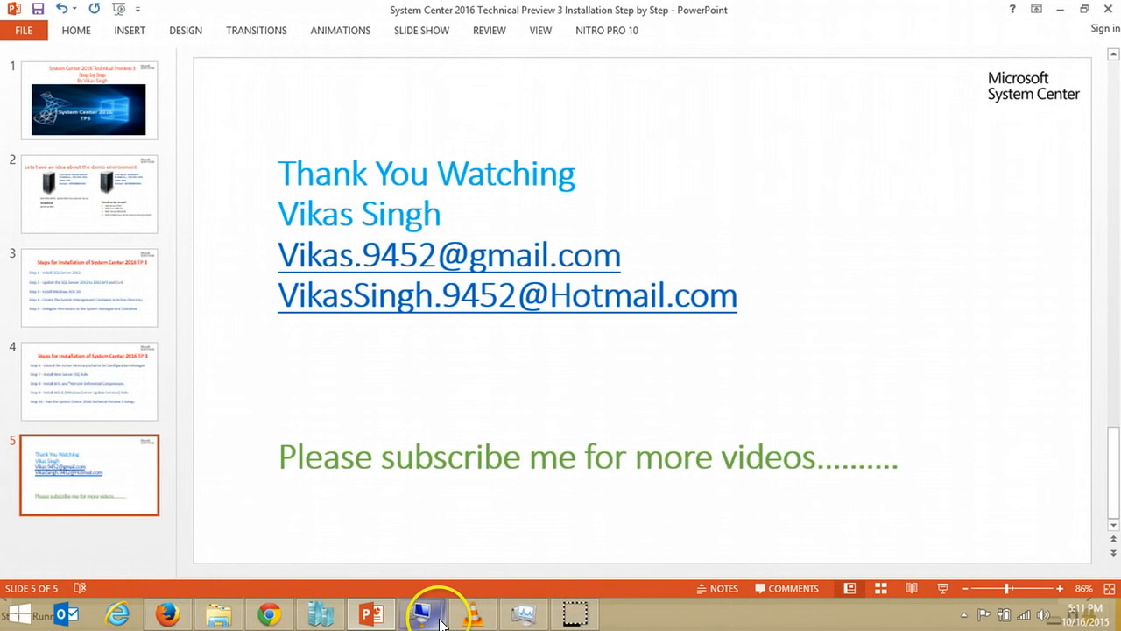
click(470, 547)
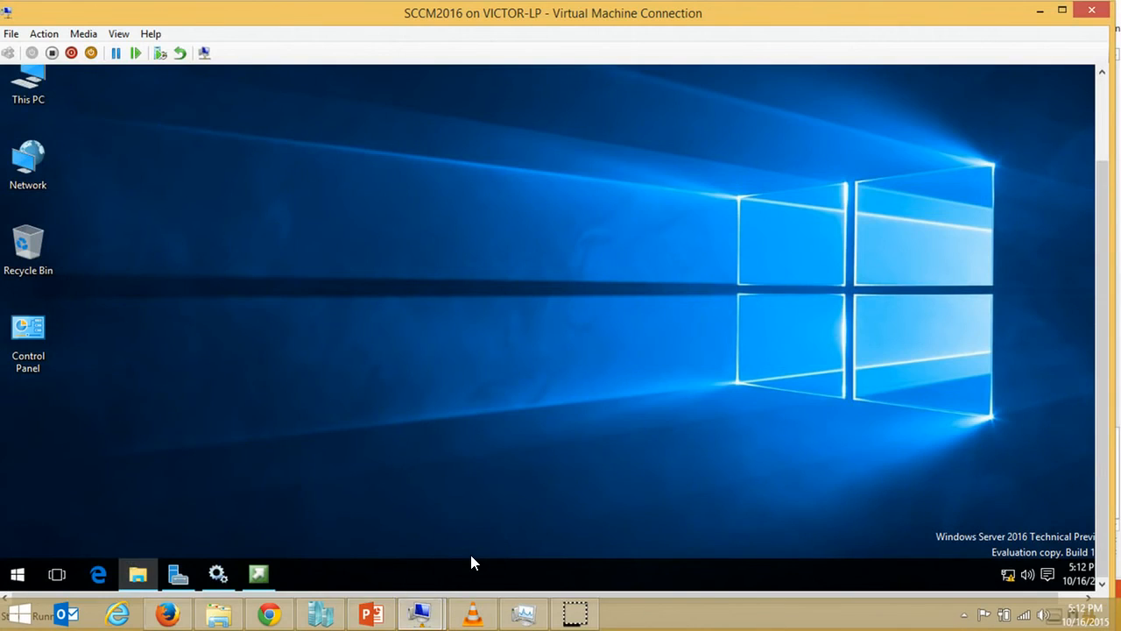
Step: Launch the Configuration Manager Console from the Microsoft System Center group of installed apps on SCCM2016
key(super)
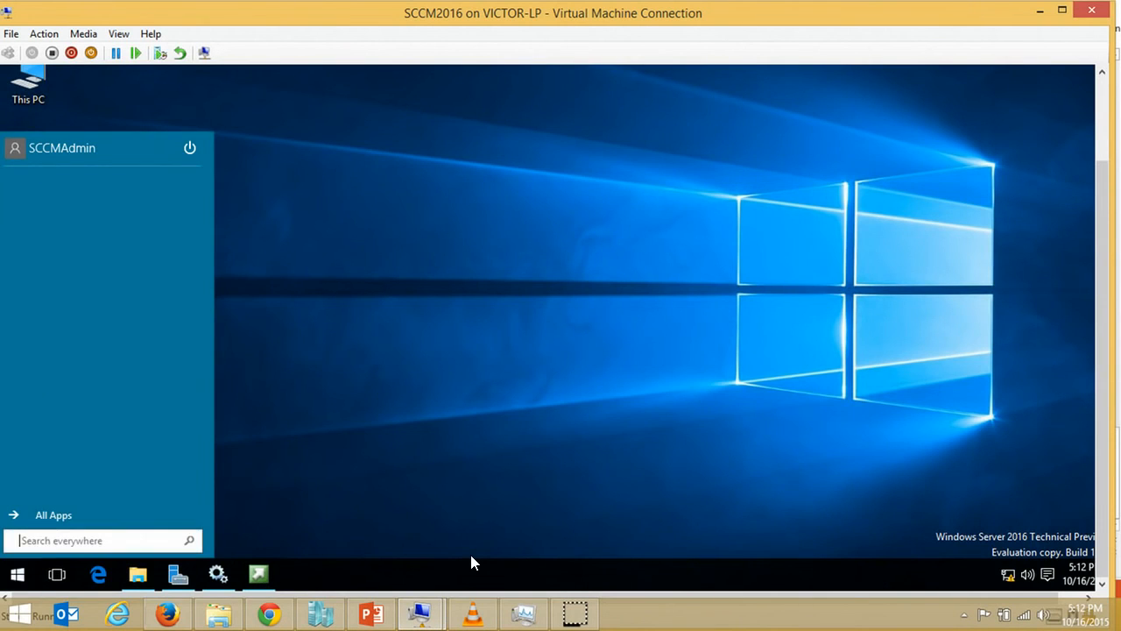
key(Up)
key(Return)
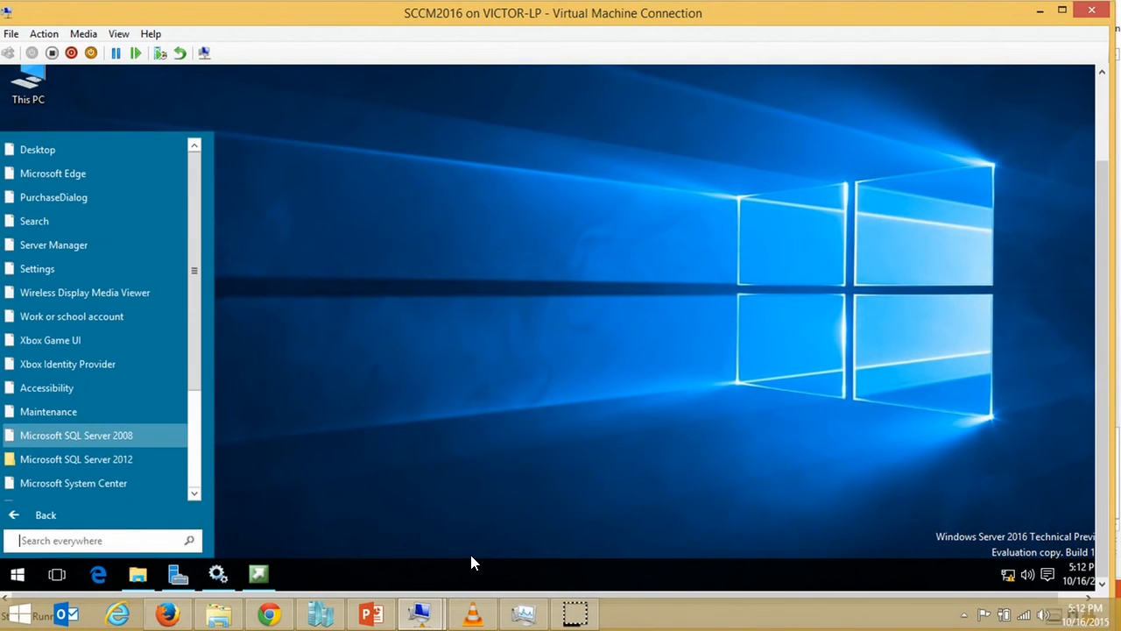
scroll(75, 438, down, 2)
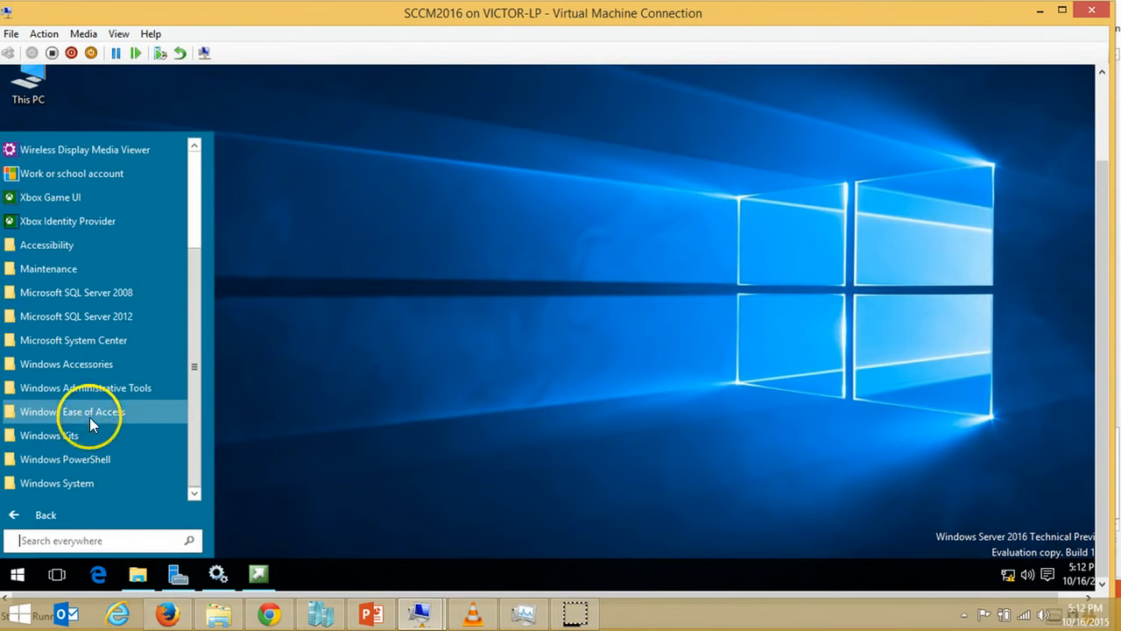
click(113, 340)
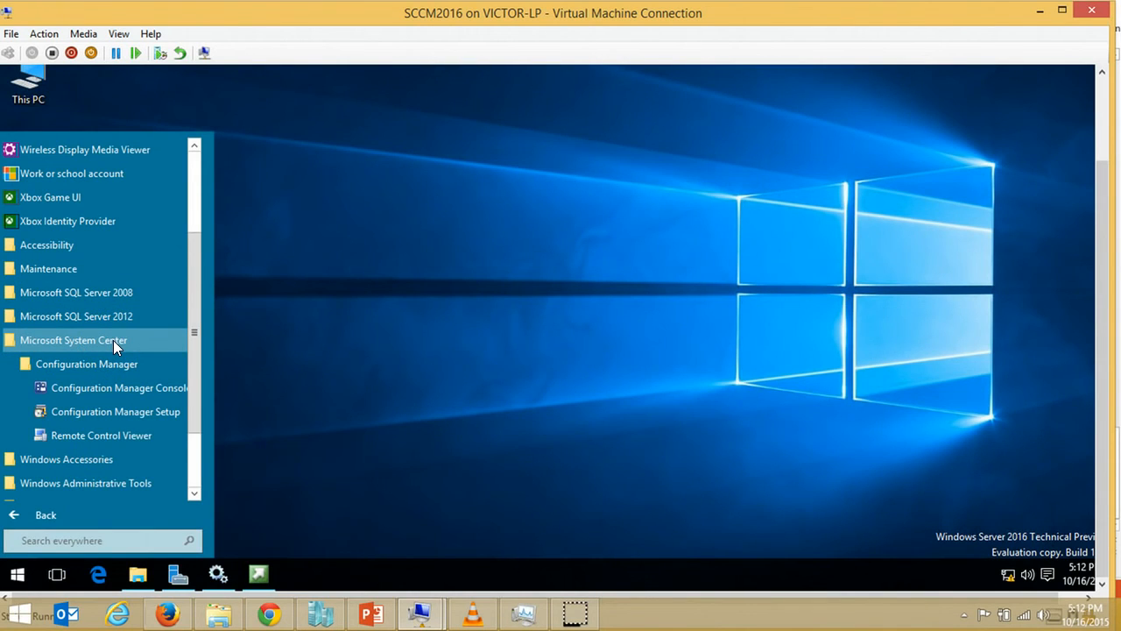
click(116, 388)
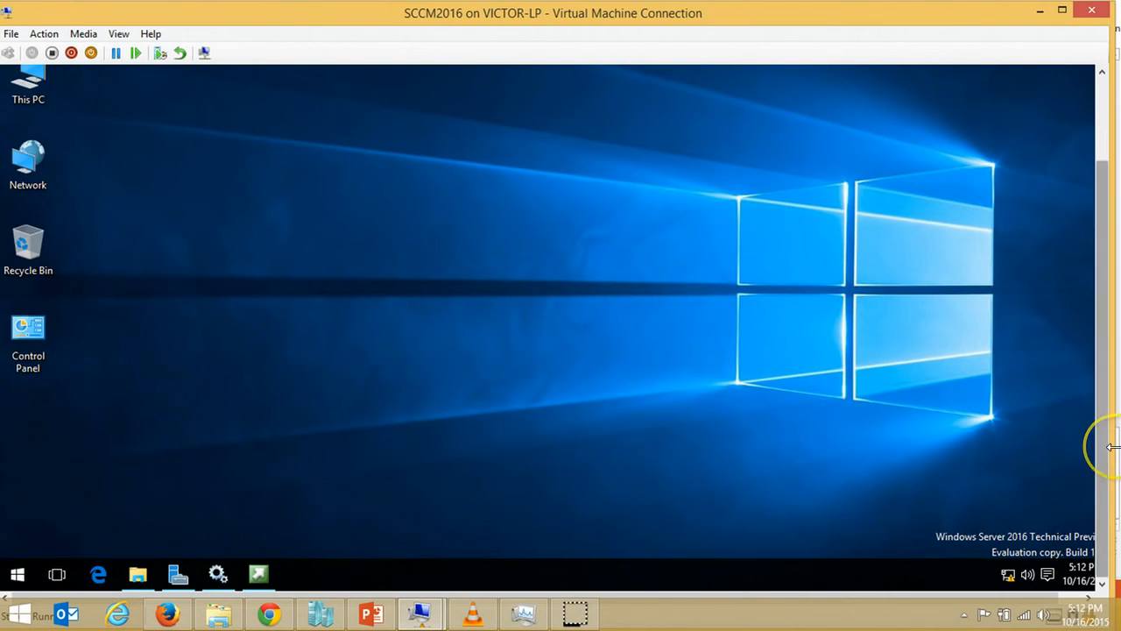
Step: Show the SCCM2016 session in full-screen mode to view the whole Configuration Manager console
scroll(1109, 445, up, 2)
scroll(1109, 446, down, 2)
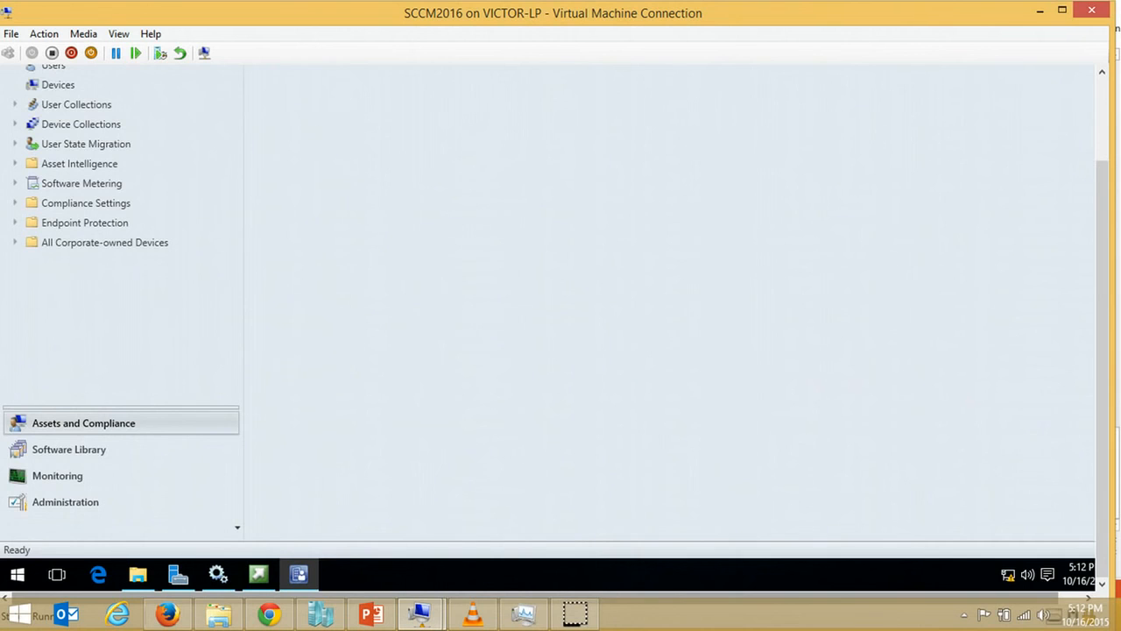
key(ctrl+alt+Break)
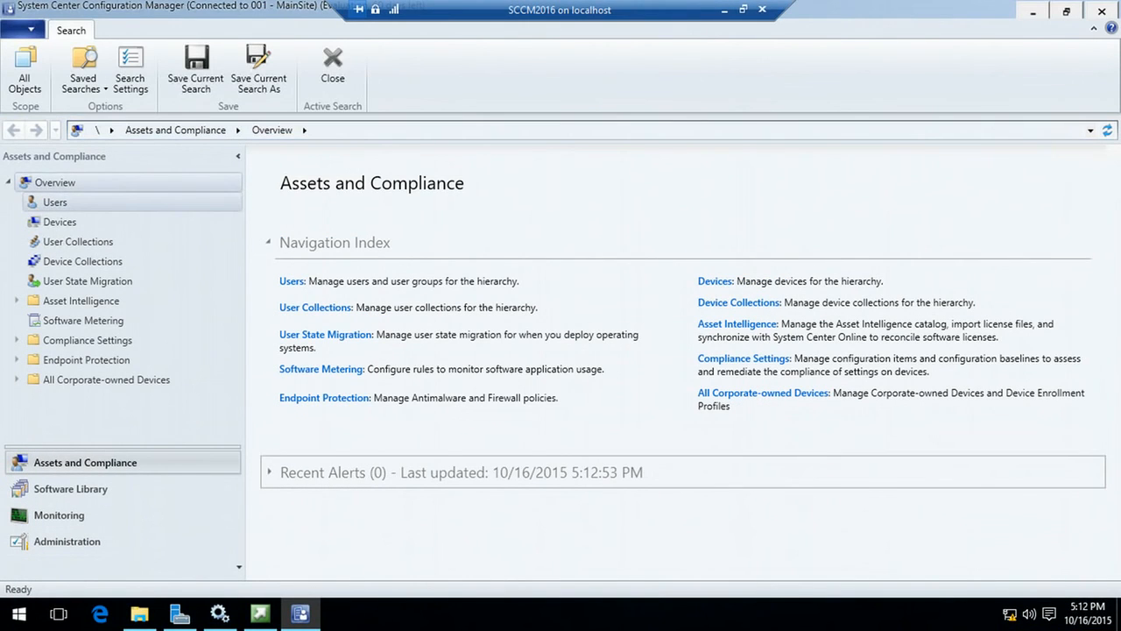
Step: View the Assets and Compliance overview in the console, and minimize the SCCM2016 session to return to the PowerPoint closing slide
click(55, 201)
click(125, 181)
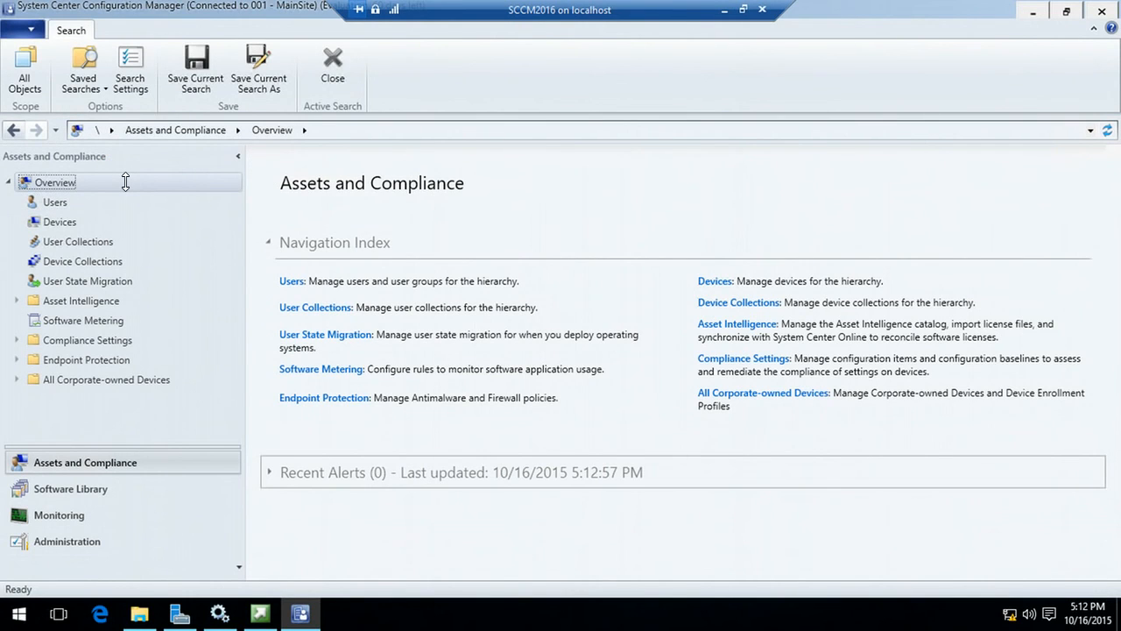
click(725, 10)
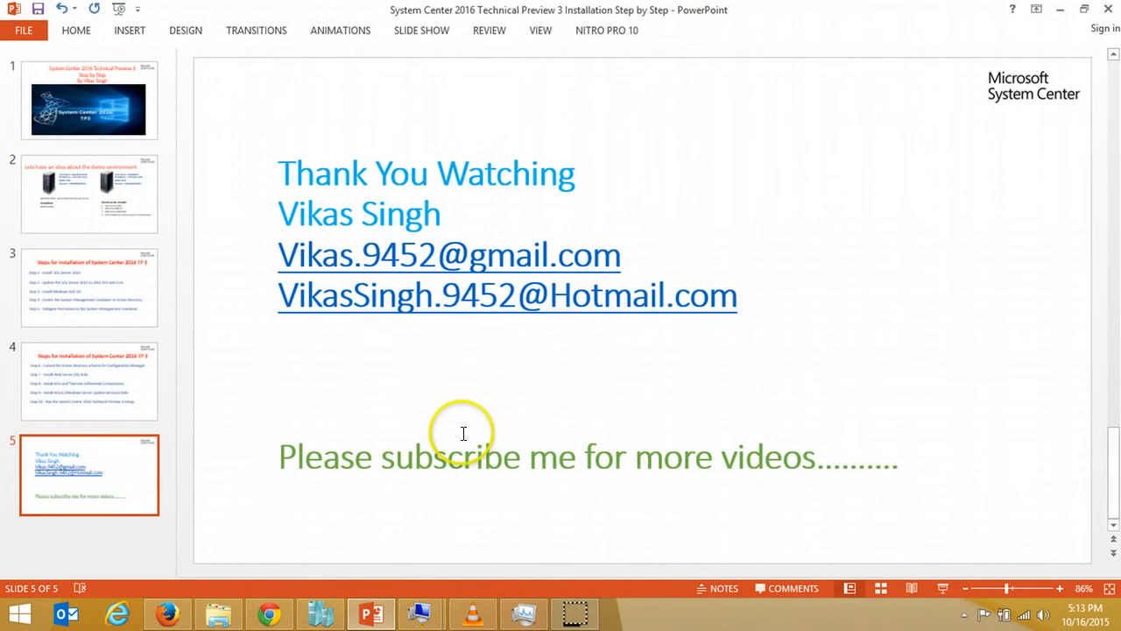